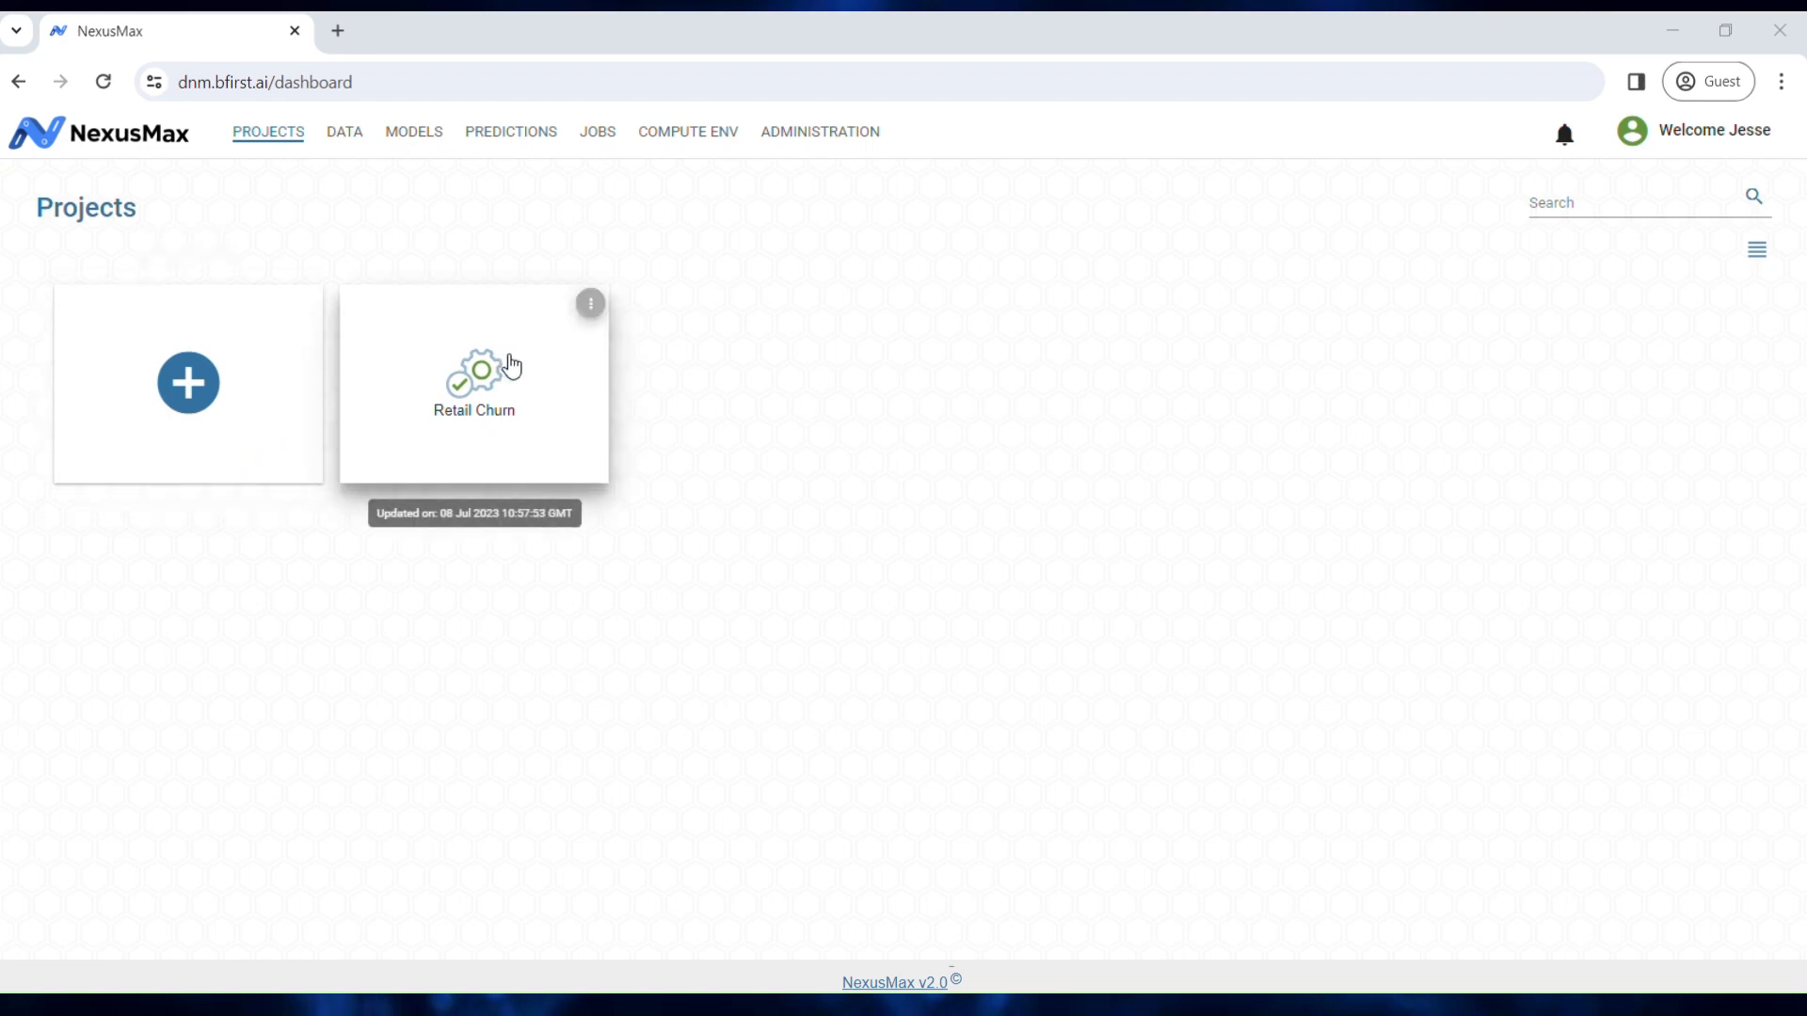
# Step: Switch the project list to Table View and add a new project named 'Loan Eligibility'
pyautogui.click(1758, 258)
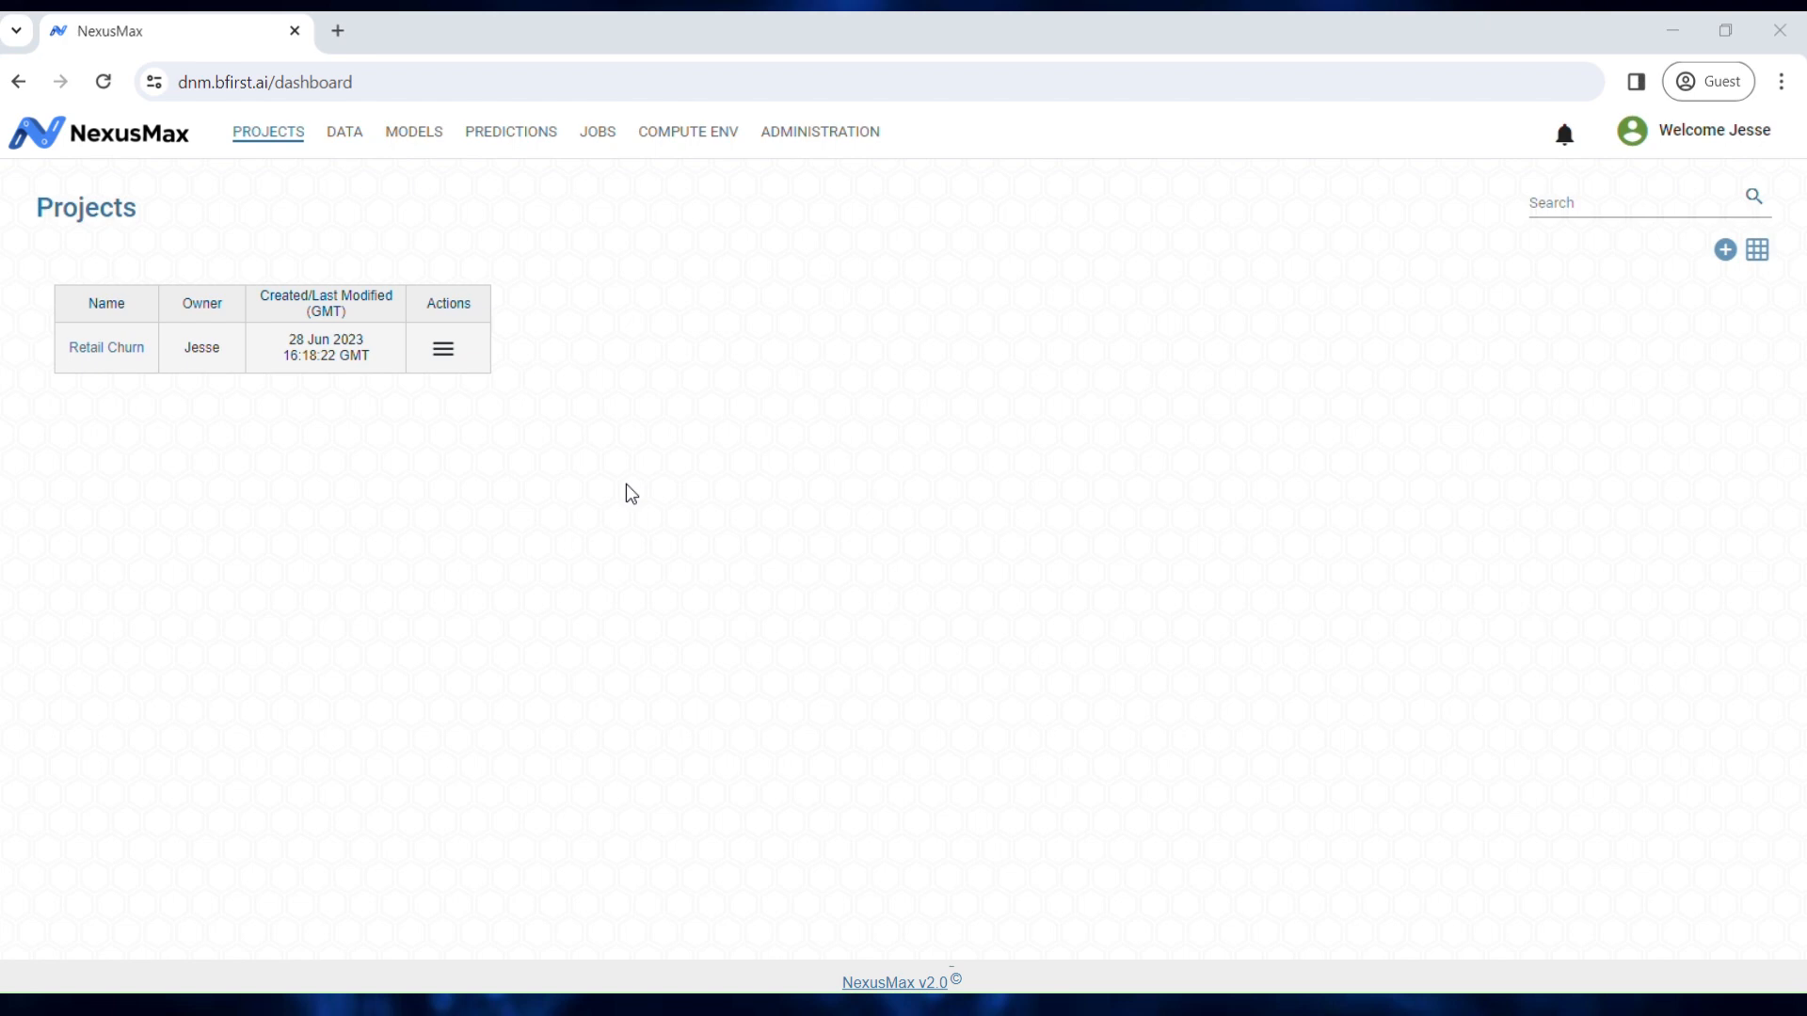
pyautogui.click(1734, 254)
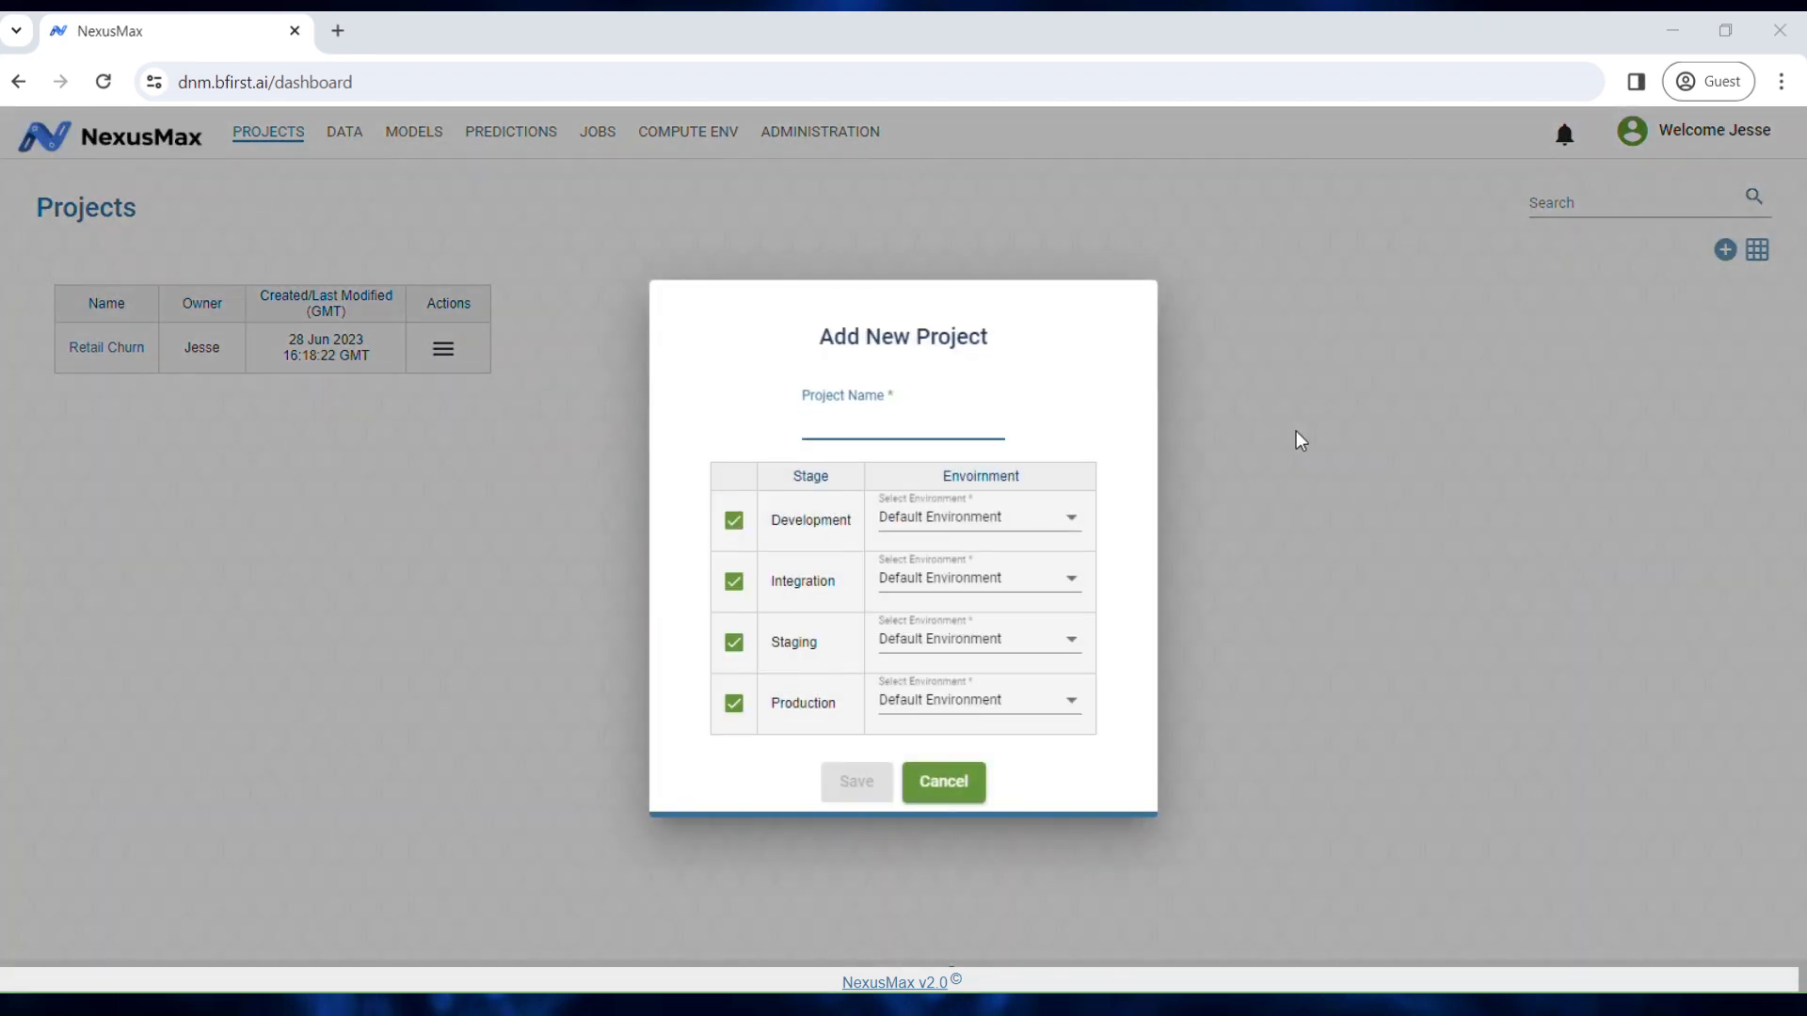
pyautogui.write('Loan ')
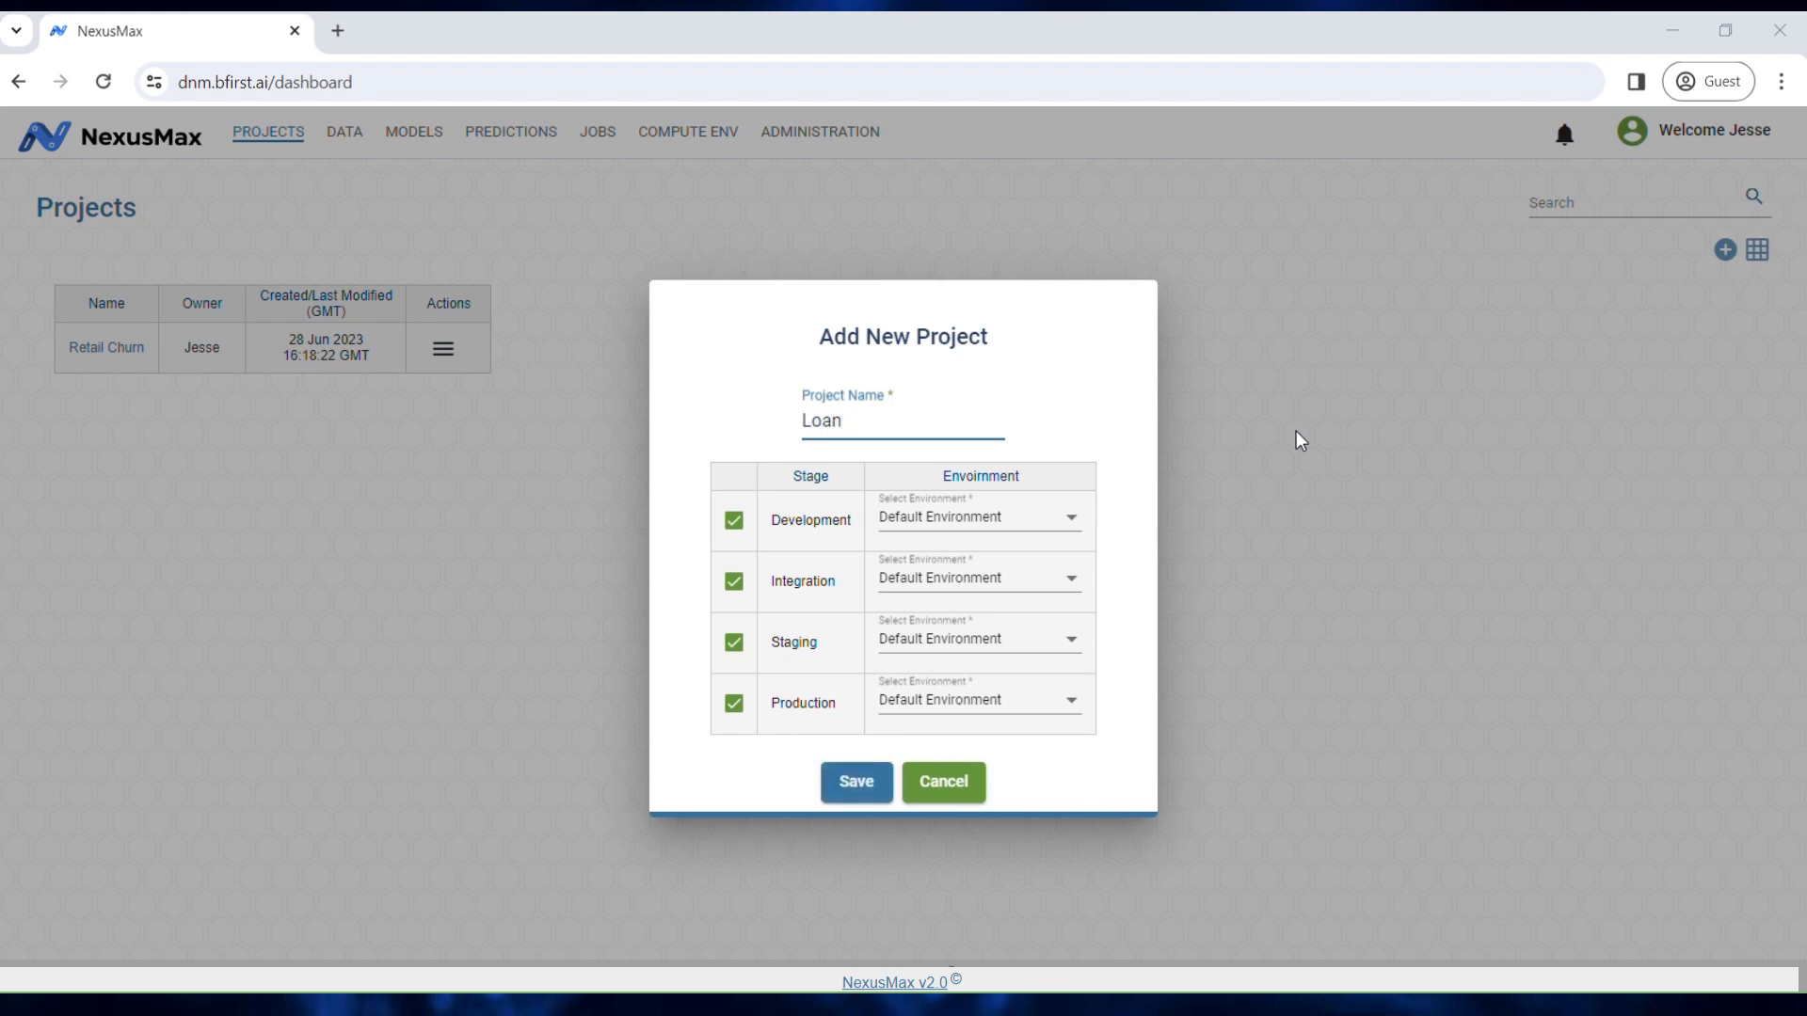
pyautogui.write('Eligibility')
pyautogui.click(866, 785)
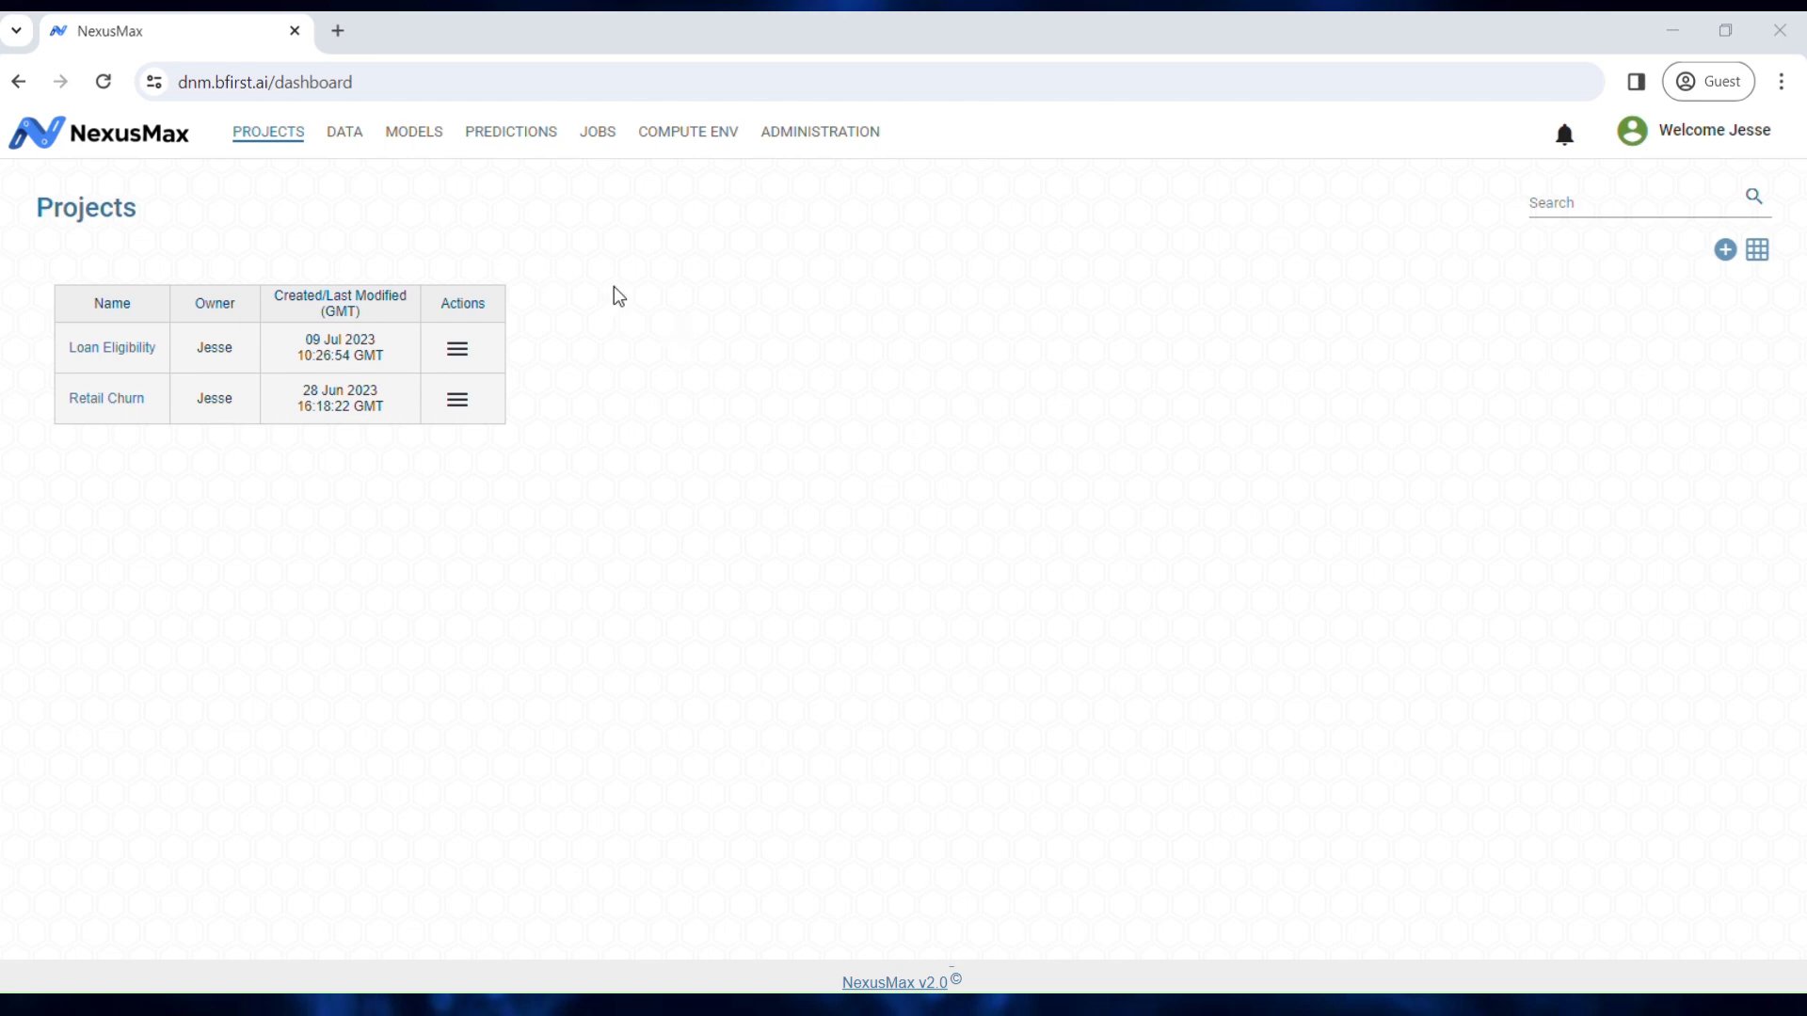
# Step: Clone the Loan Eligibility project, then check its tag editor and close it unchanged
pyautogui.click(460, 347)
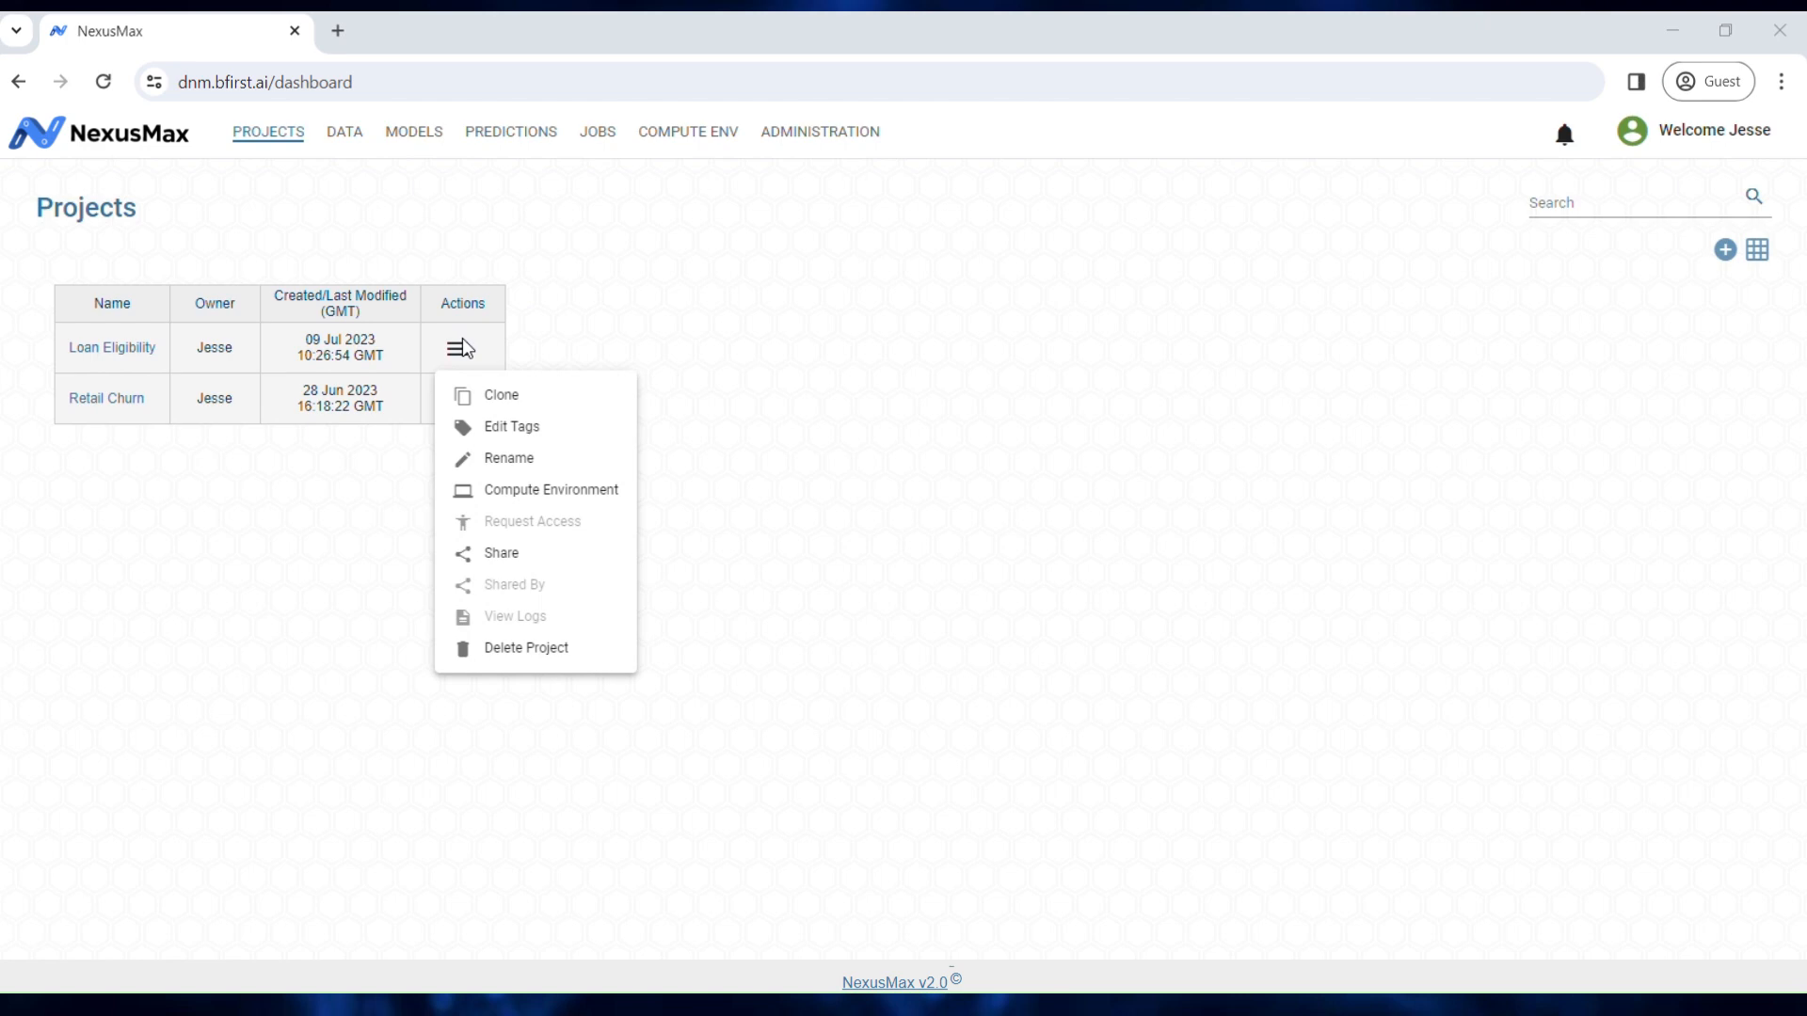
pyautogui.click(498, 395)
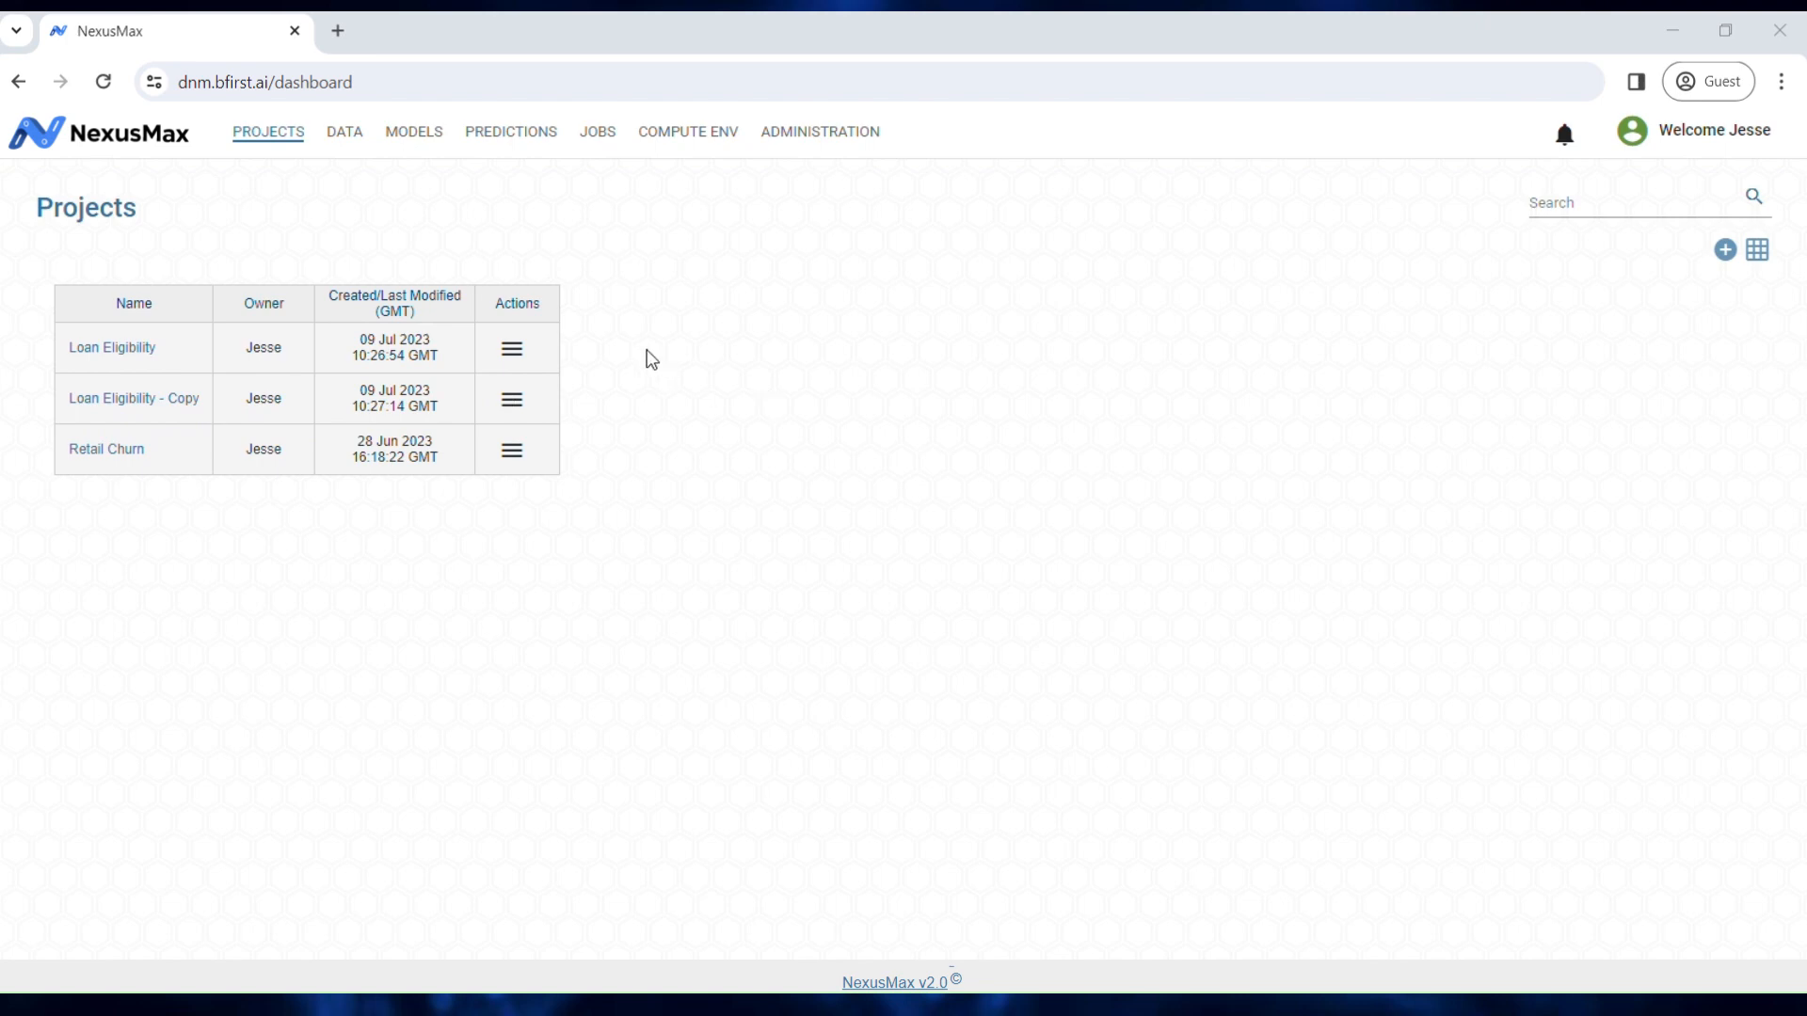
pyautogui.click(516, 350)
pyautogui.click(556, 424)
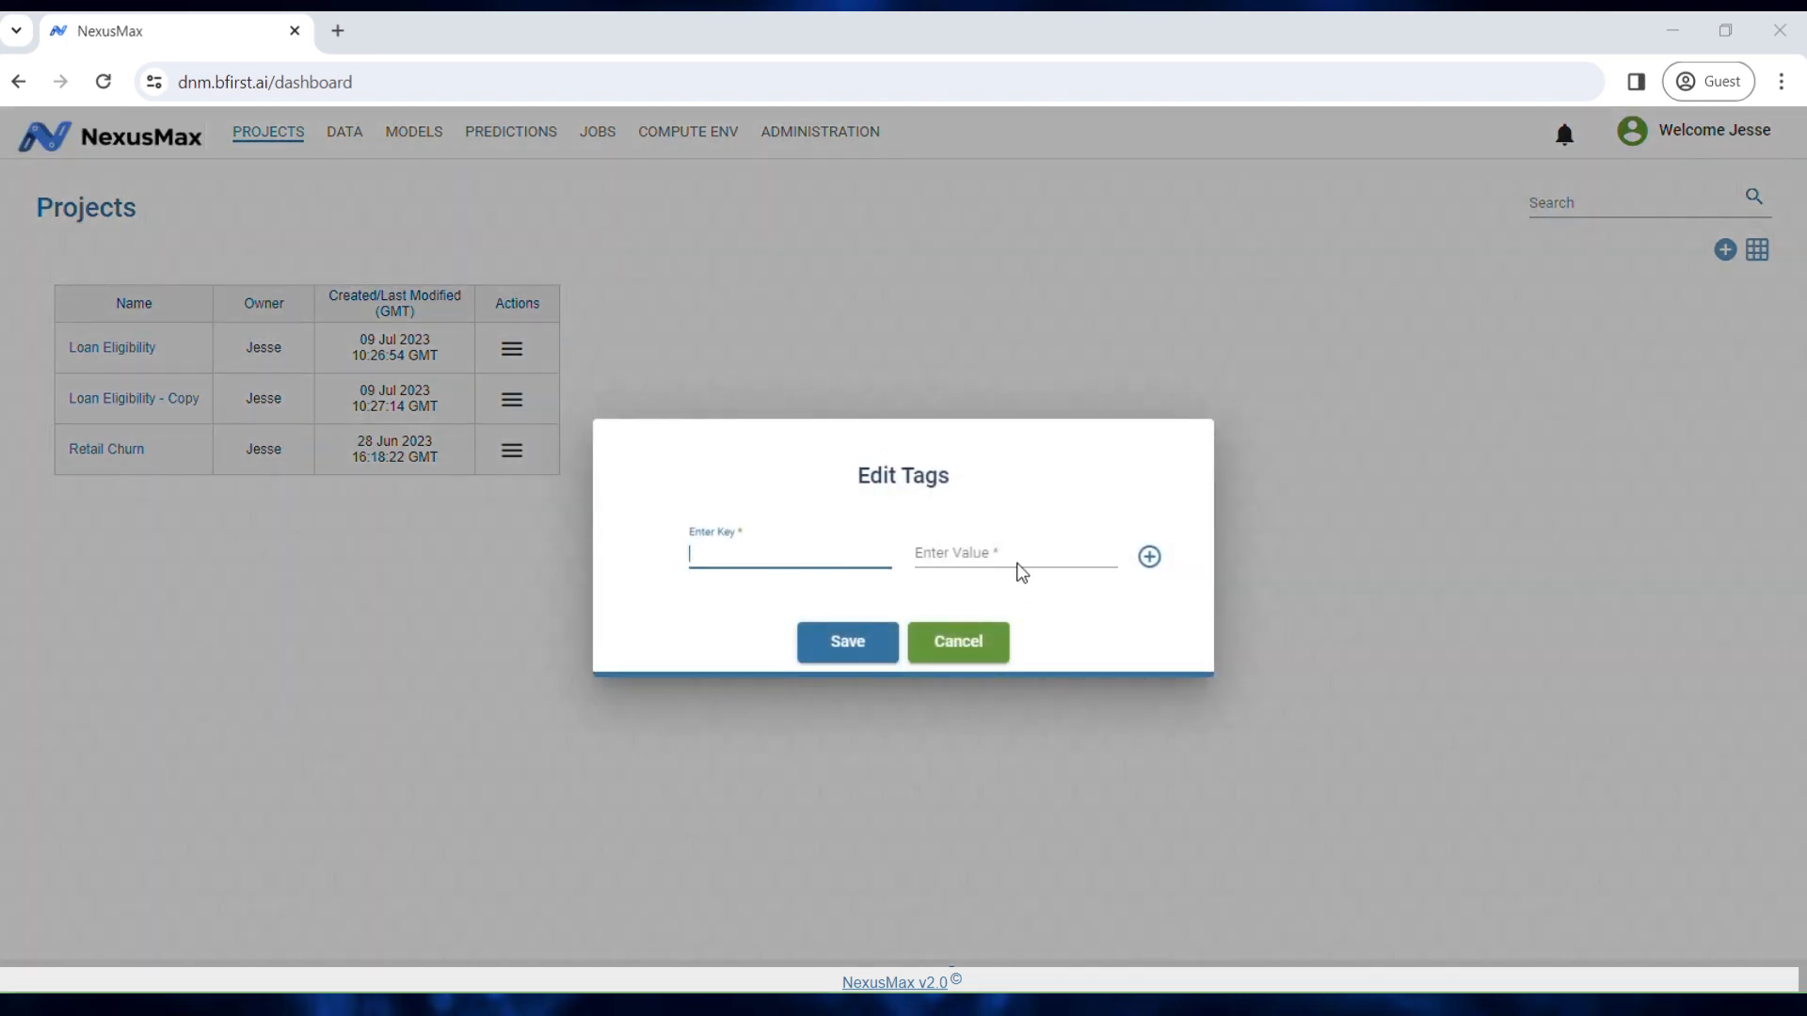
pyautogui.click(985, 647)
# Step: Rename the cloned copy to 'Customer Loan Eligibility'
pyautogui.click(514, 401)
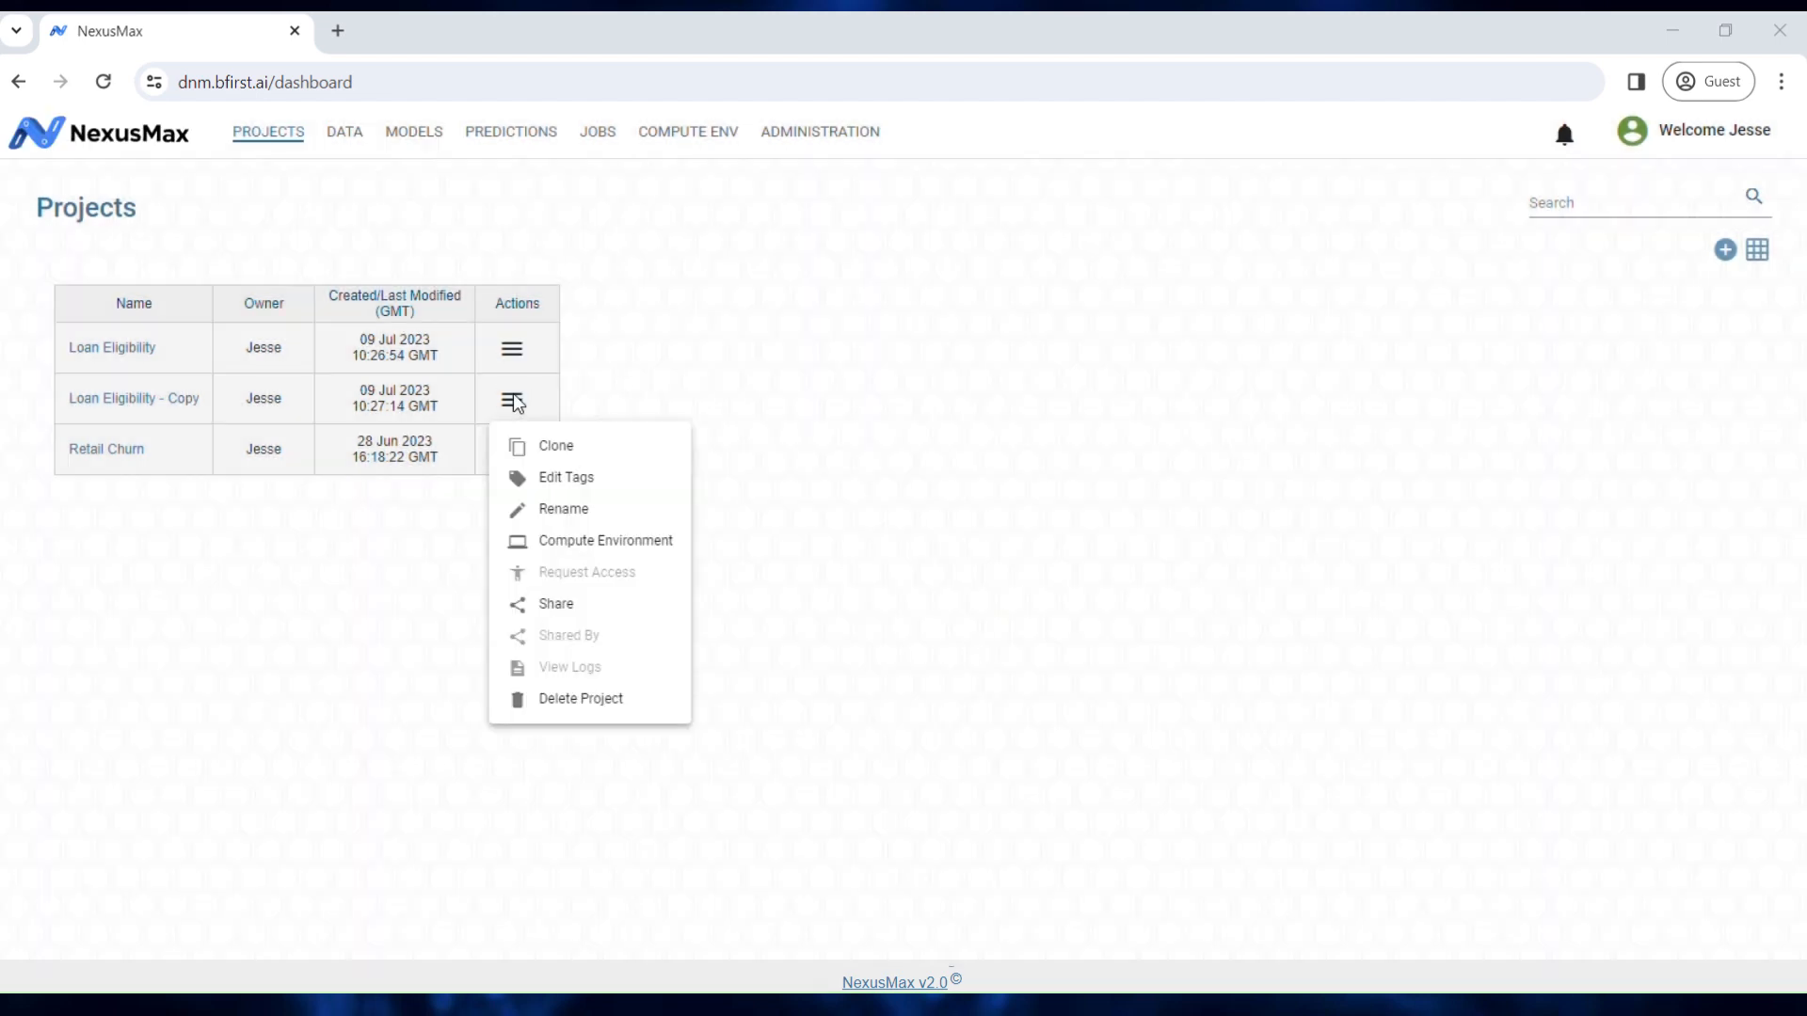
pyautogui.click(552, 514)
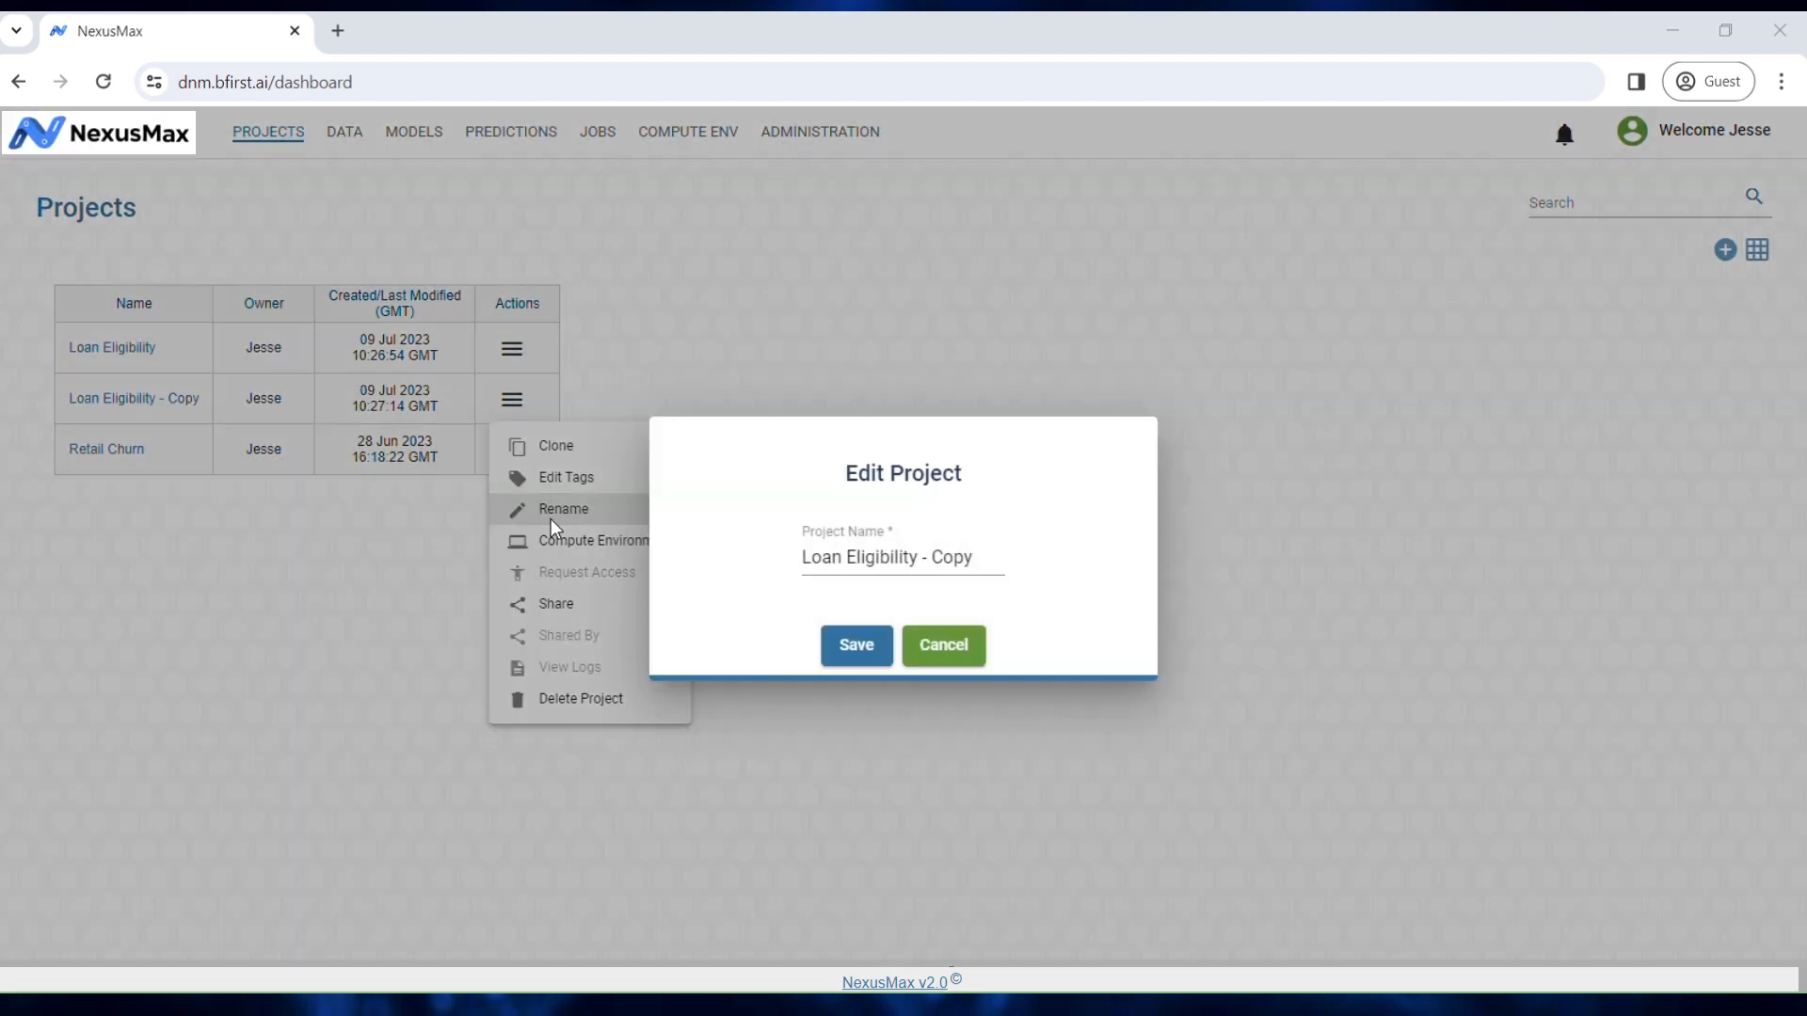
pyautogui.click(850, 564)
pyautogui.press('BackSpace')
pyautogui.press('BackSpace')
pyautogui.press('BackSpace')
pyautogui.press('BackSpace')
pyautogui.press('BackSpace')
pyautogui.press('BackSpace')
pyautogui.press('BackSpace')
pyautogui.press('Home')
pyautogui.write('Customer')
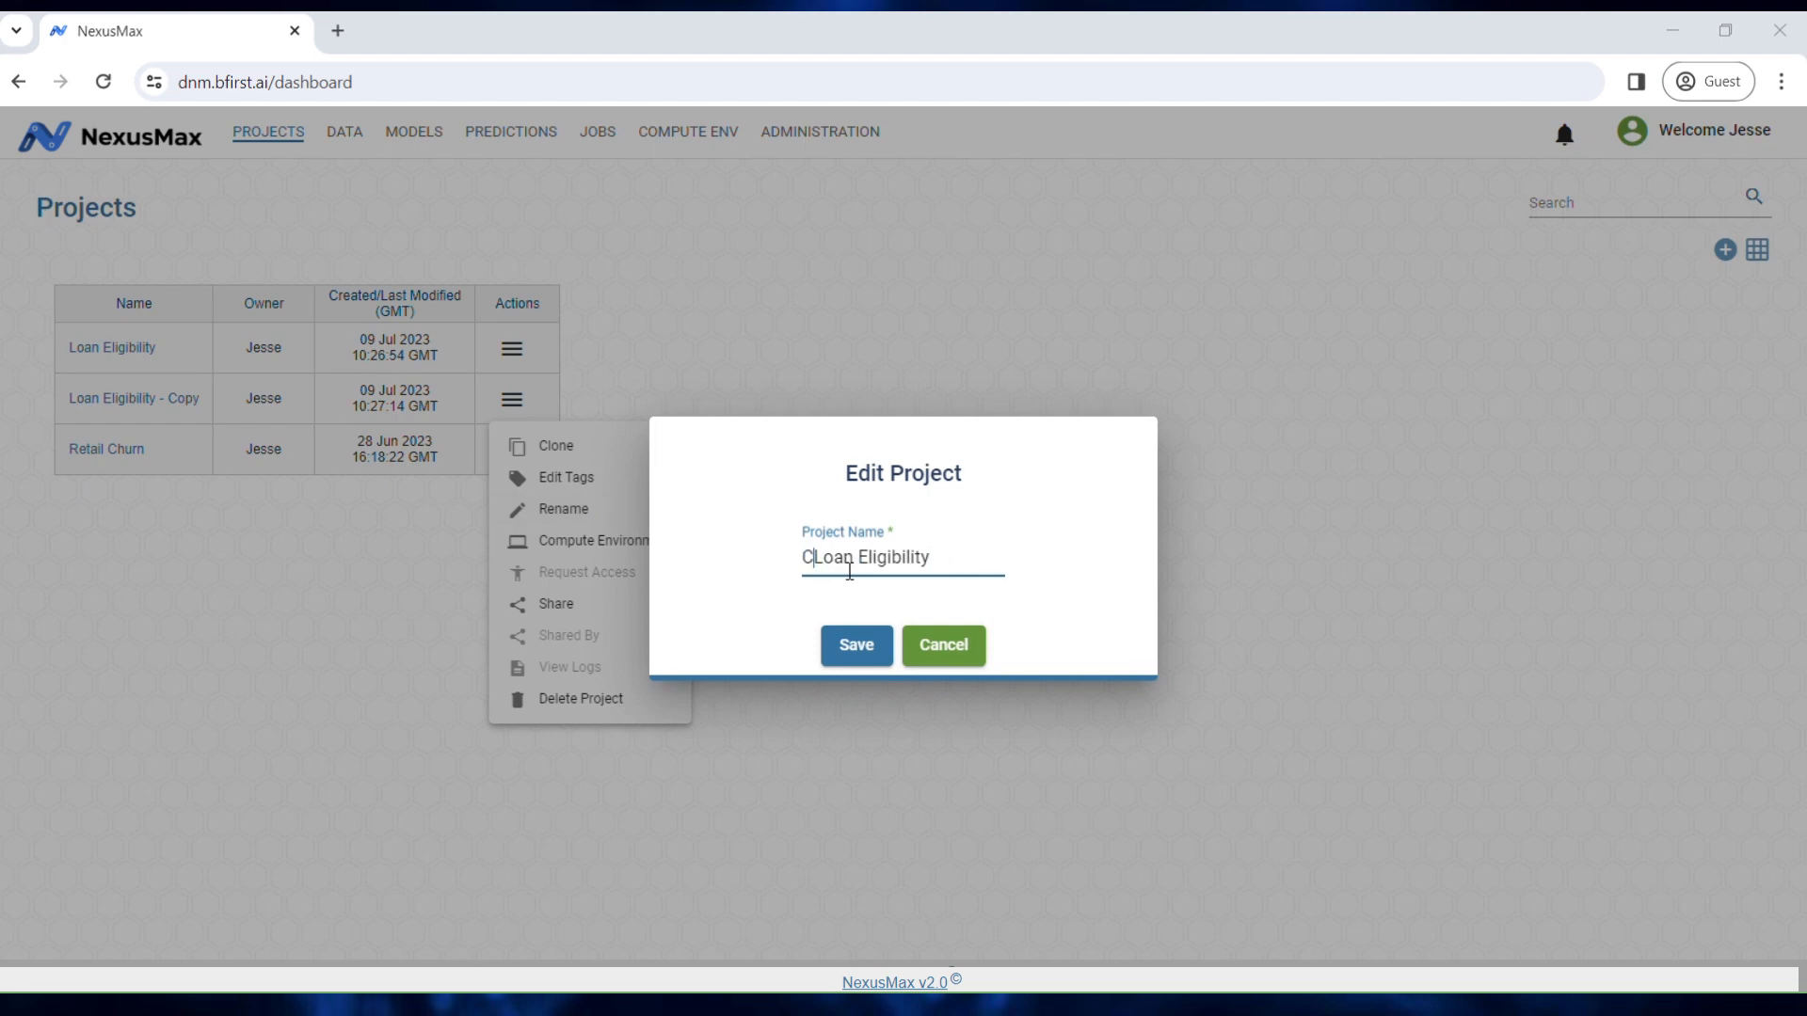
pyautogui.click(852, 651)
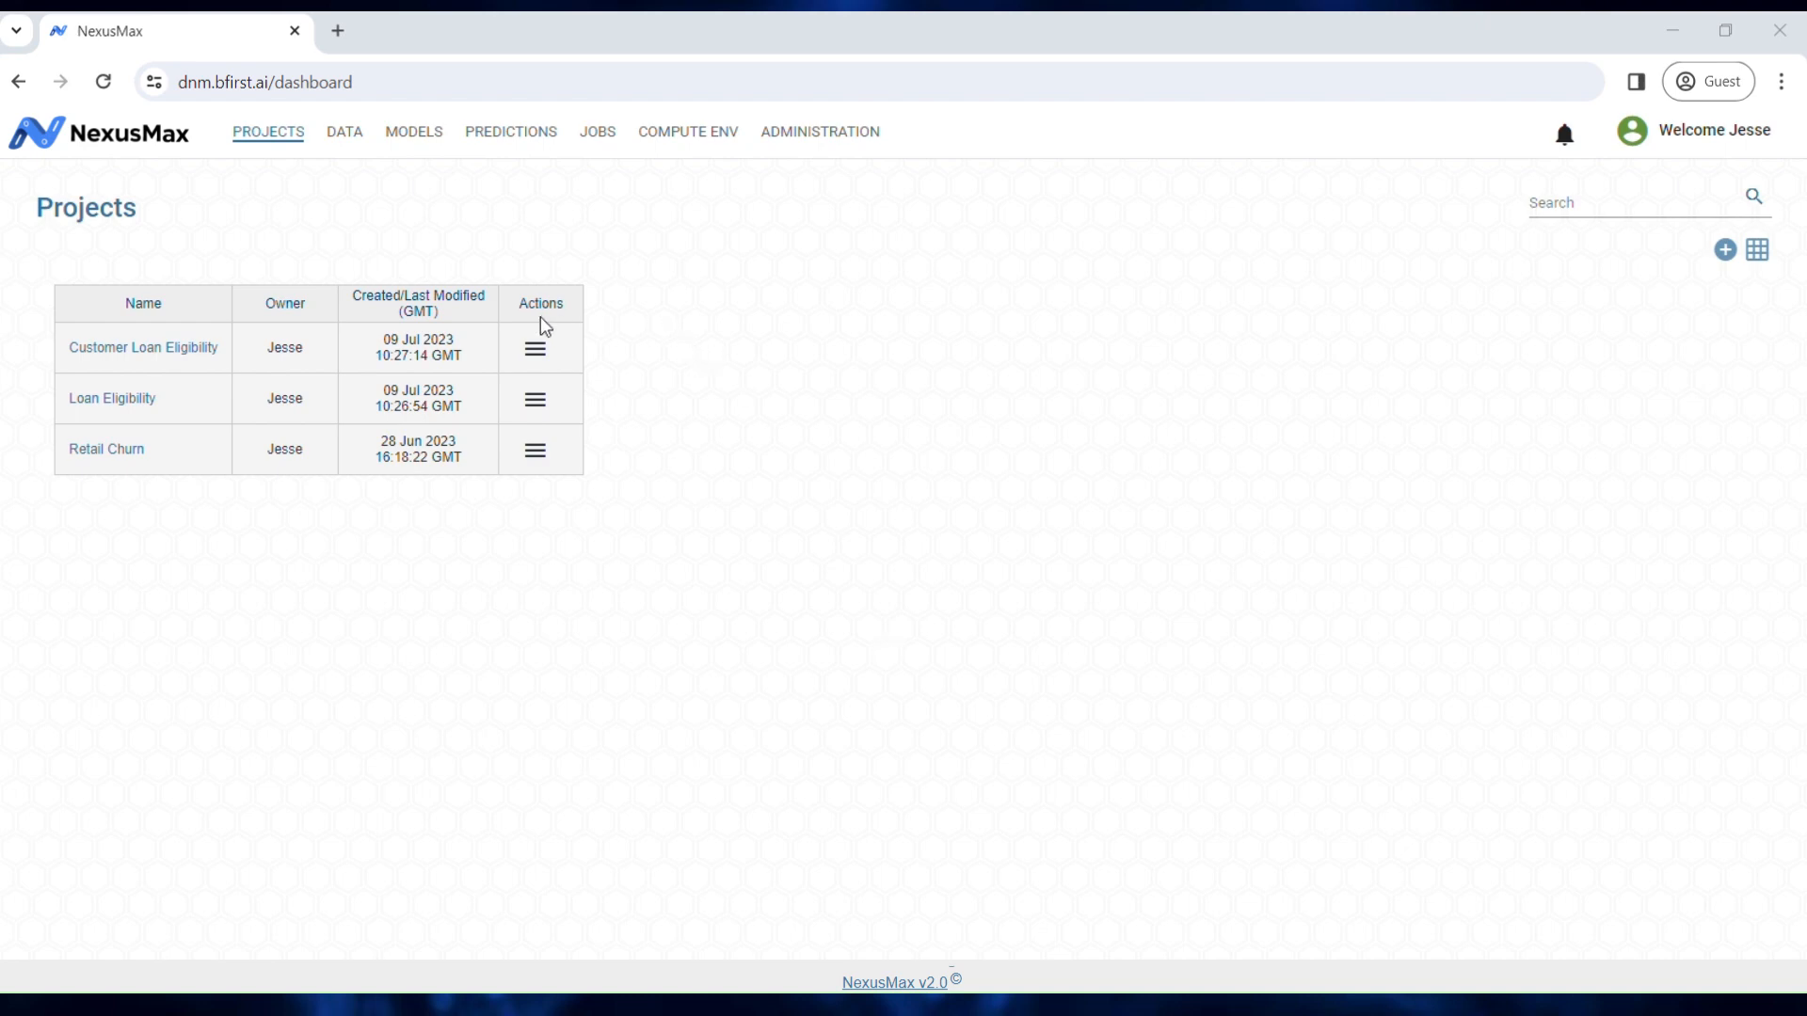
# Step: Preview Customer Loan Eligibility's per-stage compute environments and close them without changes
pyautogui.click(538, 351)
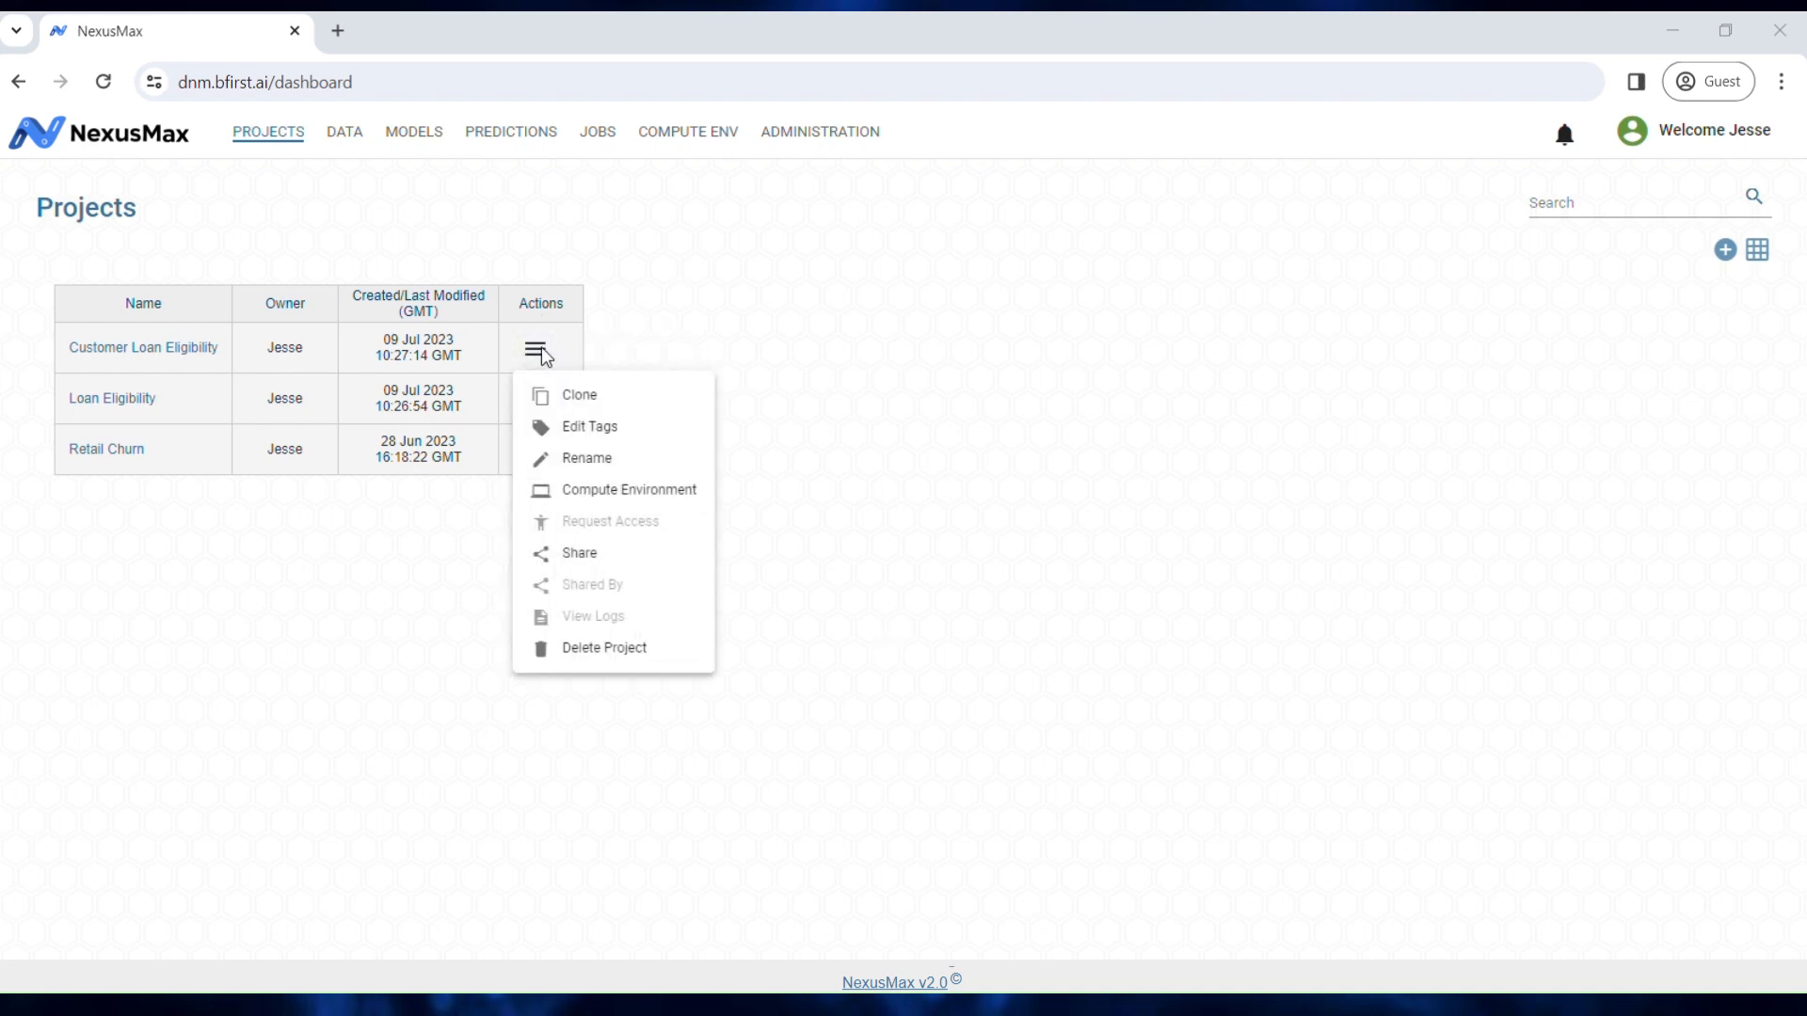
pyautogui.click(594, 492)
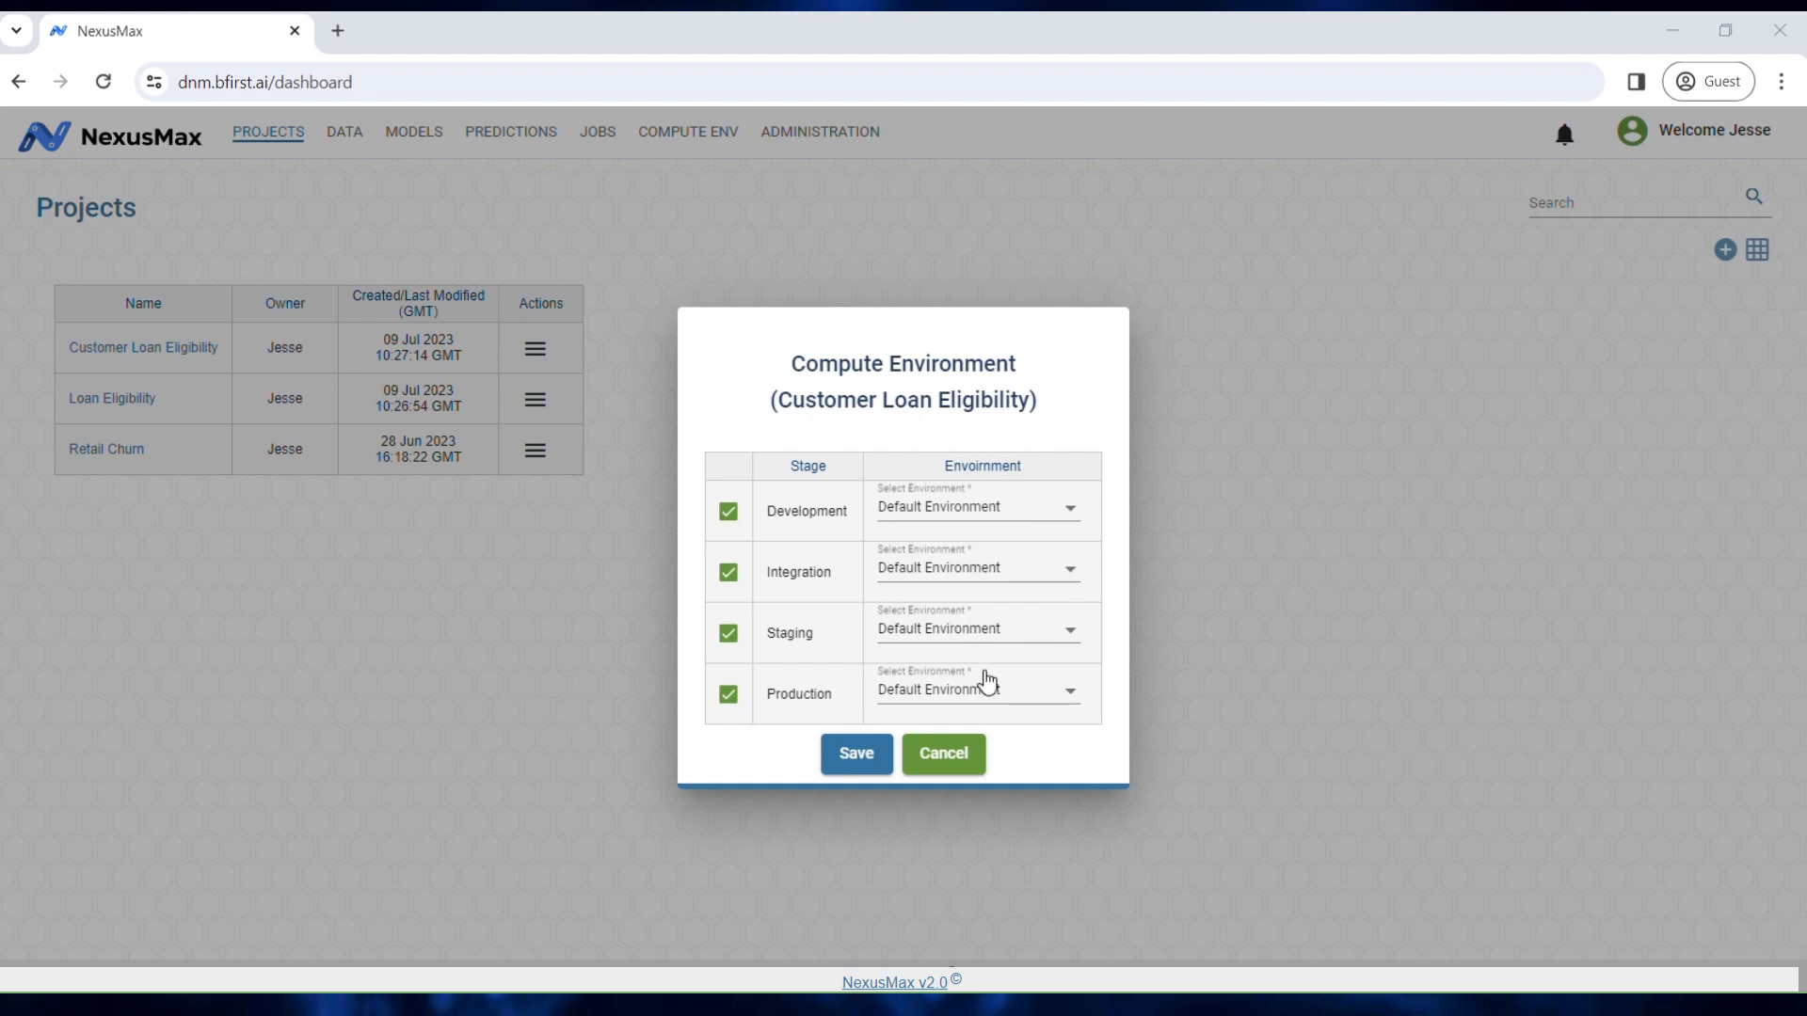
pyautogui.click(960, 755)
# Step: Check the group sharing options without sharing, then delete Customer Loan Eligibility
pyautogui.click(535, 353)
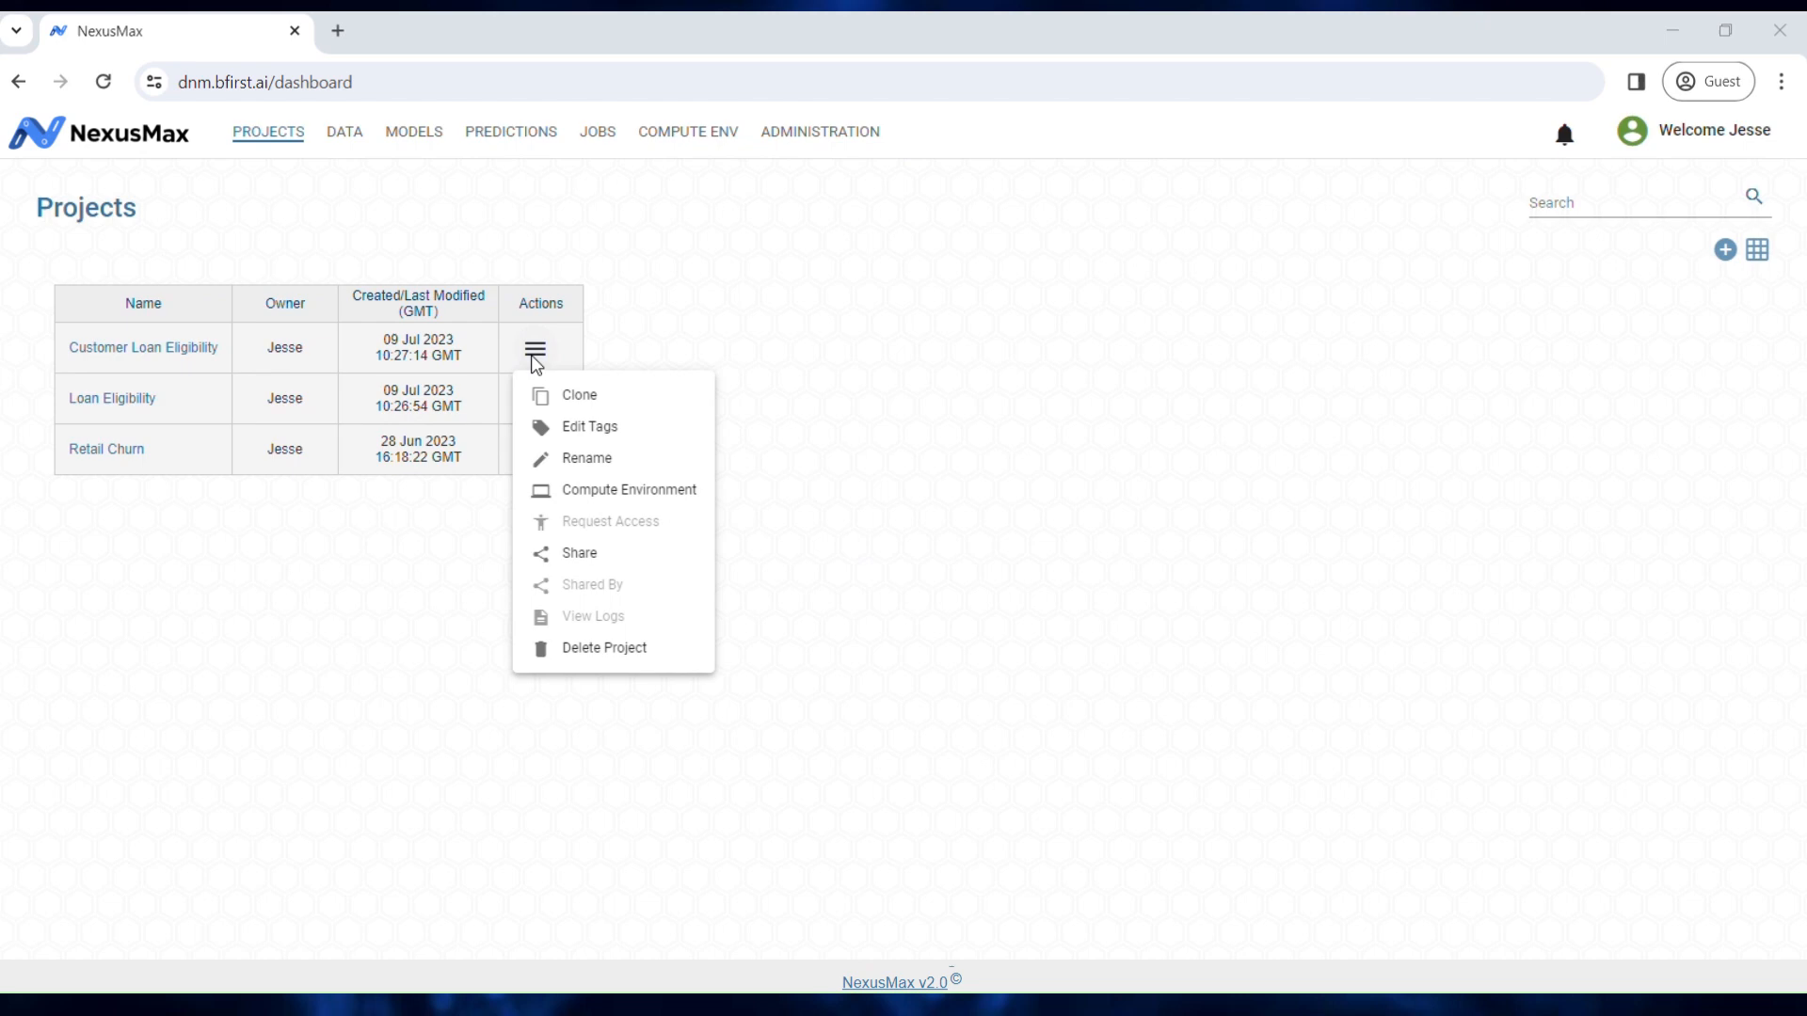
pyautogui.click(591, 552)
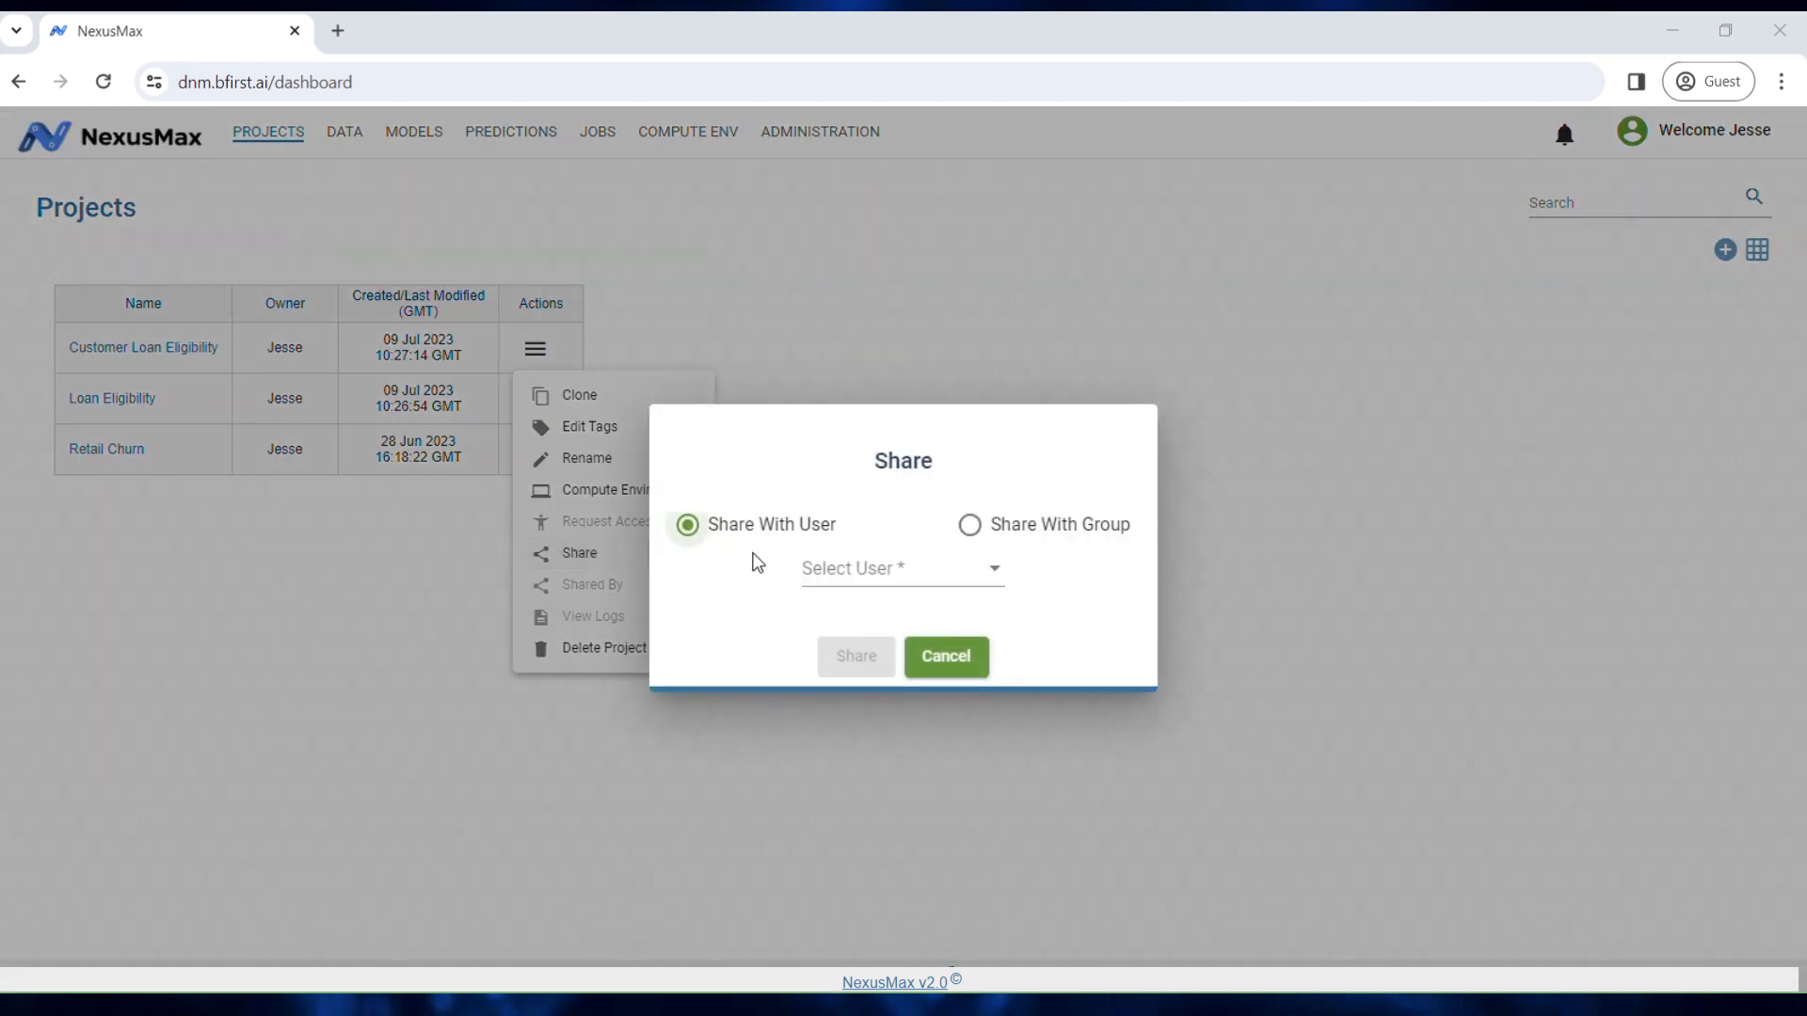
pyautogui.click(978, 527)
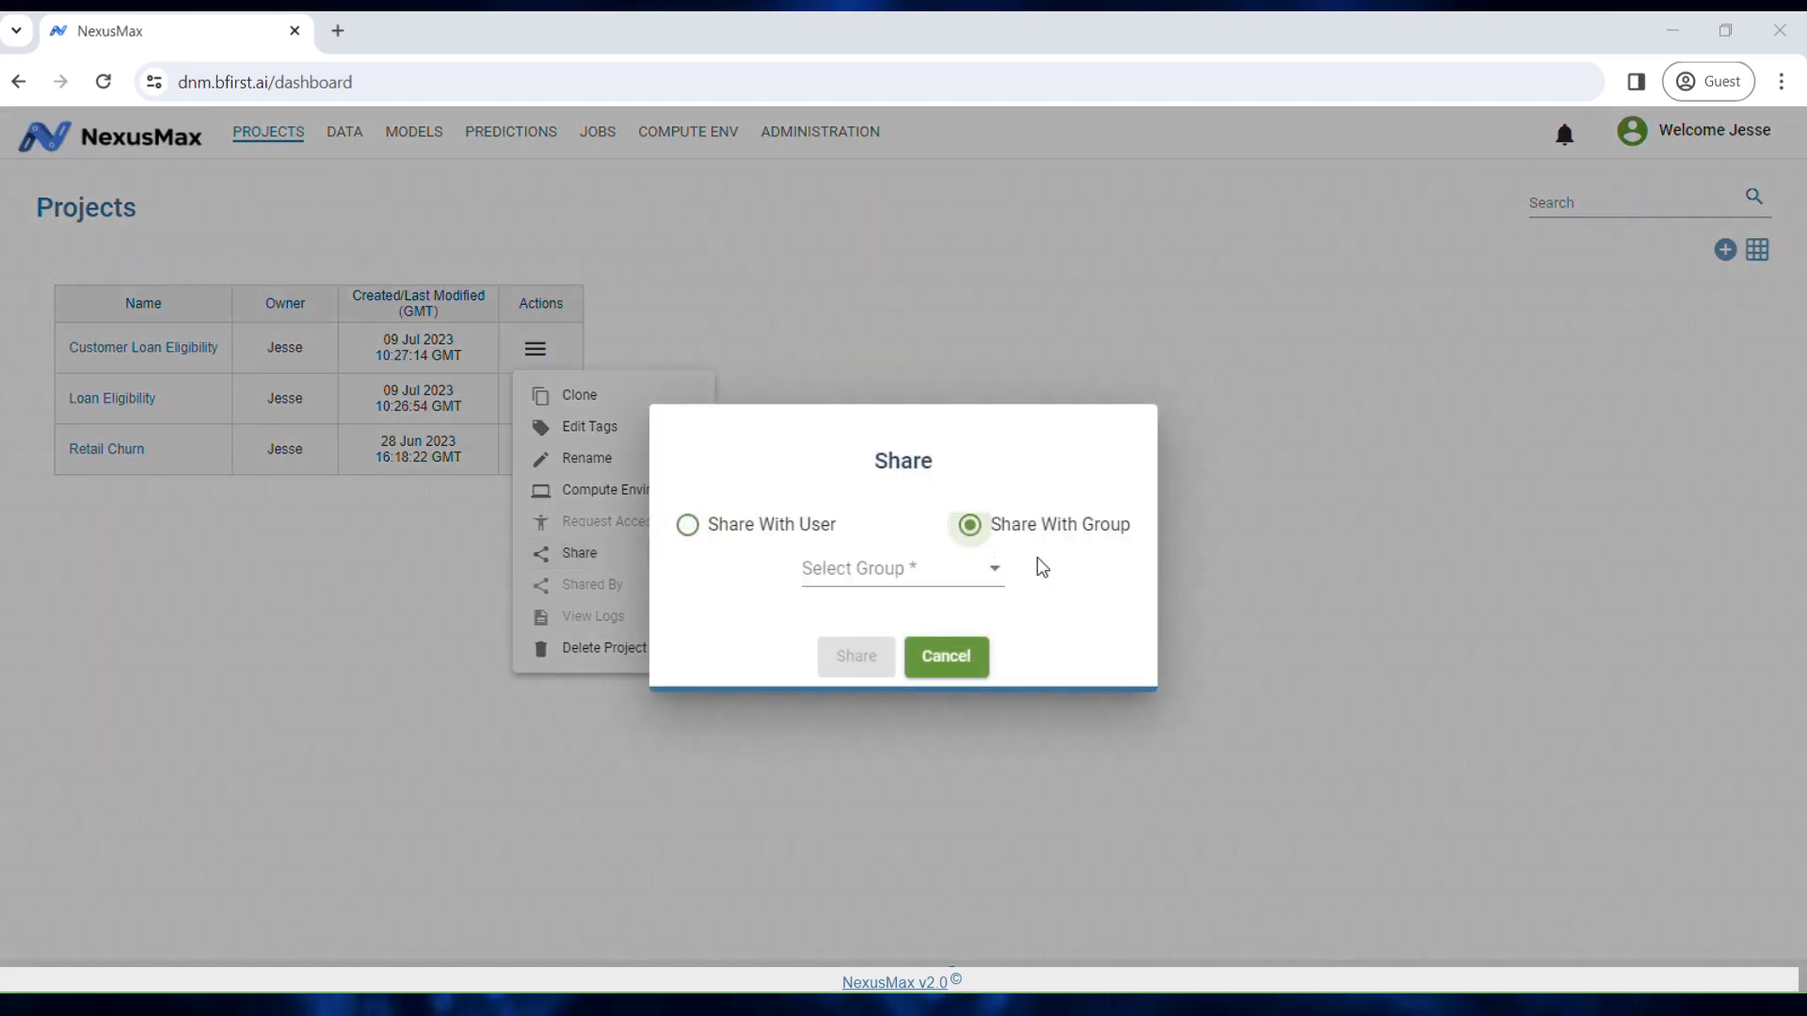
pyautogui.click(947, 656)
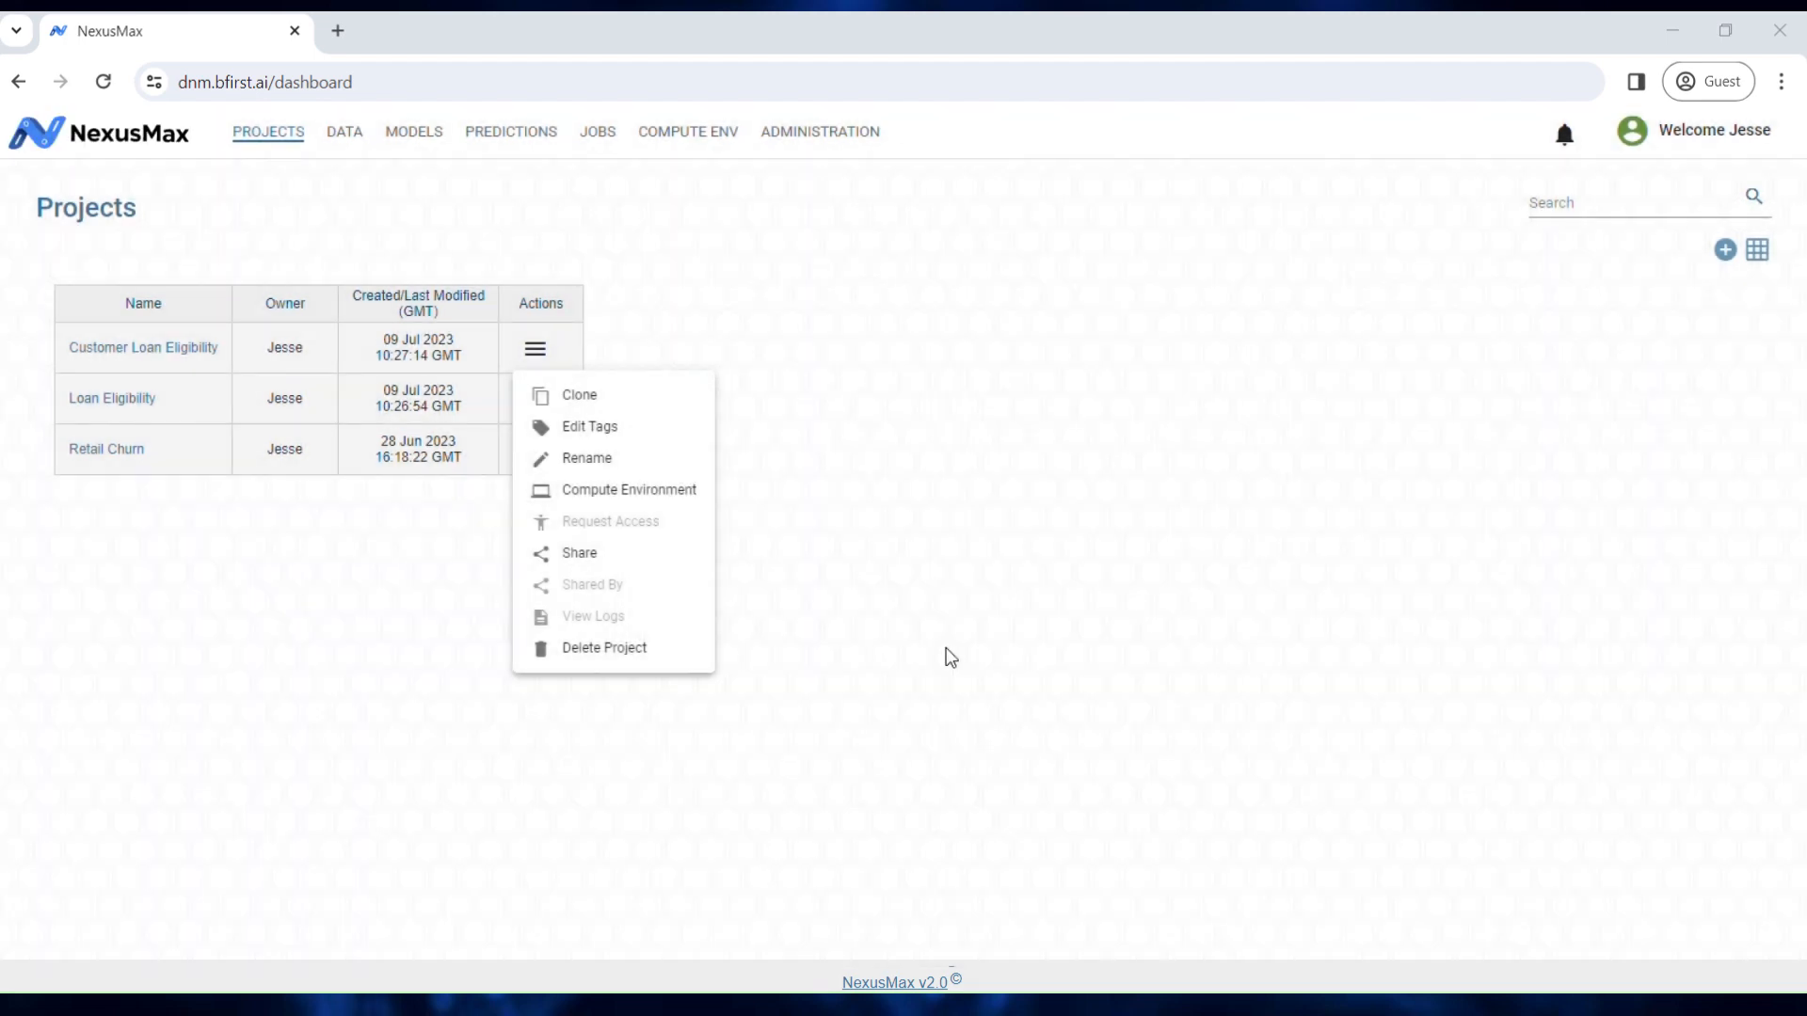
pyautogui.click(658, 649)
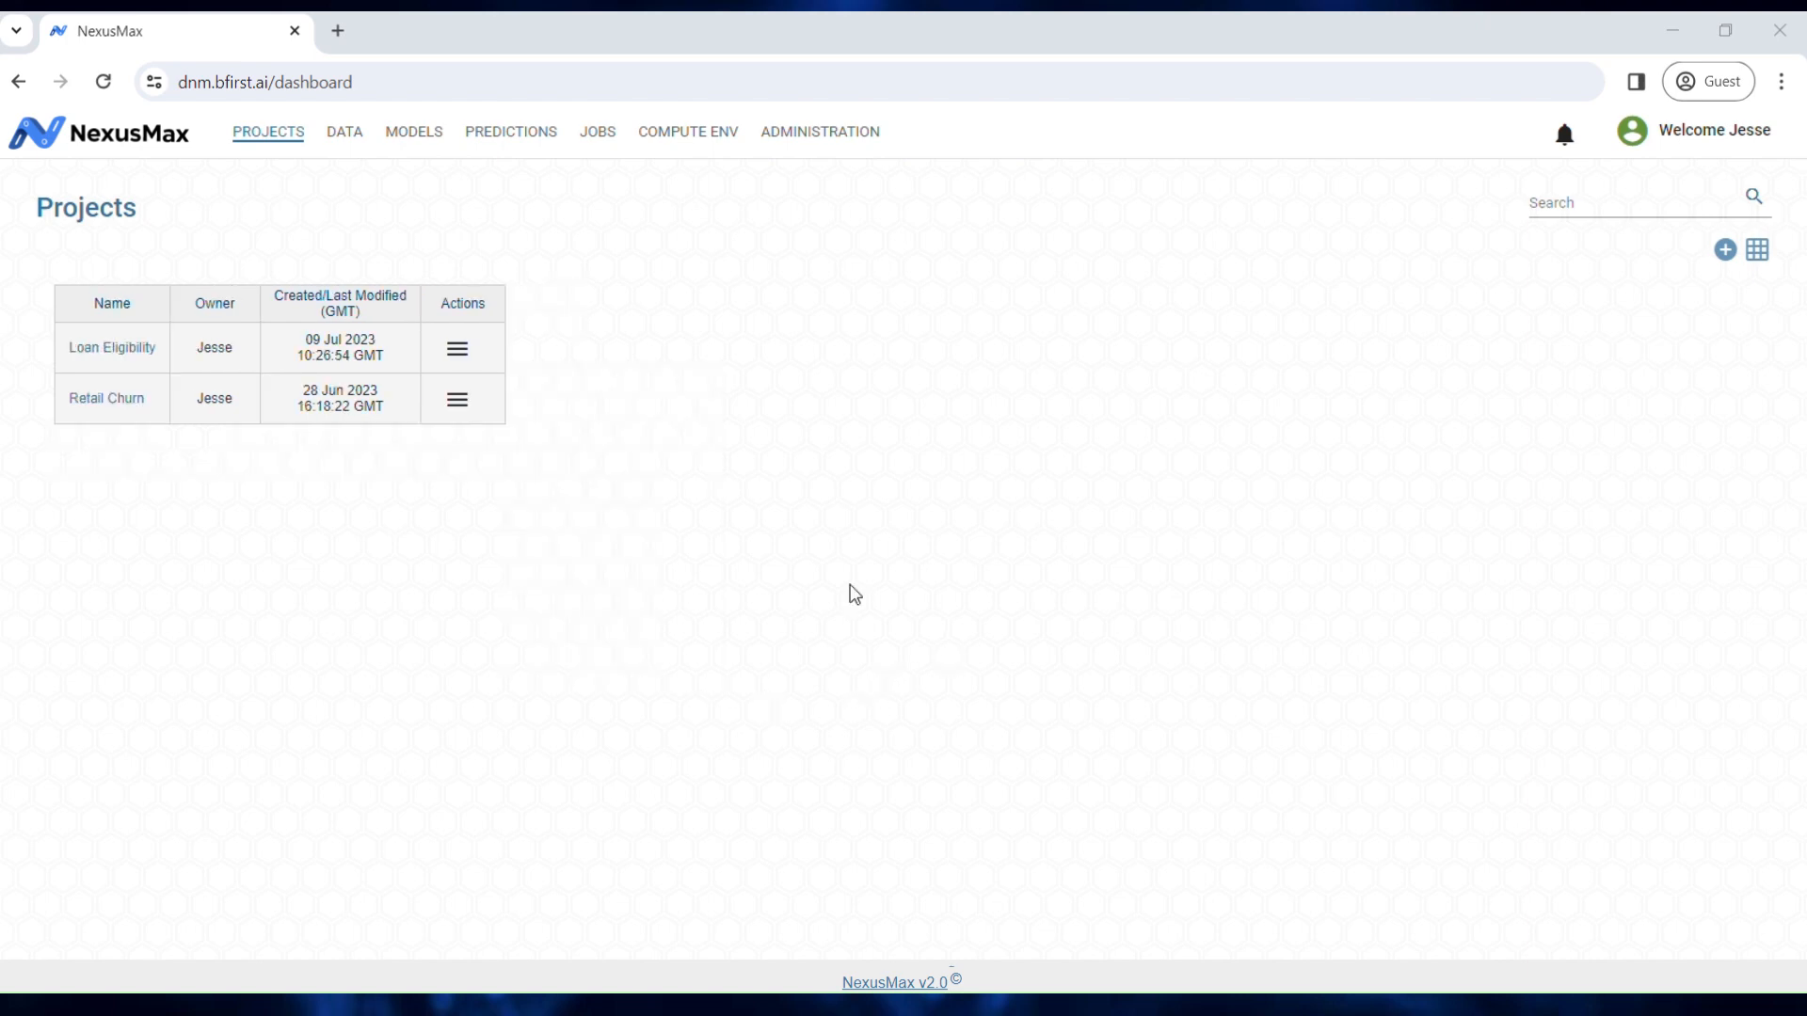
# Step: Return to Card View, try and clear a 'Retail' search, then open the Retail Churn card
pyautogui.click(1758, 254)
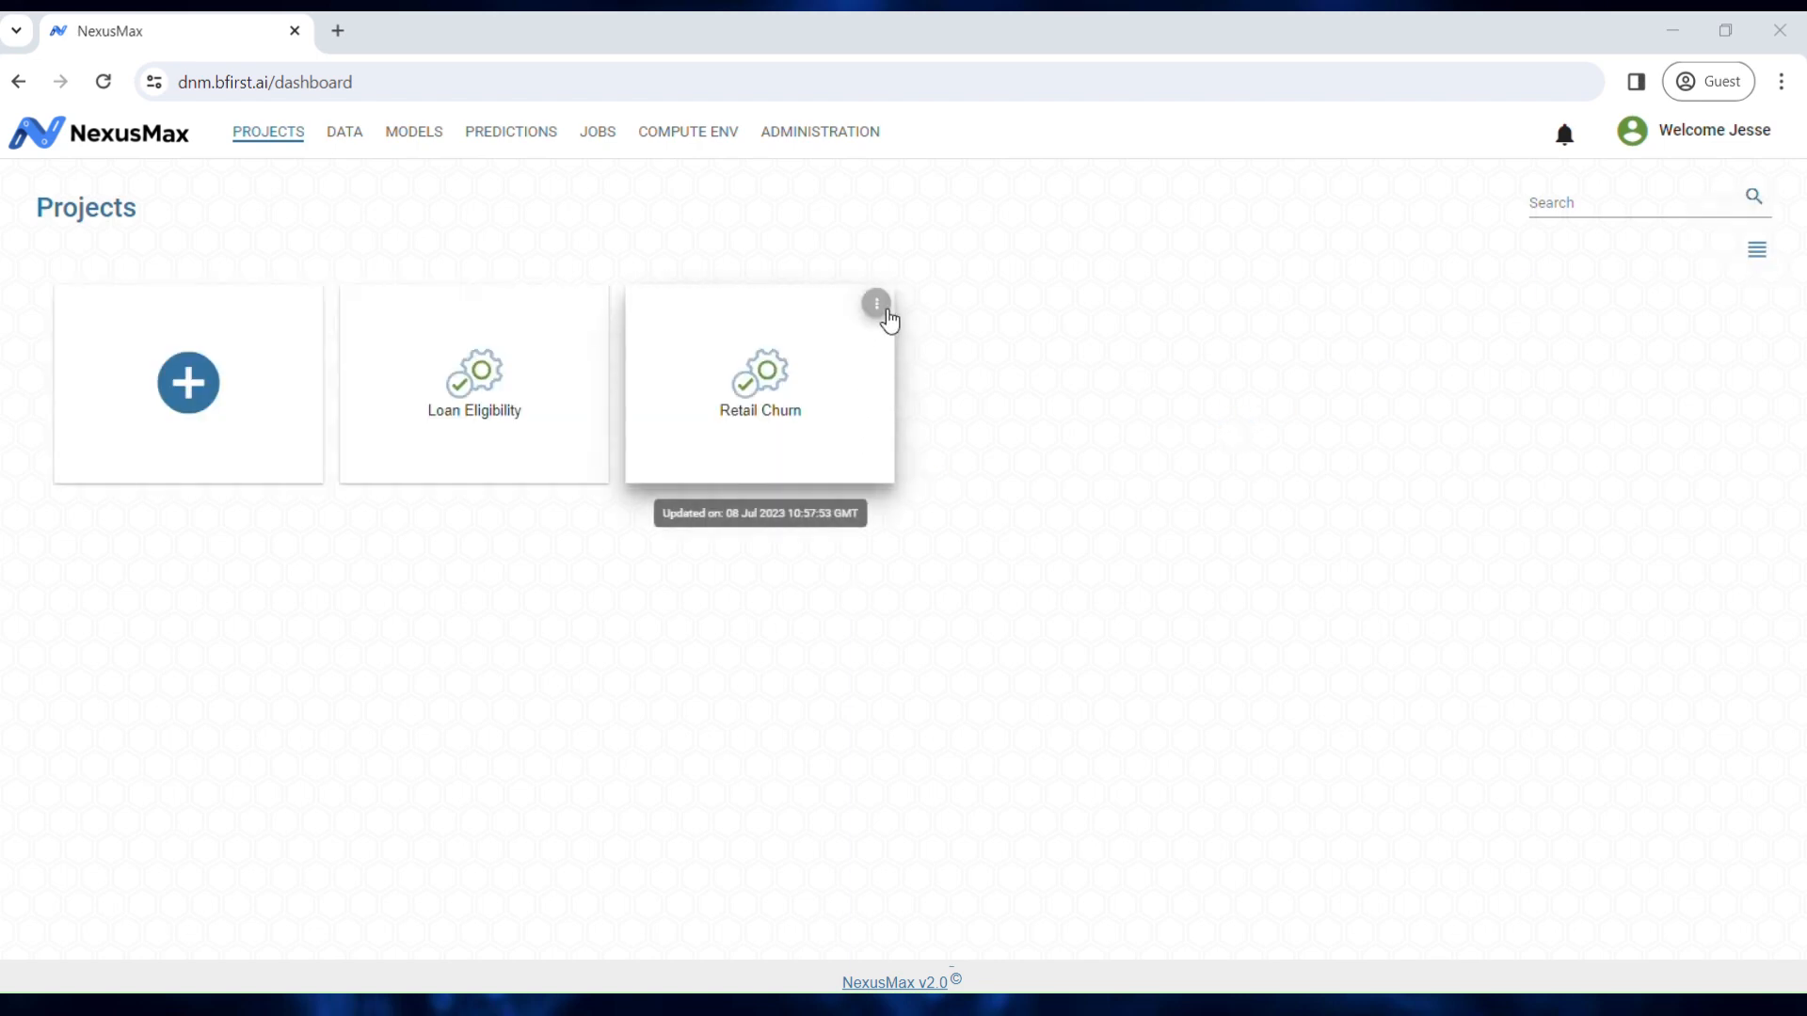
pyautogui.moveTo(888, 315)
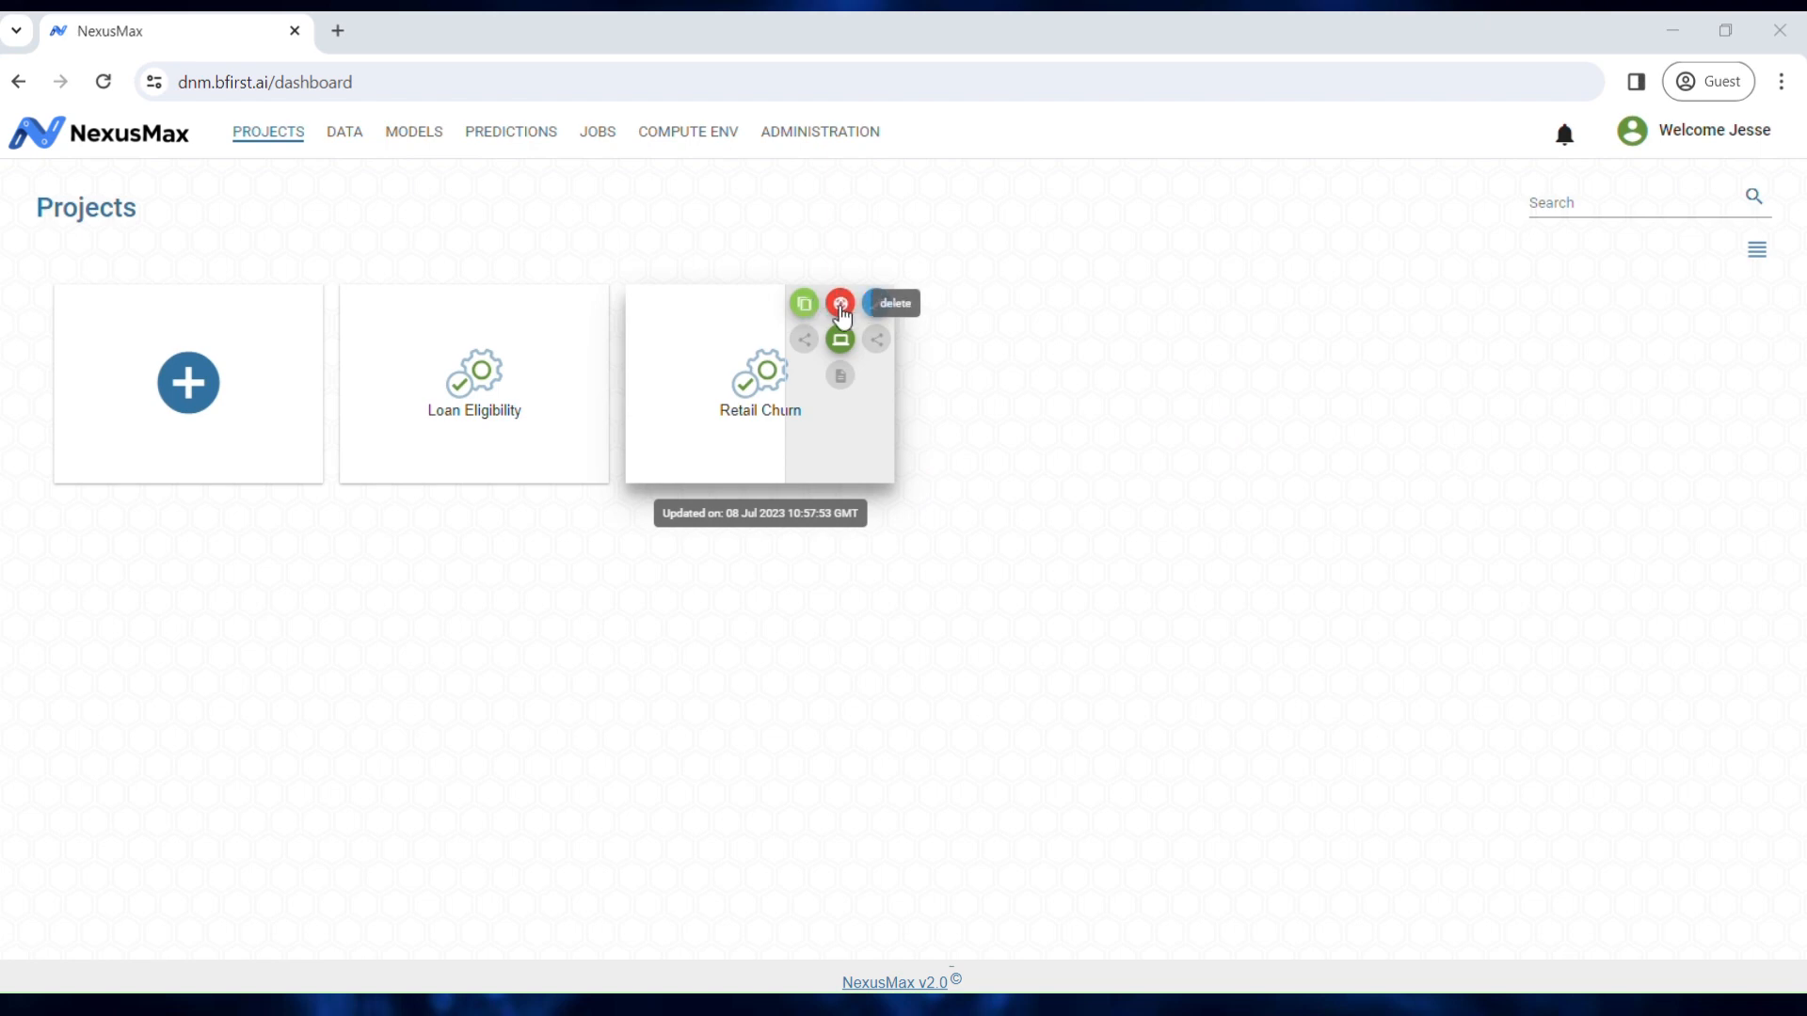
pyautogui.click(1596, 214)
pyautogui.write('Retail')
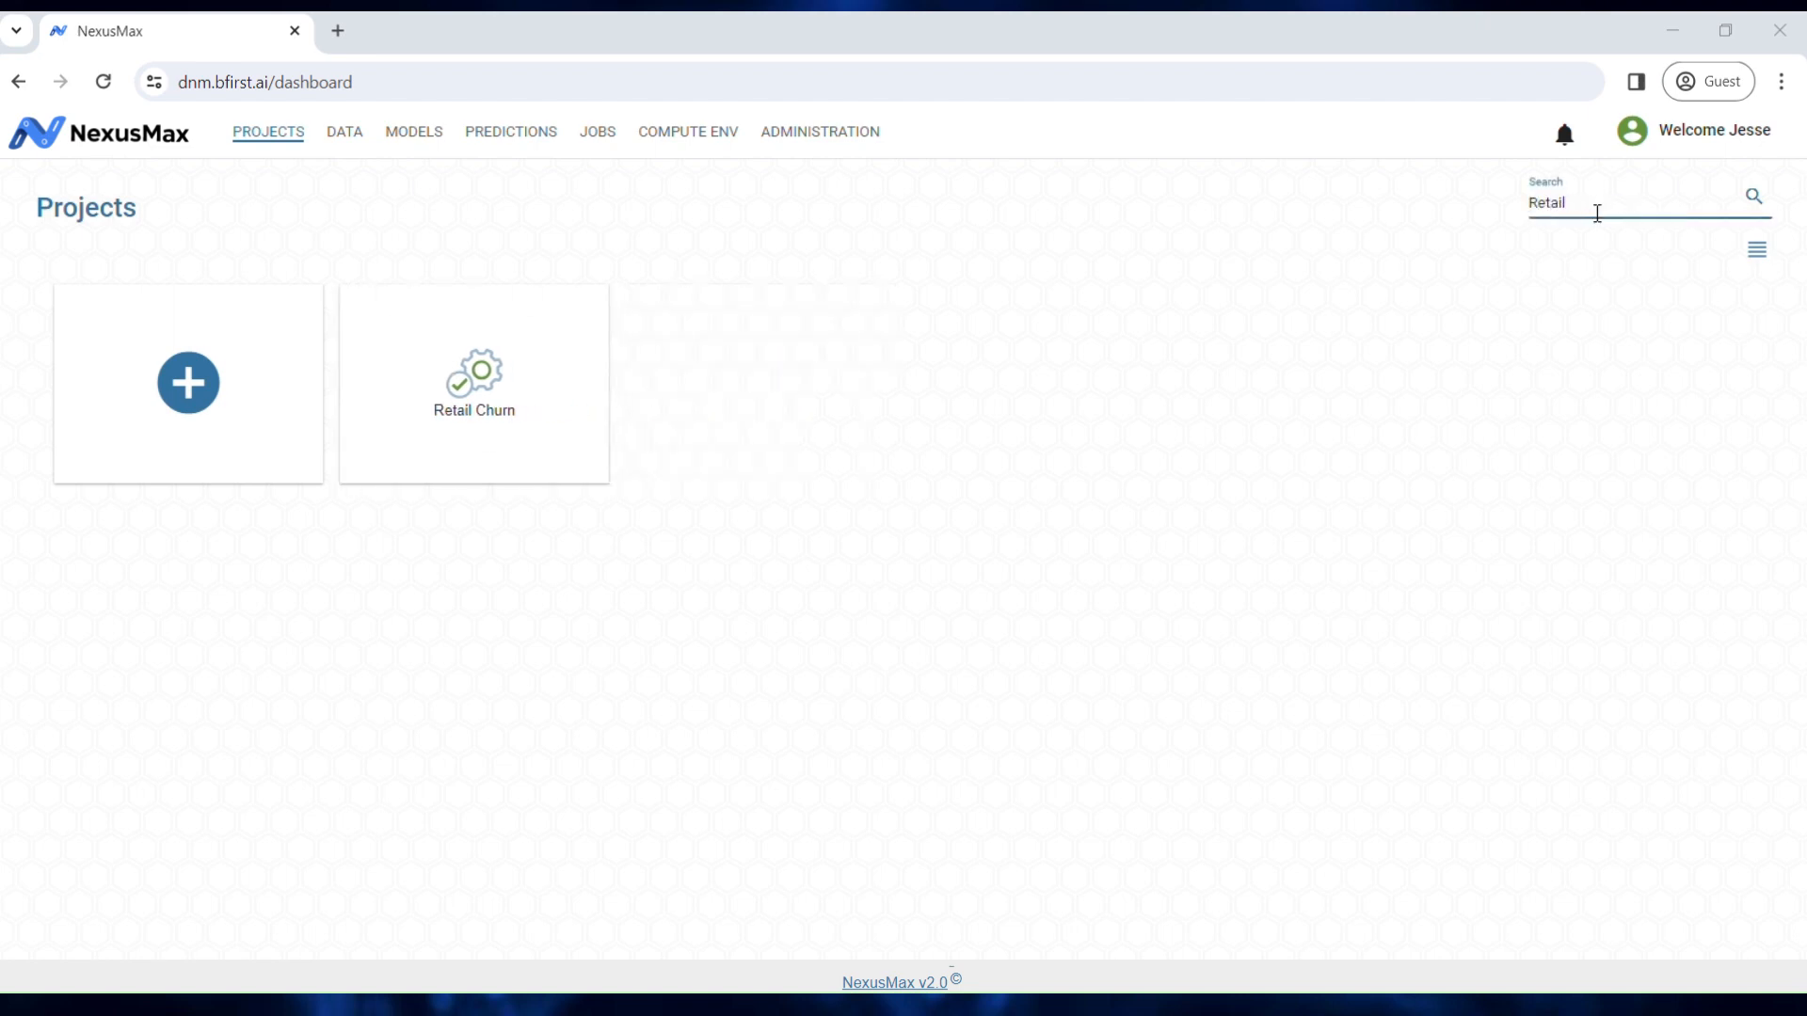
pyautogui.press('BackSpace')
pyautogui.press('BackSpace')
pyautogui.press('BackSpace')
pyautogui.press('BackSpace')
pyautogui.press('BackSpace')
pyautogui.press('BackSpace')
pyautogui.click(1511, 432)
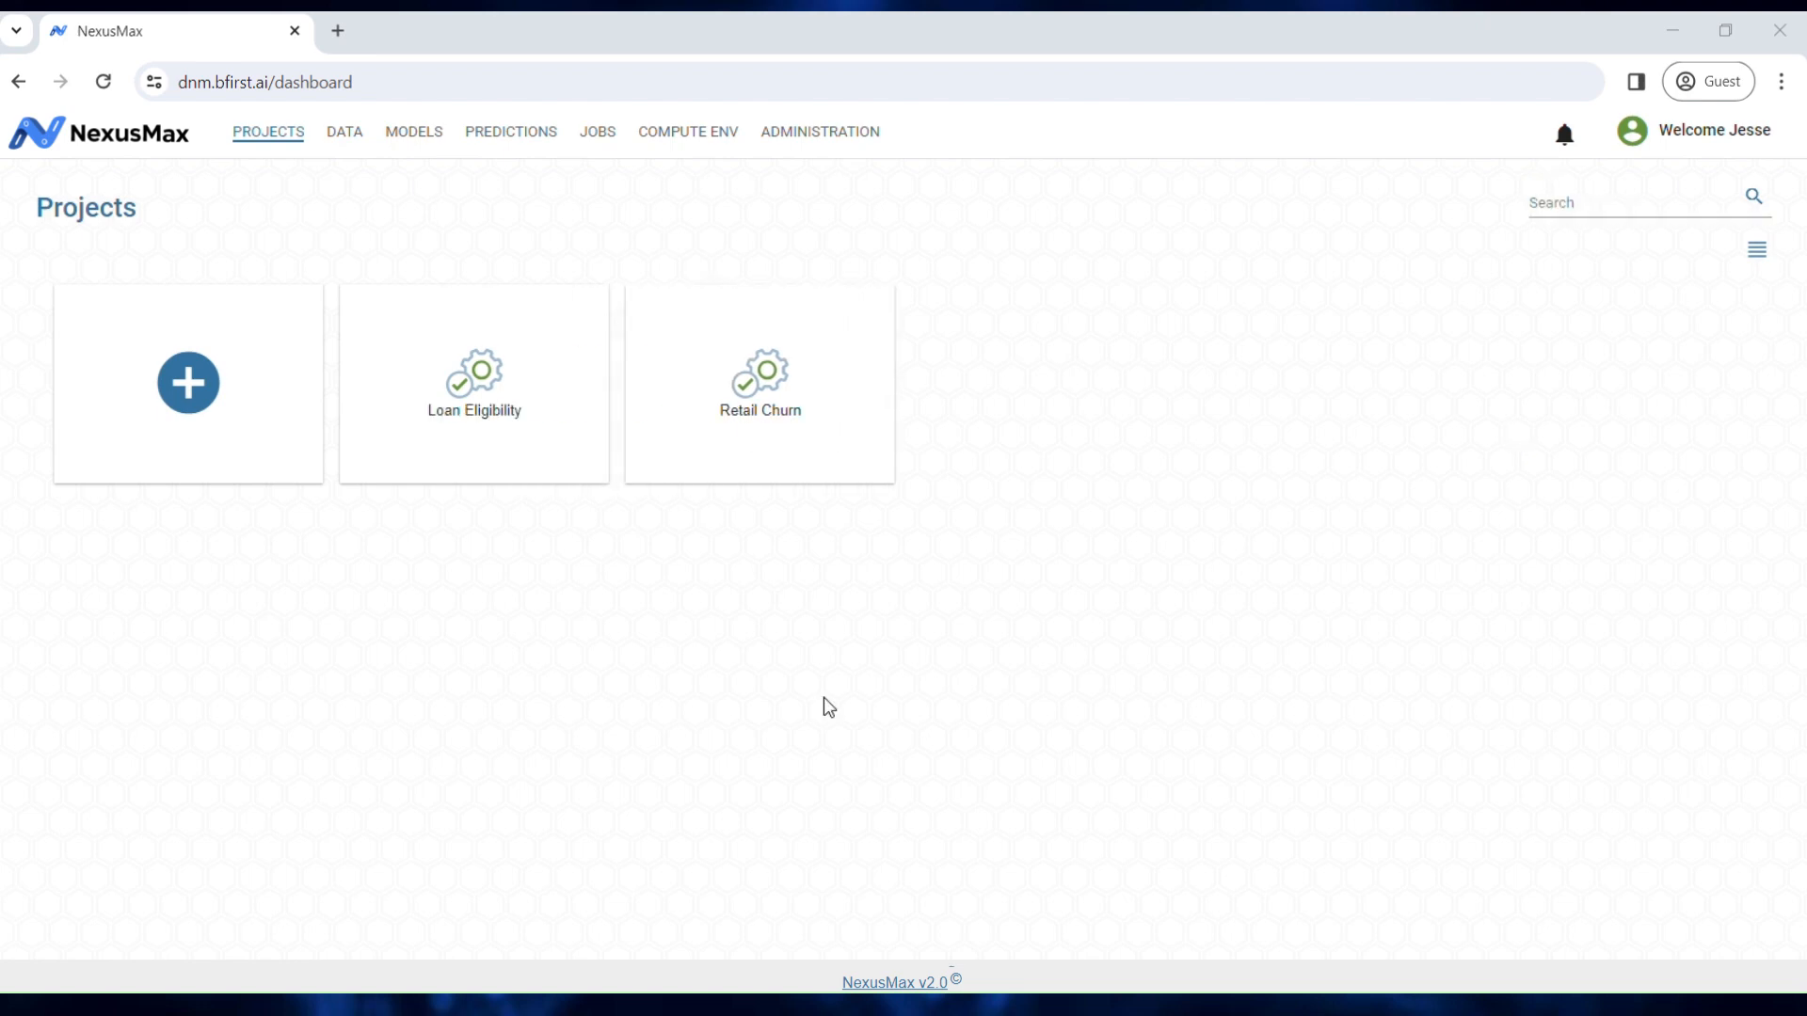
pyautogui.click(803, 411)
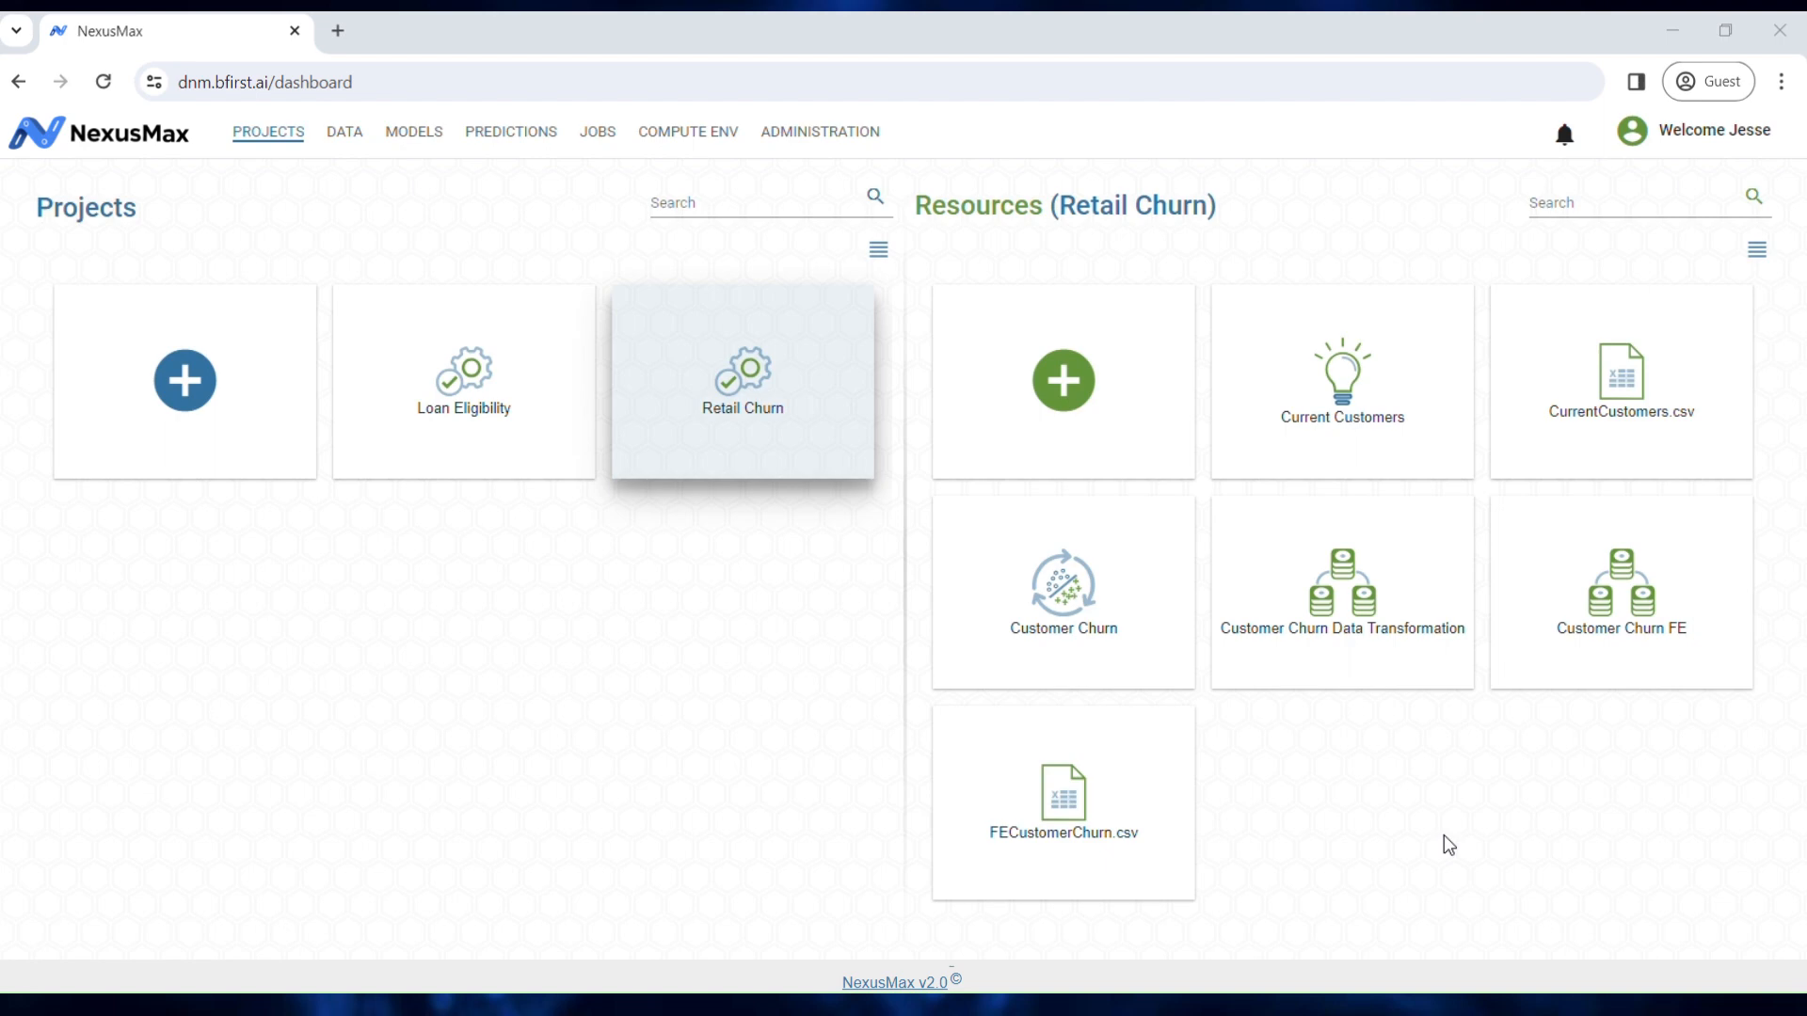
# Step: Add a Classification Pipeline resource named 'Customer Churn Retail' and open it
pyautogui.click(1063, 381)
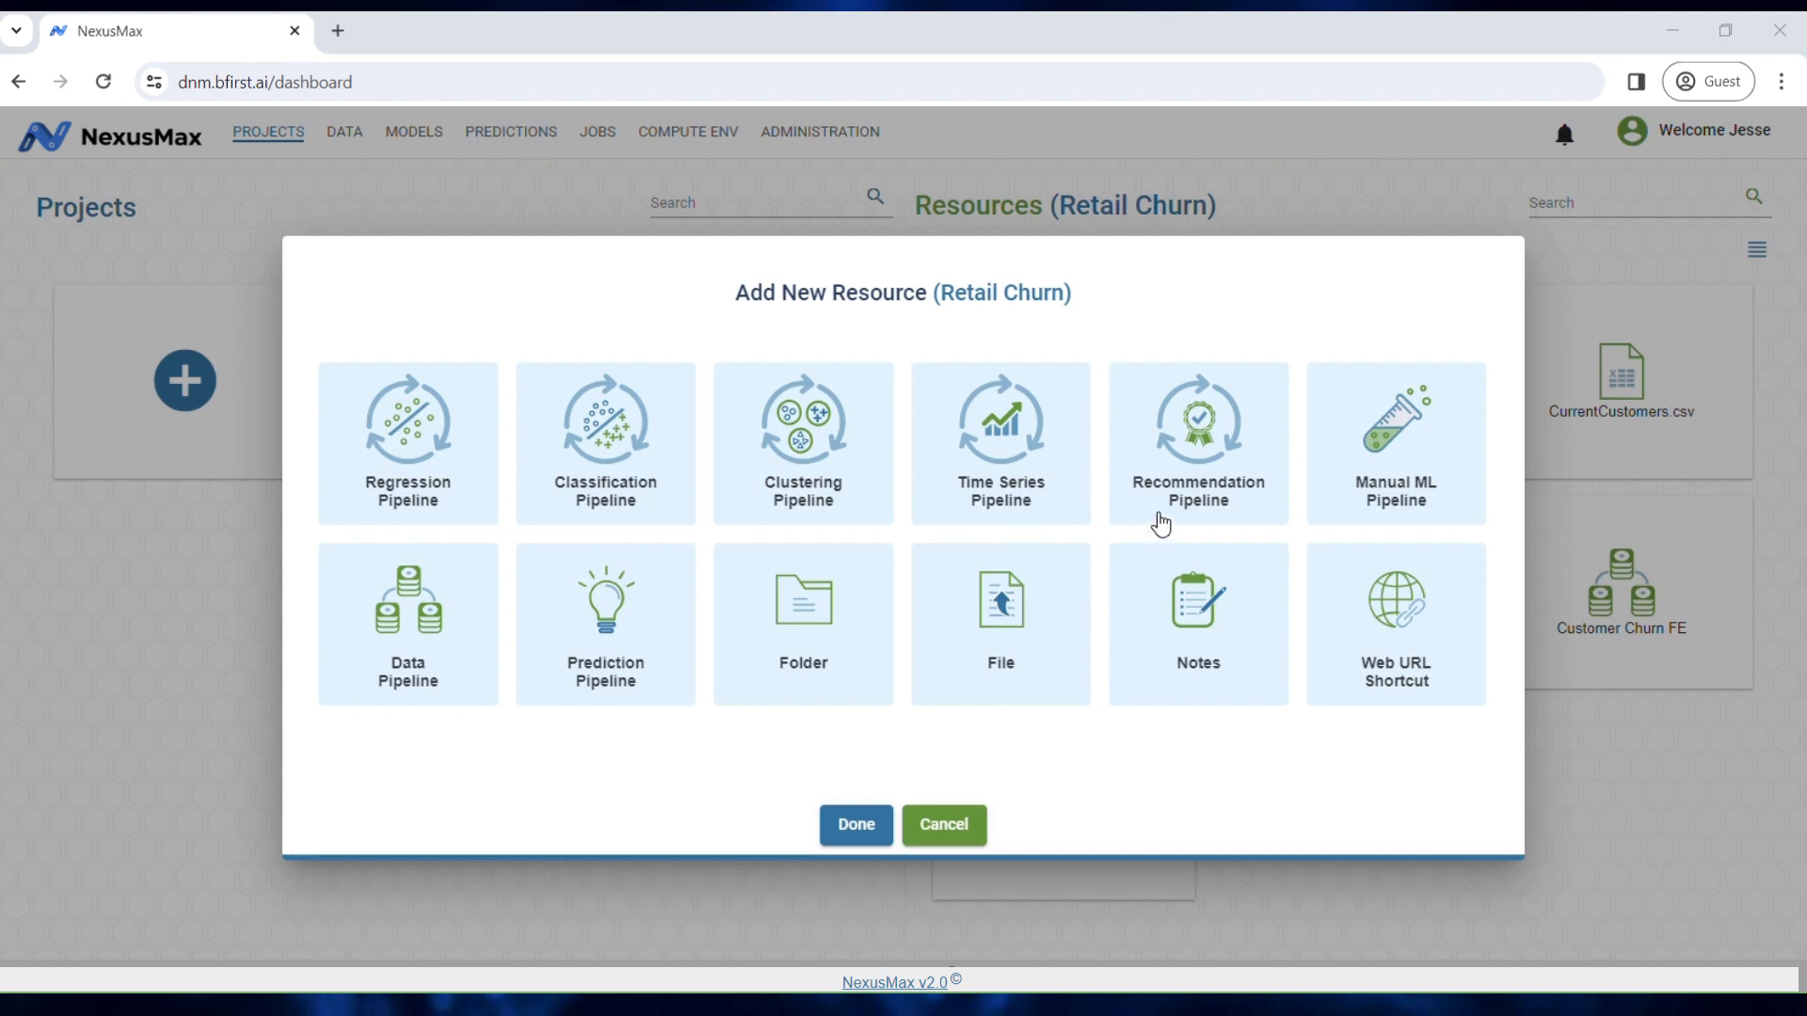
pyautogui.click(638, 475)
pyautogui.click(873, 762)
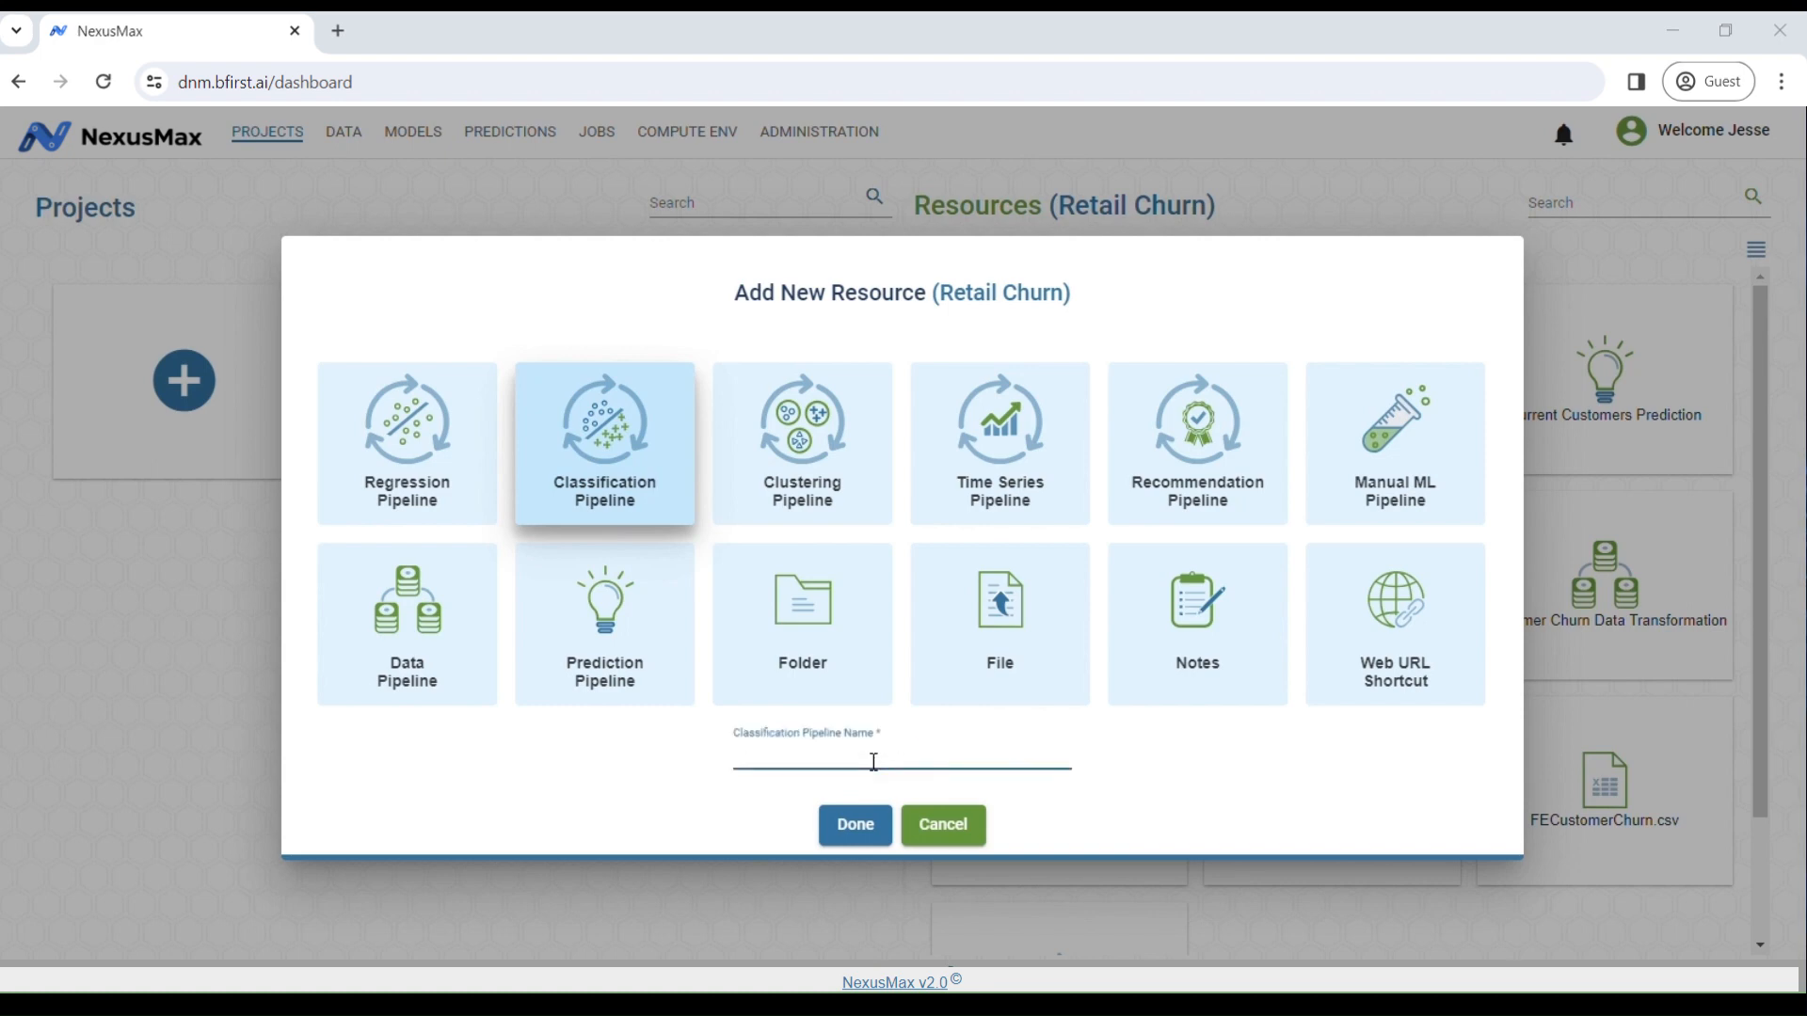
pyautogui.write('Customer Churn Retail')
pyautogui.click(855, 824)
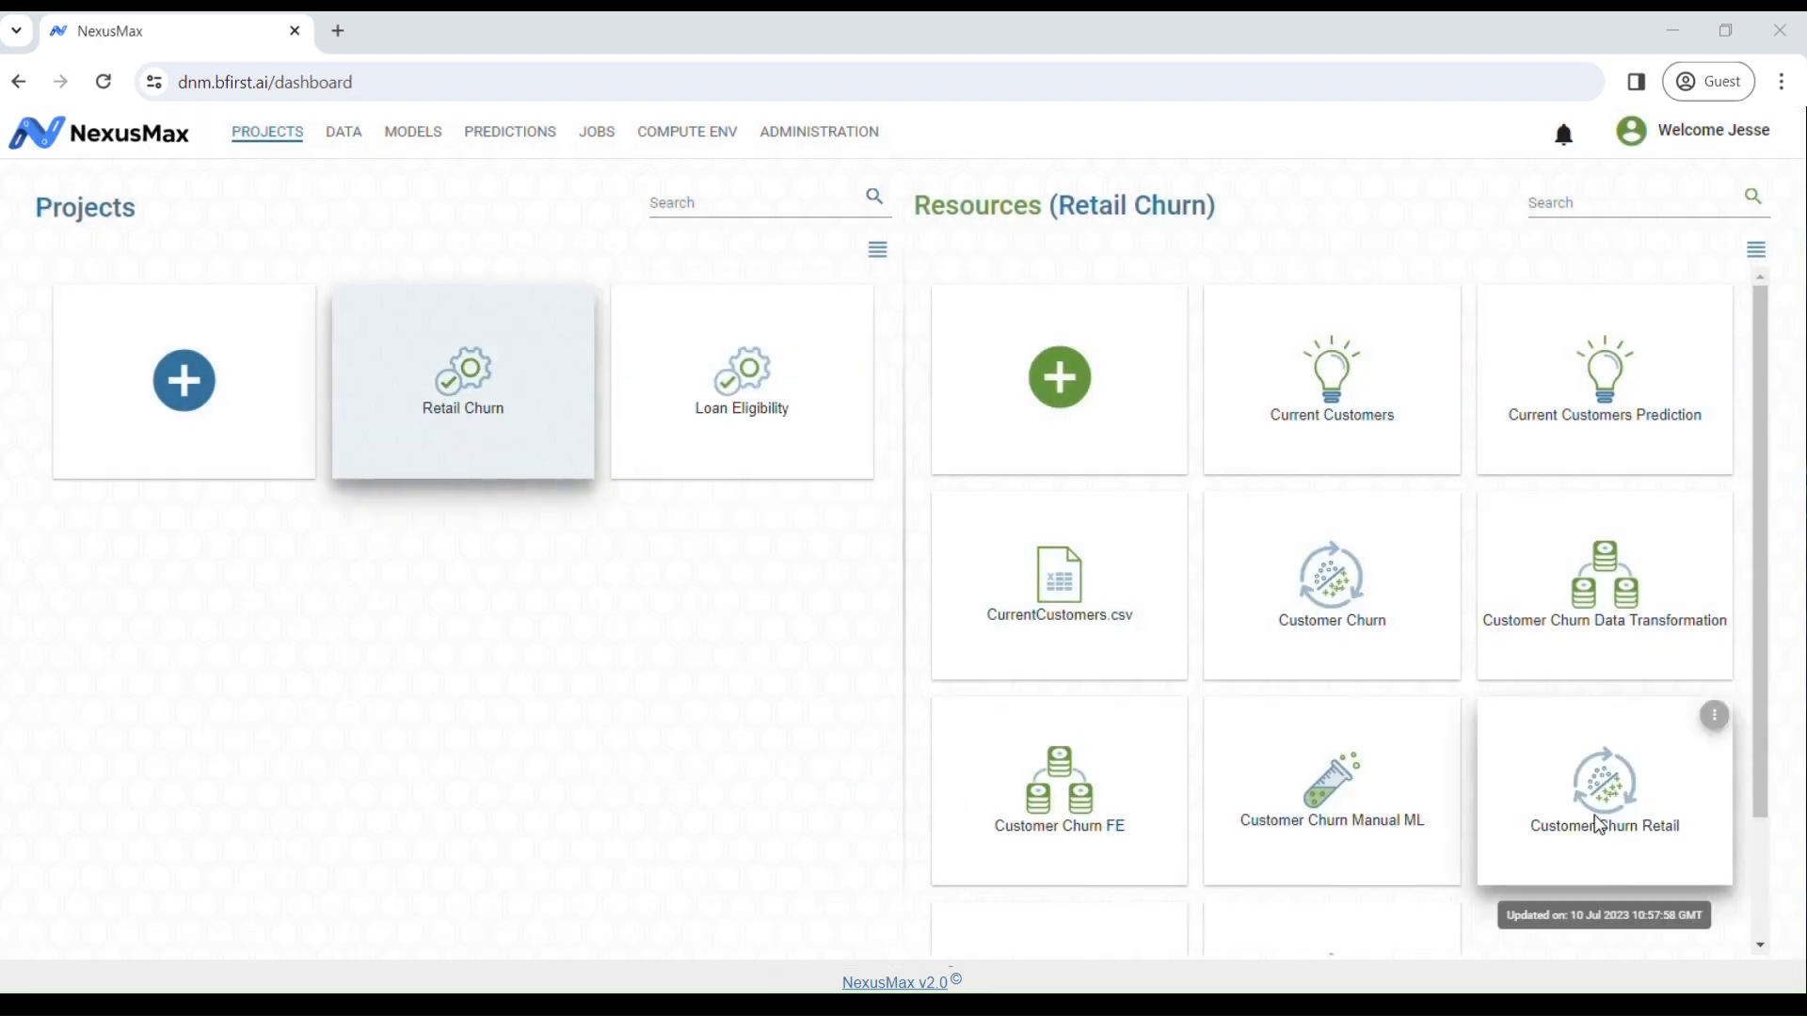
pyautogui.click(1599, 825)
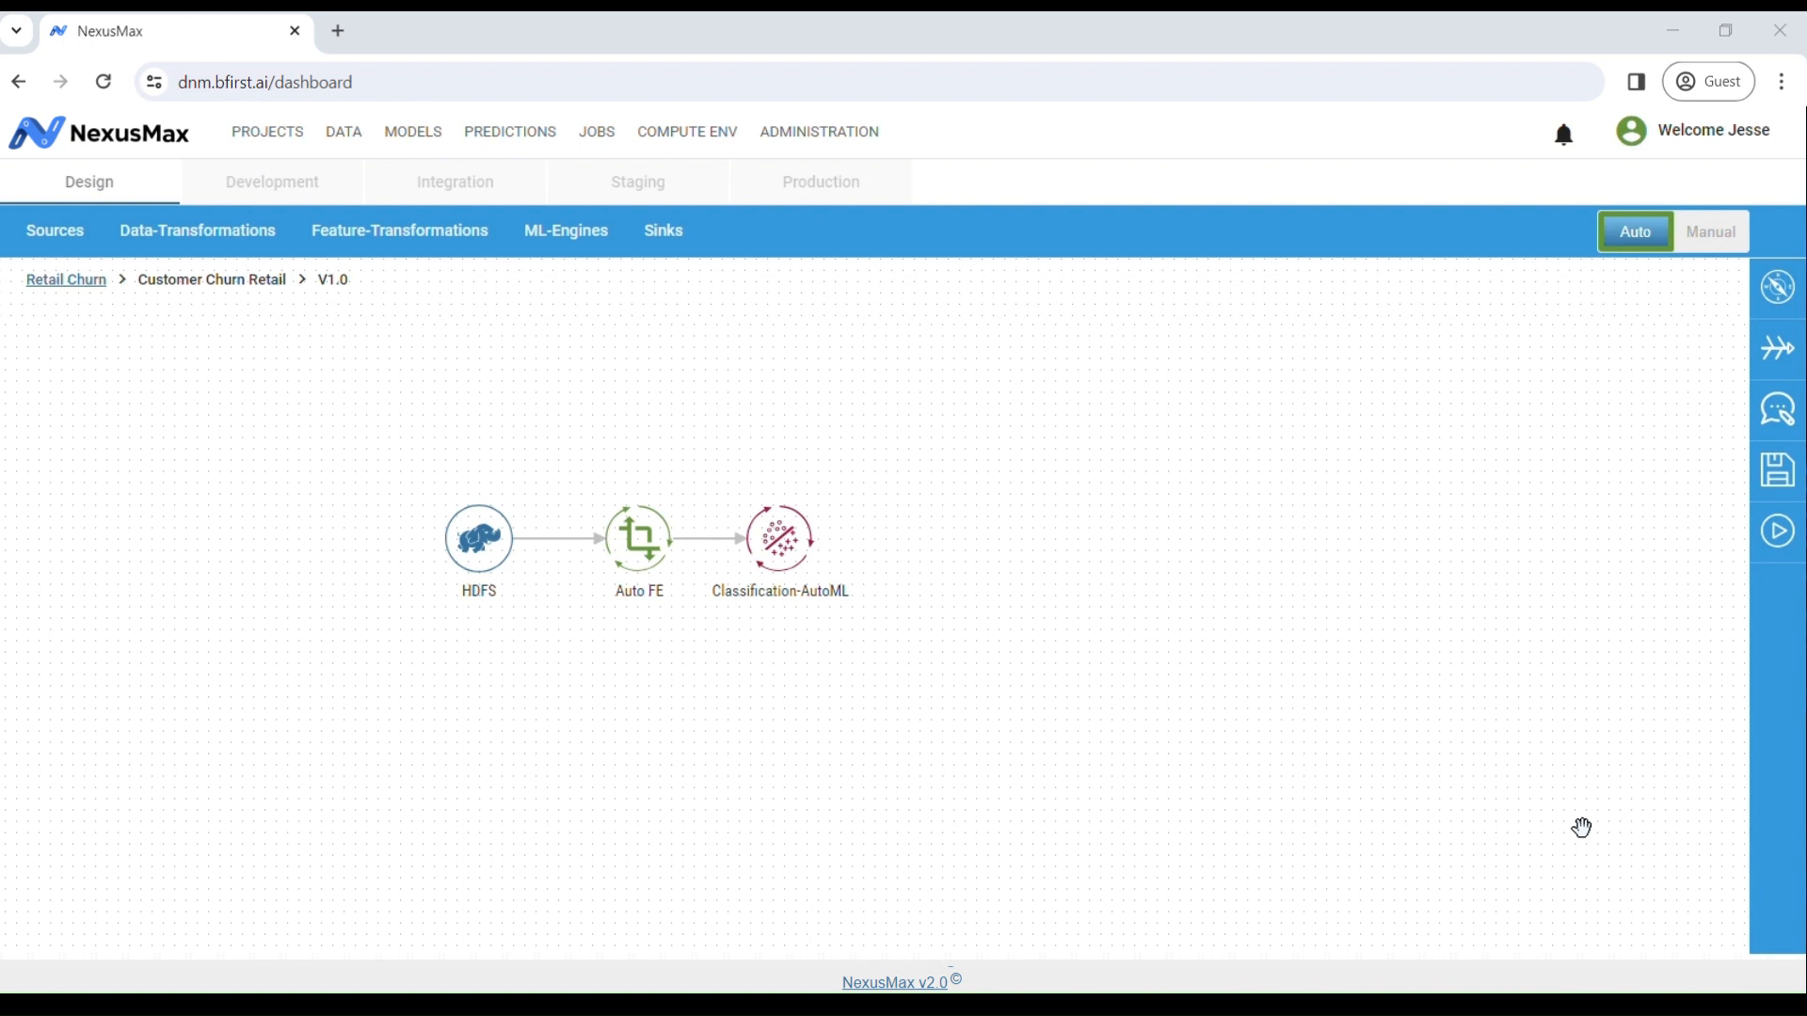
# Step: Inspect the HDFS source settings, then display all source connectors under Sources
pyautogui.click(505, 553)
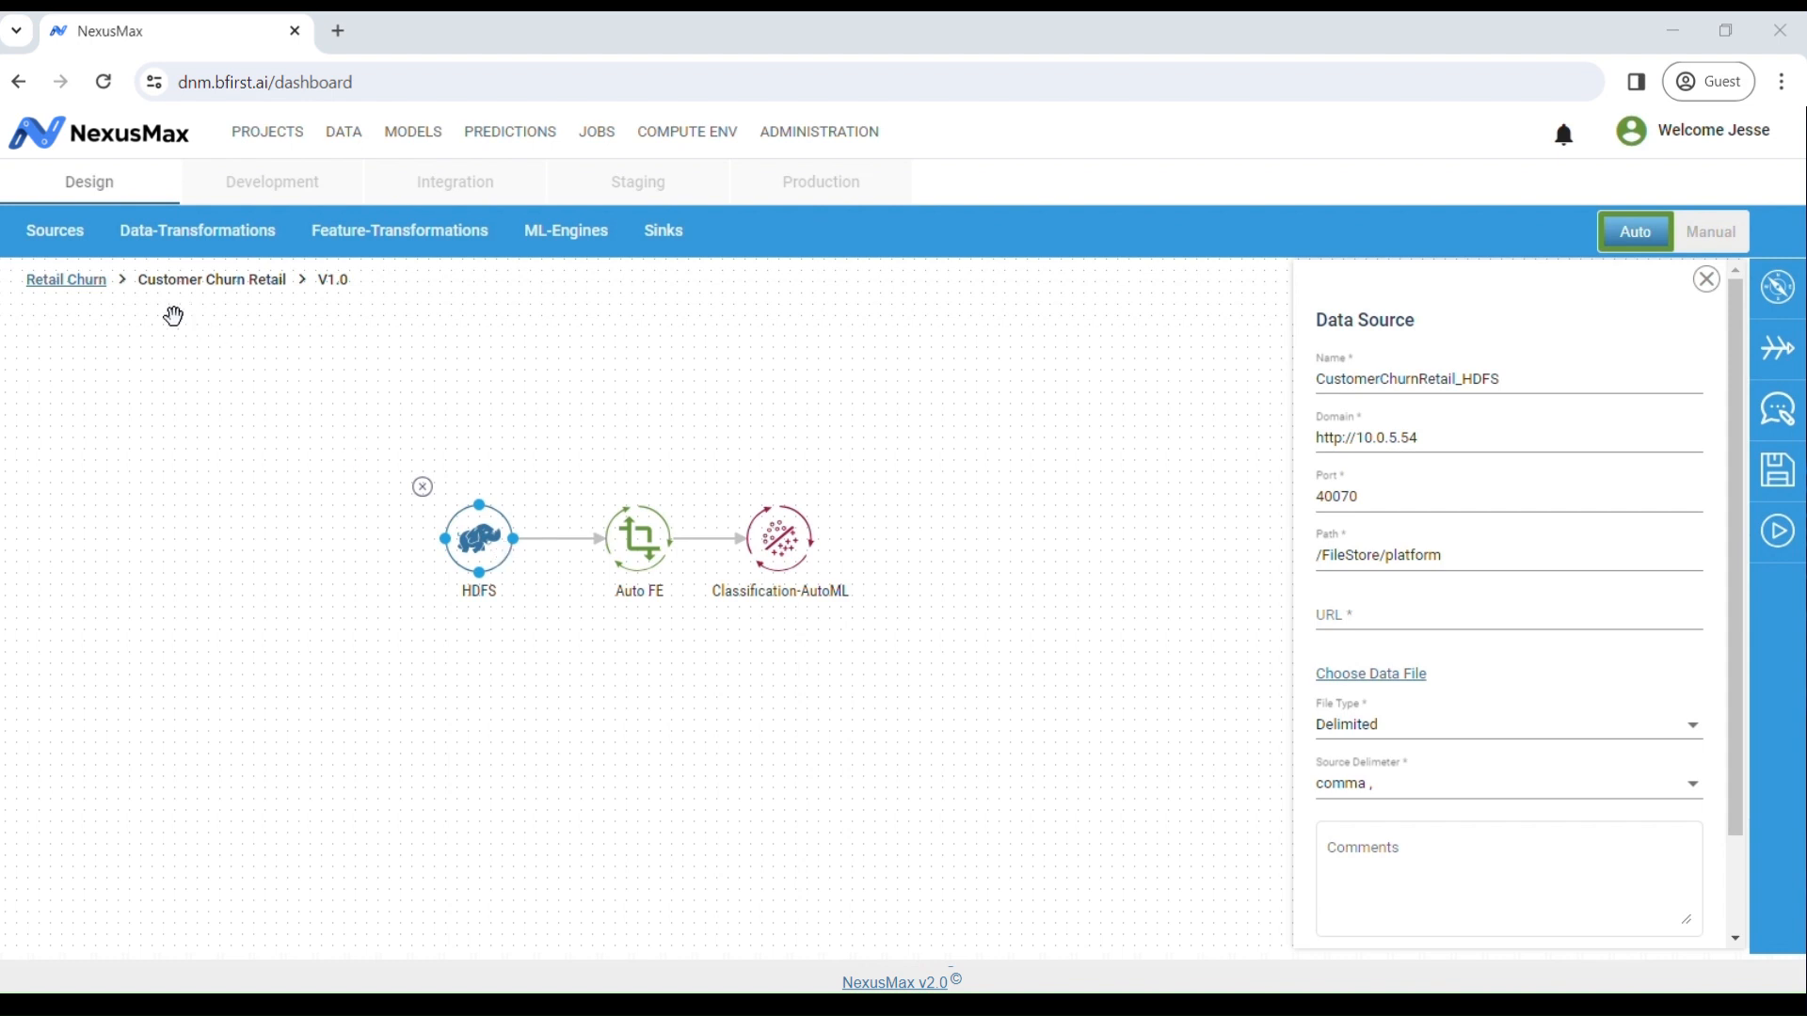
pyautogui.click(56, 235)
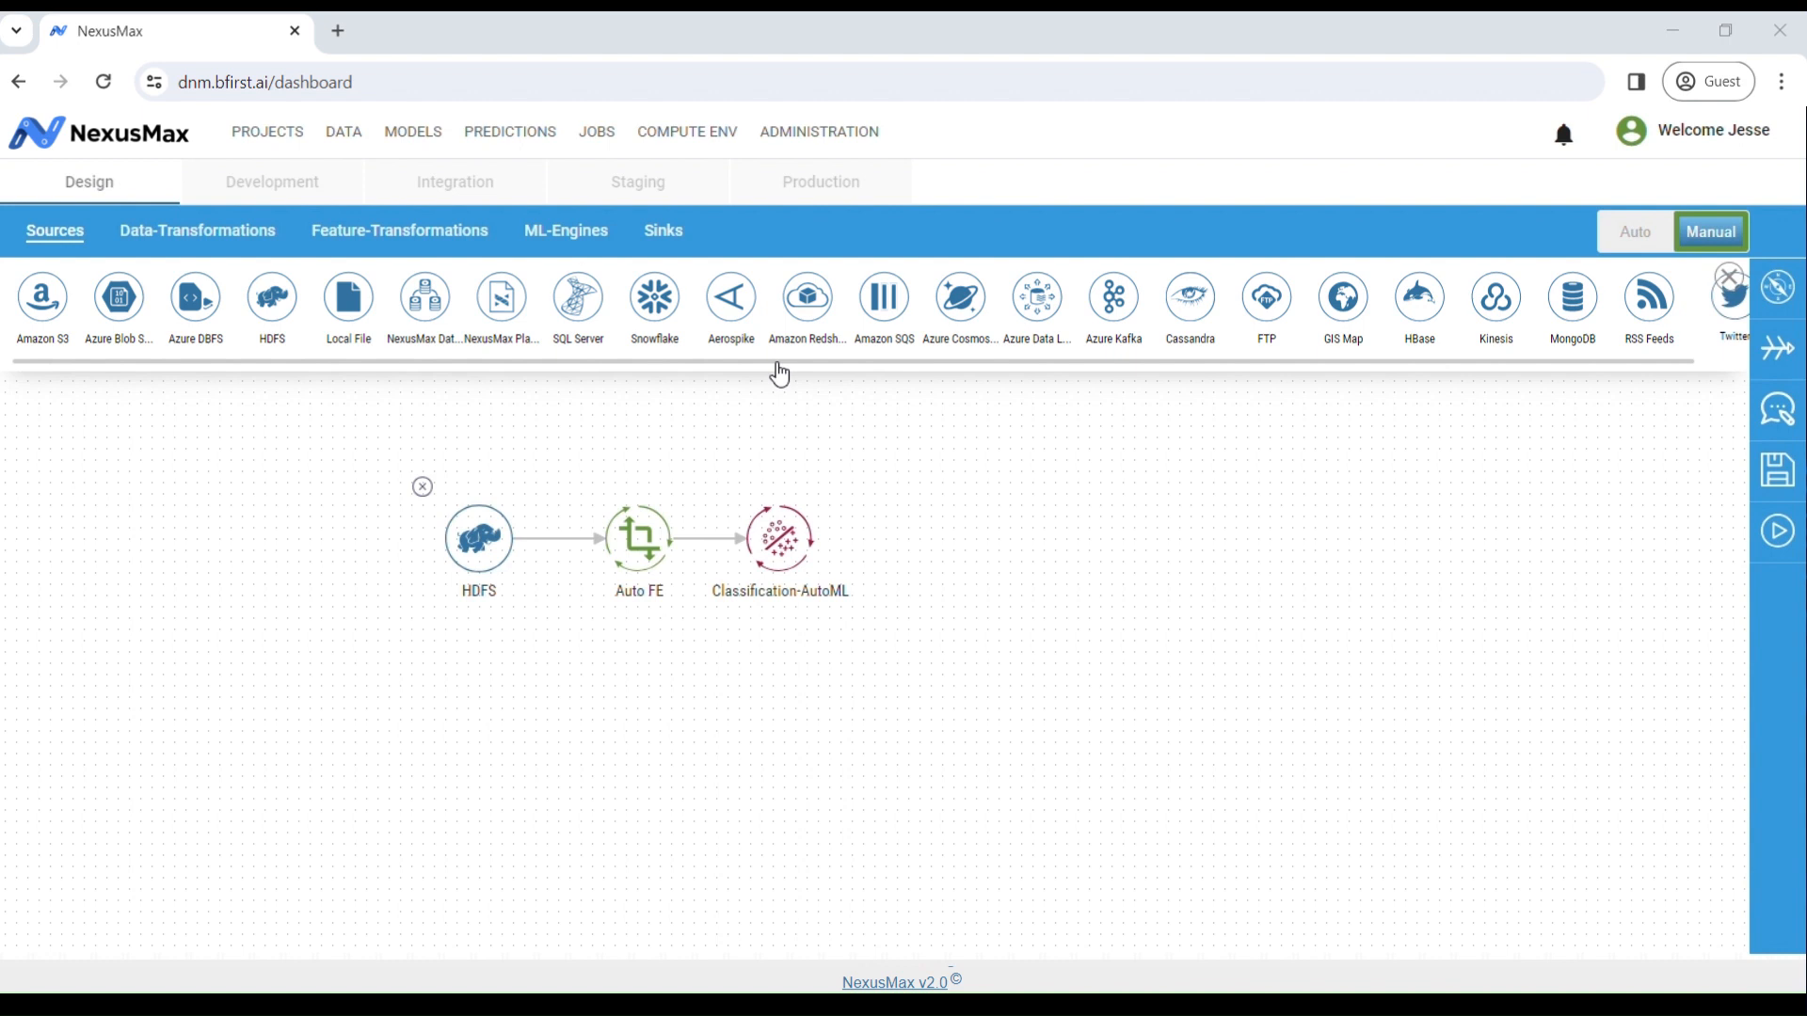
# Step: Browse Data- and Feature-Transformations with Manual on, then display the ML-Engines catalog
pyautogui.click(241, 242)
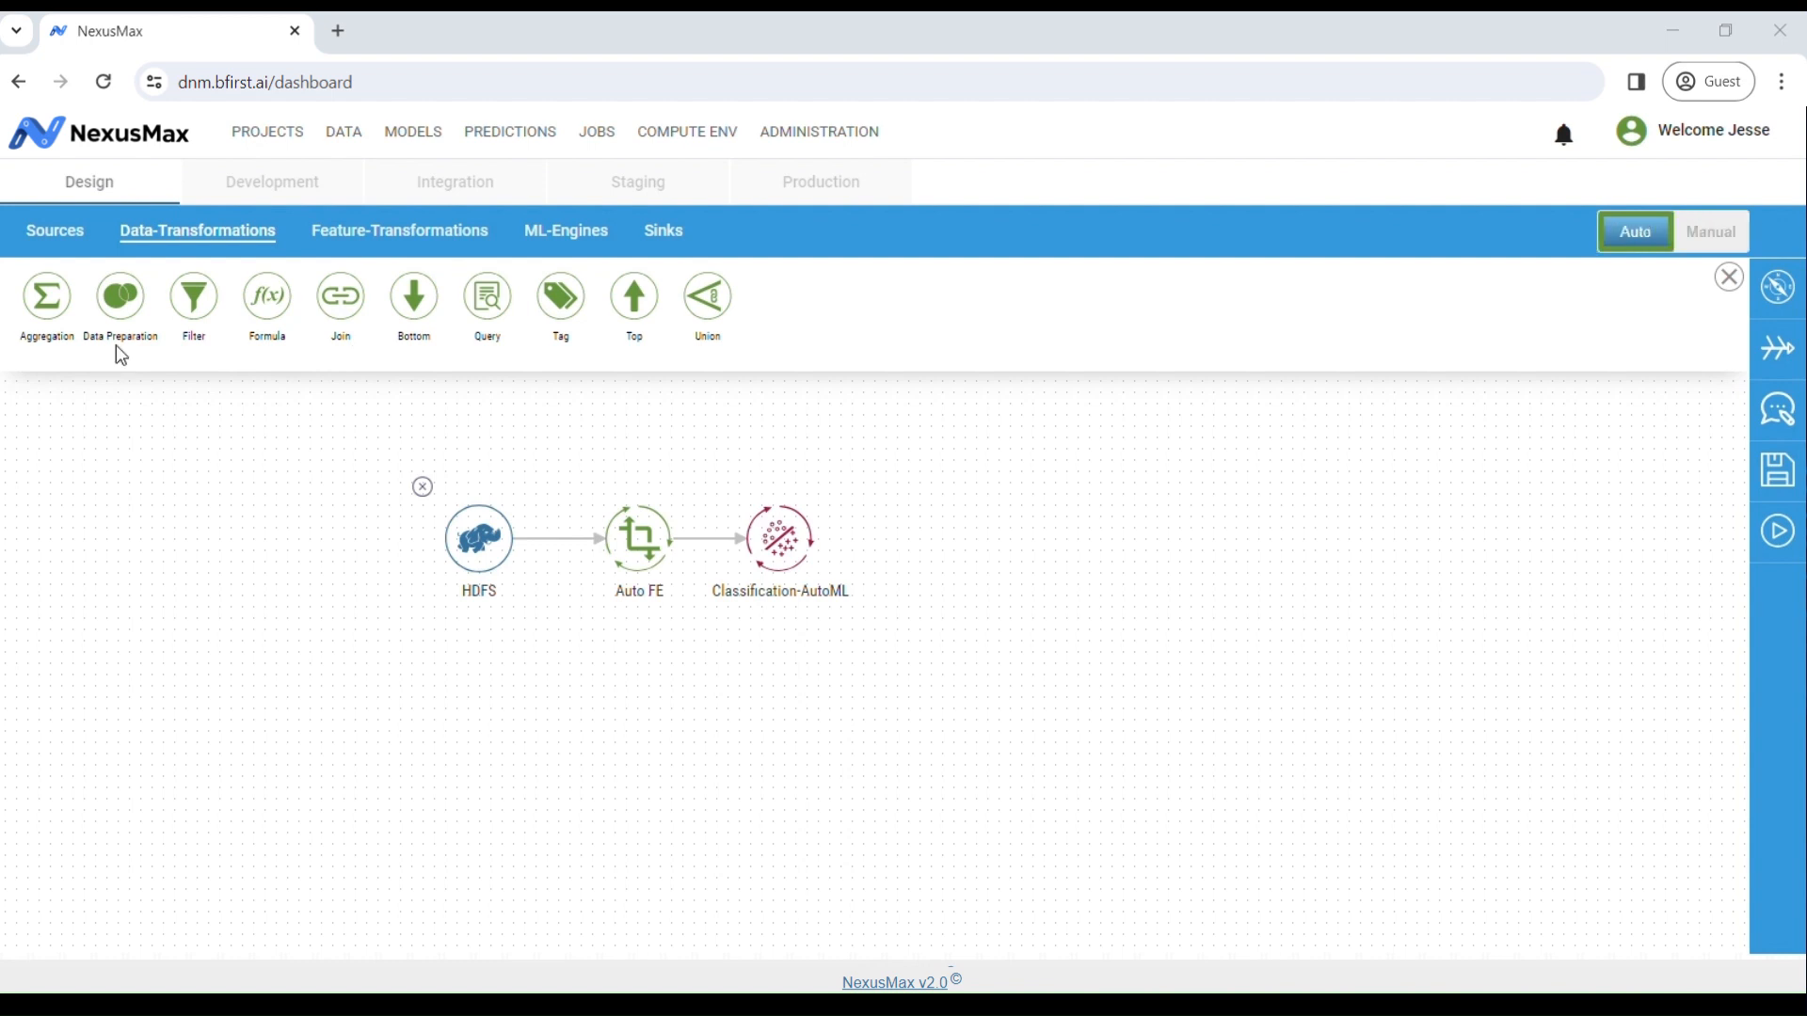
pyautogui.click(367, 235)
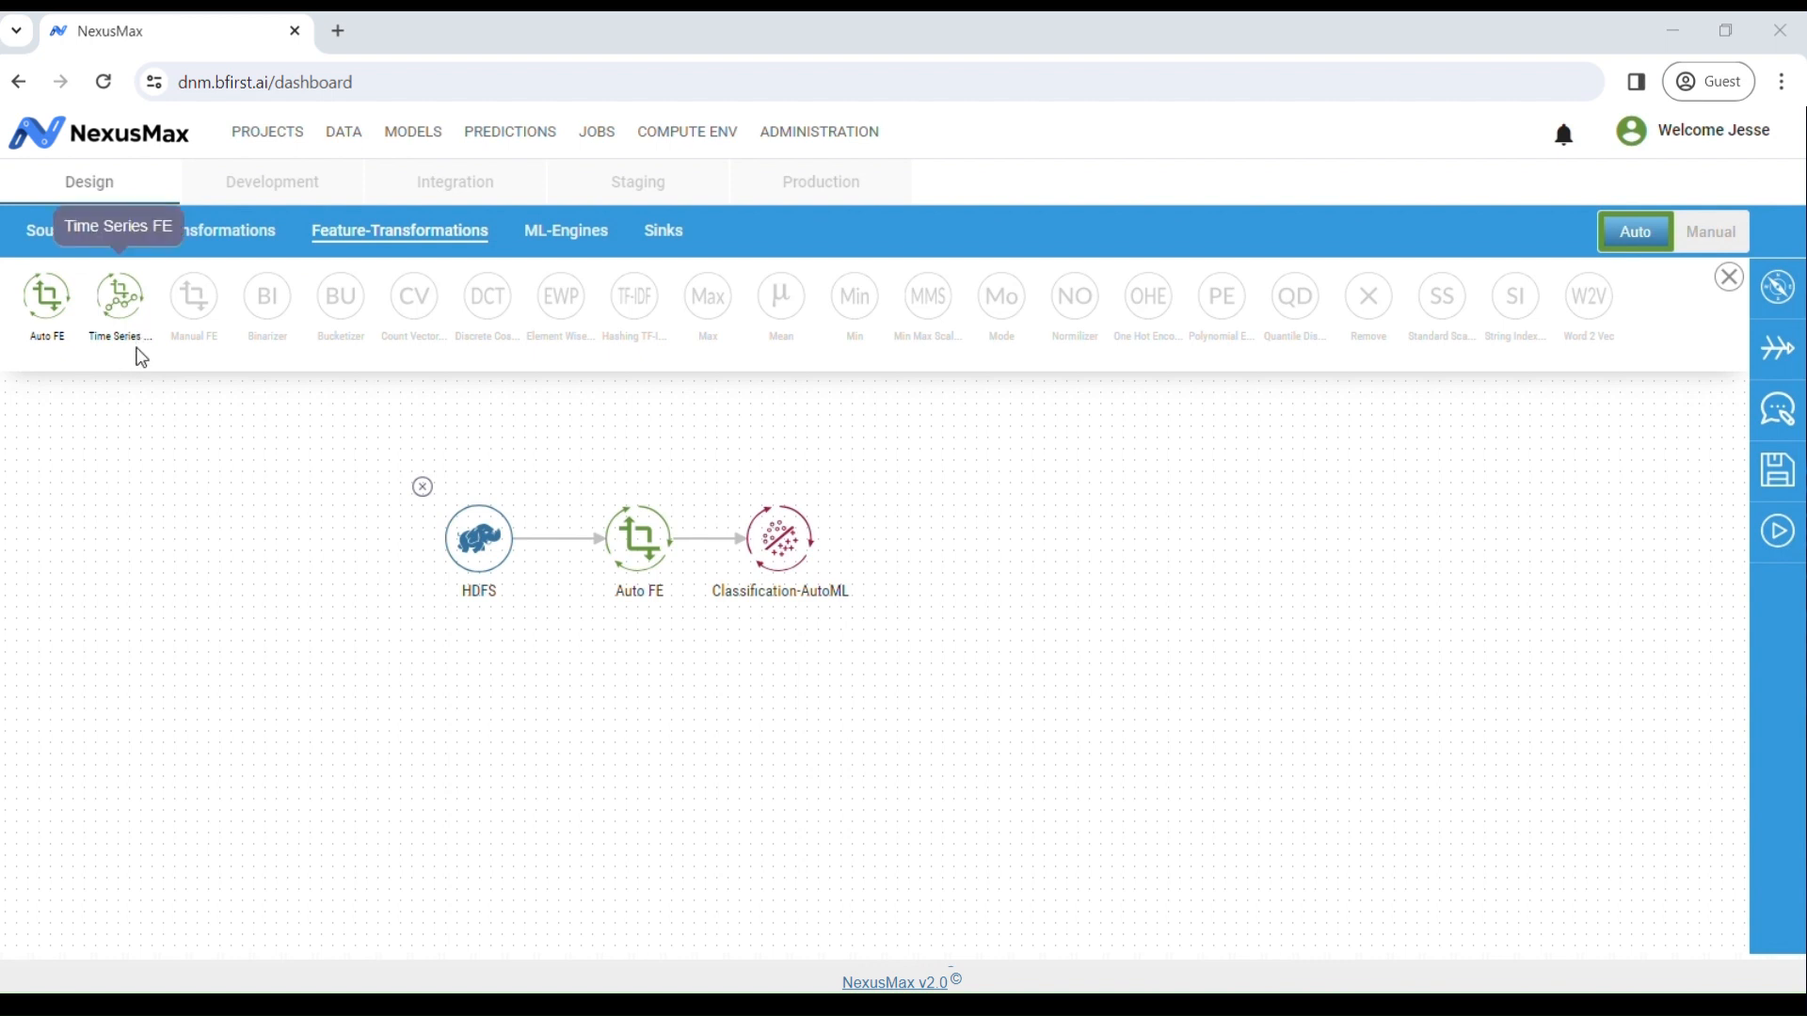
pyautogui.click(1712, 243)
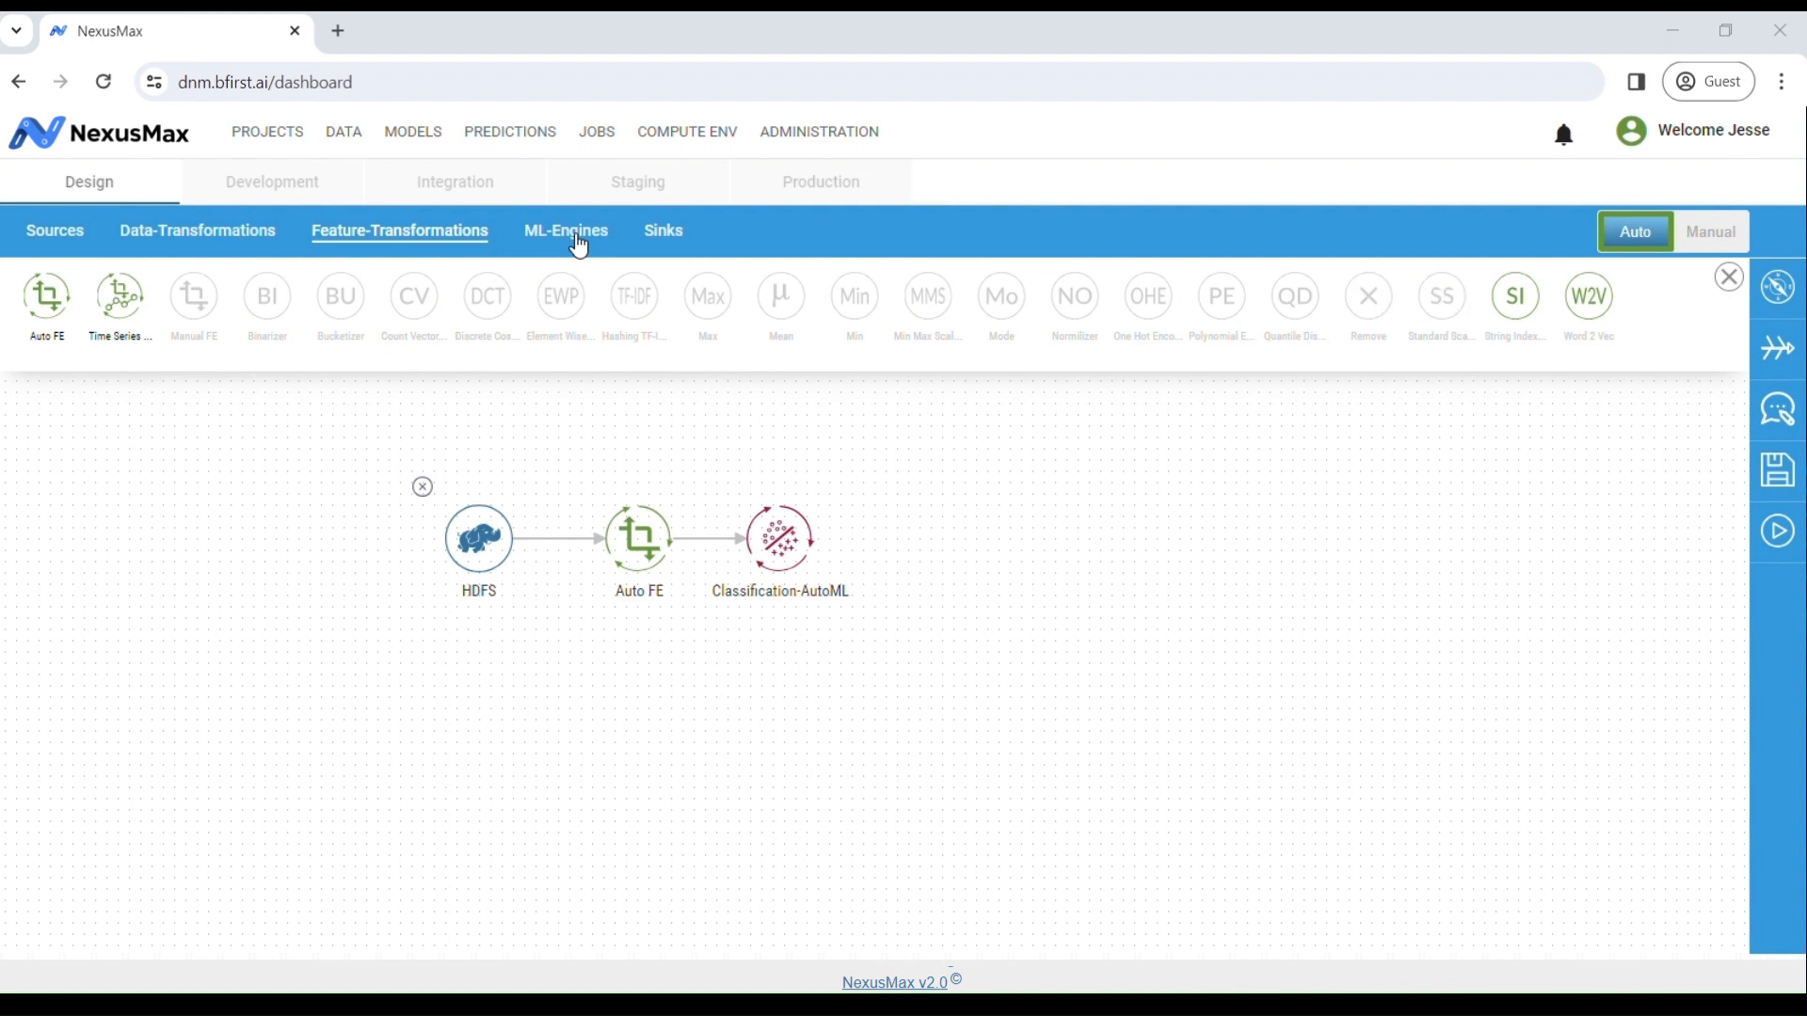
pyautogui.click(568, 232)
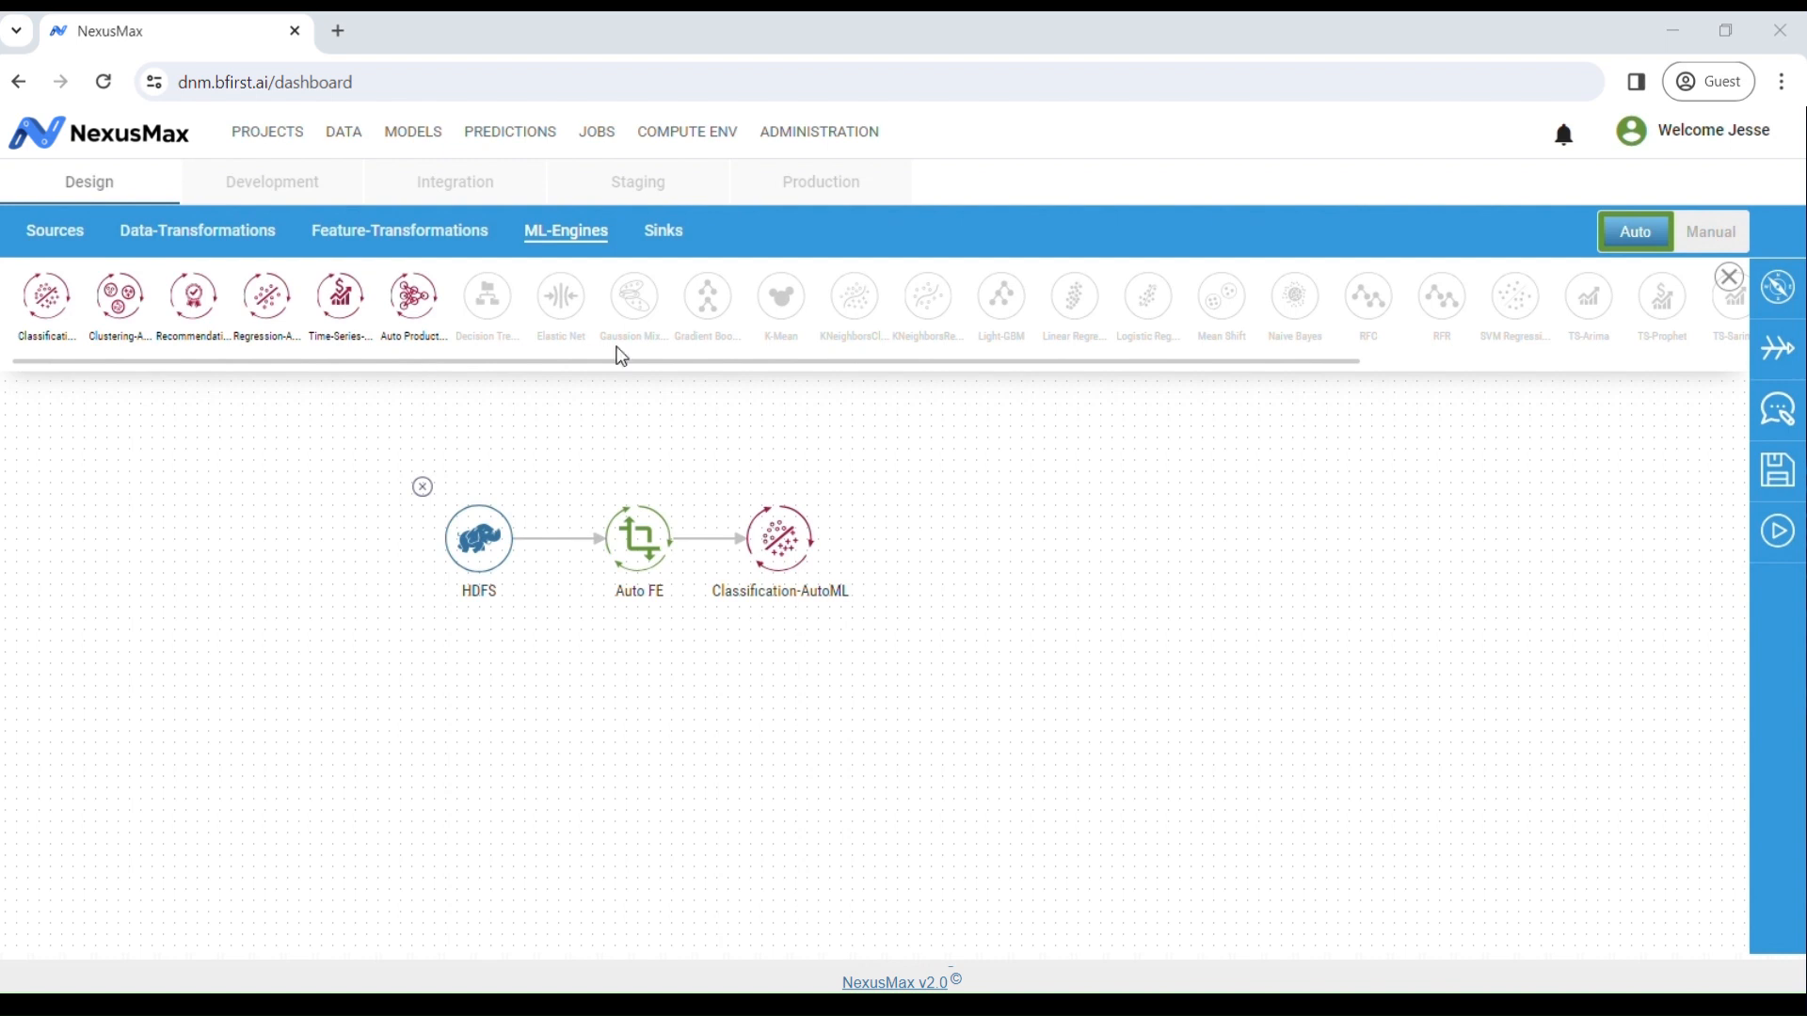
# Step: Switch the ML engines to Manual, browse the engine list, and view the data sinks
pyautogui.click(1720, 233)
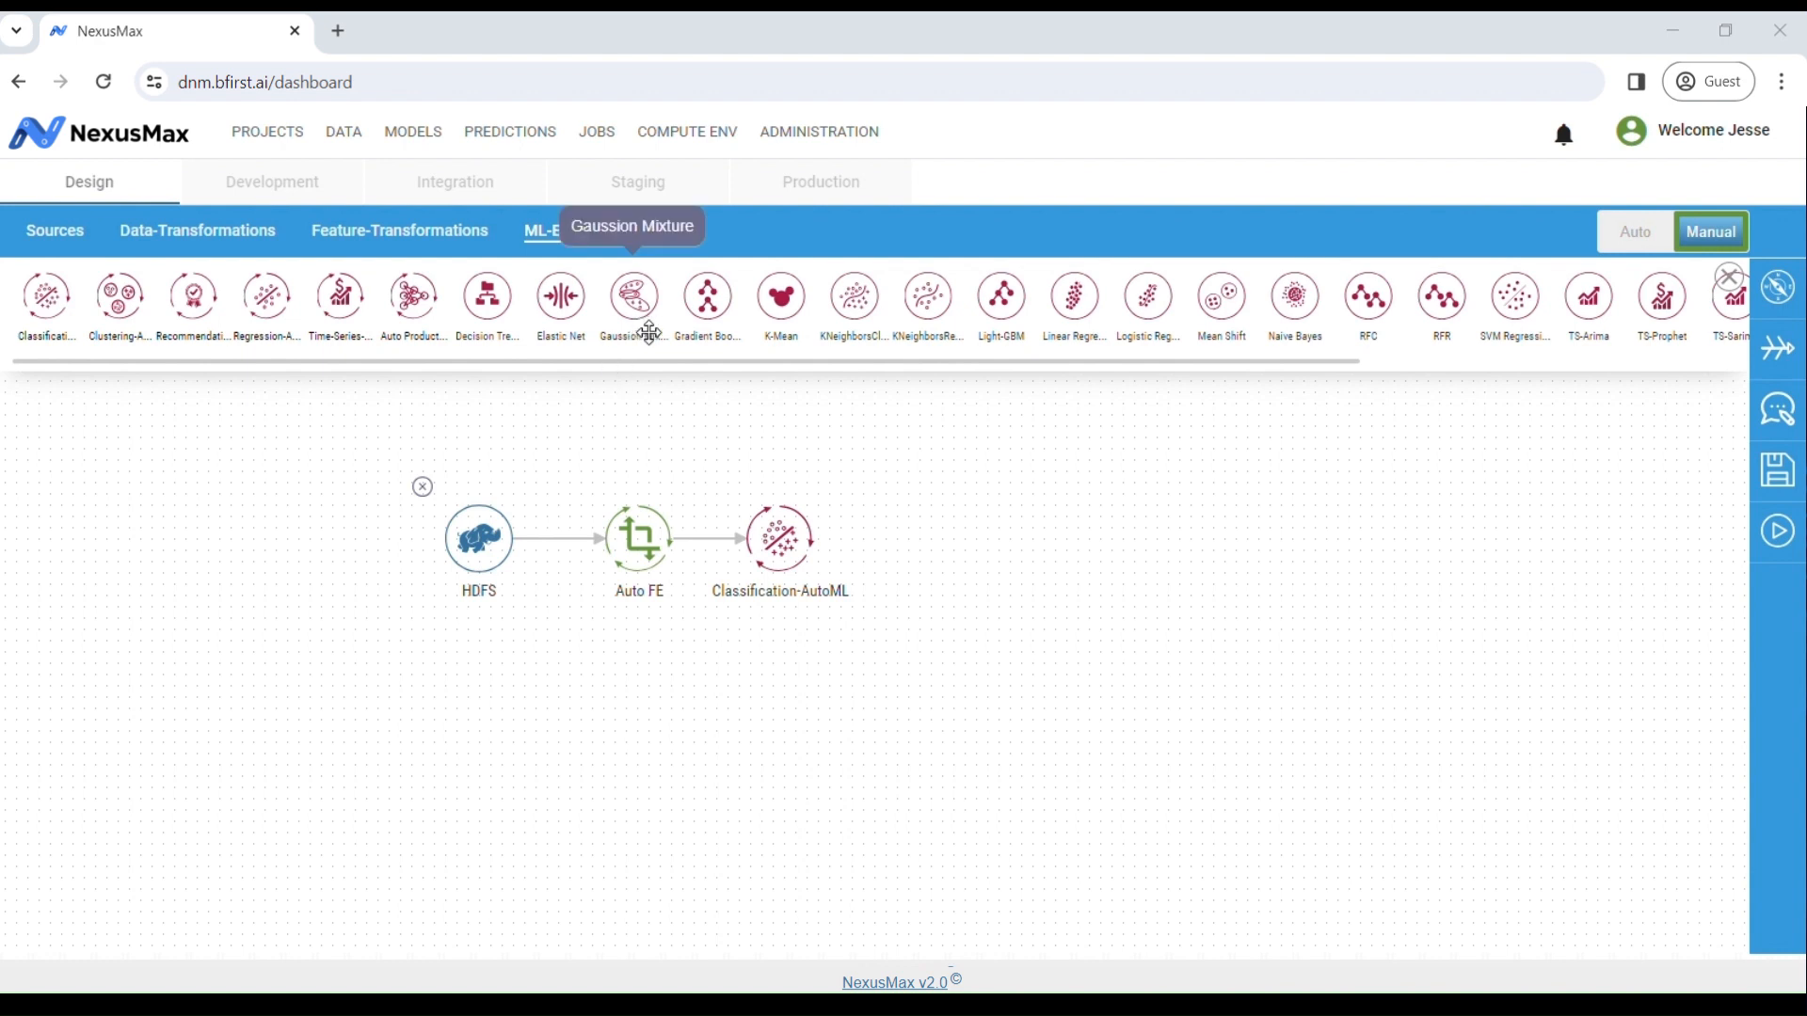
pyautogui.moveTo(1331, 369); pyautogui.dragTo(1745, 376)
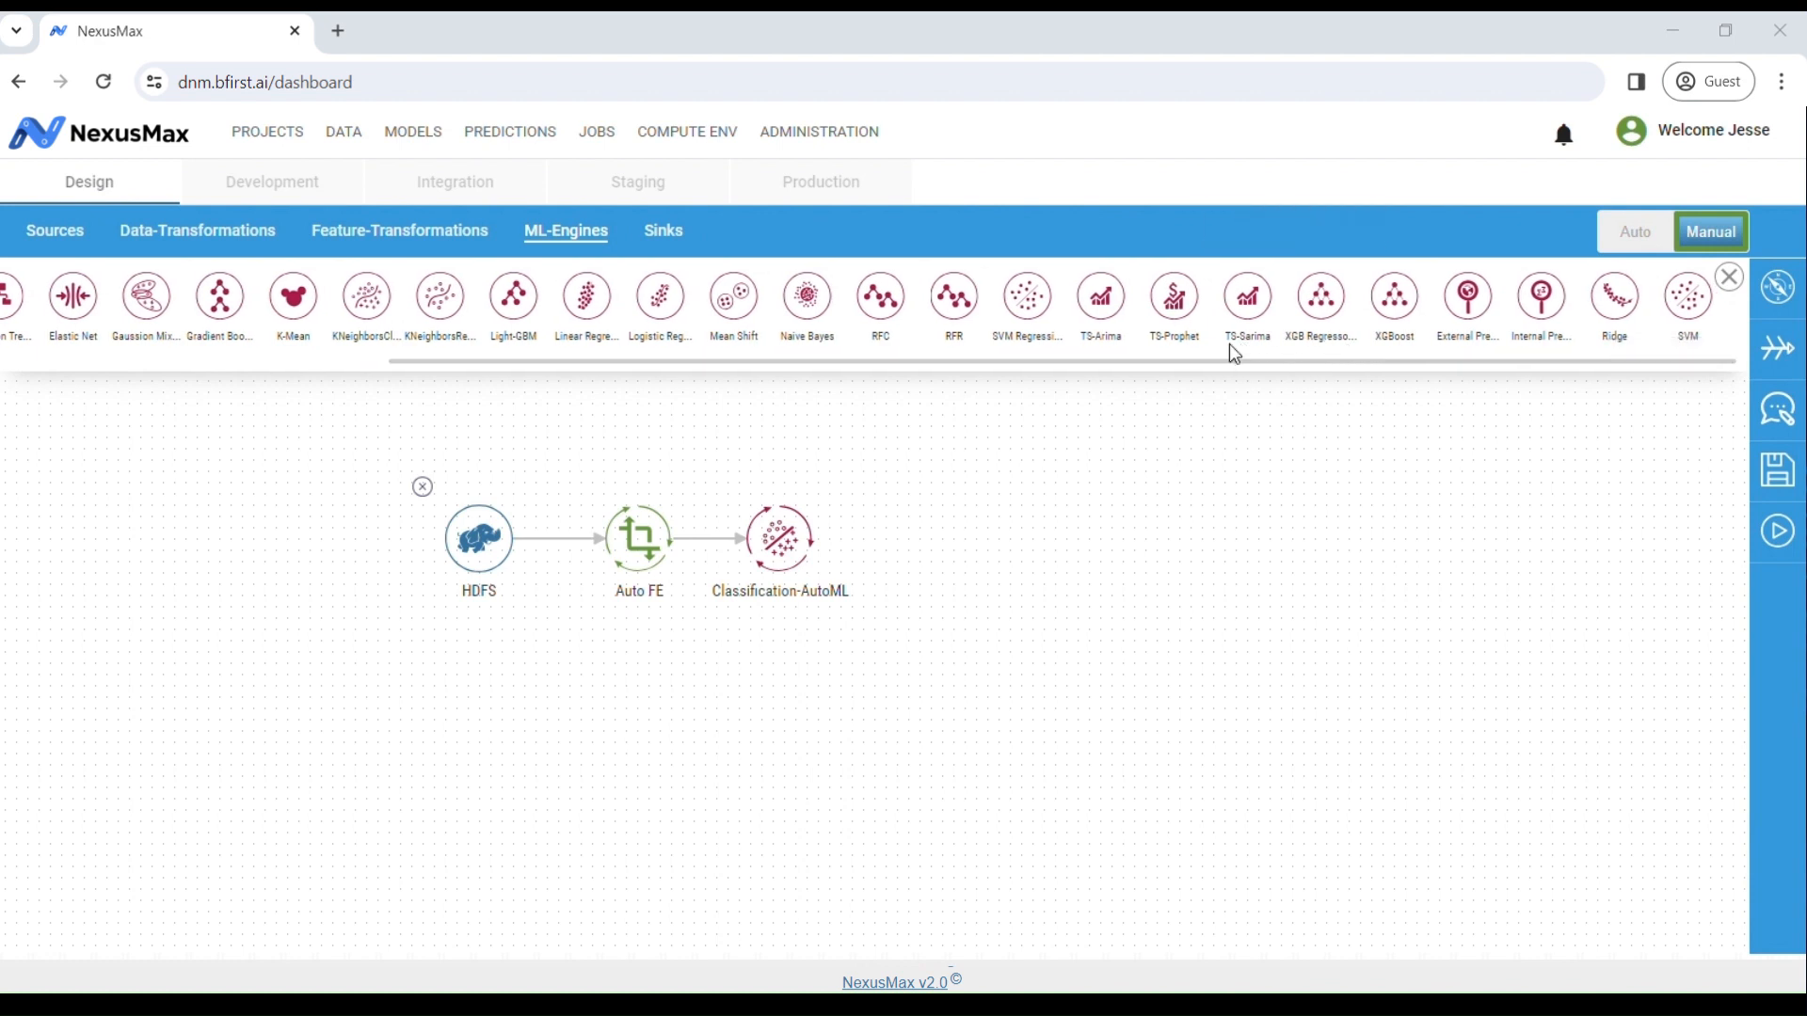
pyautogui.click(684, 246)
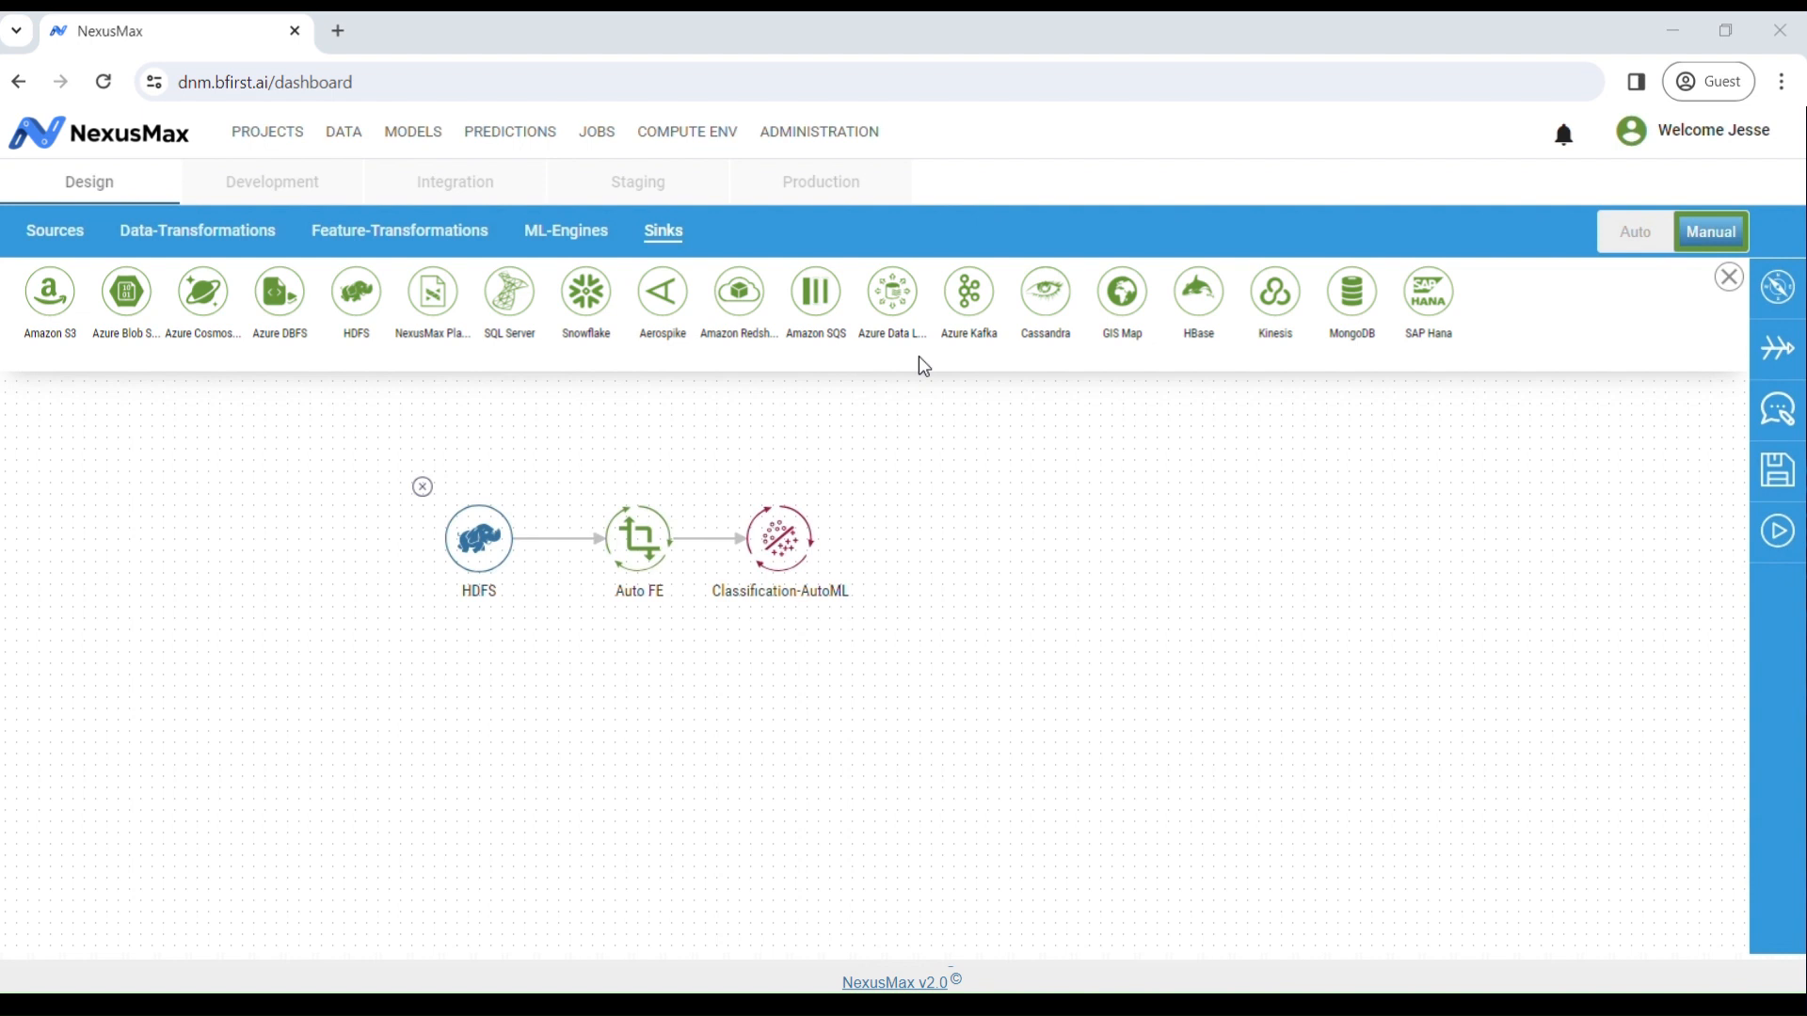
# Step: Replace the HDFS node with a Local File source connected to Auto FE
pyautogui.click(422, 486)
pyautogui.click(65, 232)
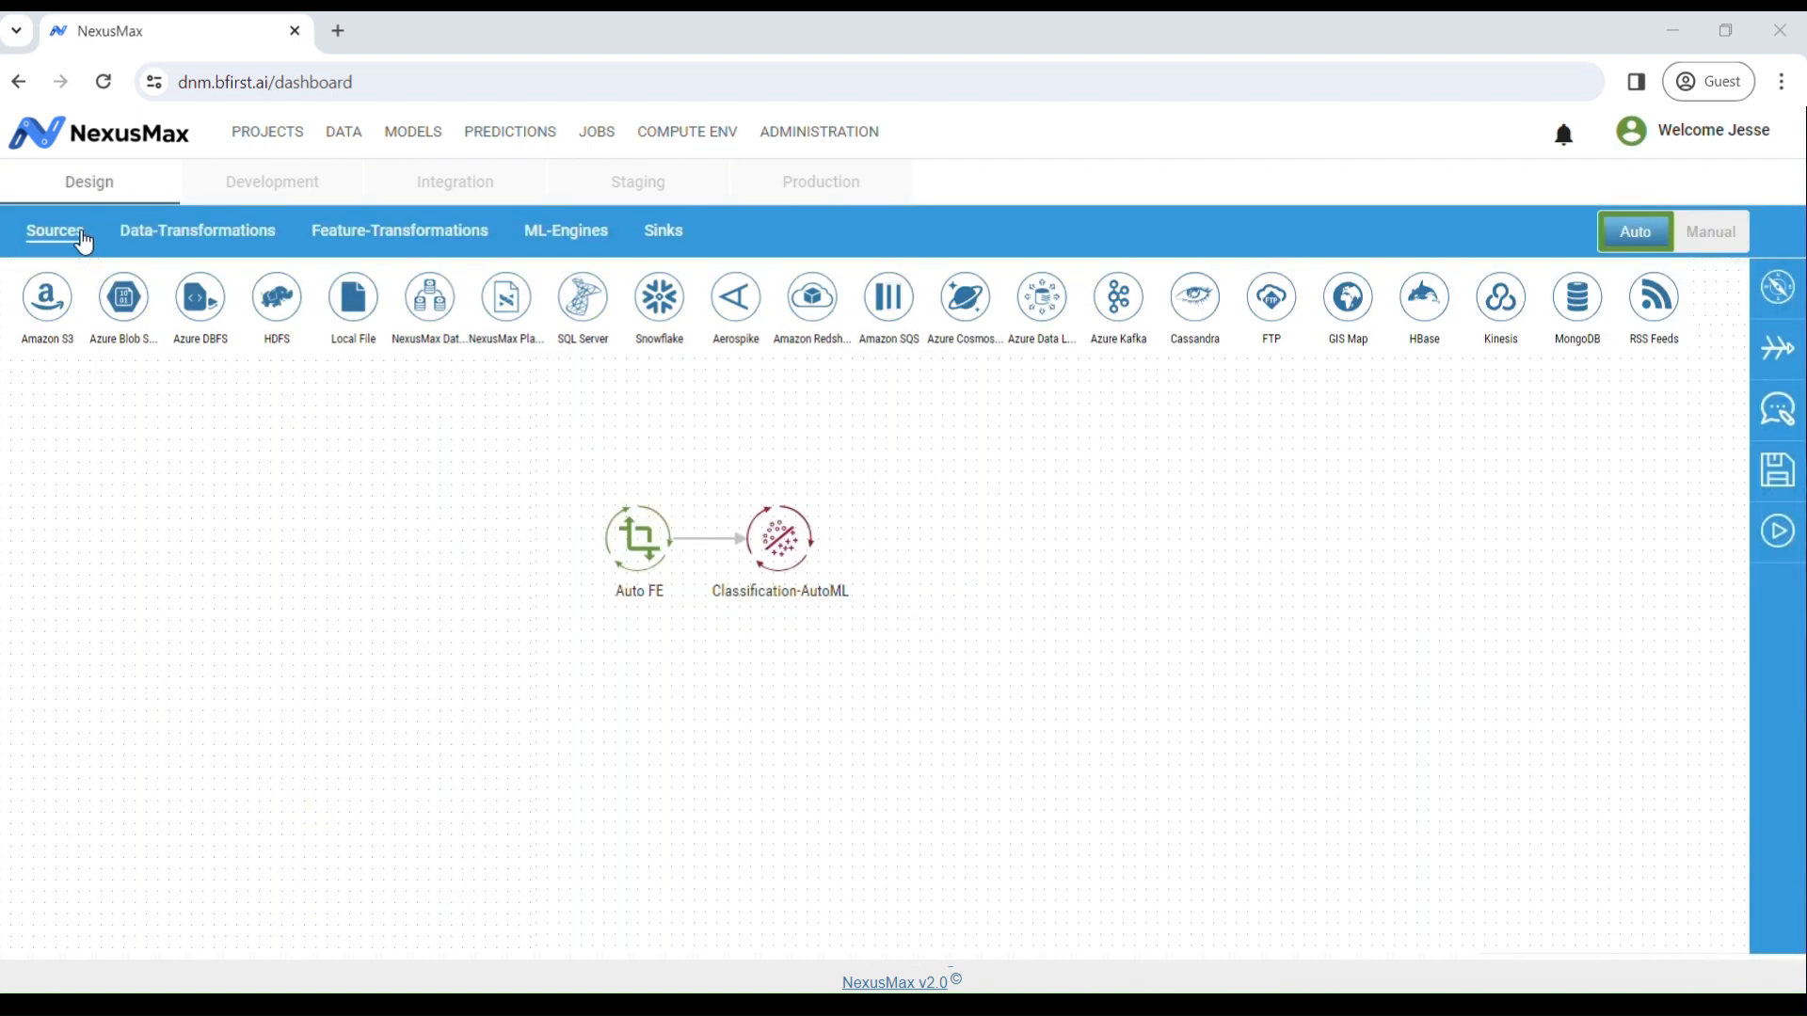
pyautogui.moveTo(354, 297); pyautogui.dragTo(602, 541)
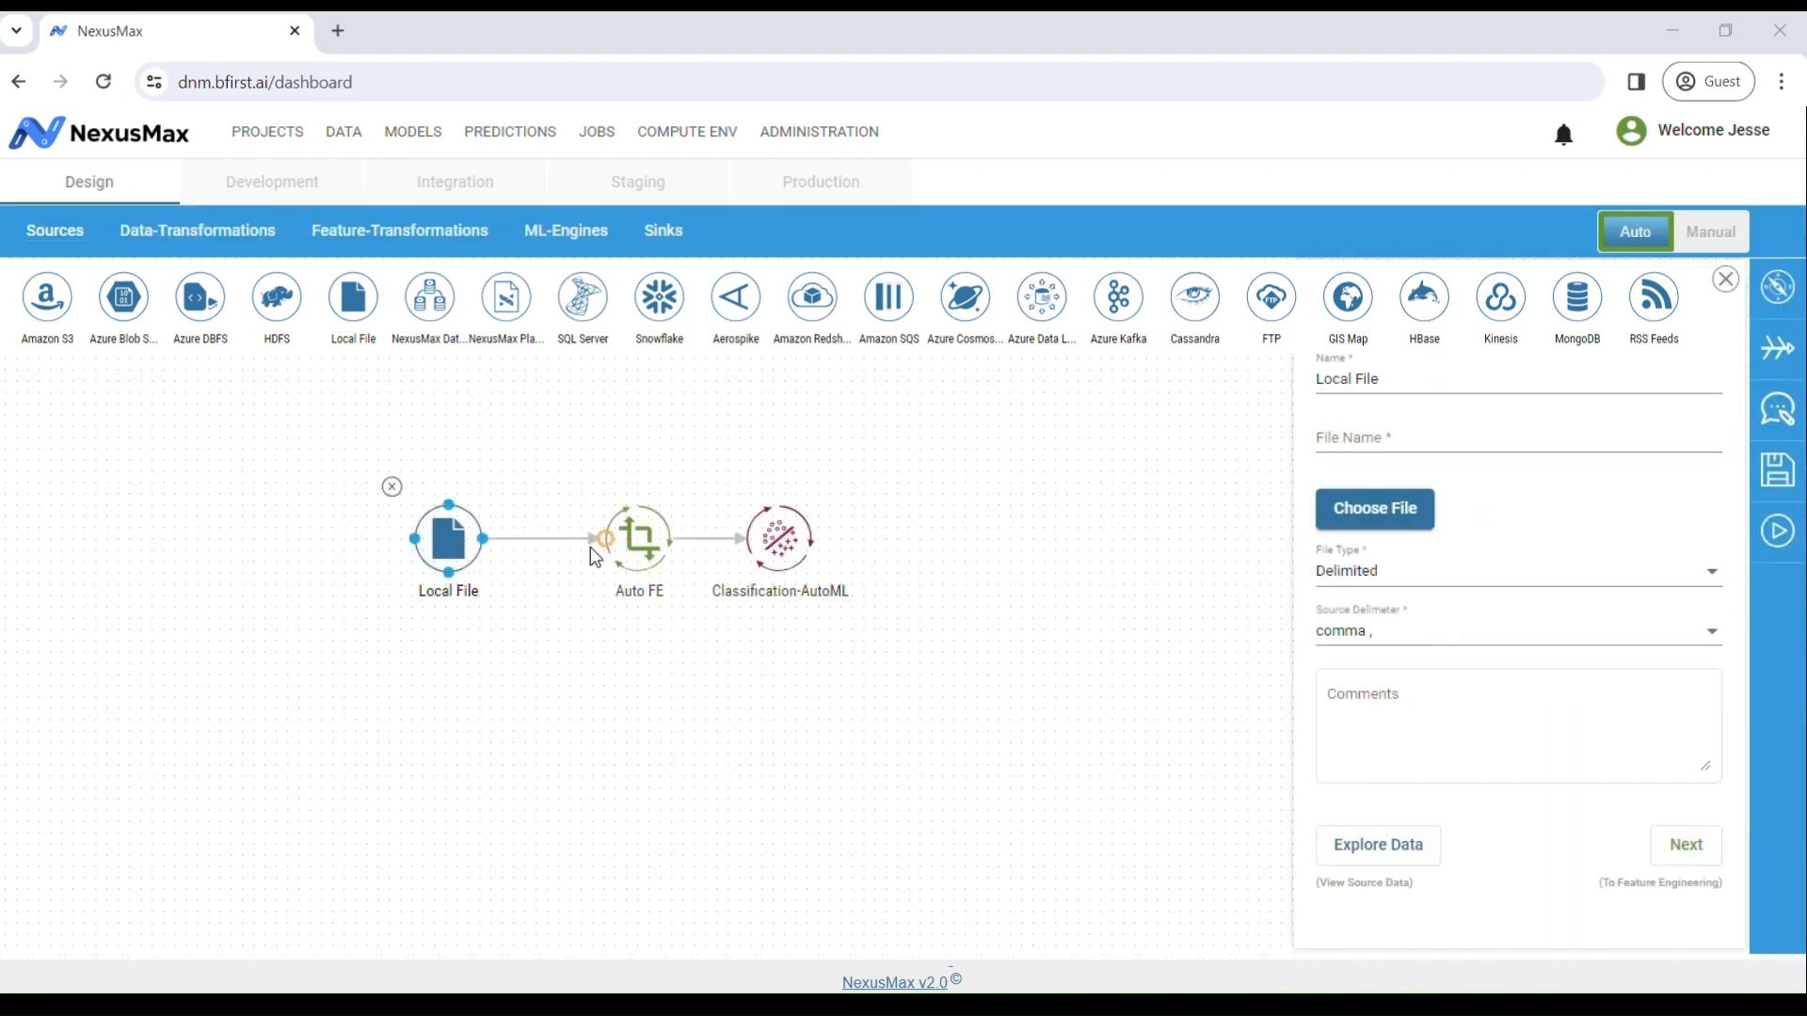
pyautogui.click(1390, 519)
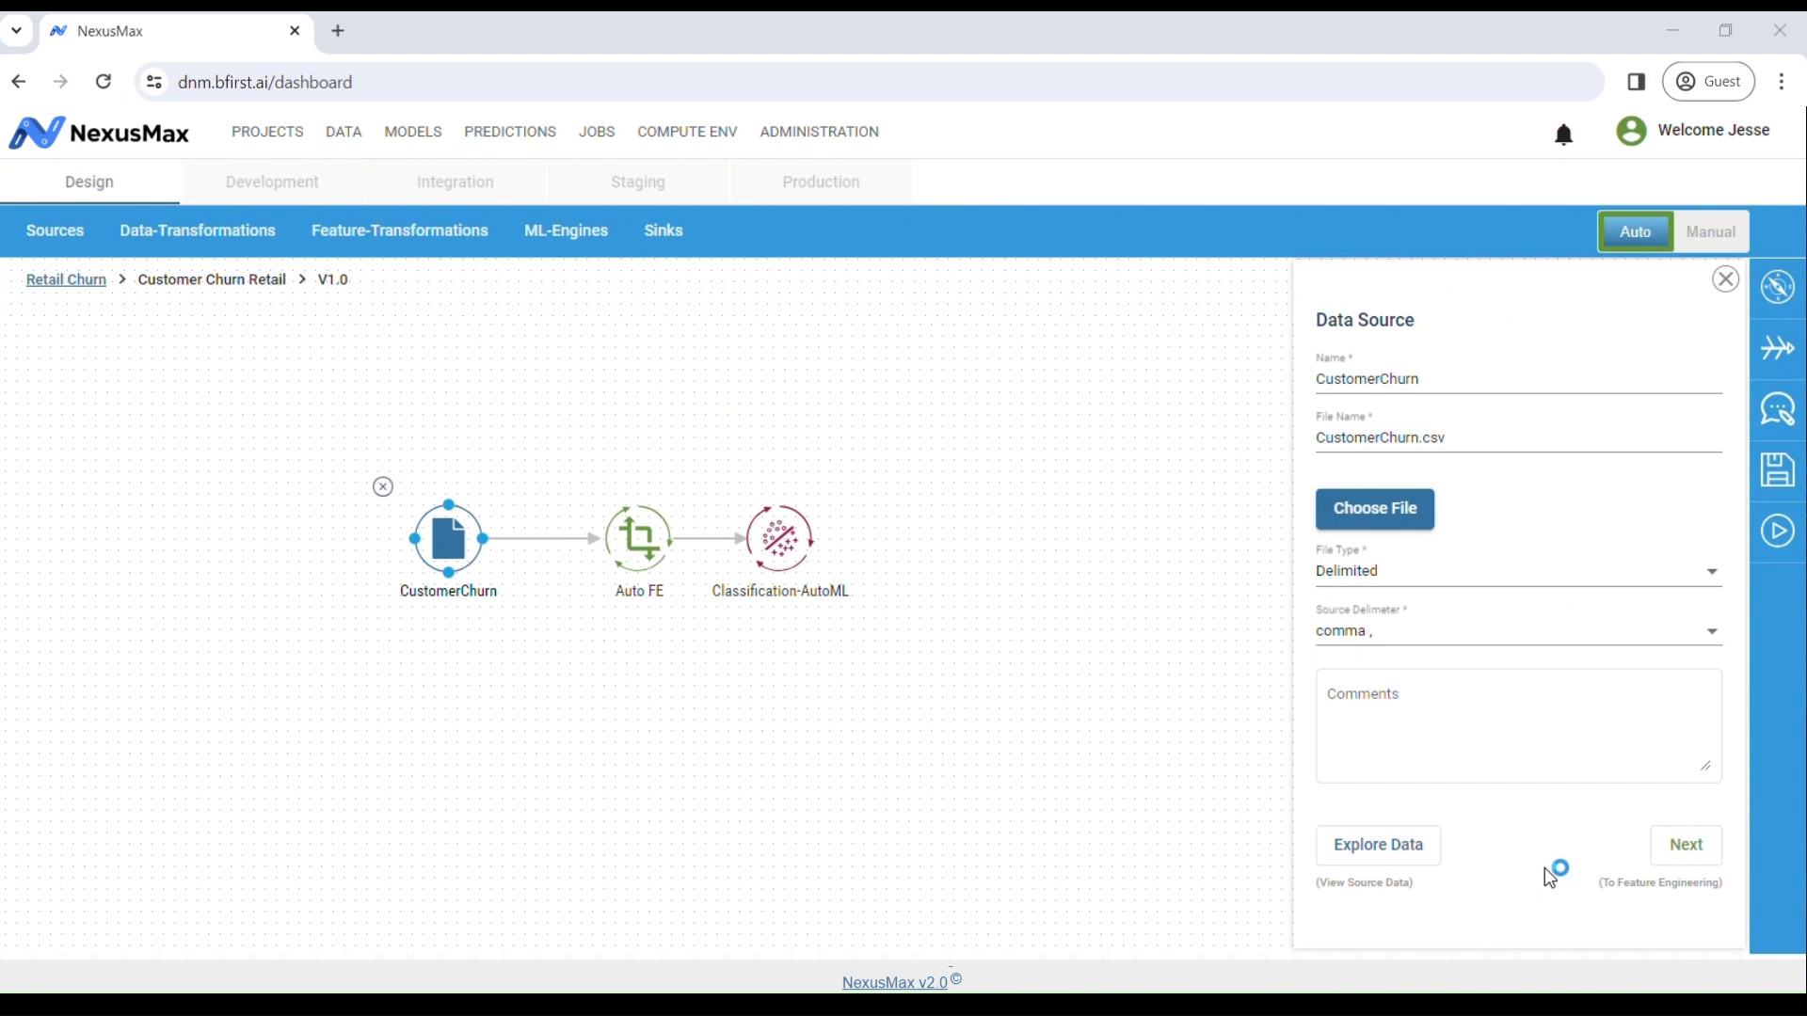
# Step: Review CustomerChurn.csv sample rows, profiling summary and Prediction Power Scores, then head back to Projects
pyautogui.click(1412, 852)
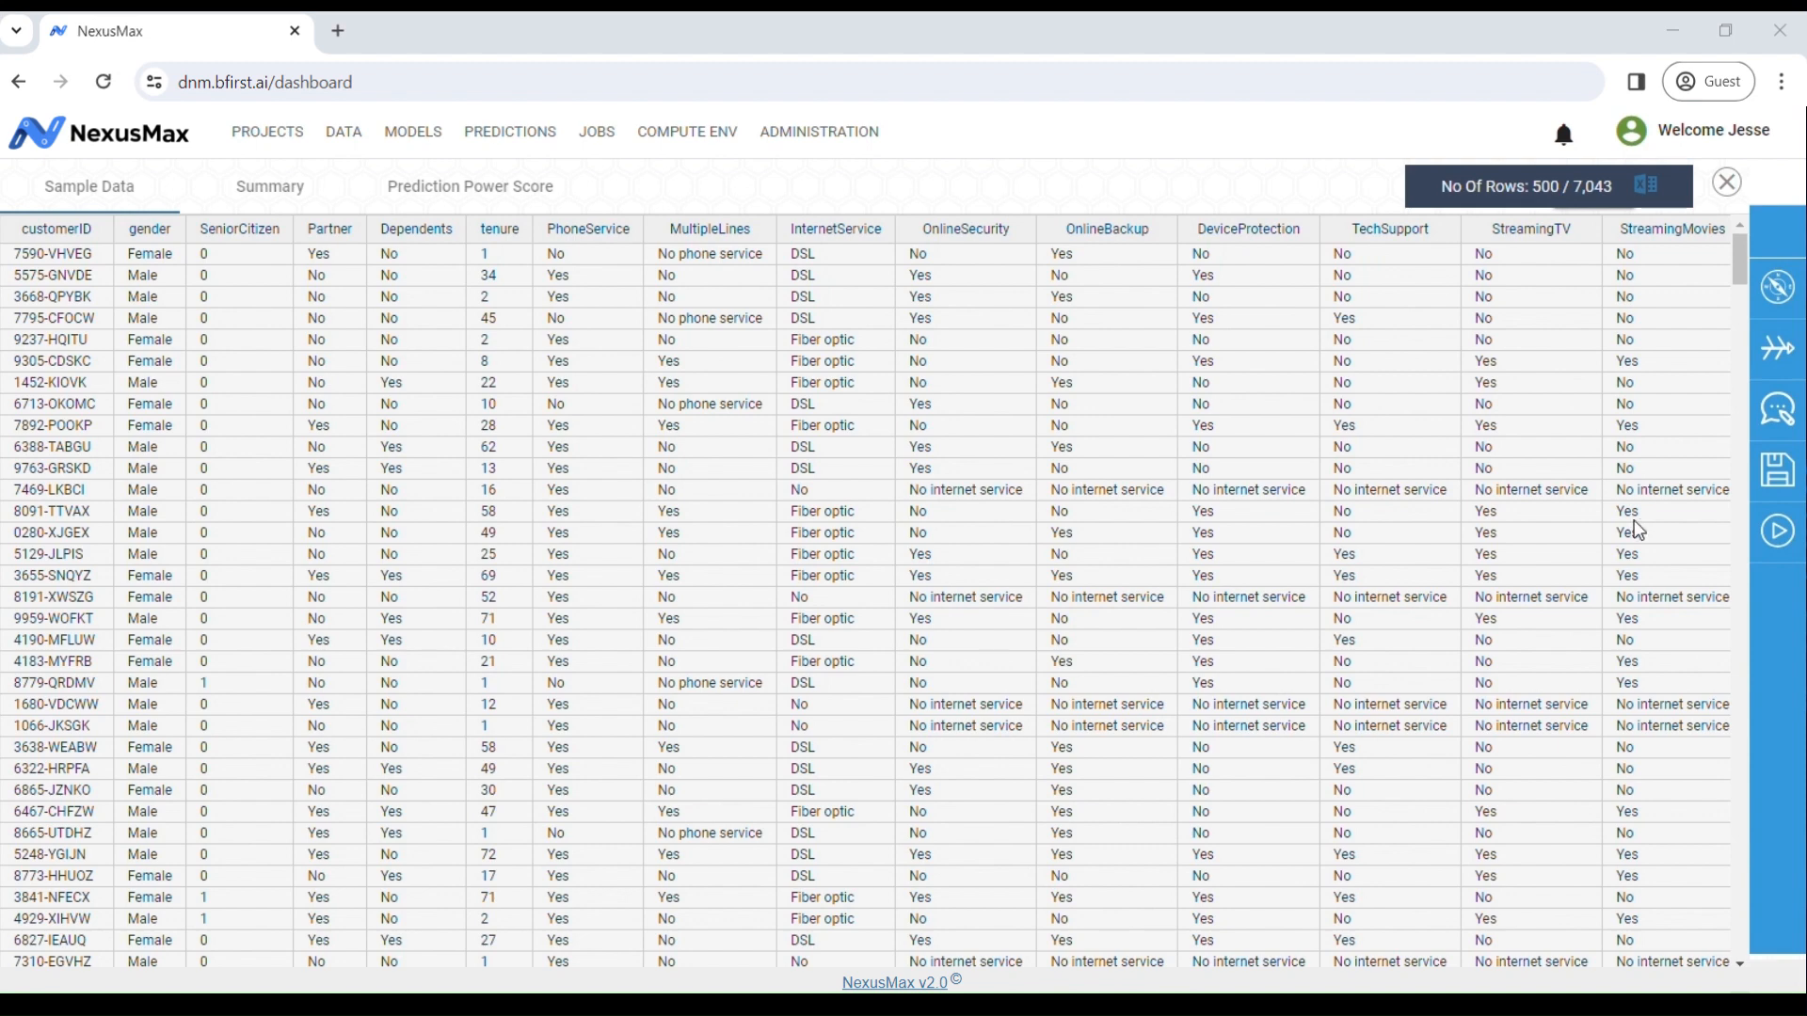
pyautogui.click(282, 197)
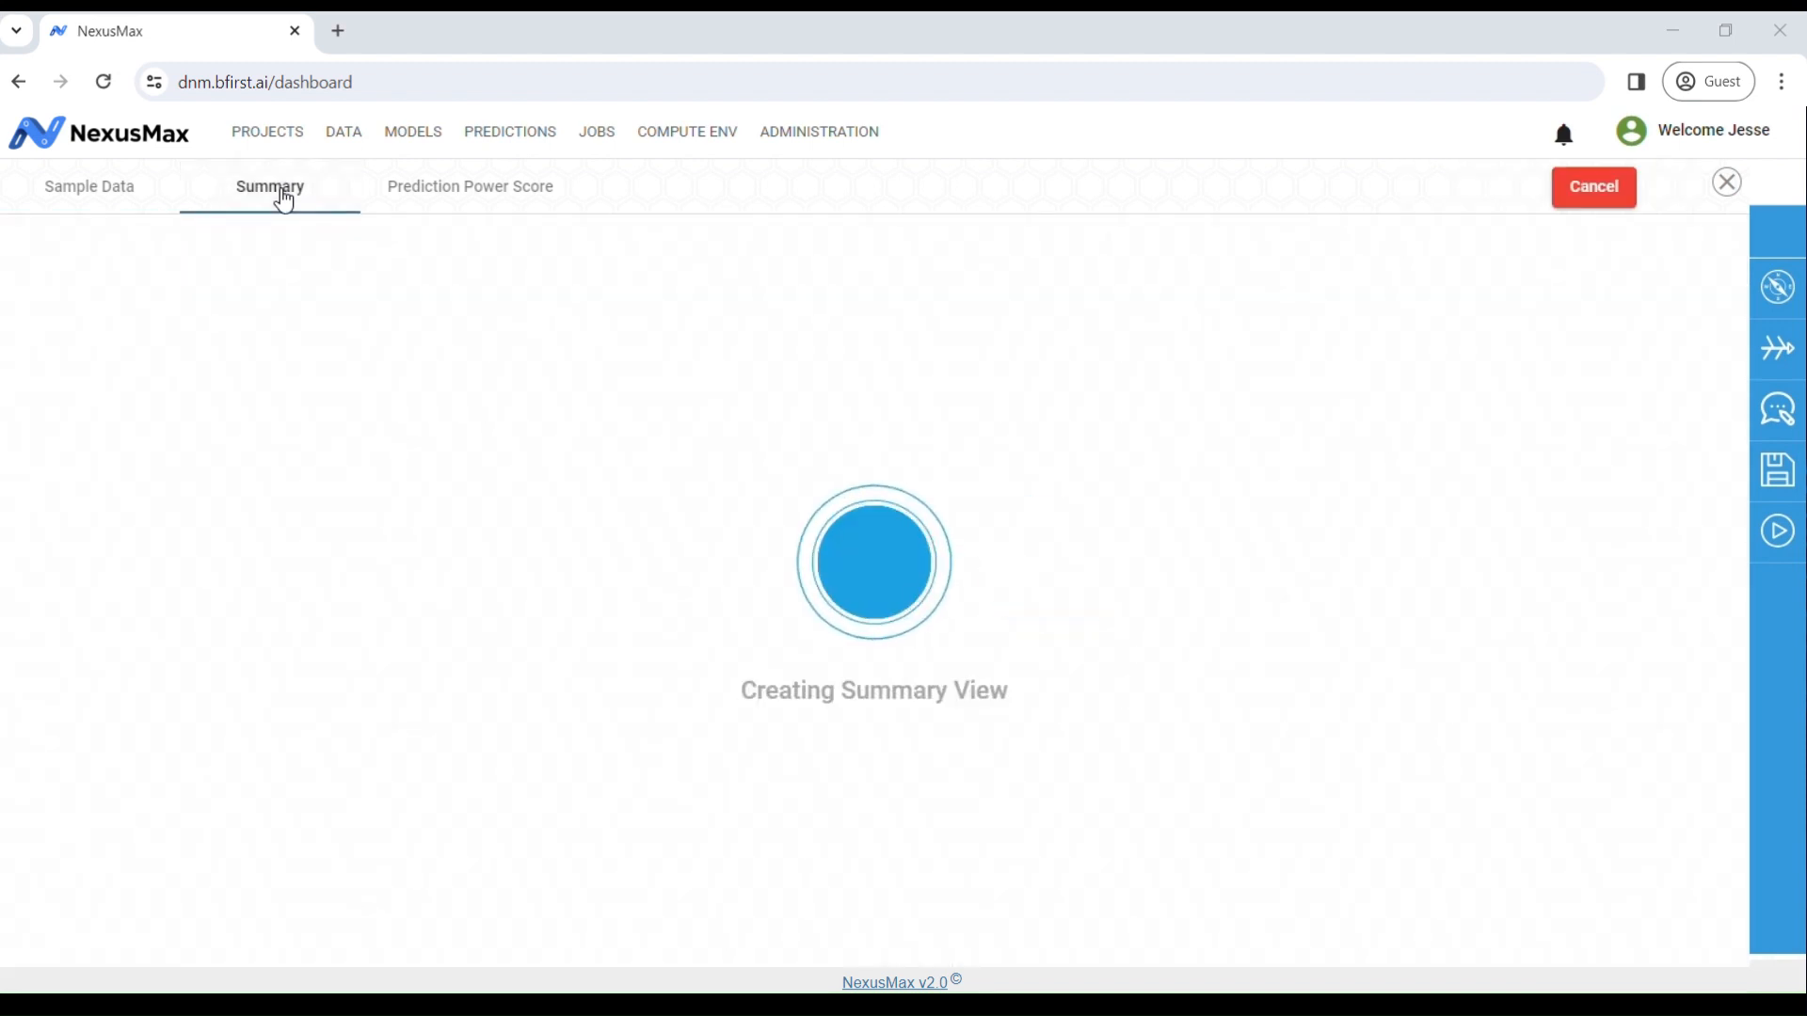
pyautogui.scroll(-5, 1577, 757)
pyautogui.scroll(-20, 1577, 757)
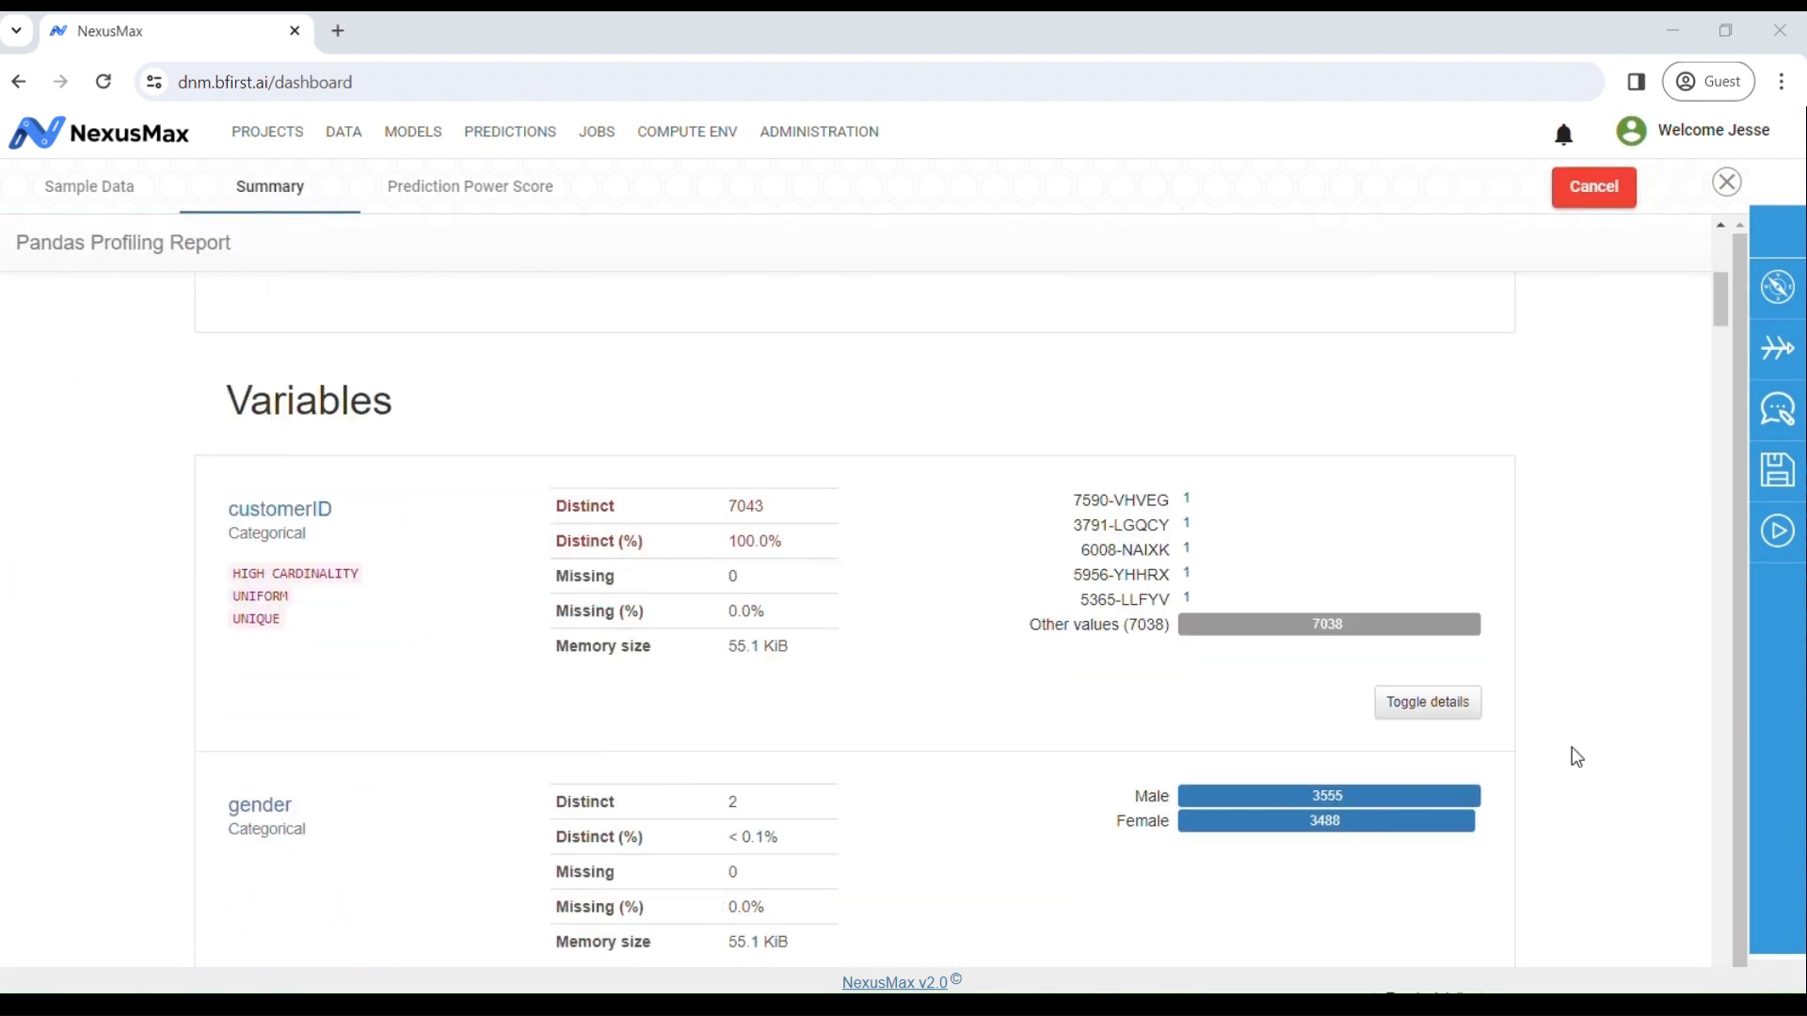
pyautogui.scroll(-15, 1573, 835)
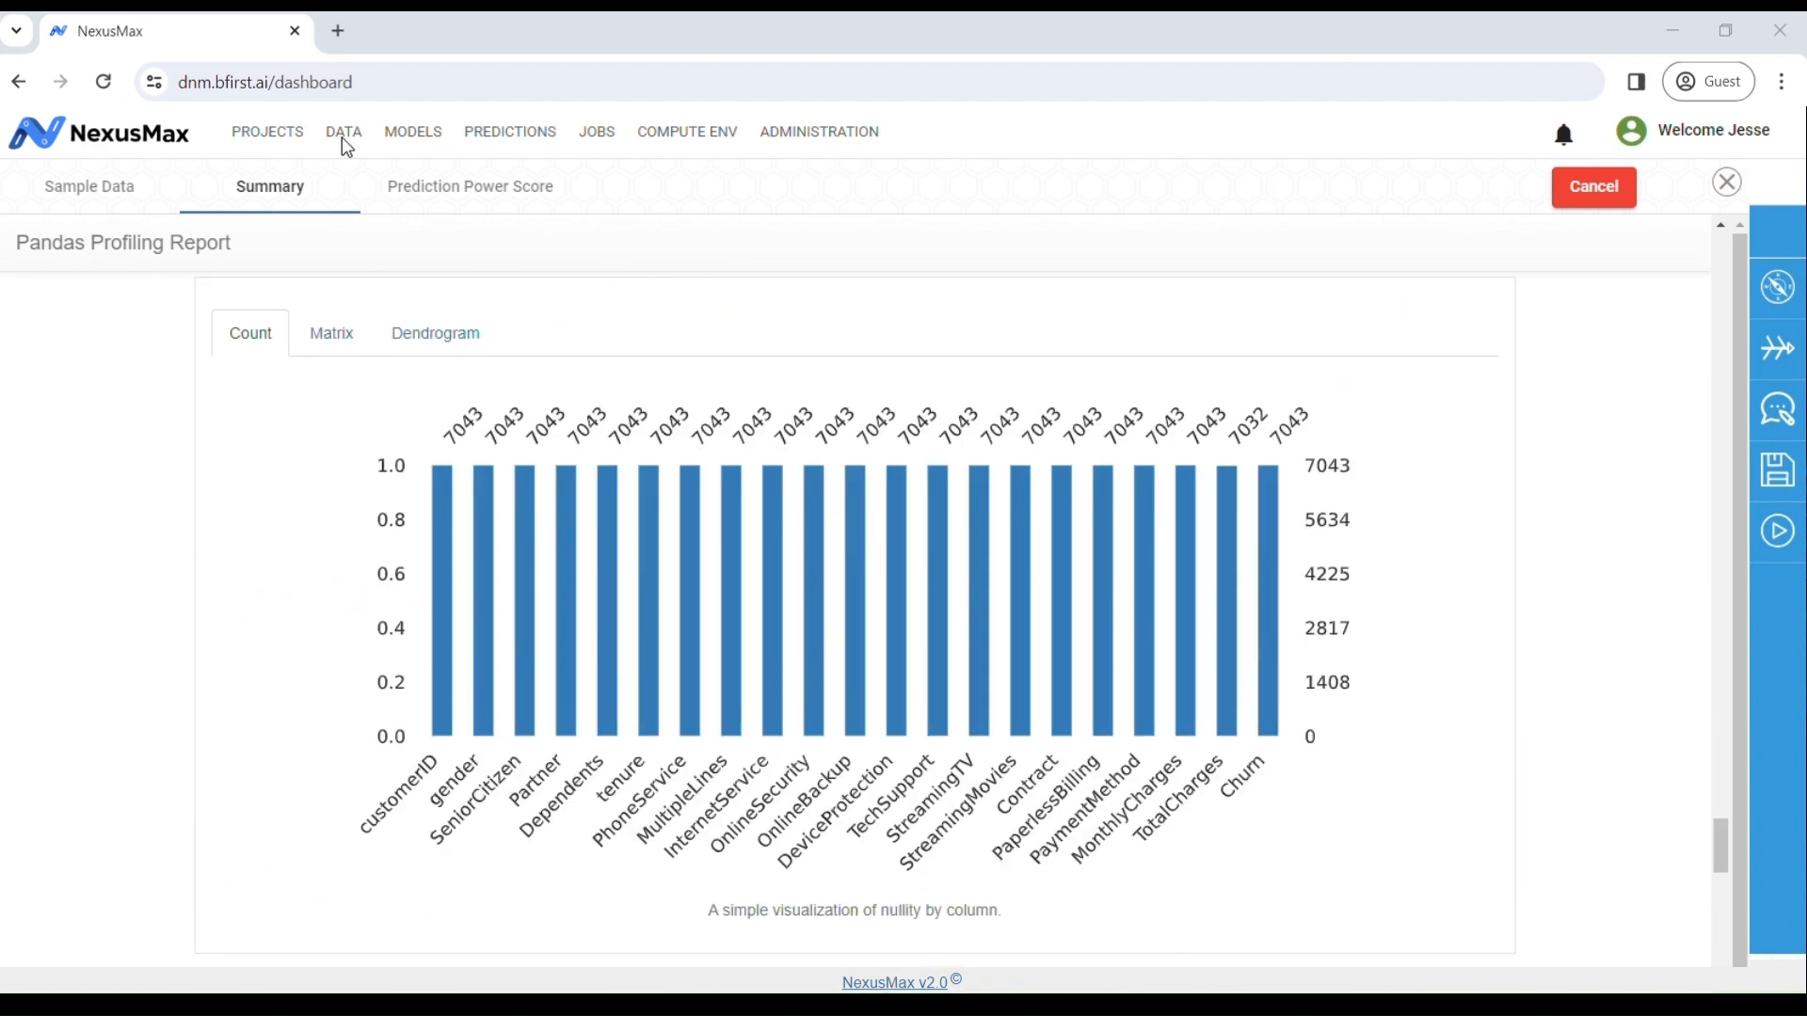
pyautogui.click(420, 188)
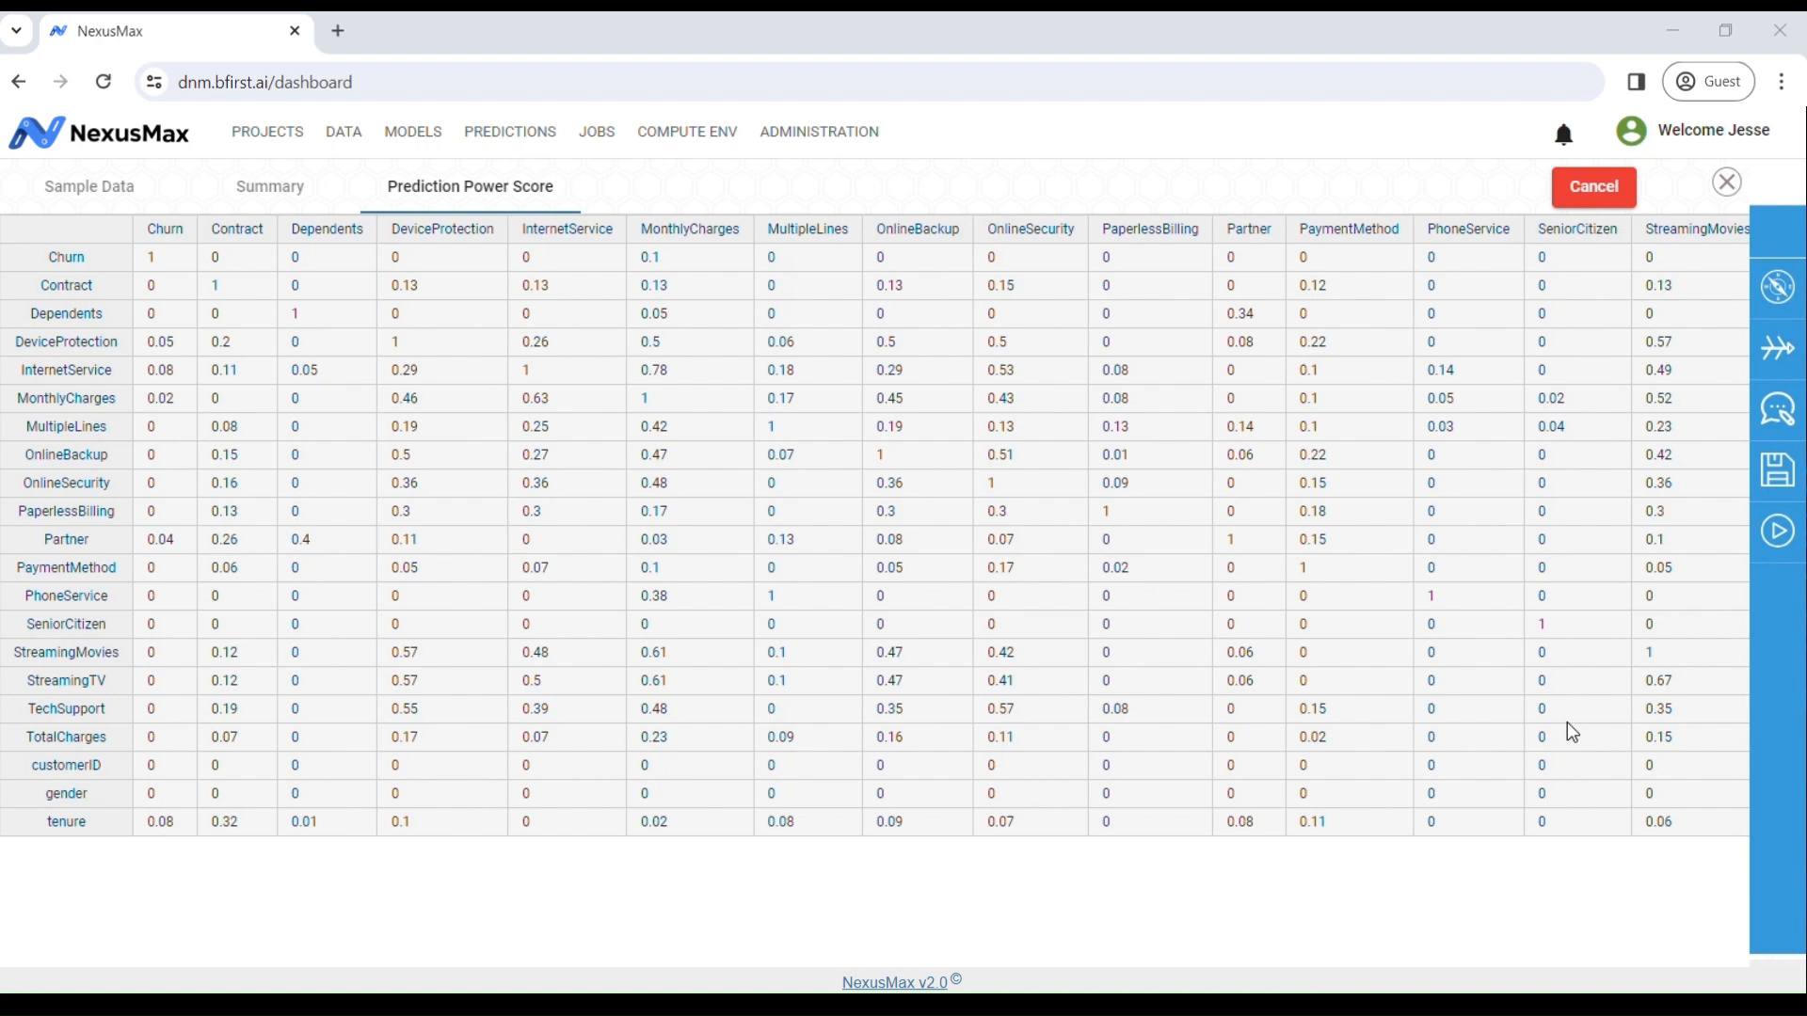
pyautogui.click(267, 132)
# Step: Discard the unsaved pipeline and open Retail Churn's Customer Churn model
pyautogui.click(969, 623)
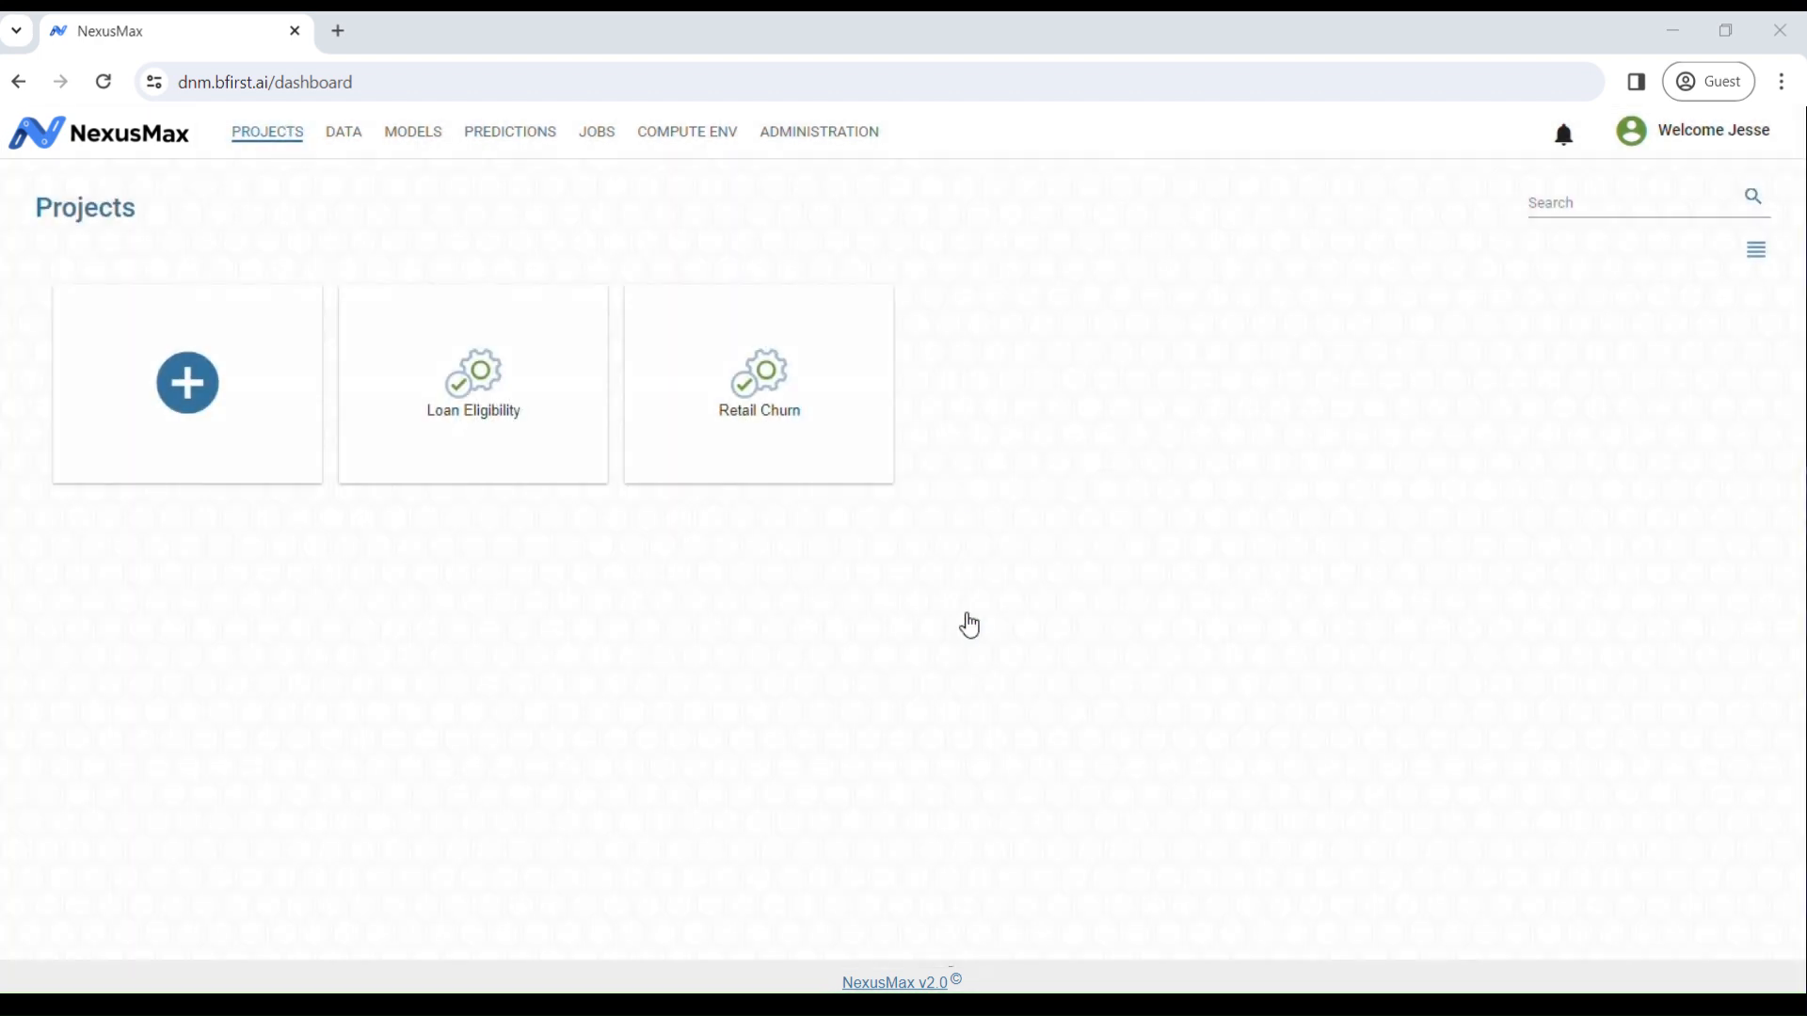
pyautogui.click(742, 400)
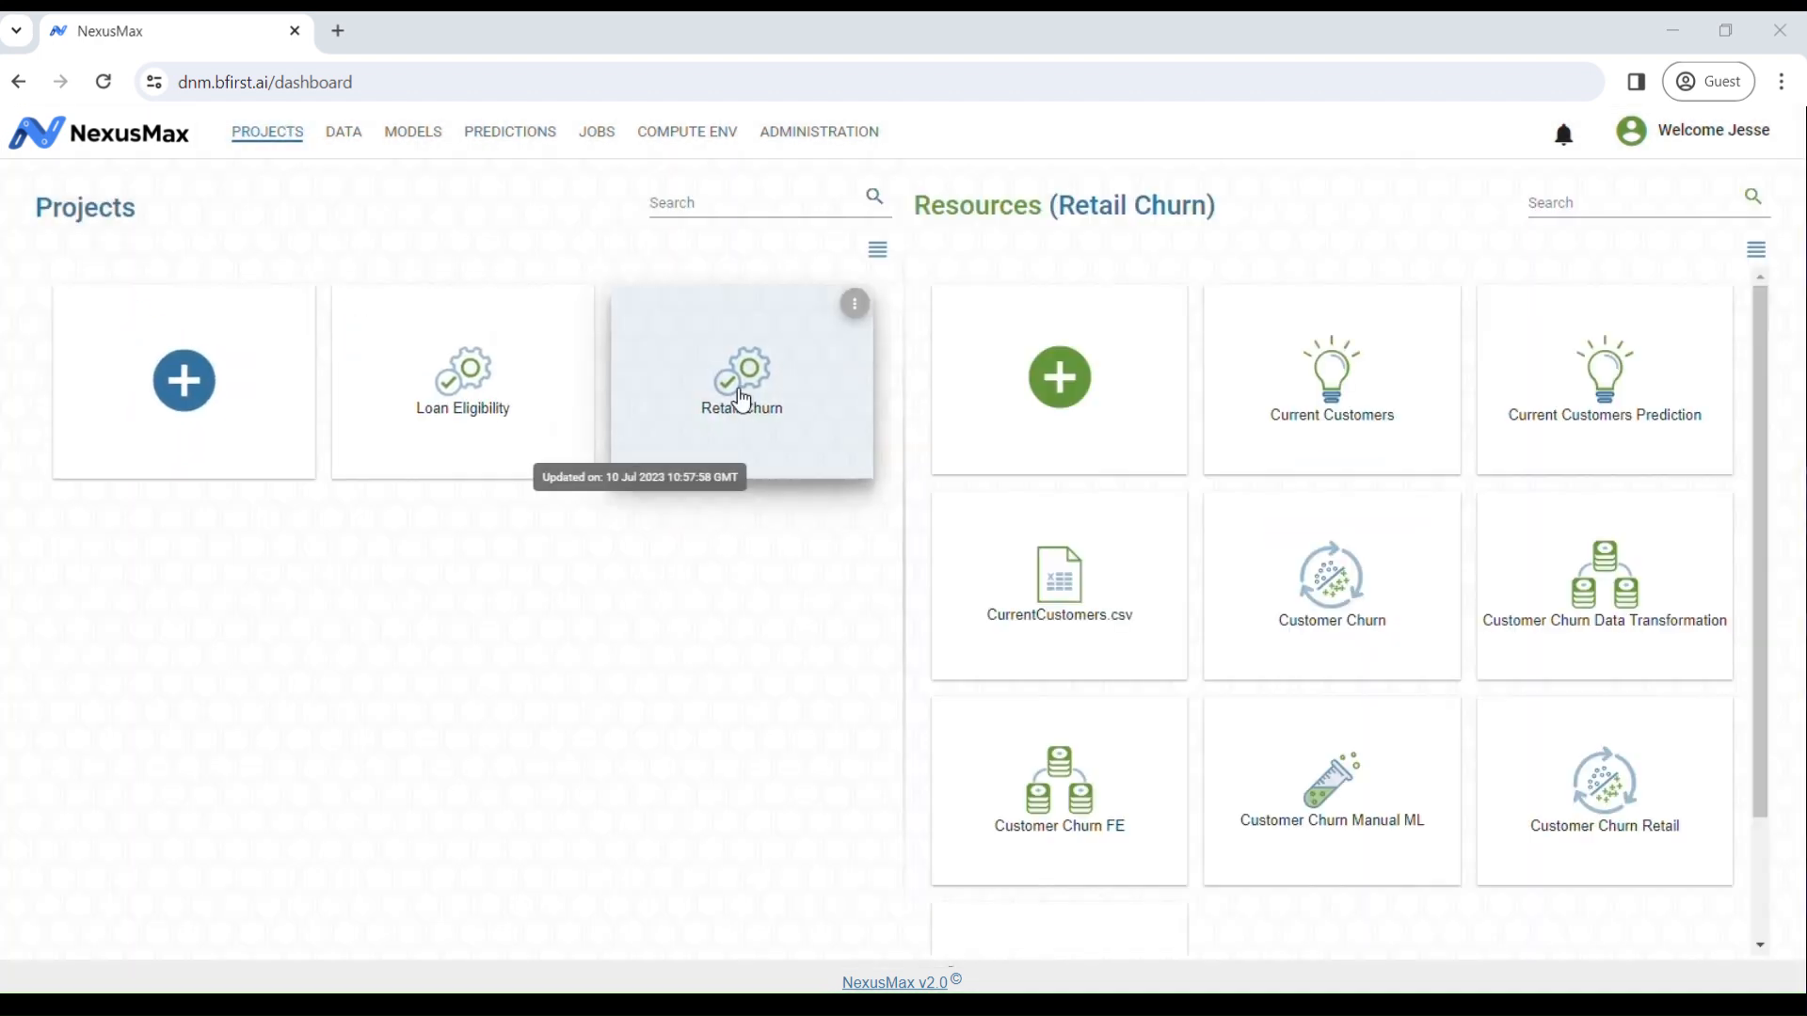
pyautogui.click(1343, 607)
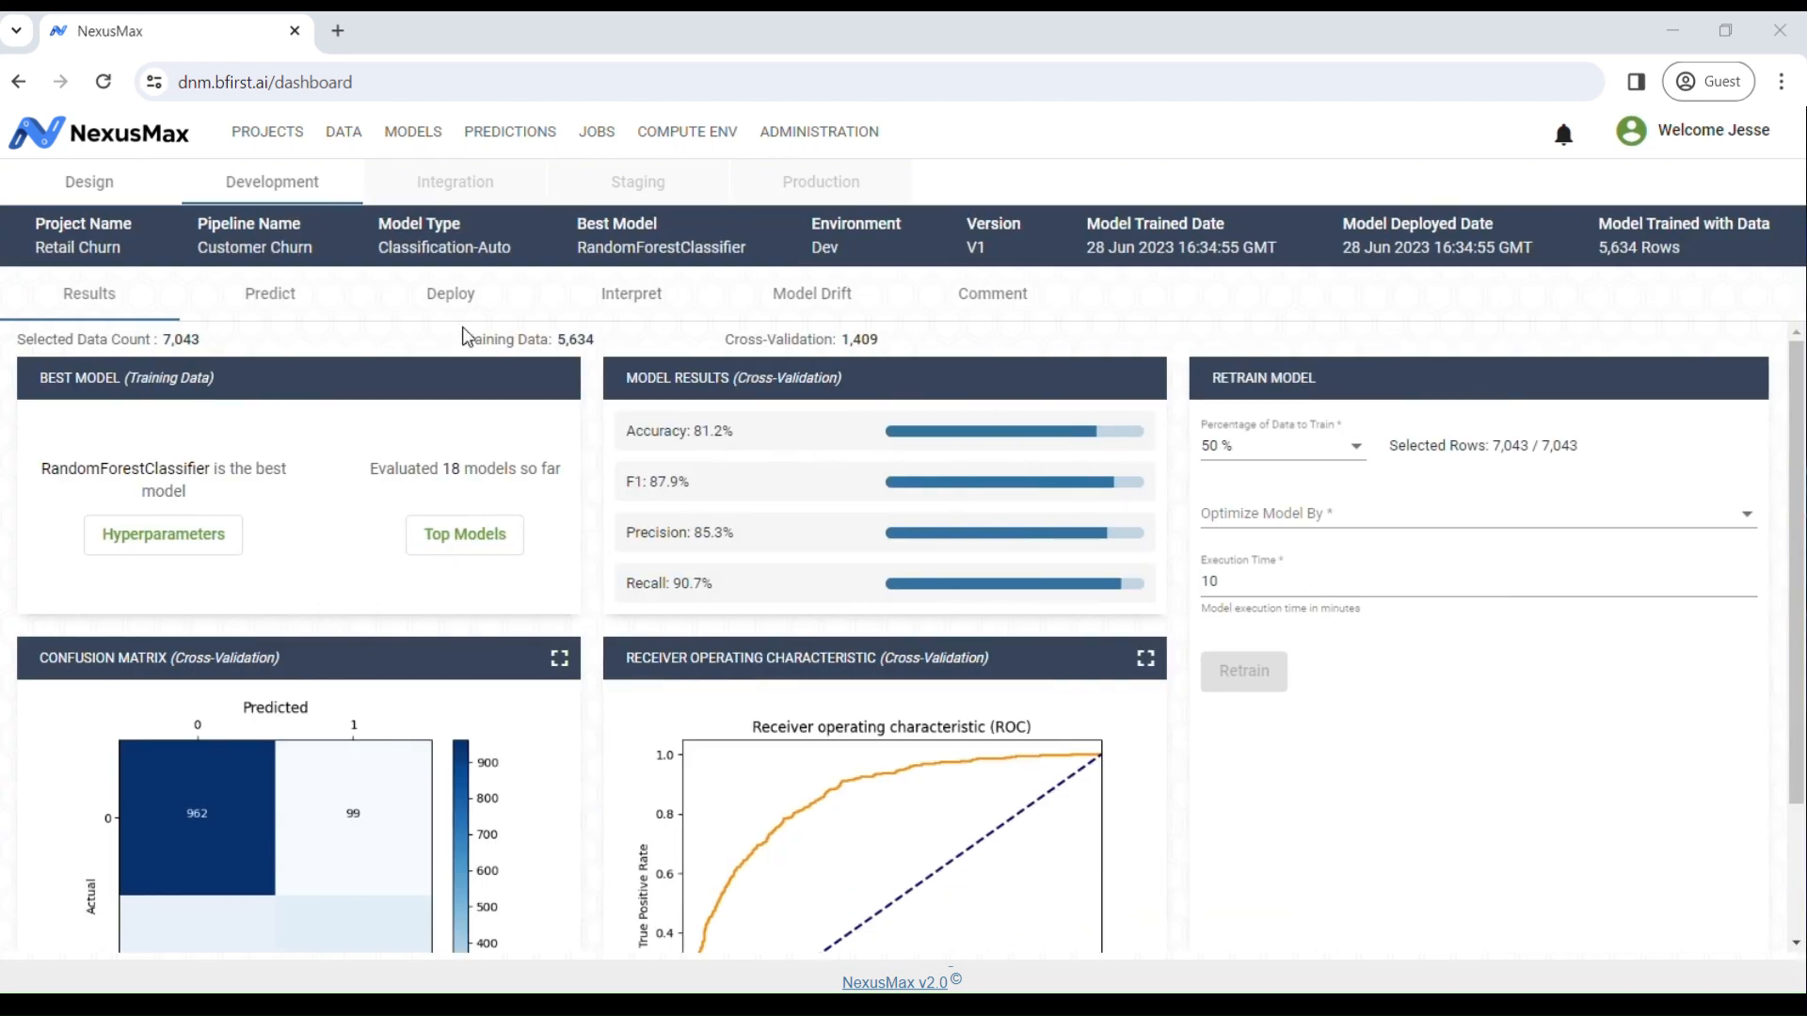
# Step: Try the Predict page's file and interactive inputs, then open the Integration, Staging and Production deployment targets
pyautogui.click(287, 299)
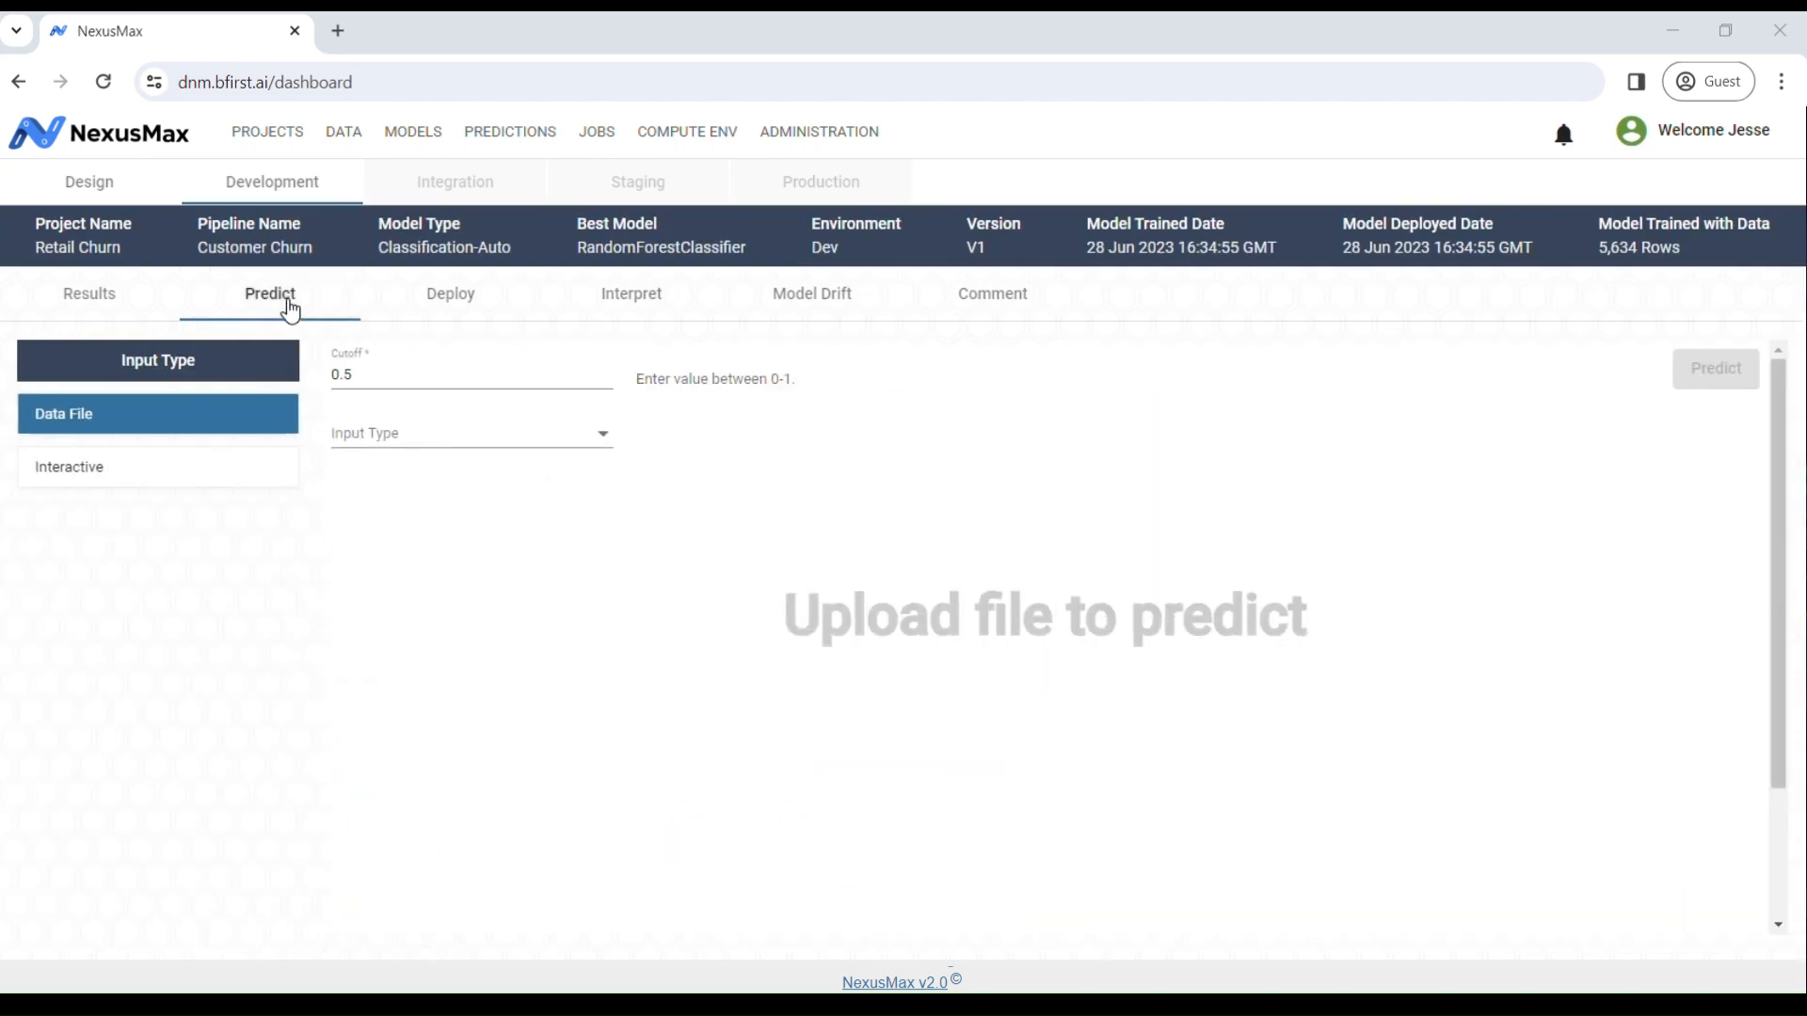
pyautogui.click(440, 440)
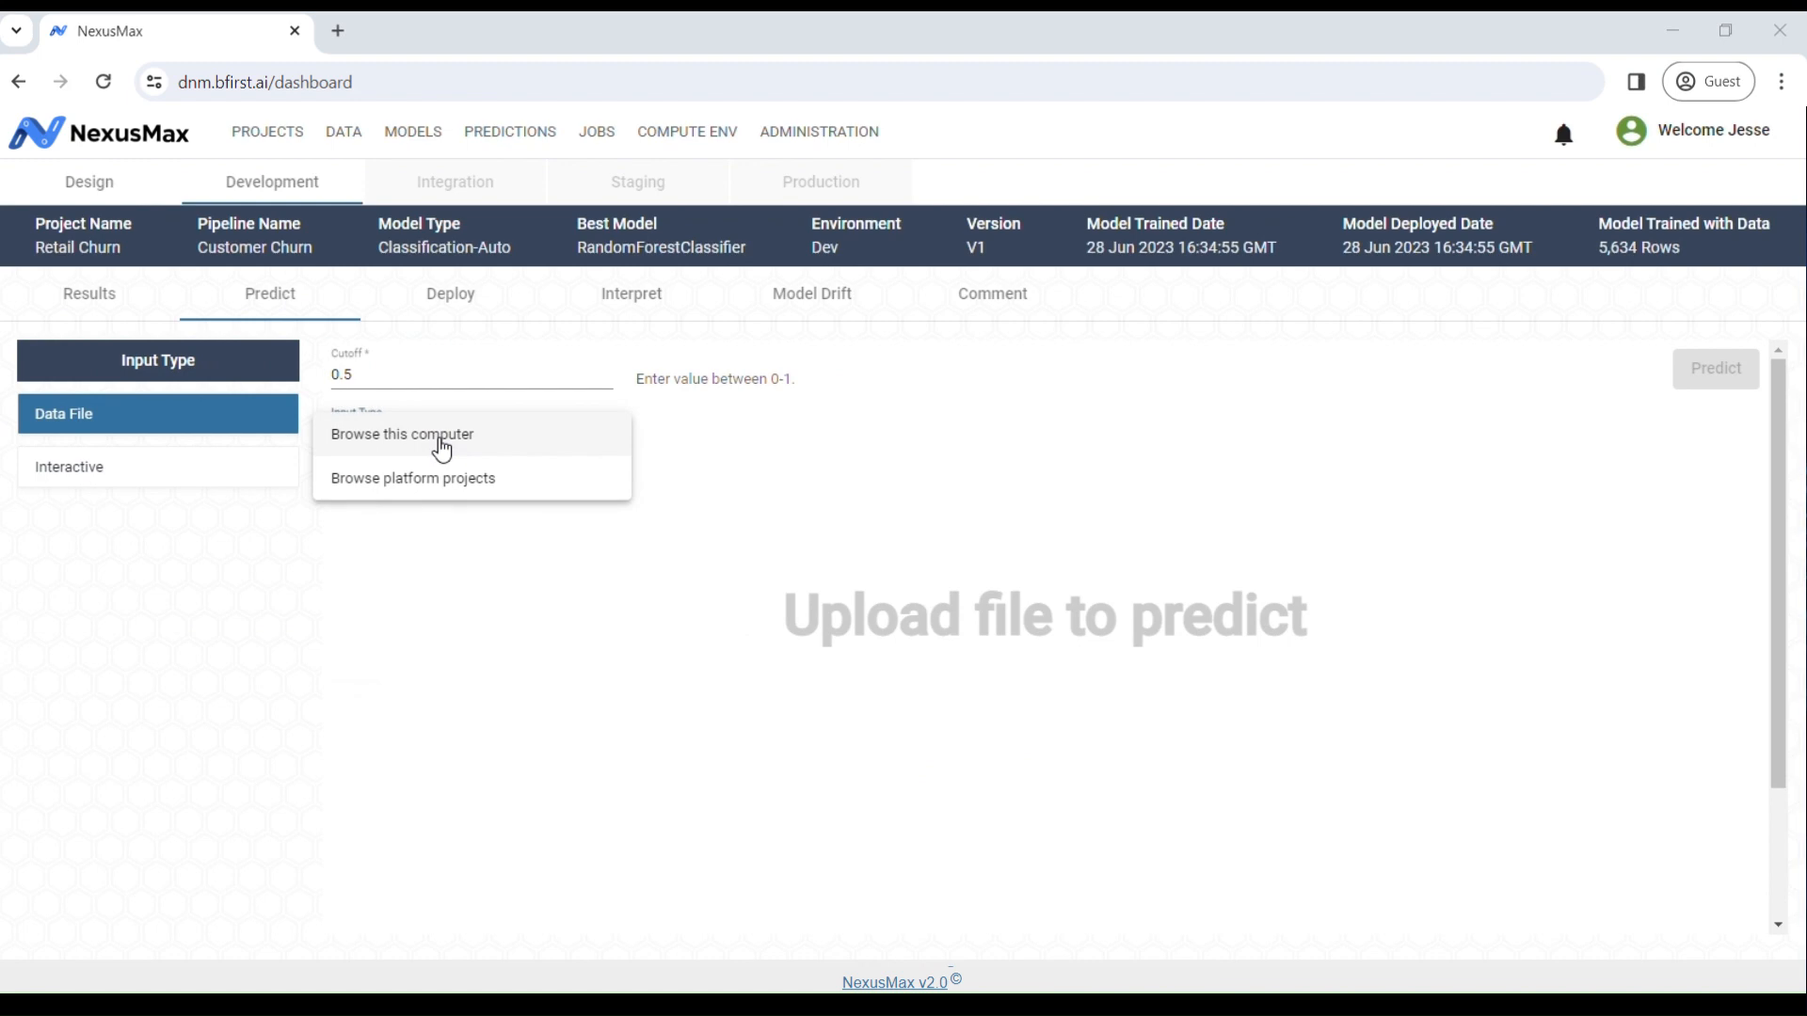
pyautogui.click(490, 598)
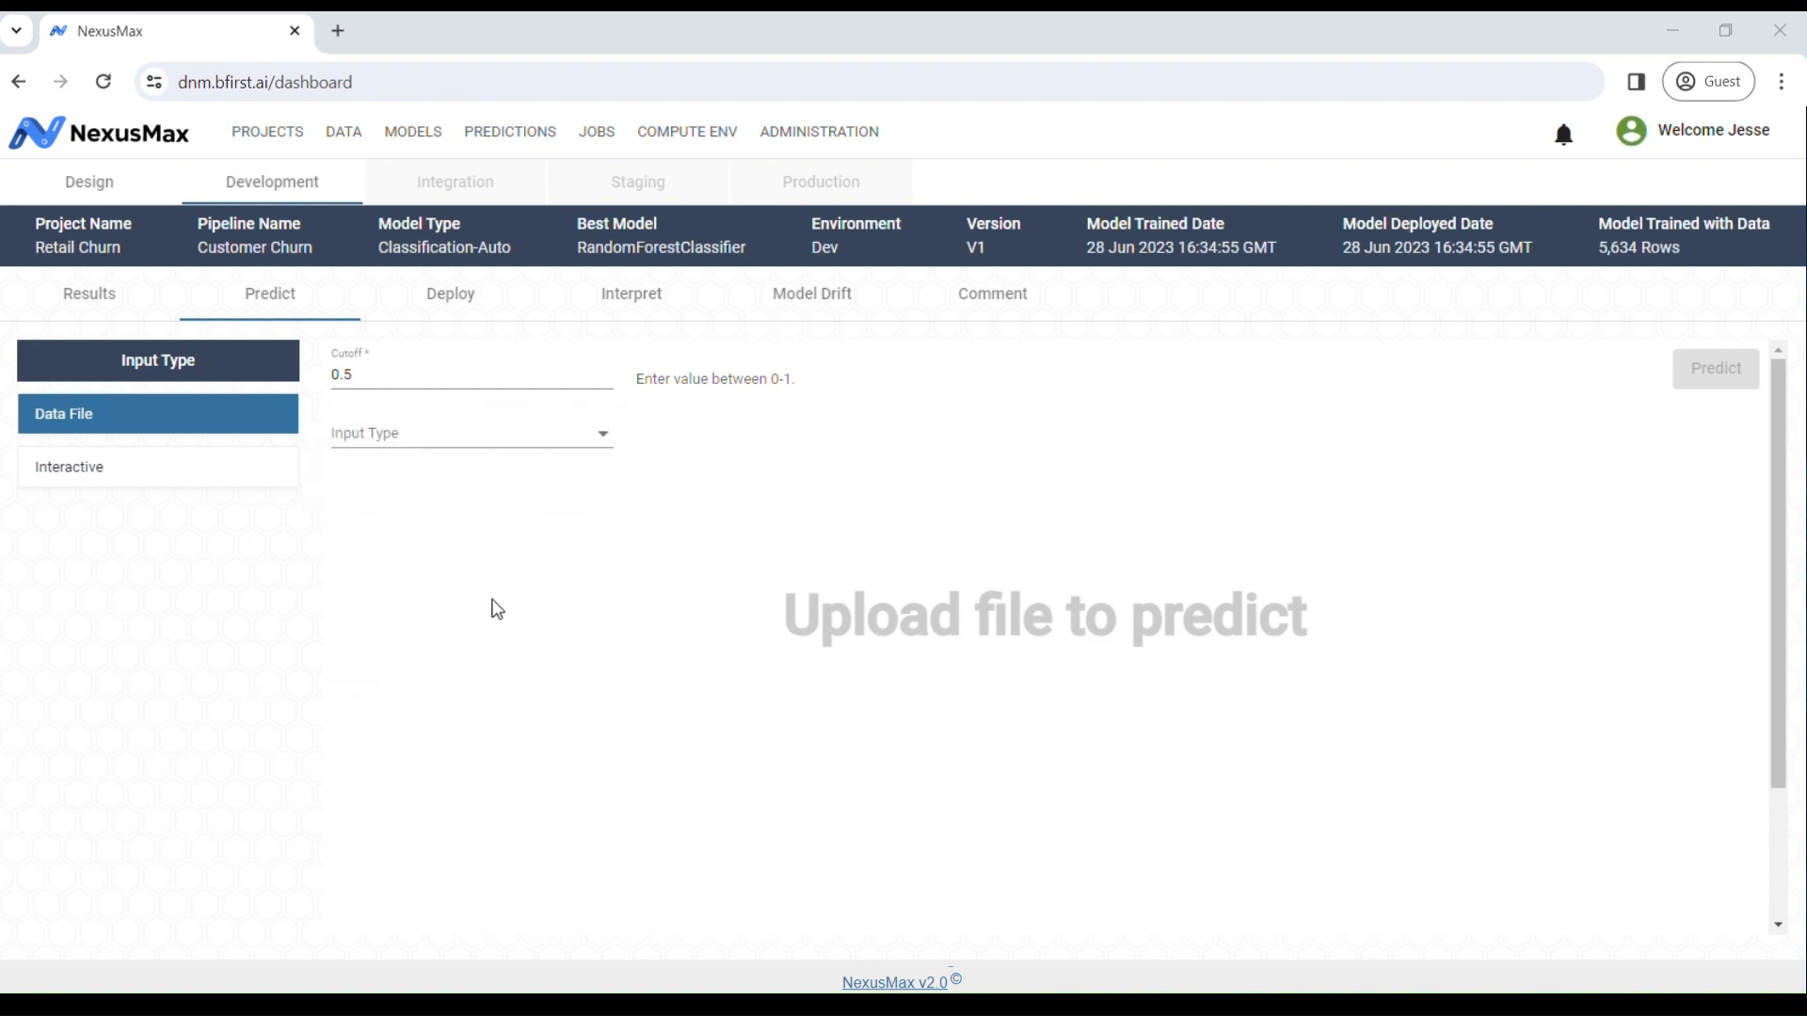
pyautogui.click(179, 491)
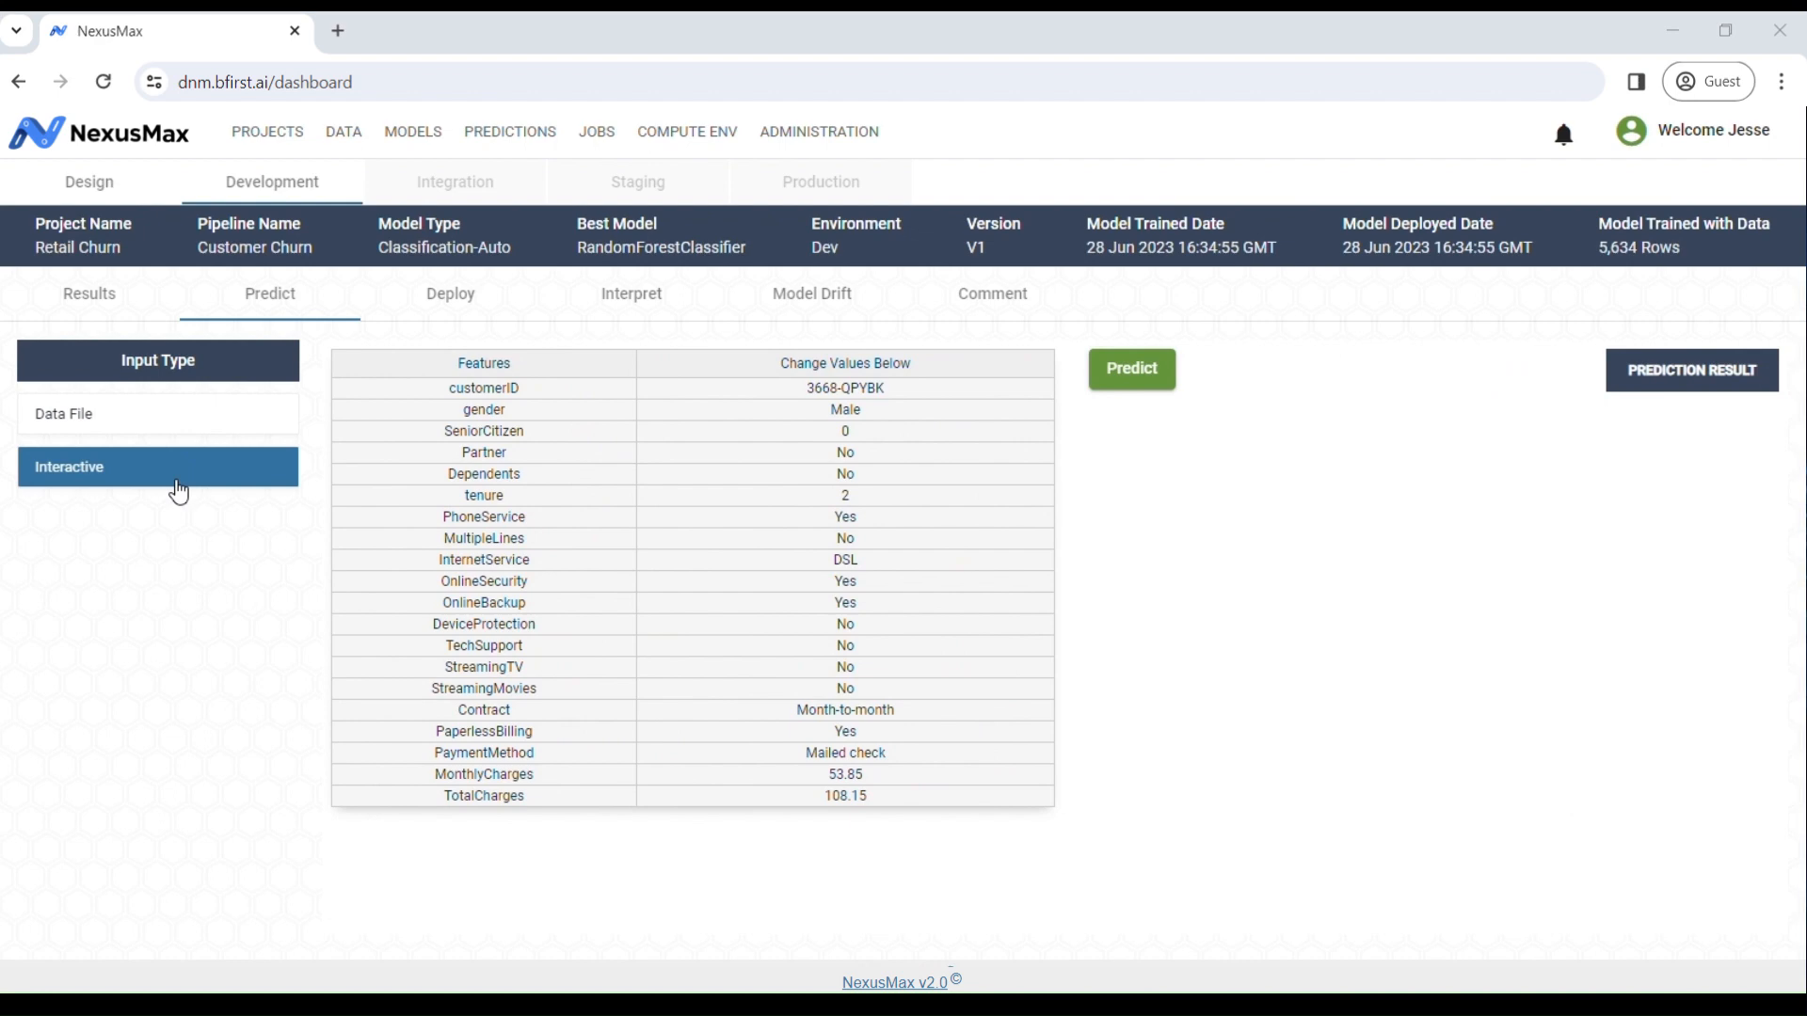
pyautogui.click(465, 303)
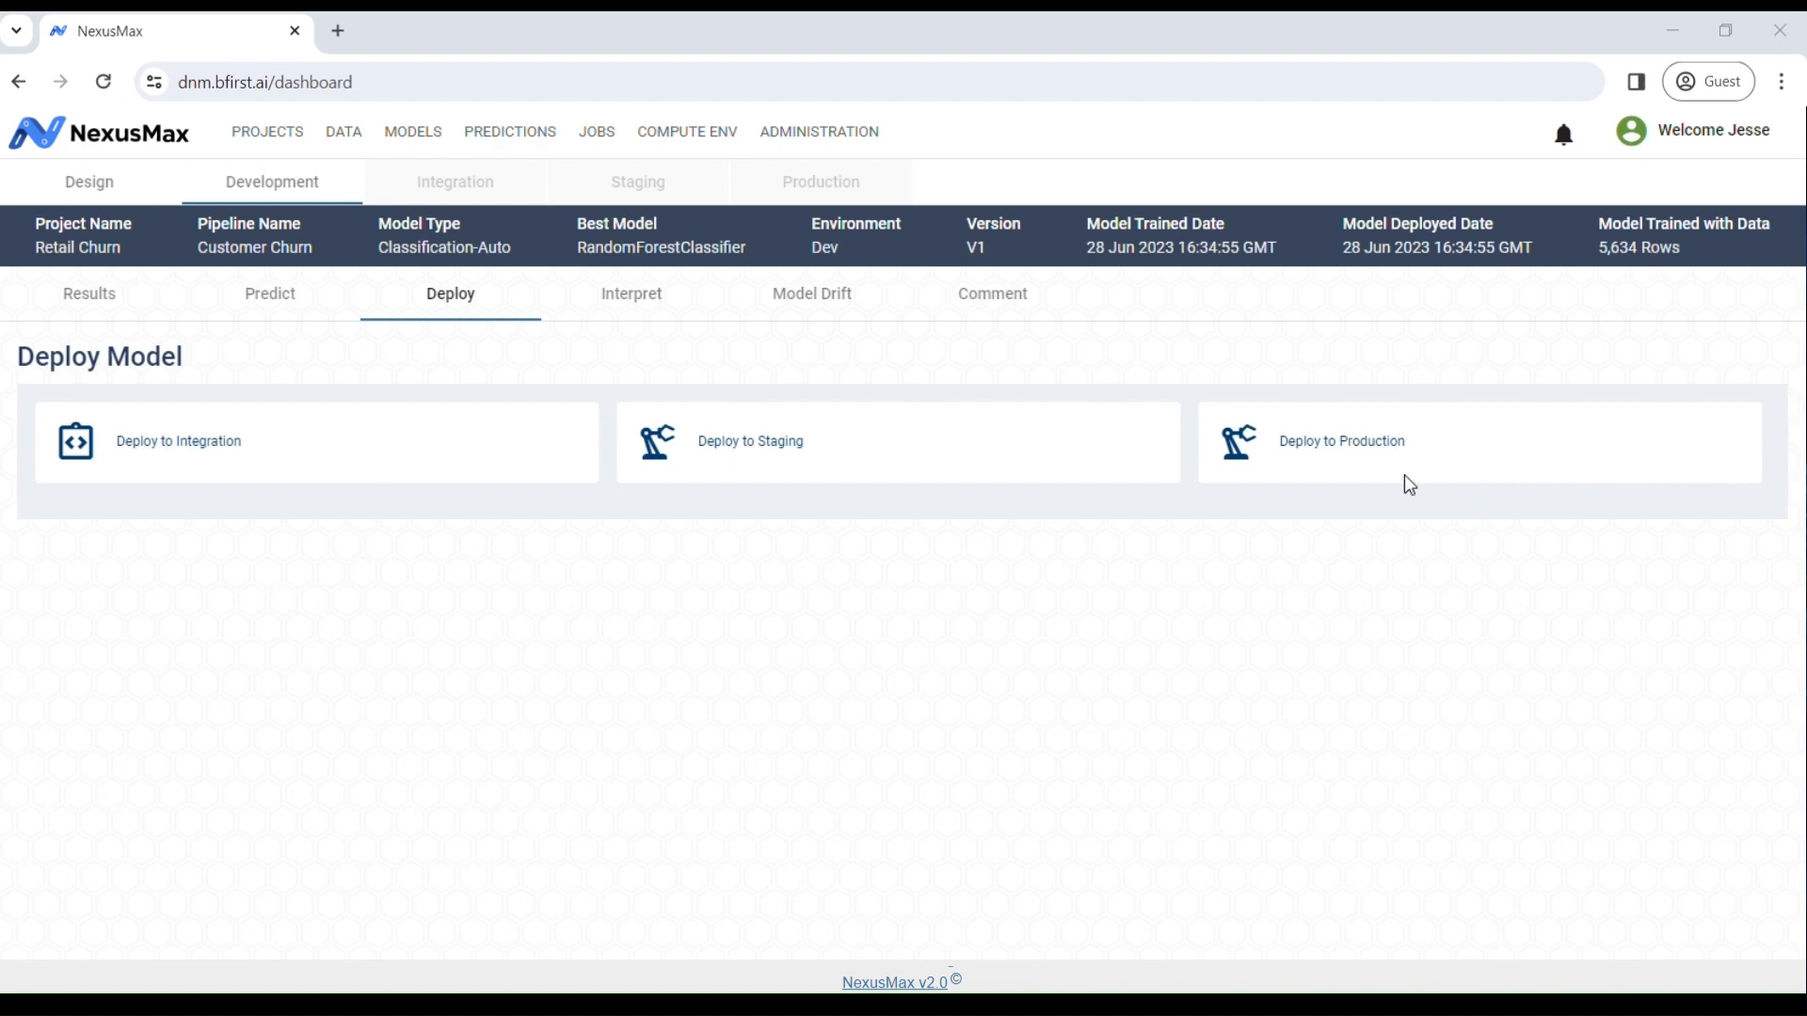
# Step: Review the model's Interpret, Model Drift and Comment tabs and begin a comment
pyautogui.click(649, 301)
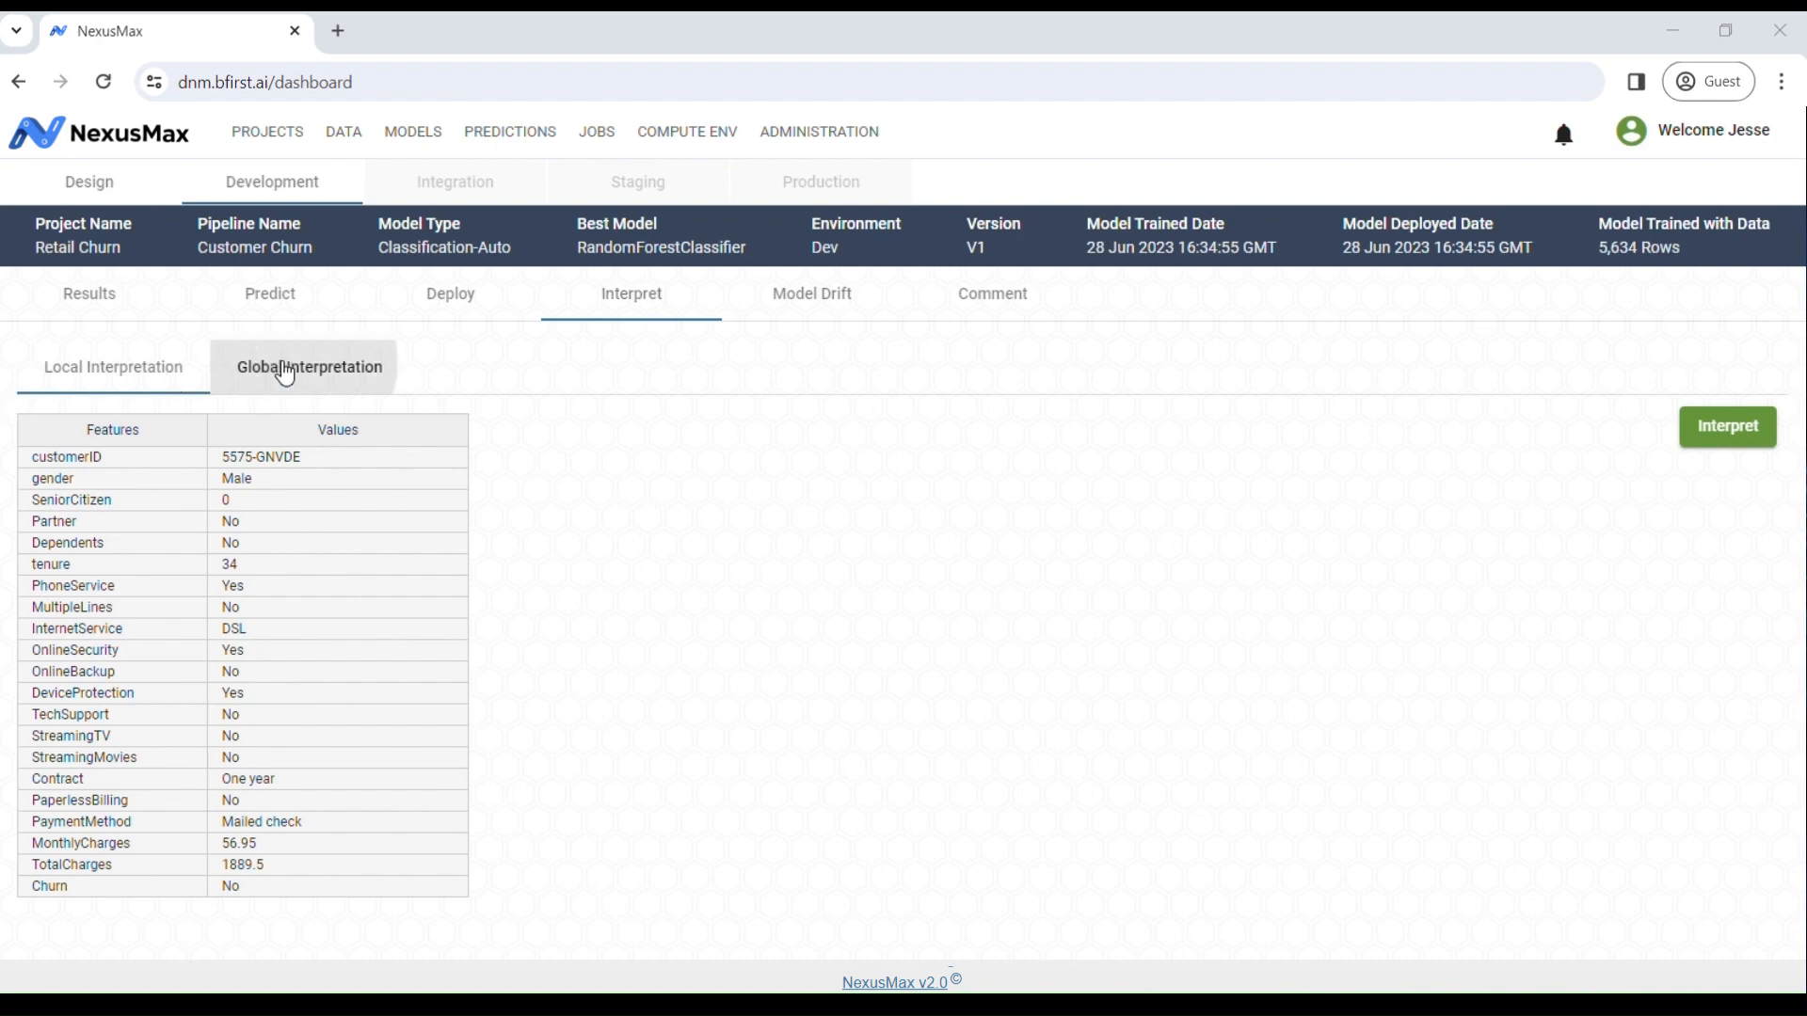
pyautogui.click(811, 294)
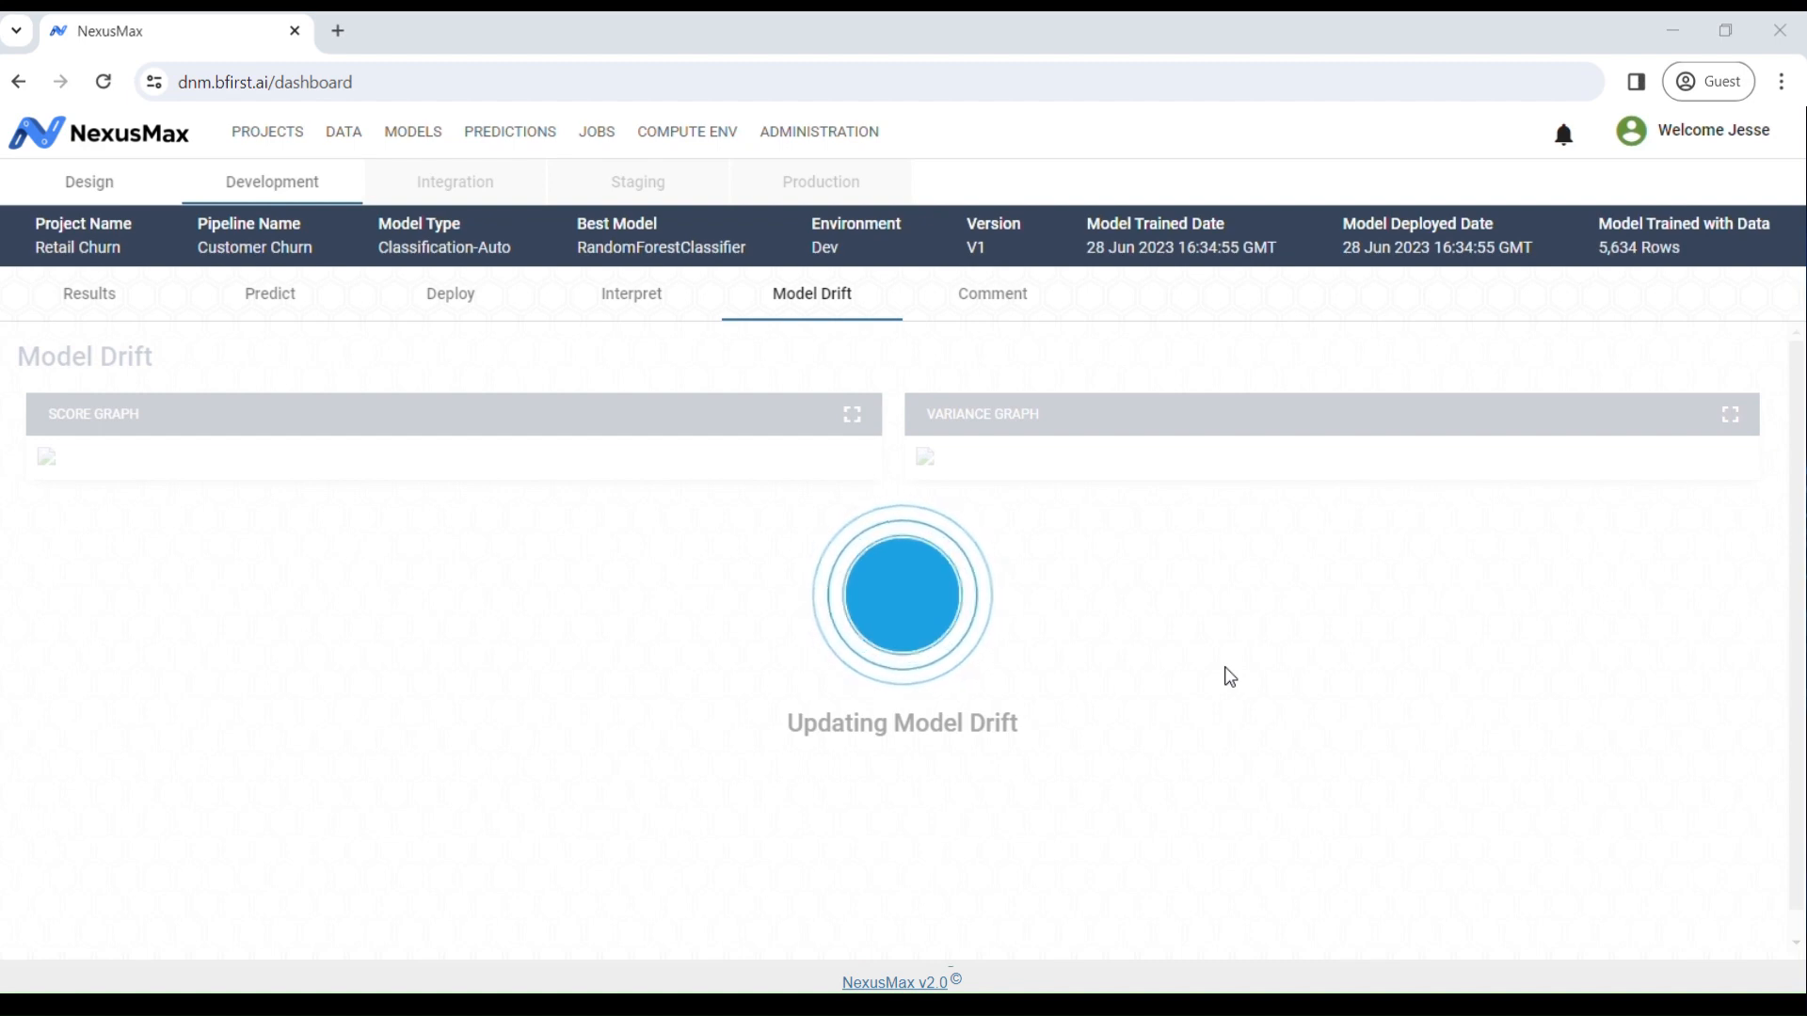
pyautogui.click(1016, 301)
pyautogui.click(1502, 786)
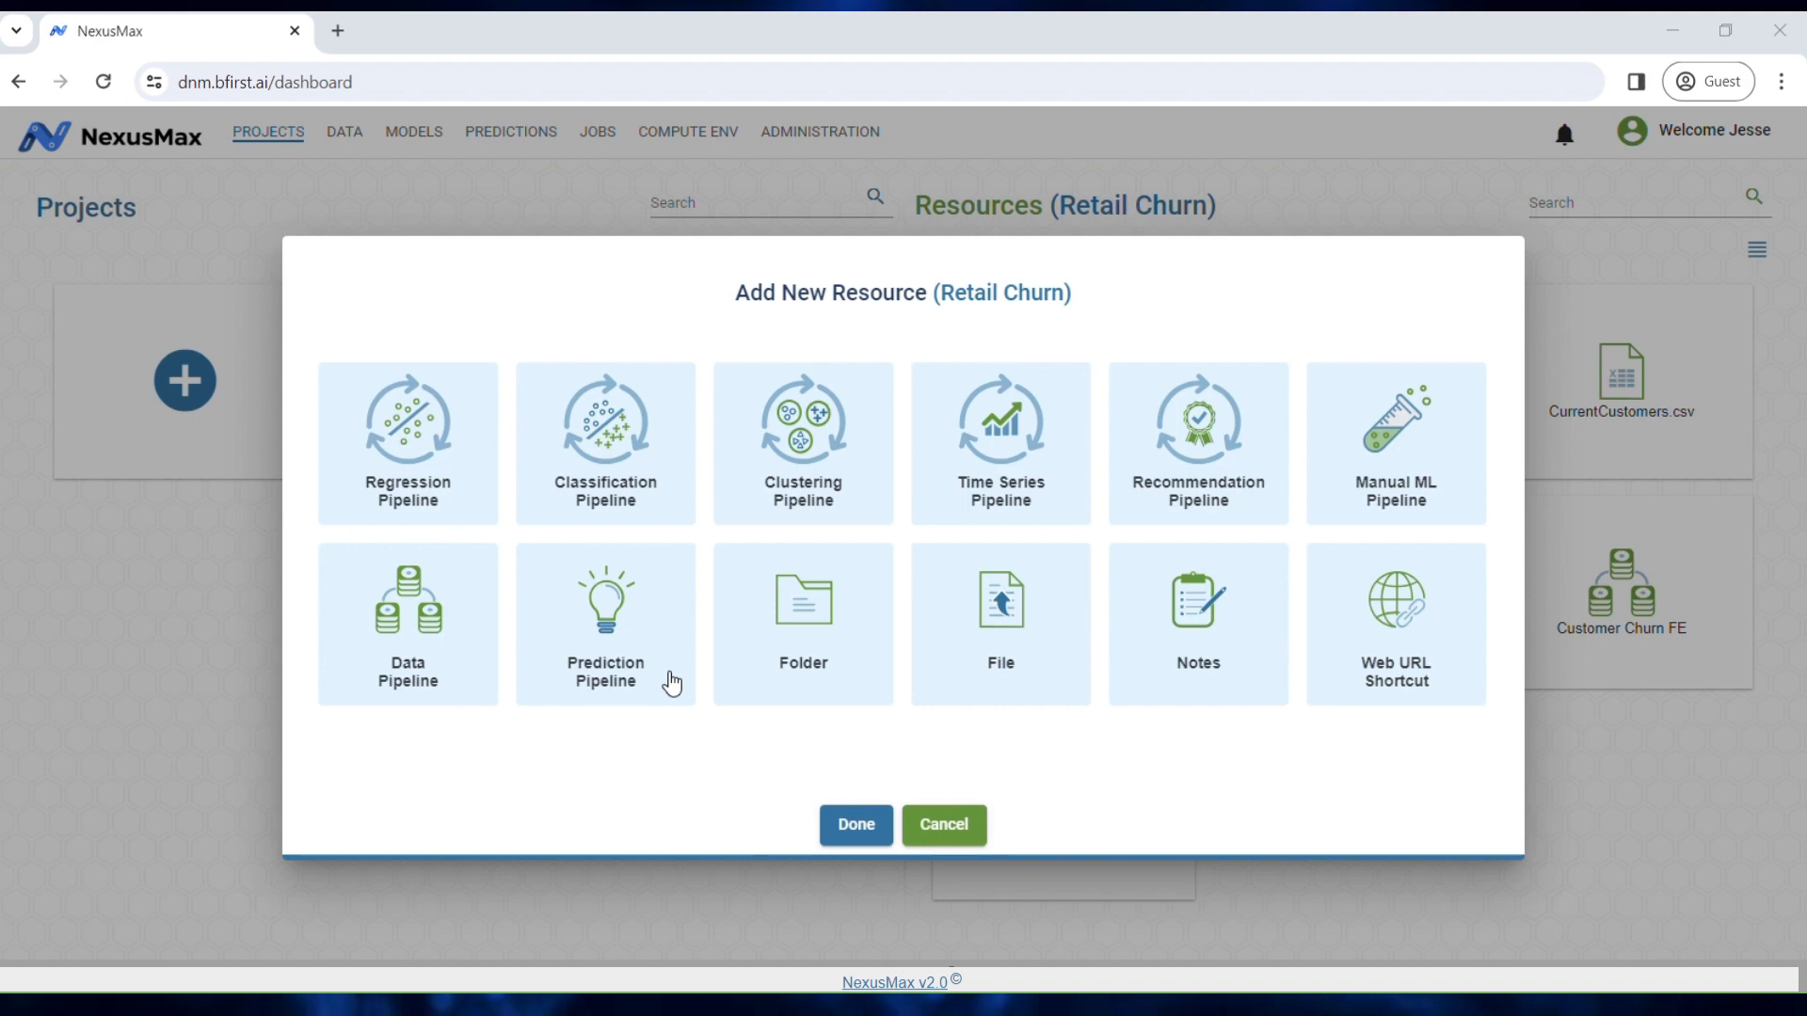
# Step: Try the Folder, File, Note and Web URL Shortcut options, cancelling without adding any resource
pyautogui.click(859, 675)
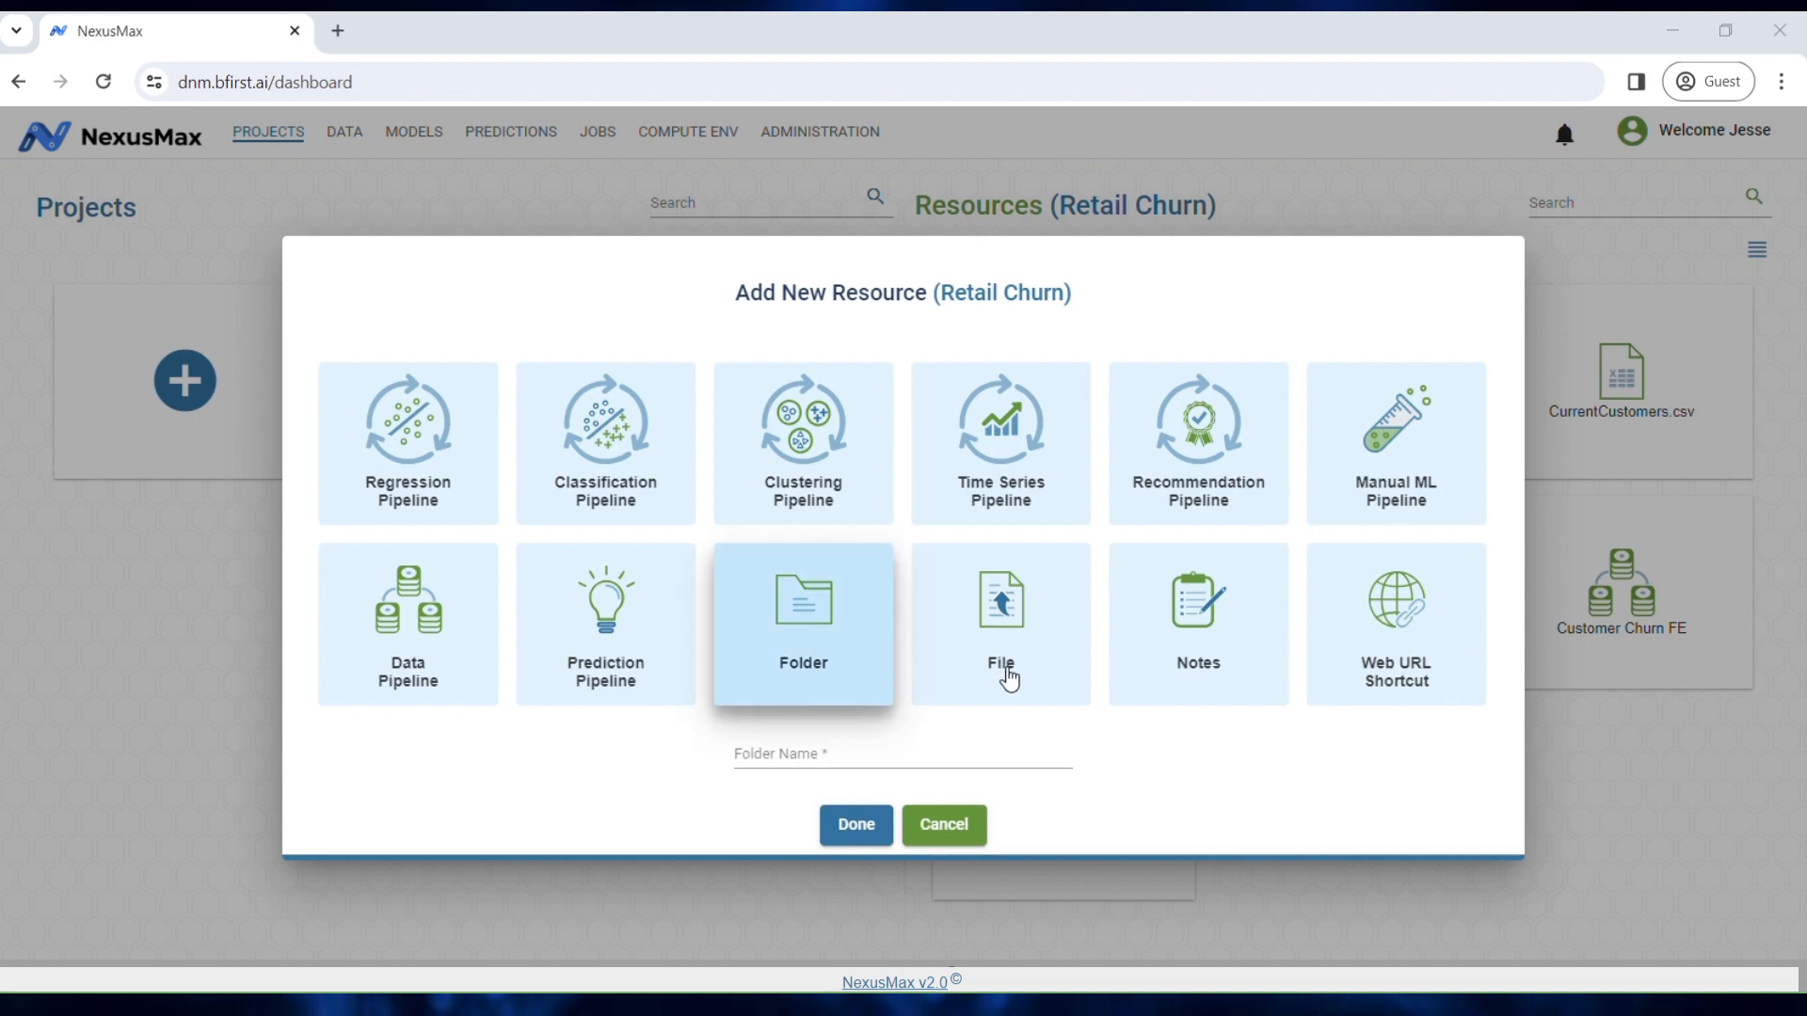
pyautogui.click(1038, 676)
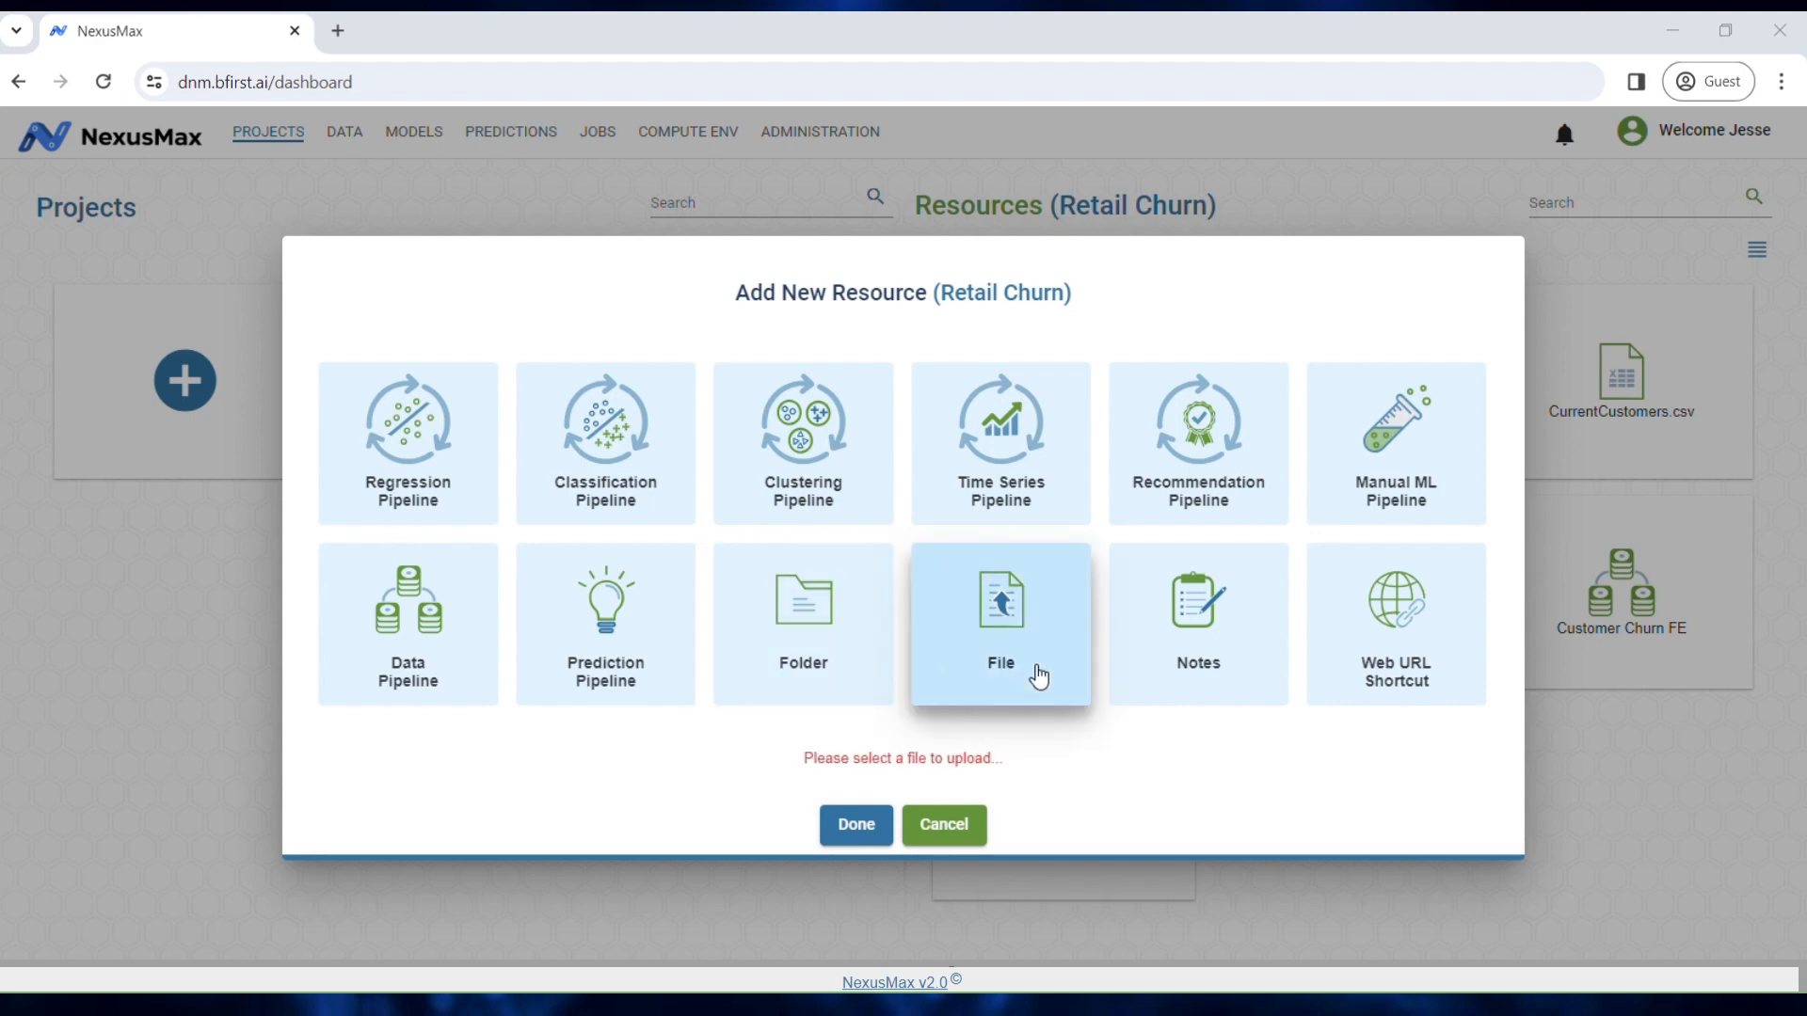
pyautogui.click(1255, 657)
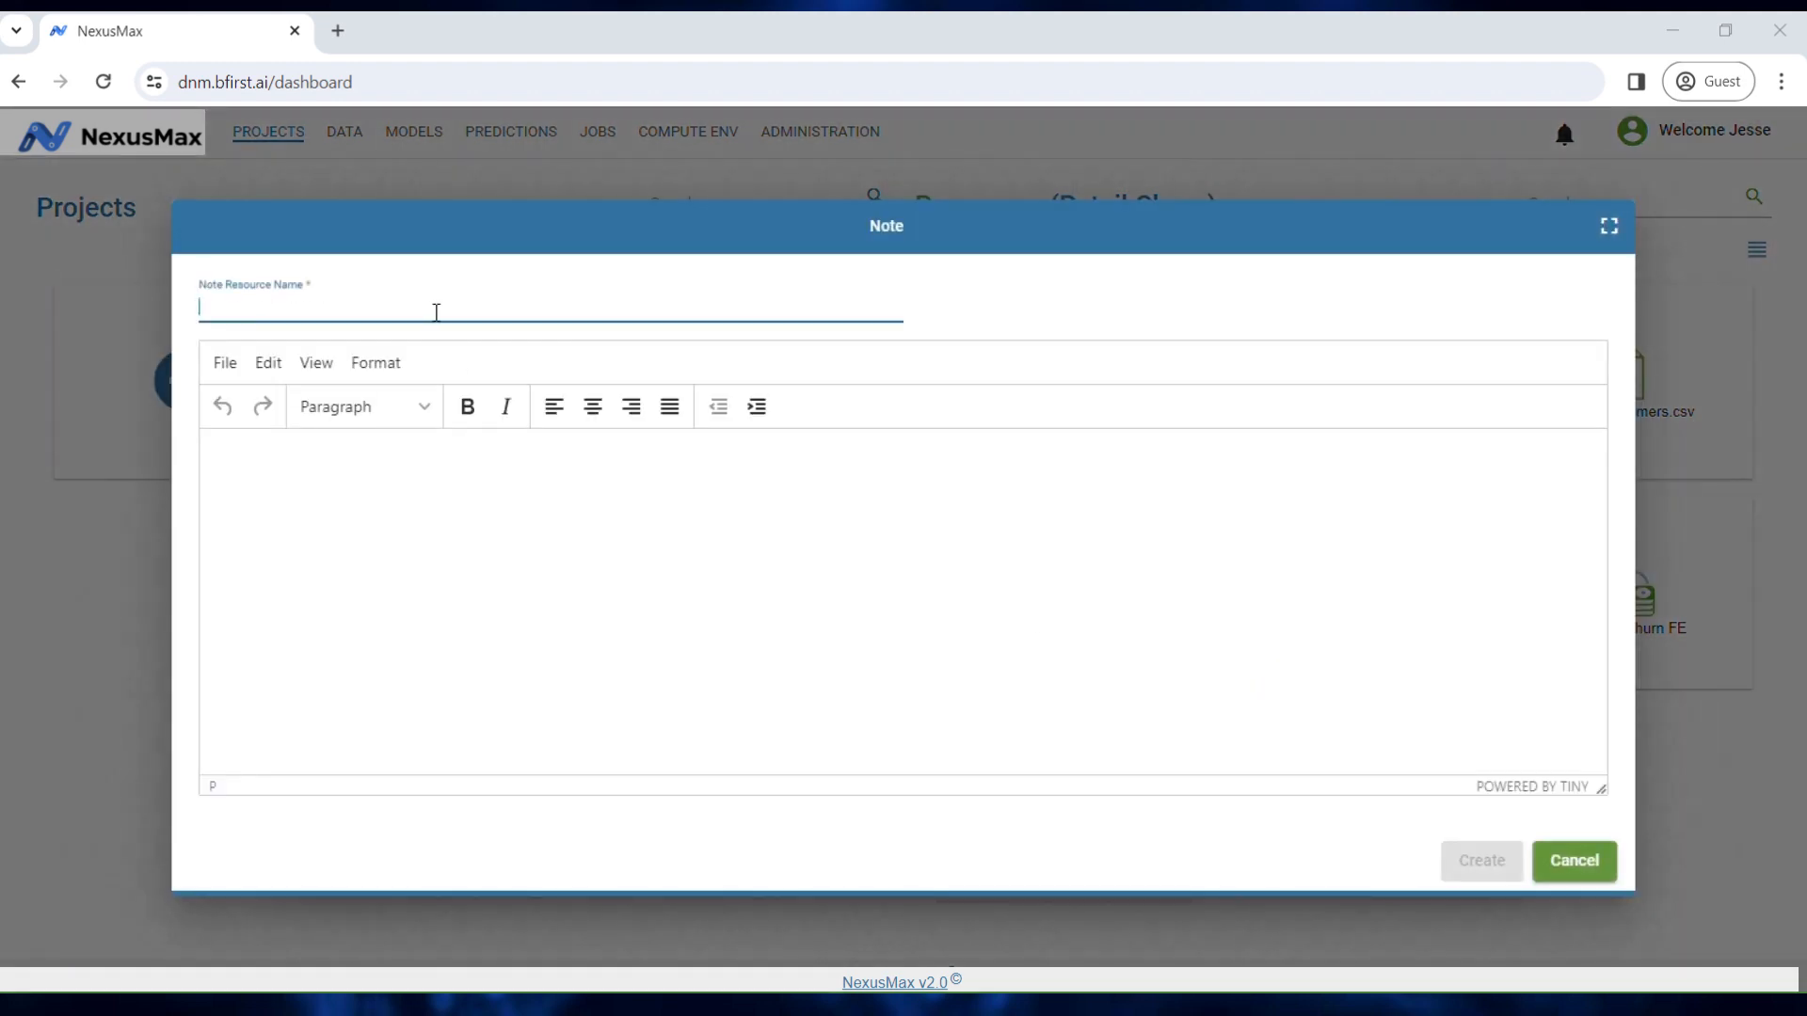
pyautogui.click(419, 516)
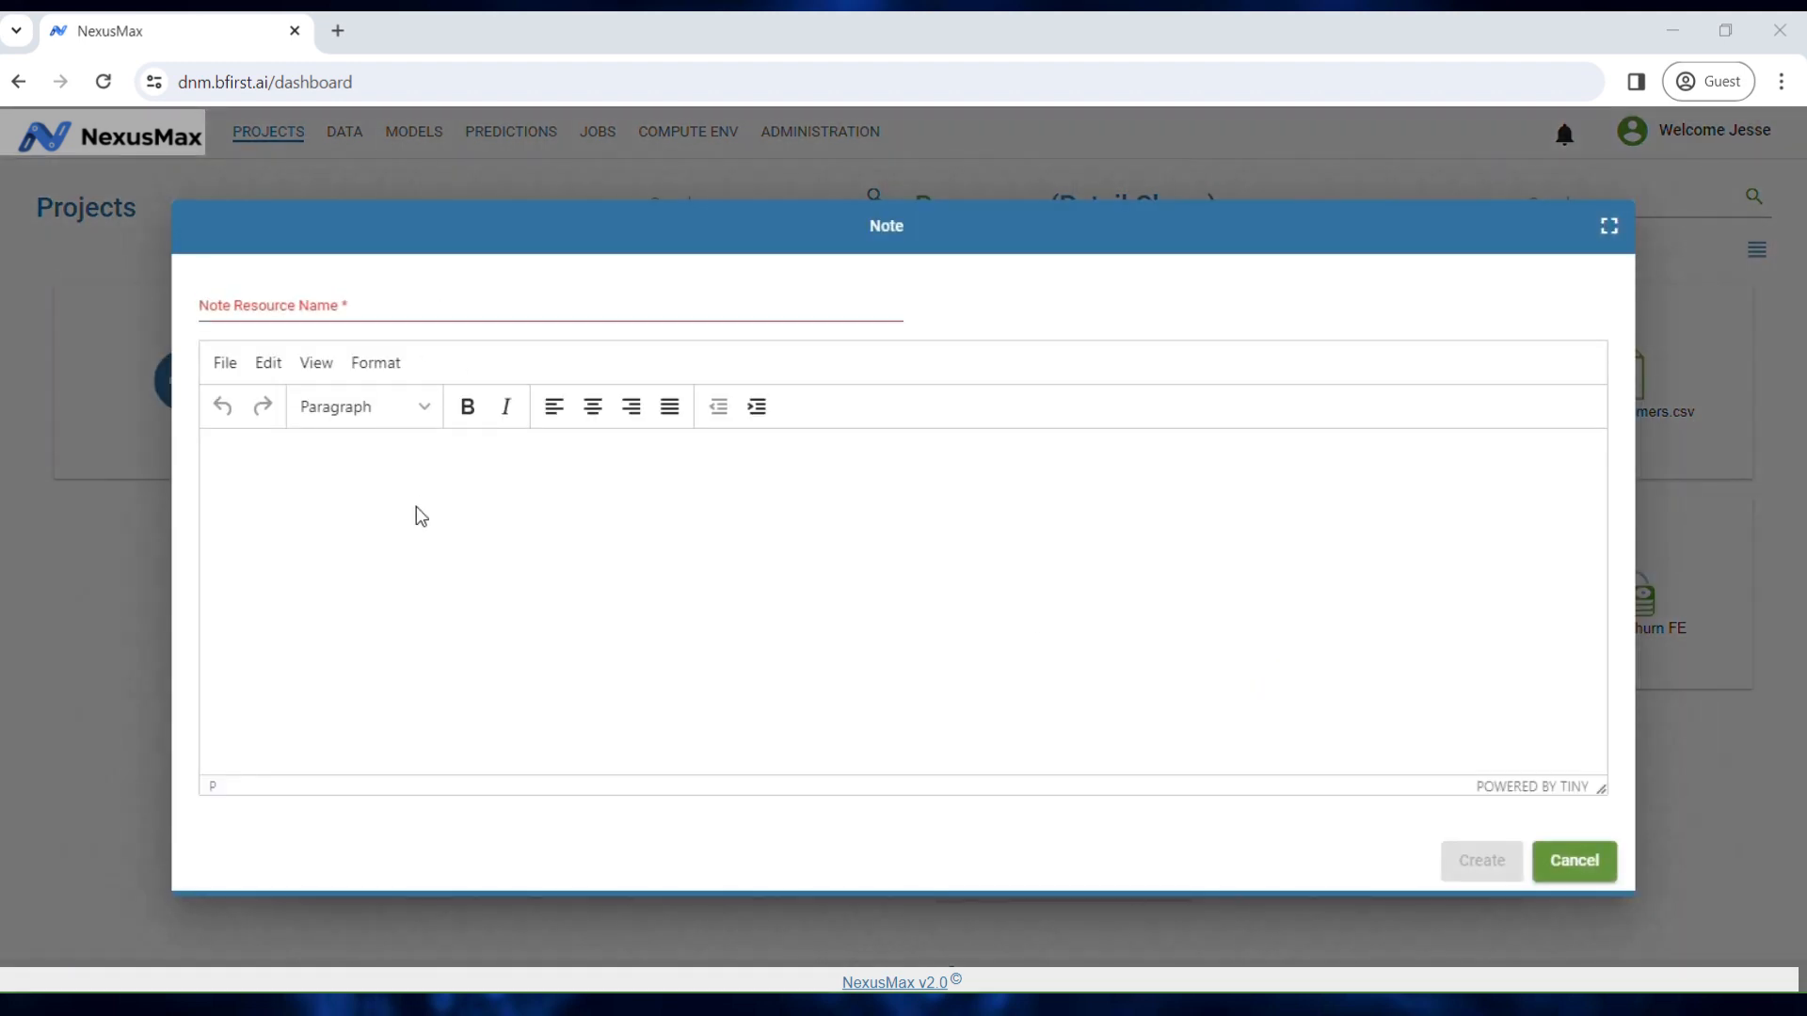
pyautogui.click(1584, 877)
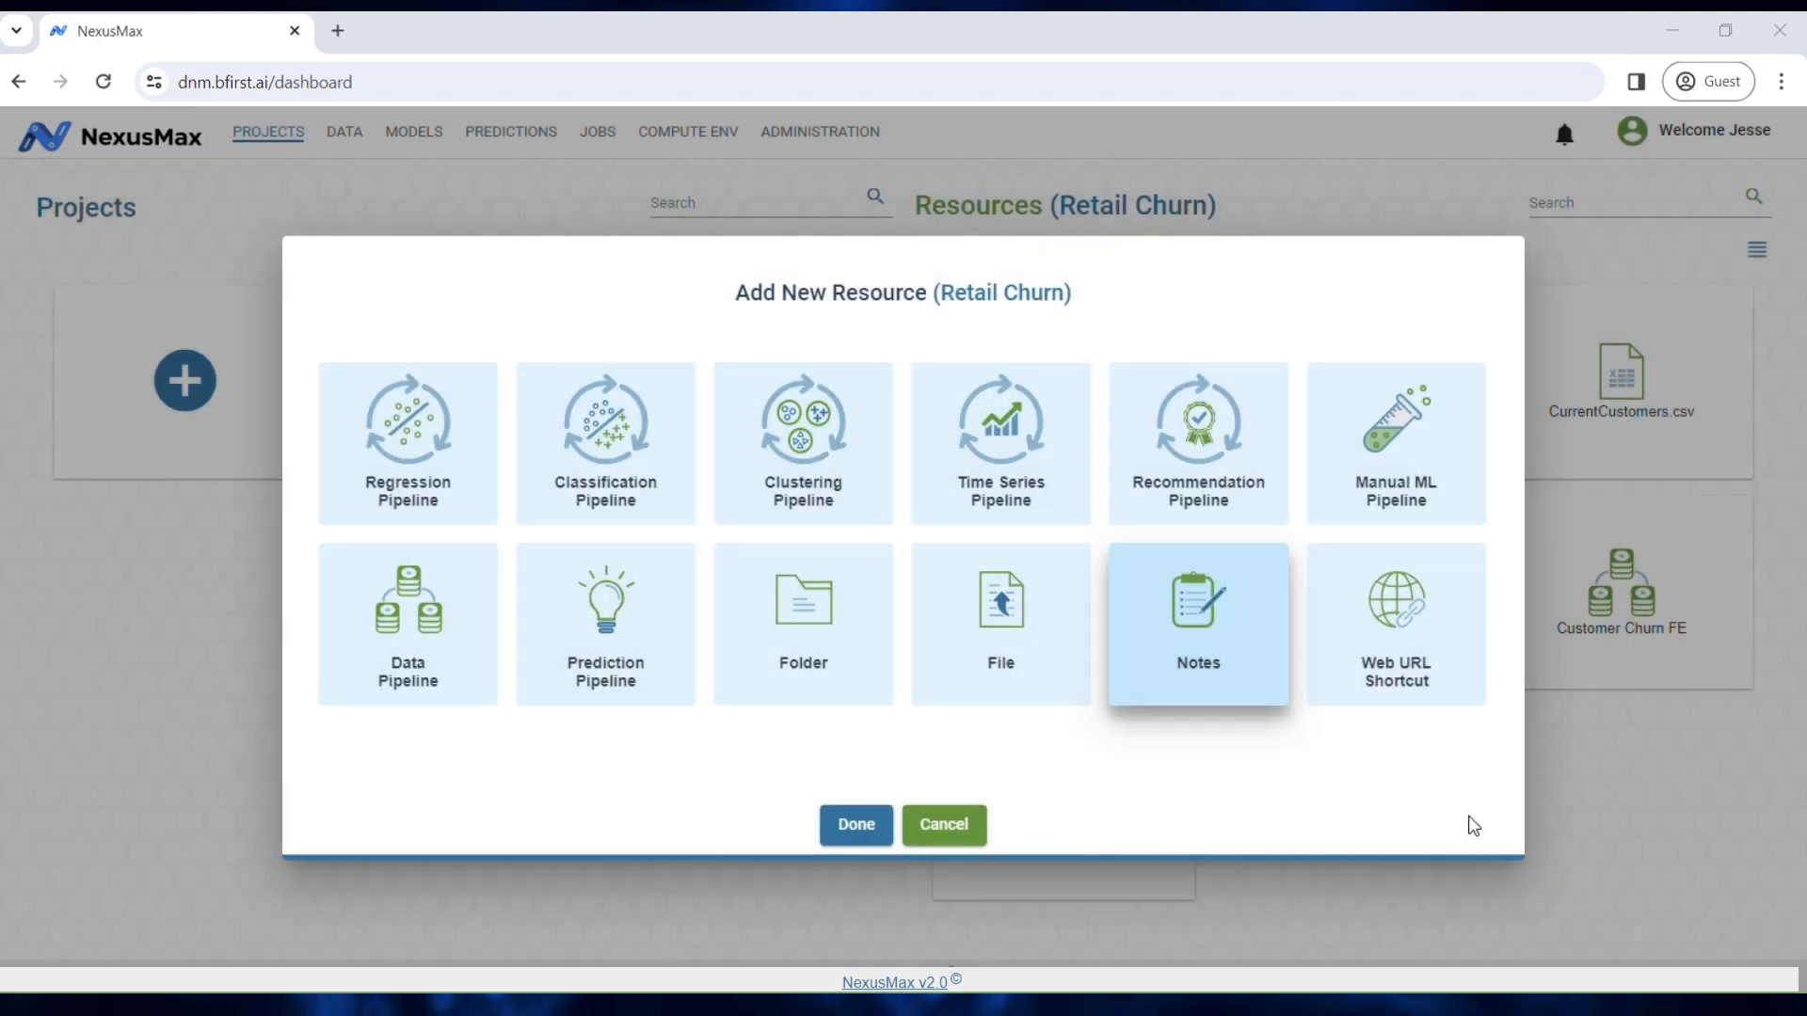
pyautogui.click(1404, 675)
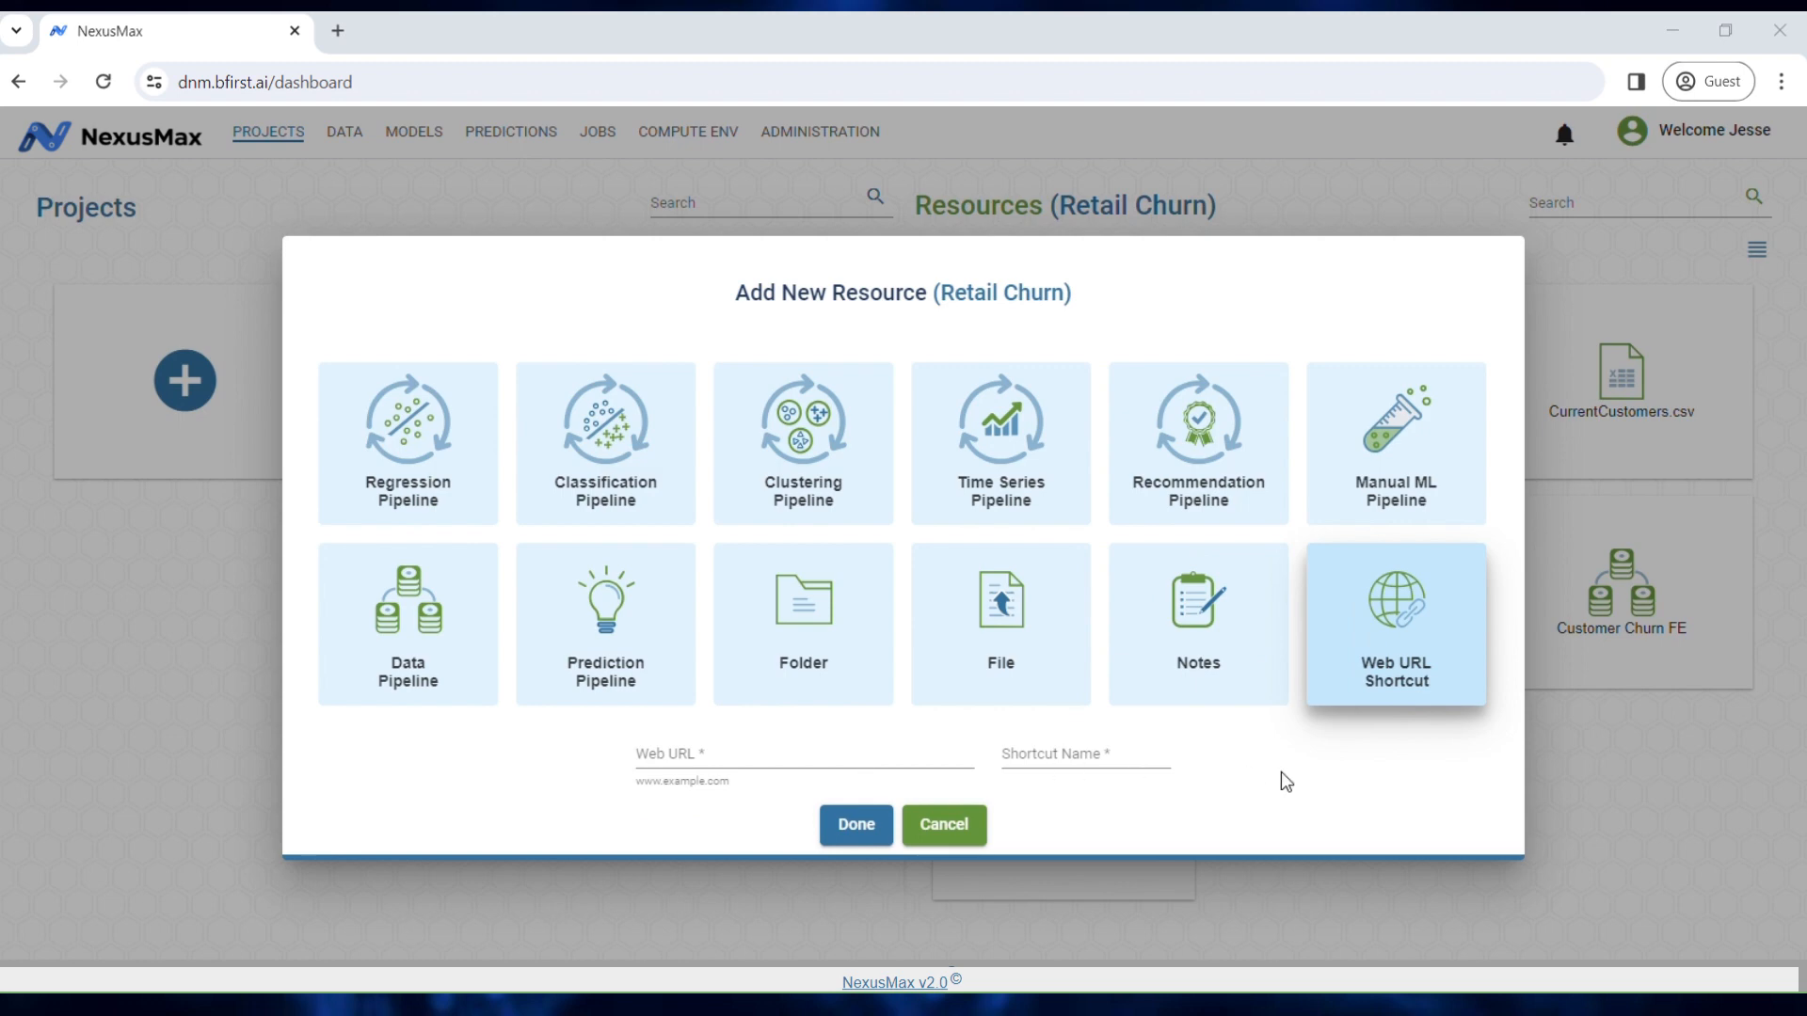
pyautogui.click(977, 826)
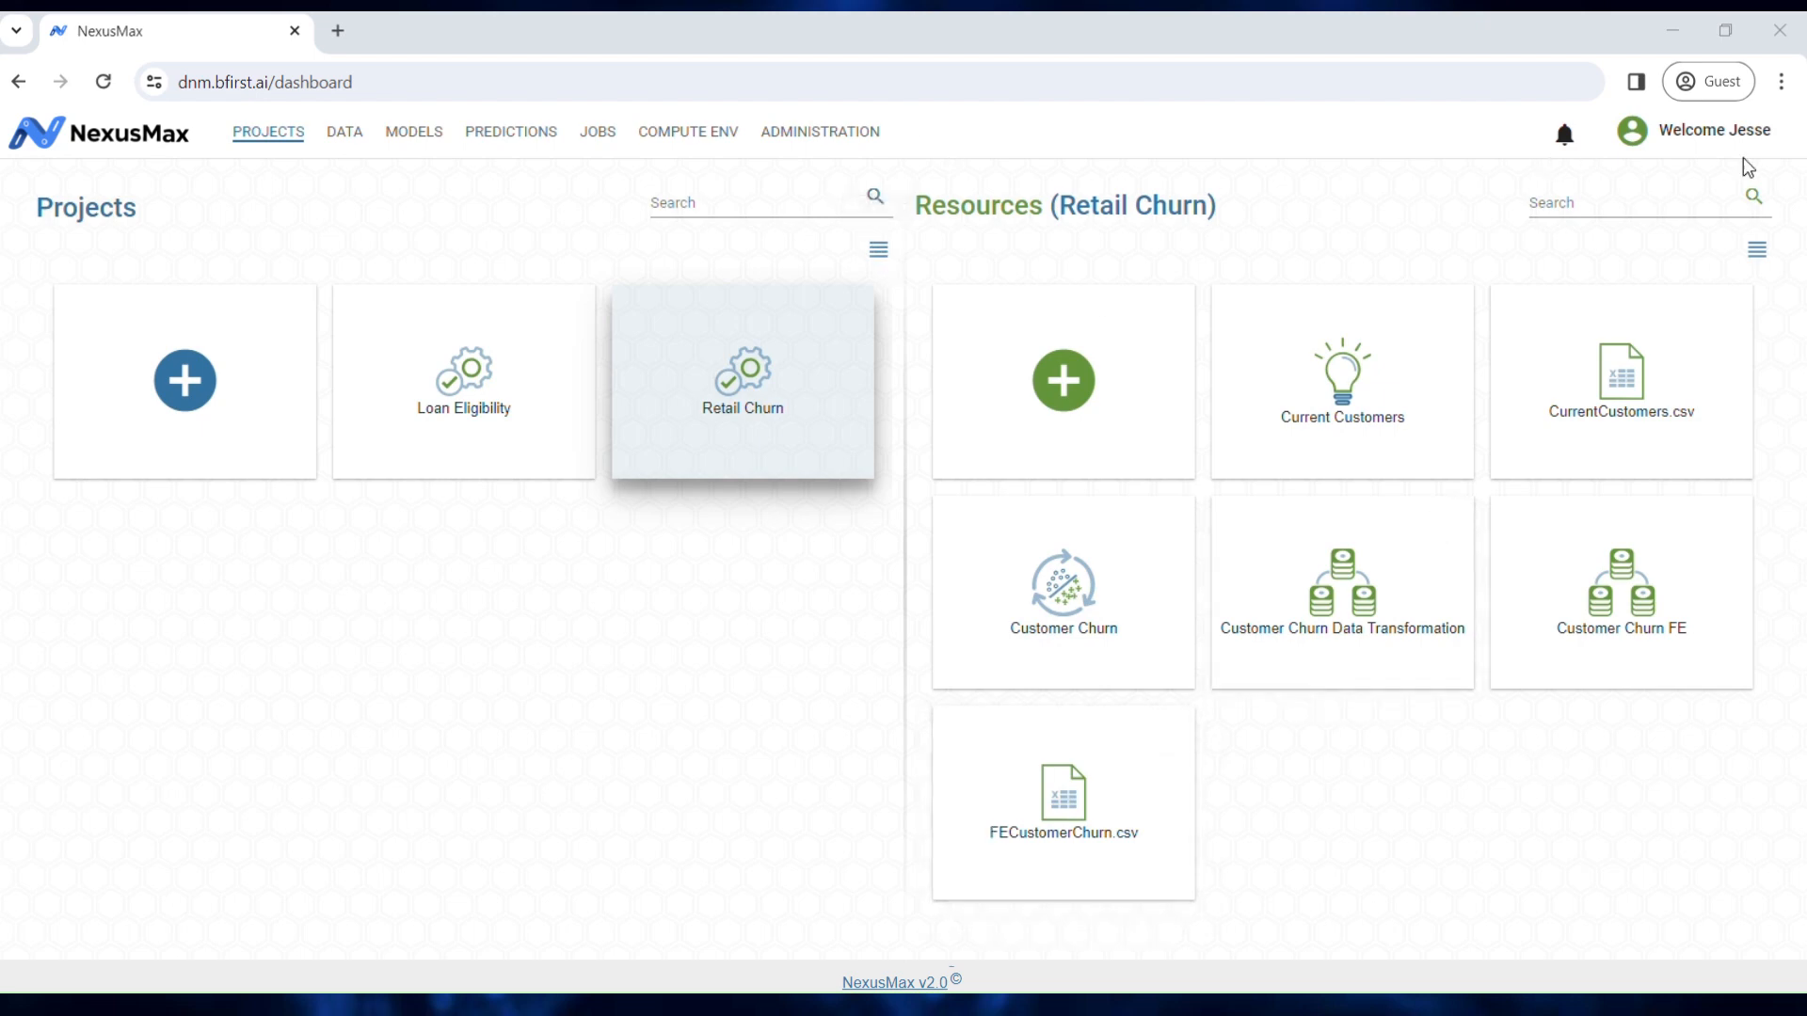
# Step: Show Retail Churn's resources as a table and check Current Customers' actions menu
pyautogui.click(1758, 251)
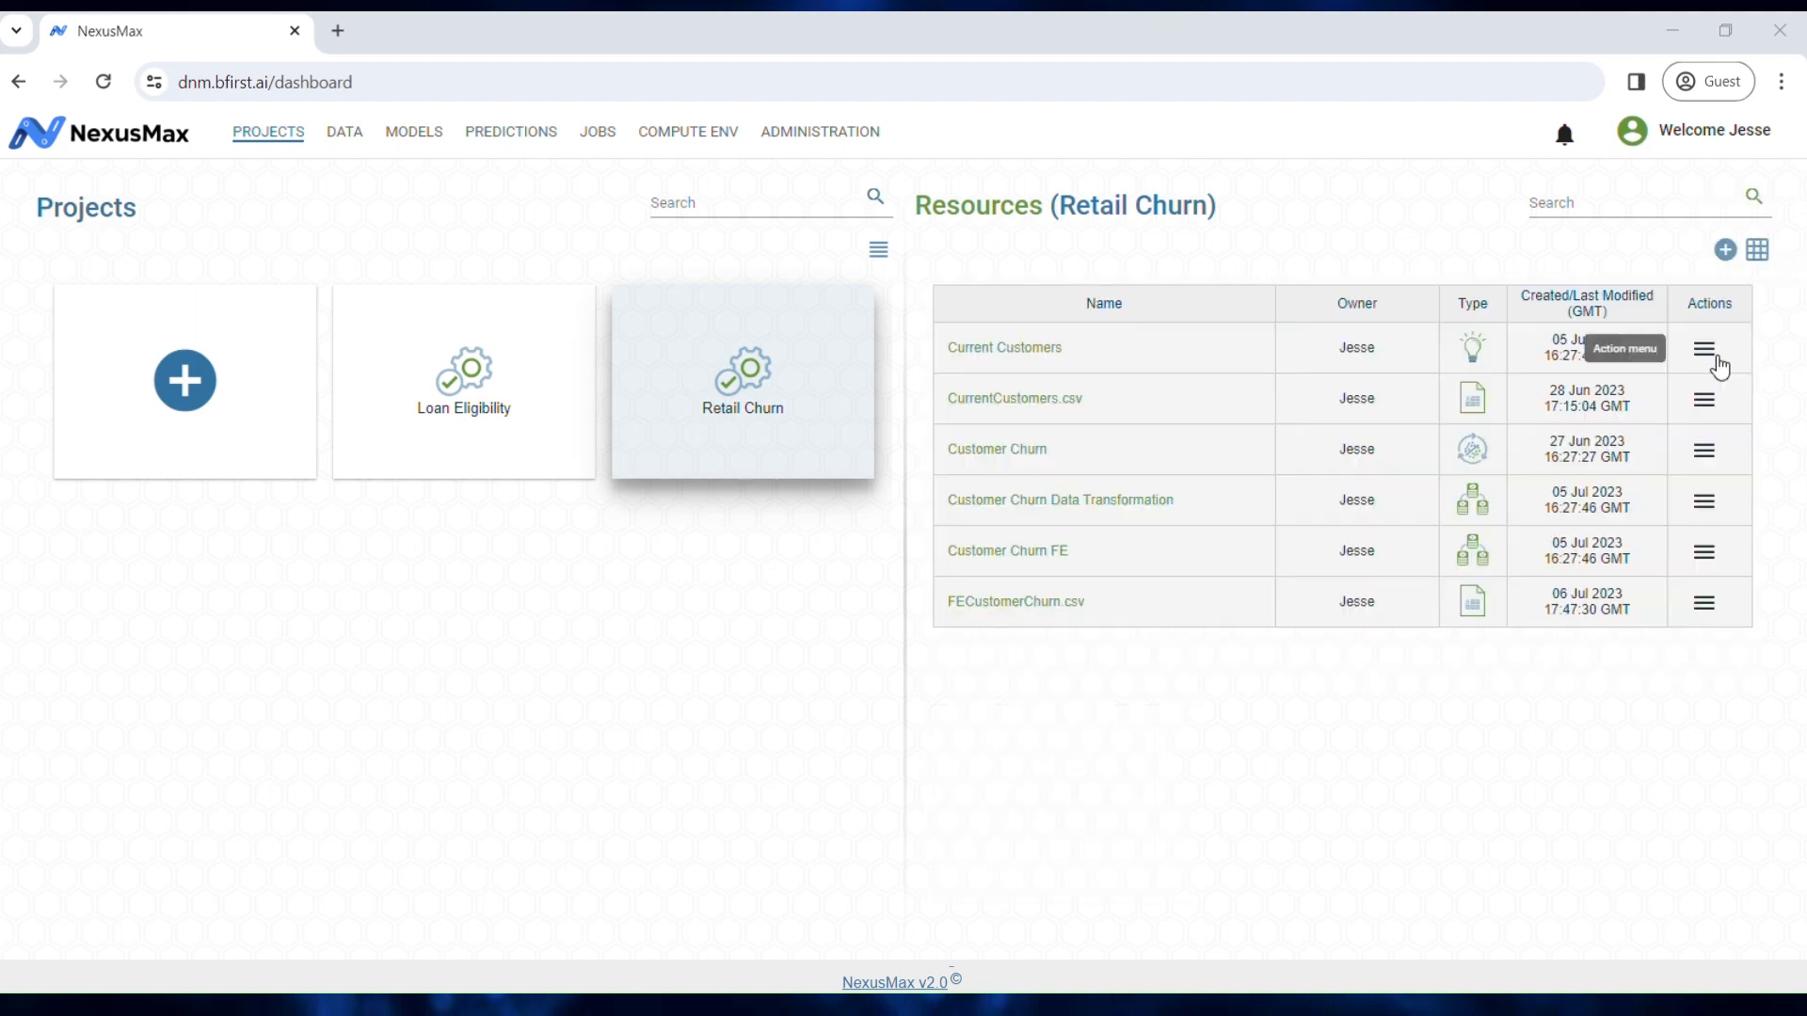
pyautogui.click(1709, 356)
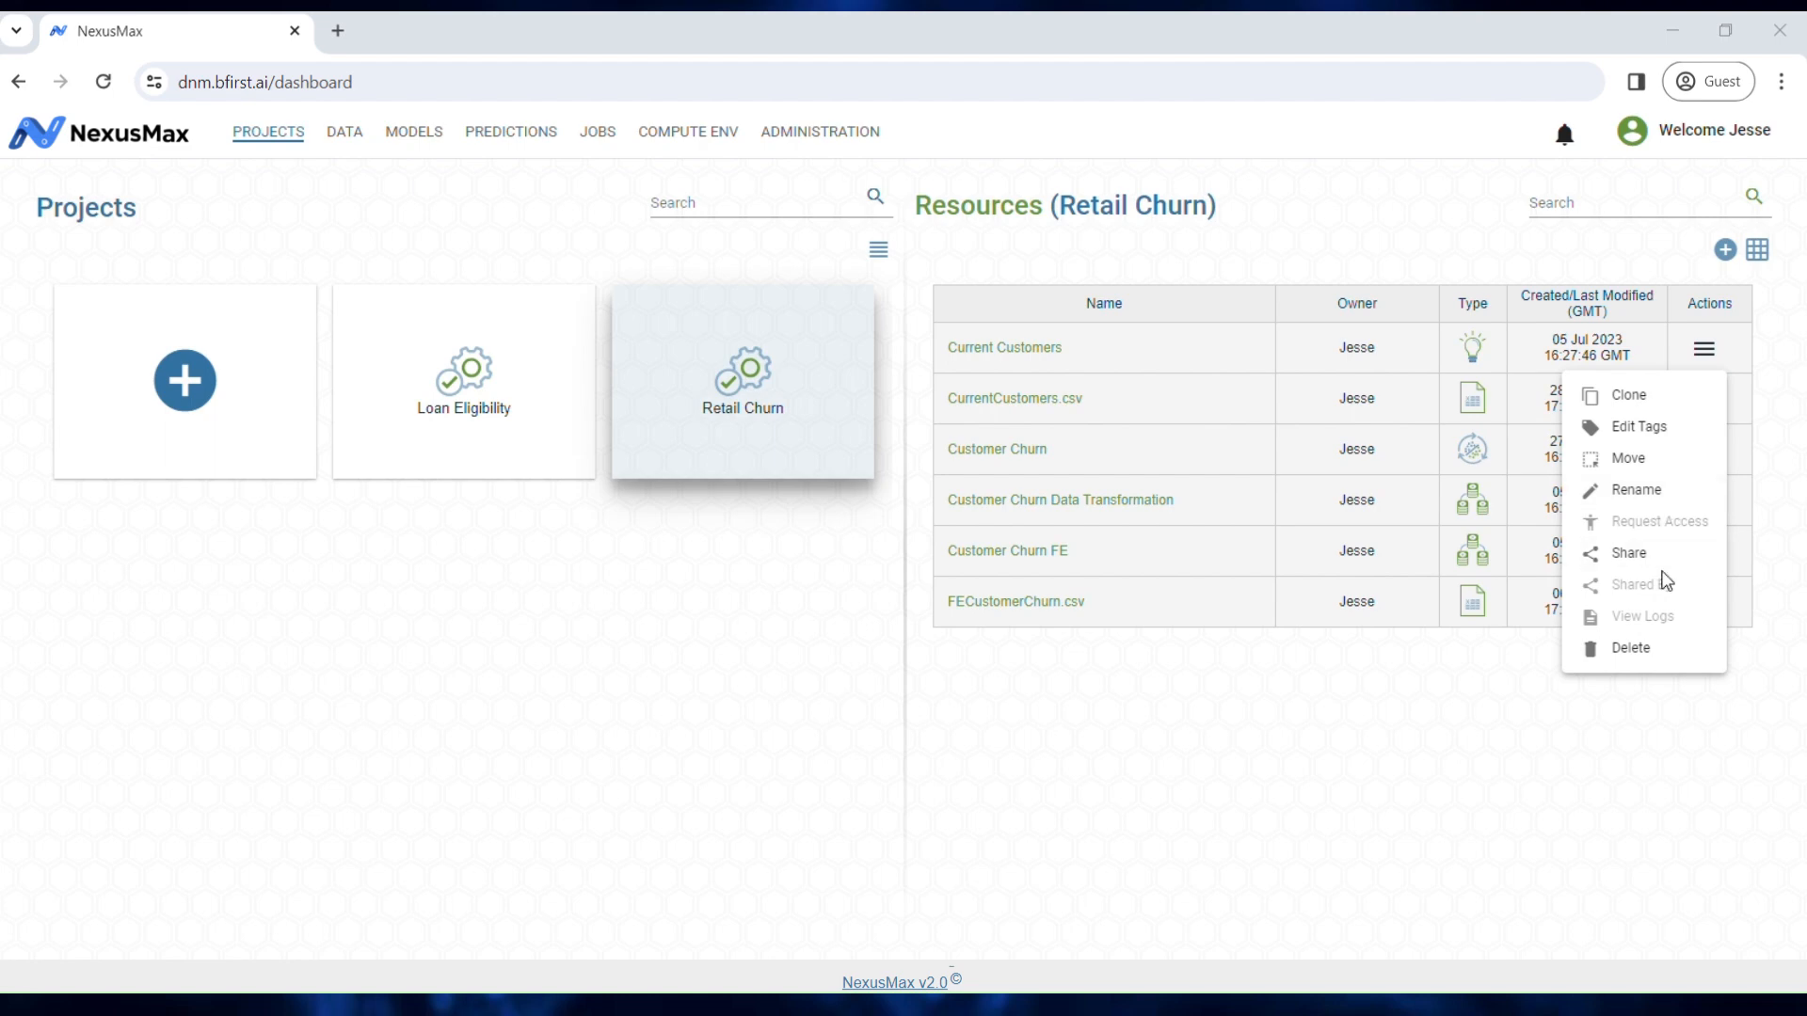
pyautogui.click(1646, 715)
pyautogui.click(1730, 252)
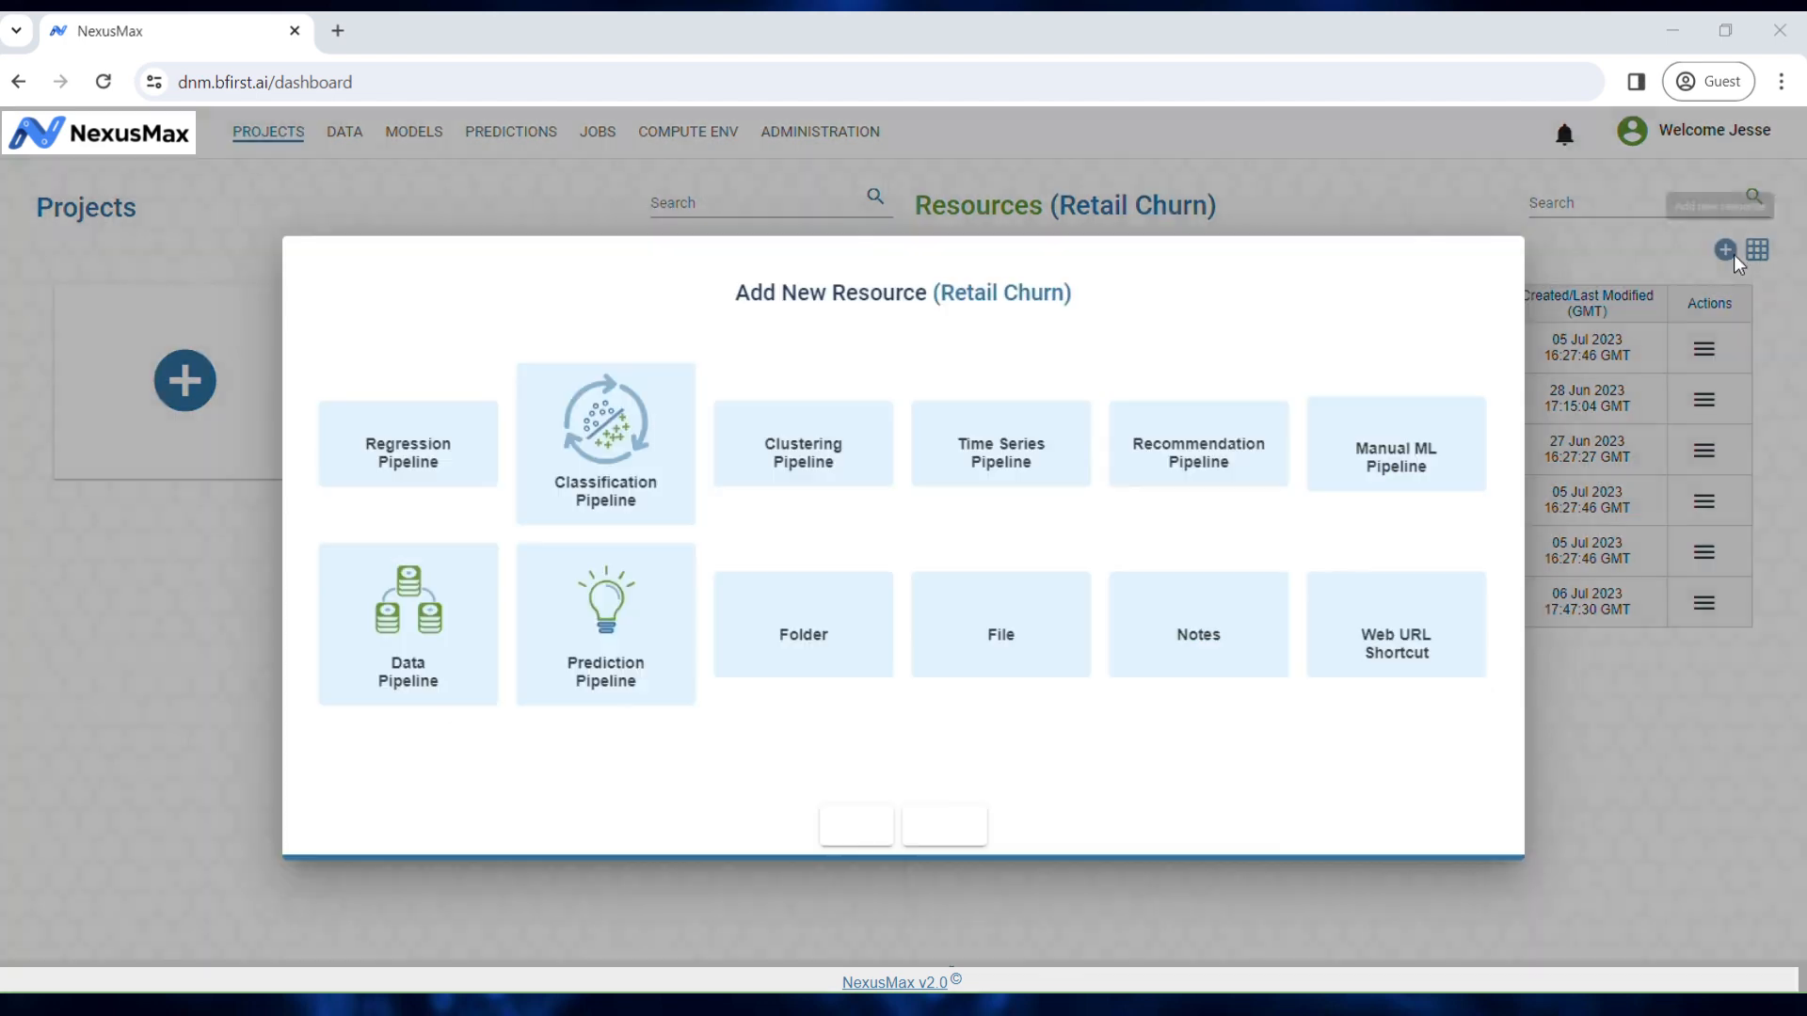
pyautogui.click(1625, 221)
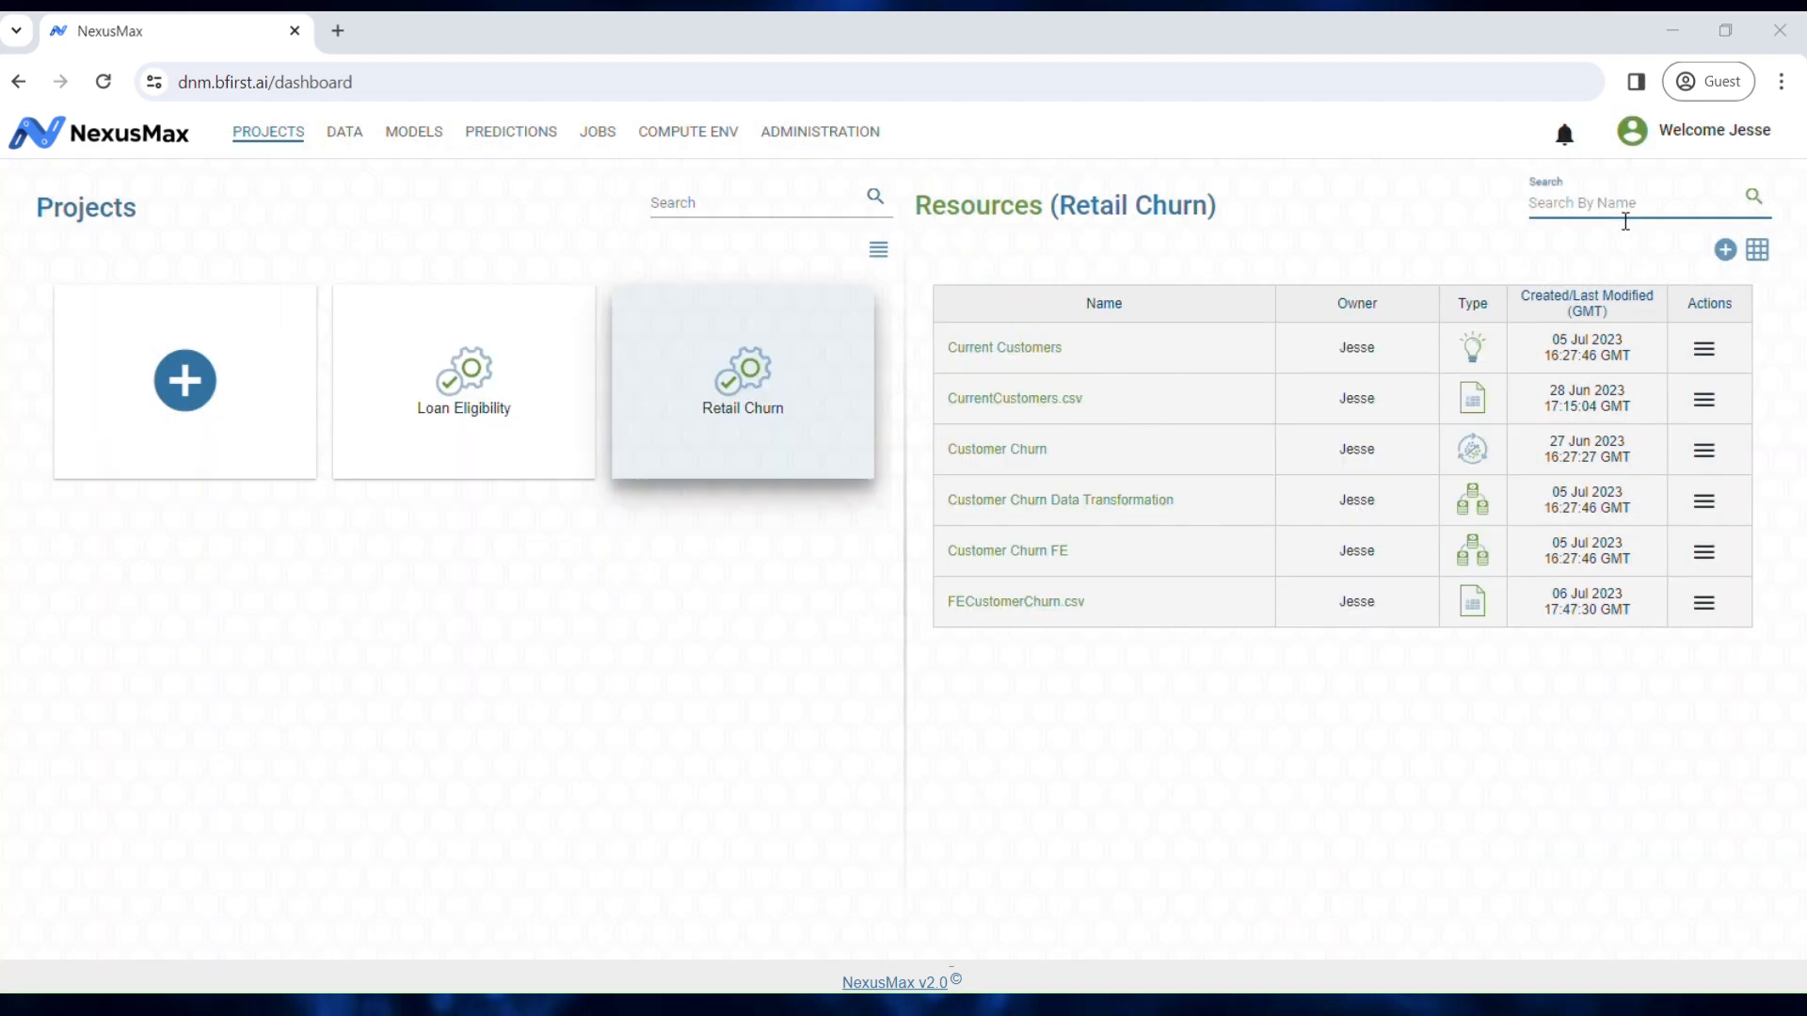
# Step: Filter resources by 'Current', clear the search, restore grid view, and open the Data Catalog
pyautogui.write('Current')
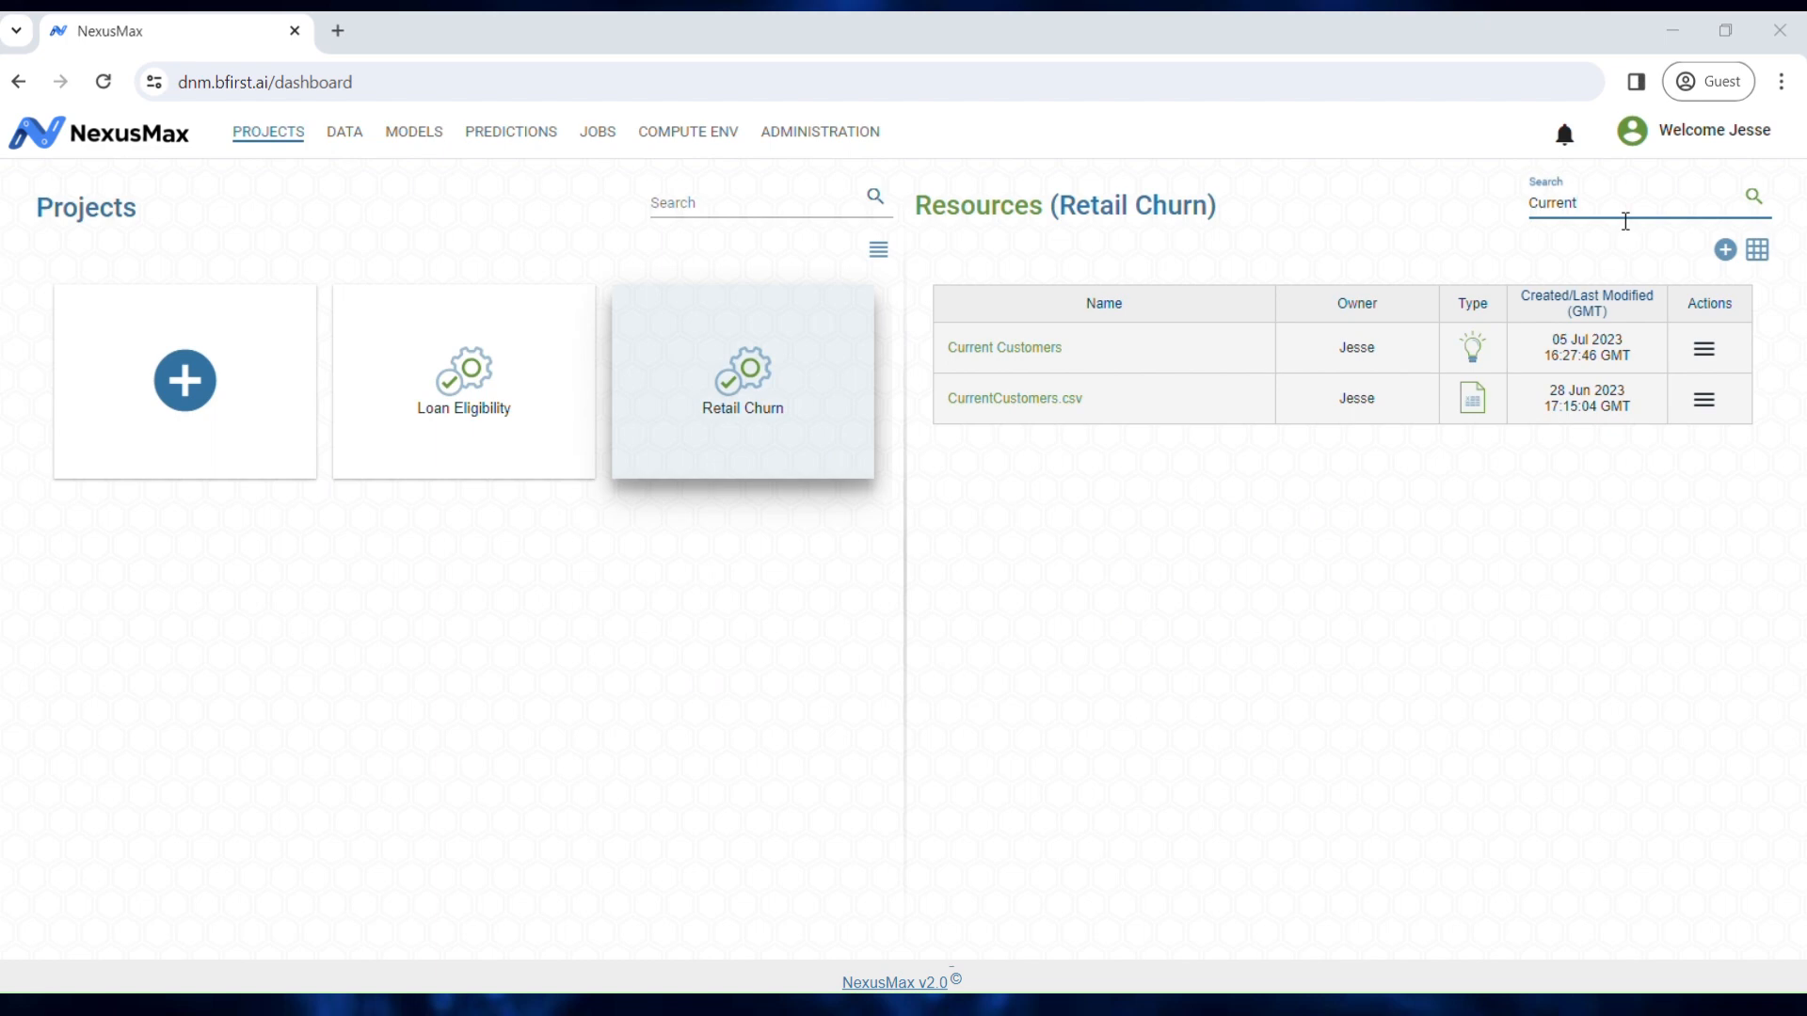
pyautogui.press('BackSpace')
pyautogui.press('BackSpace')
pyautogui.press('BackSpace')
pyautogui.press('BackSpace')
pyautogui.press('BackSpace')
pyautogui.press('BackSpace')
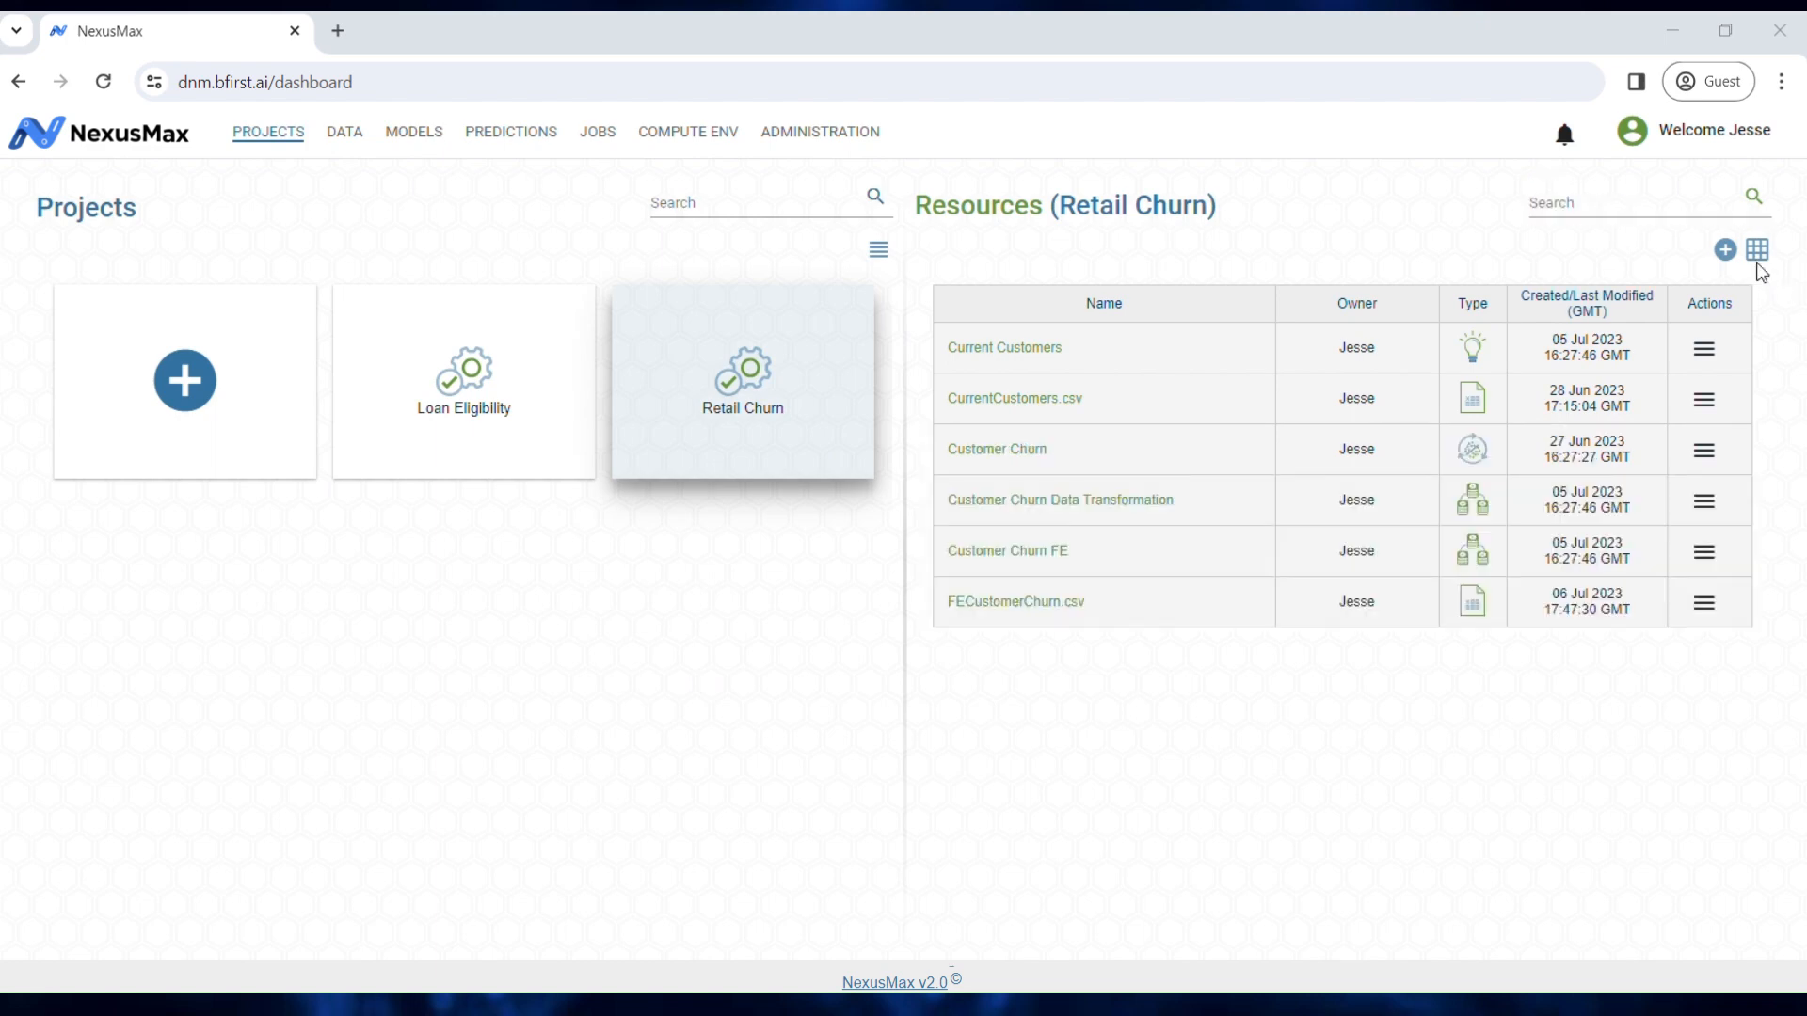
pyautogui.click(1761, 260)
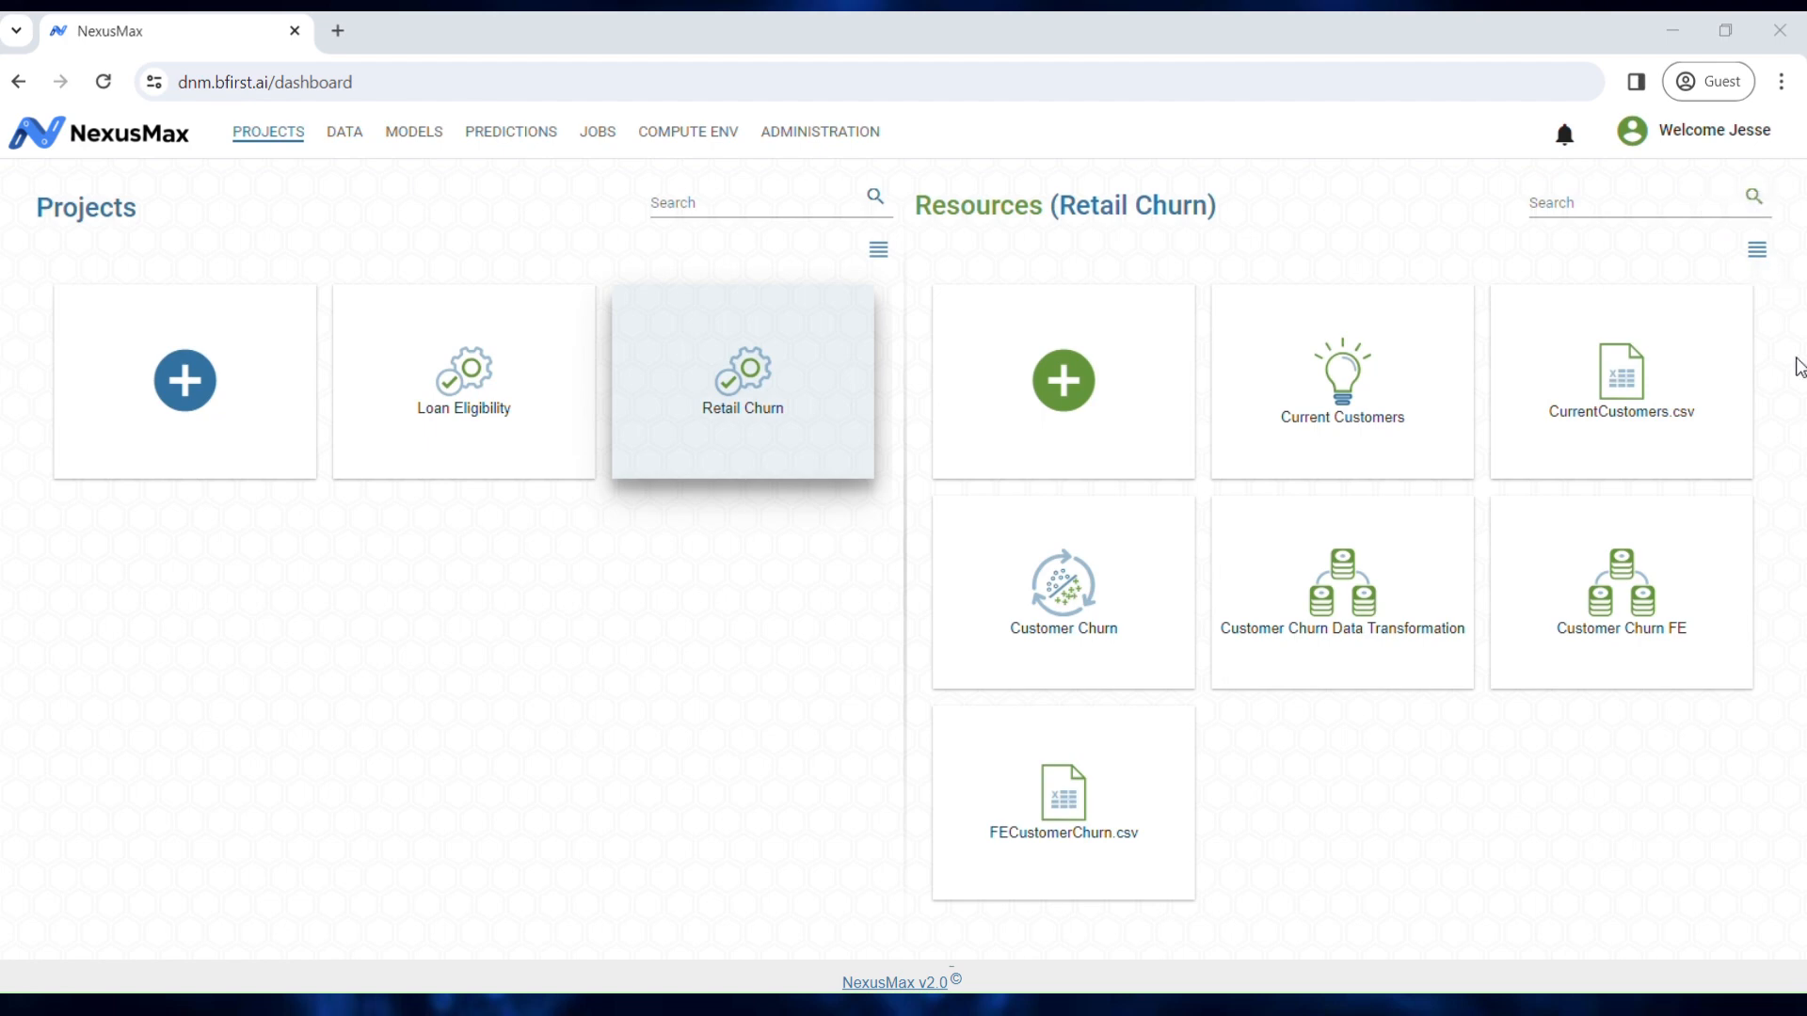
pyautogui.moveTo(1459, 311)
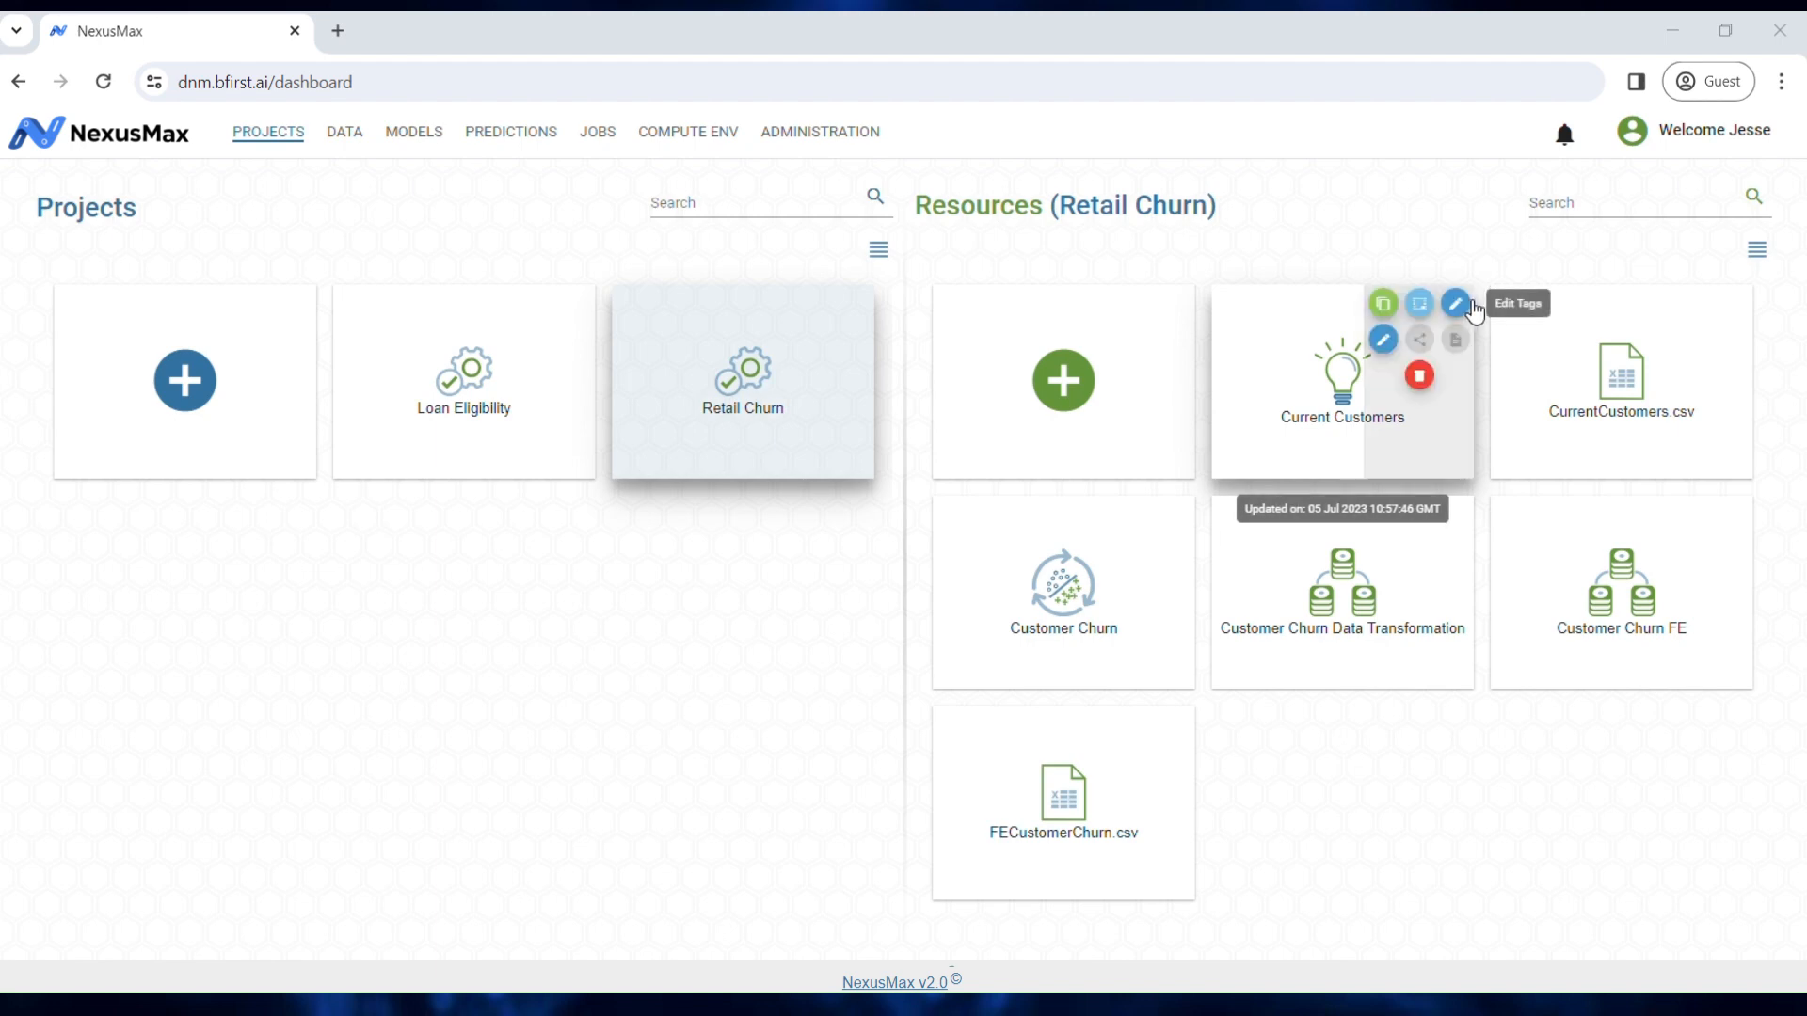
pyautogui.click(366, 140)
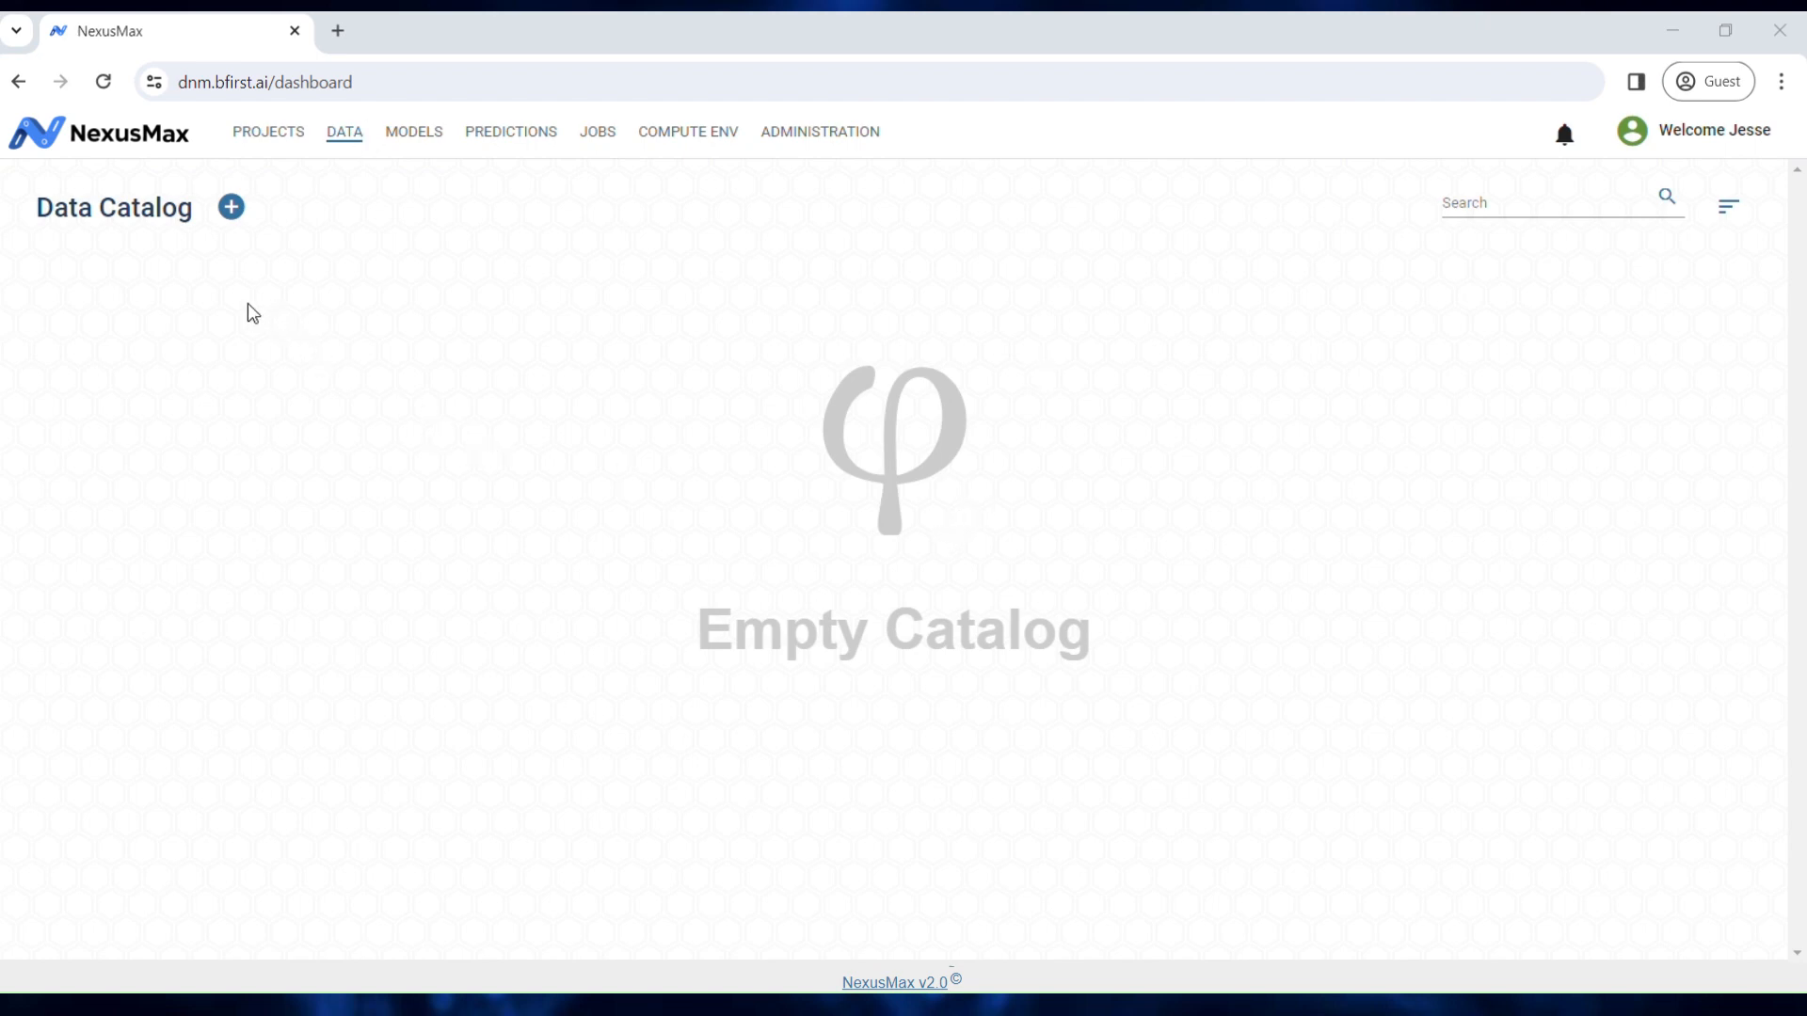
# Step: Create a 'Customer Eligibility' pipeline under the Loan Eligibility project, then open the Model Catalog
pyautogui.click(231, 207)
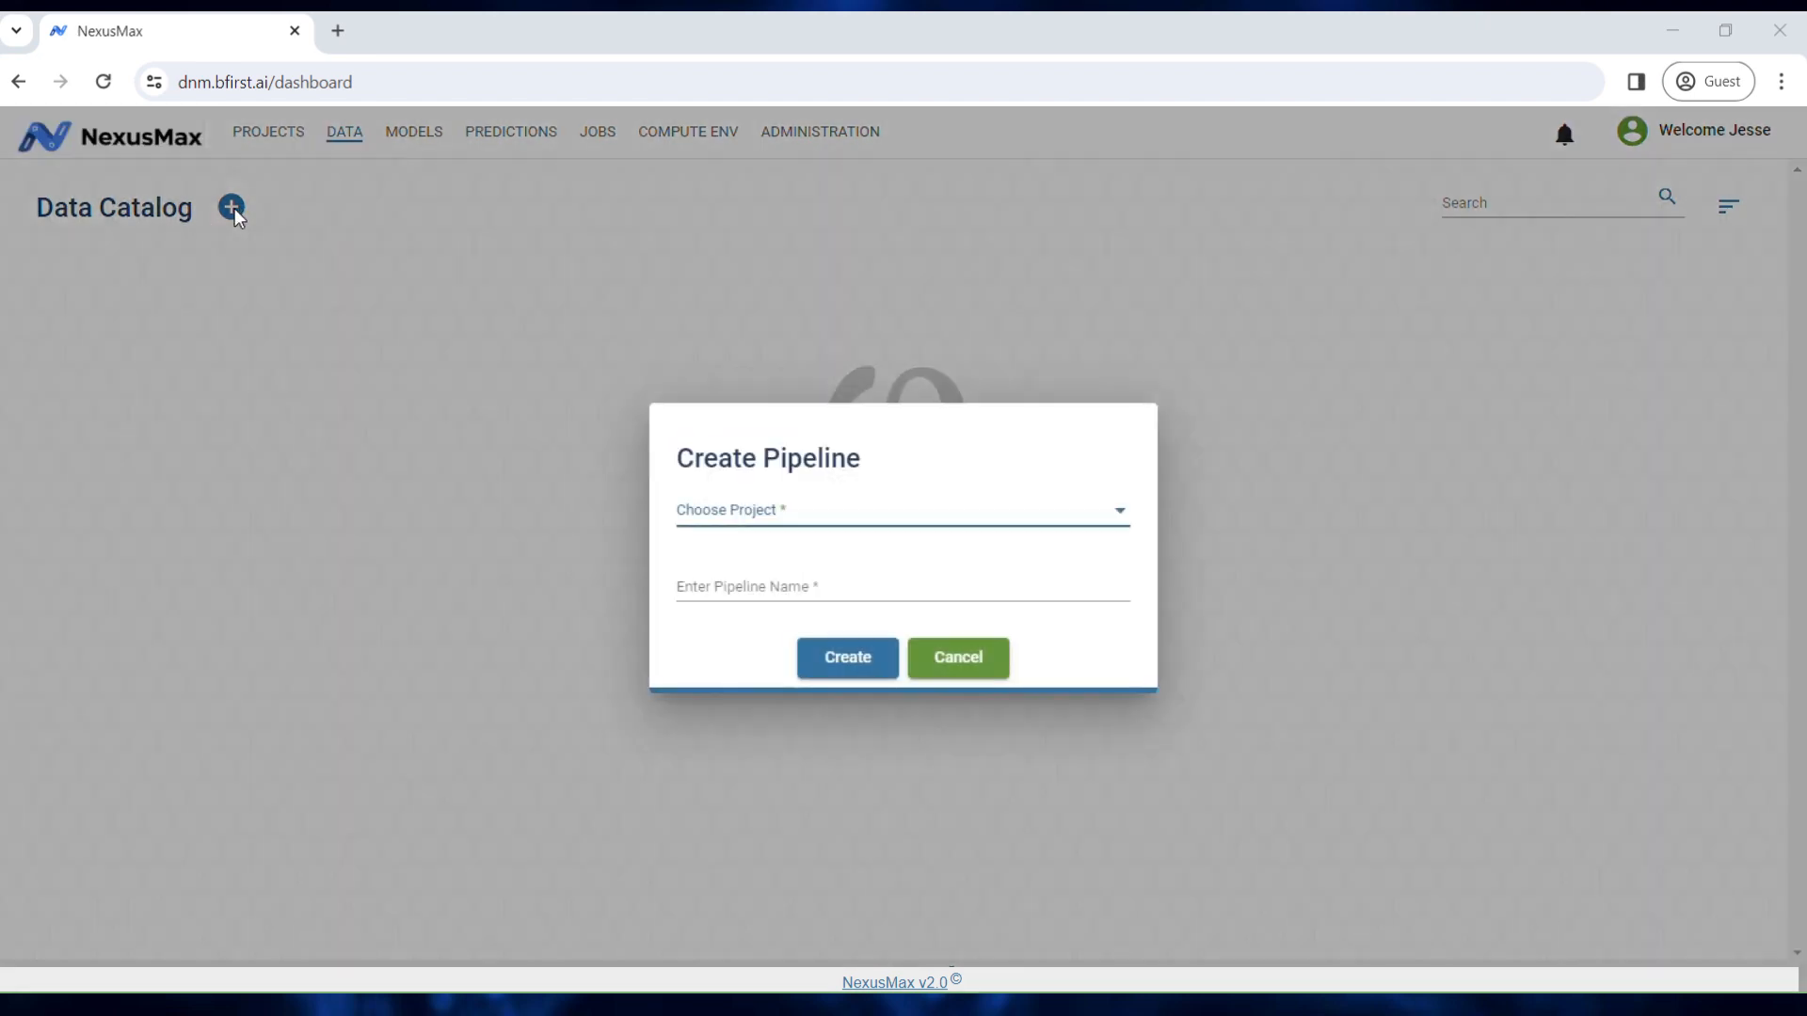
pyautogui.click(793, 512)
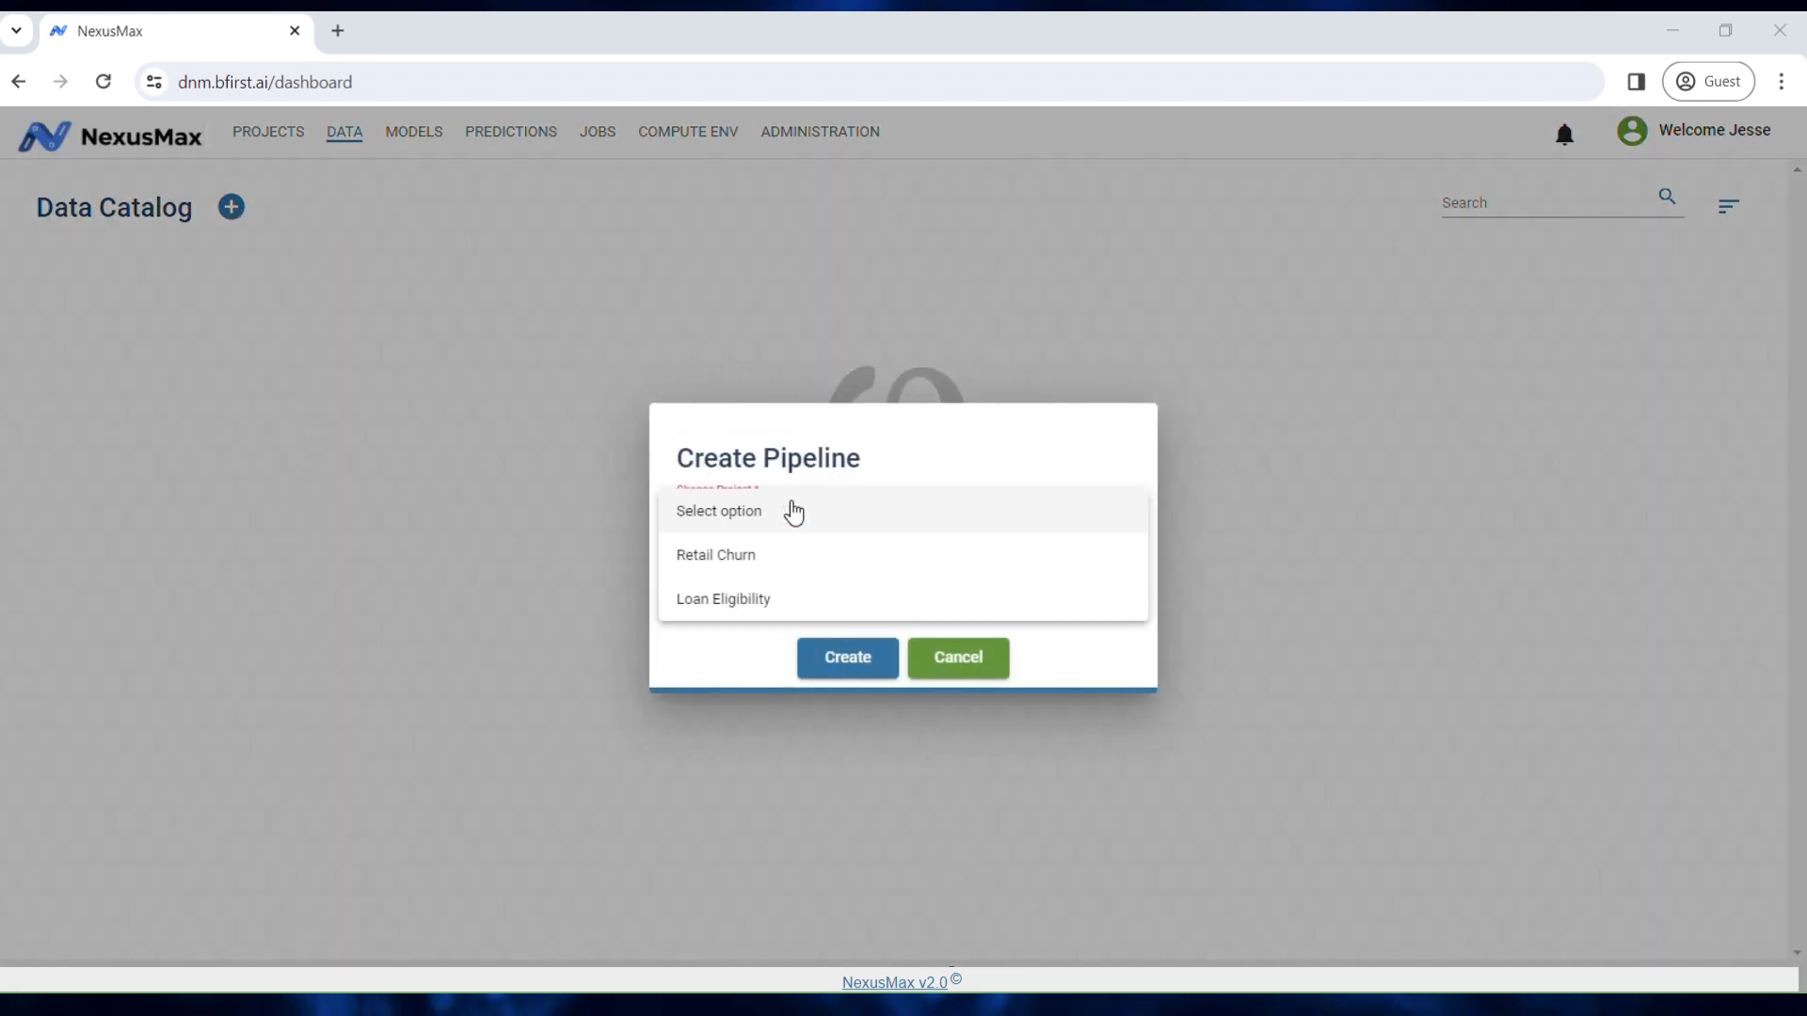
pyautogui.click(790, 599)
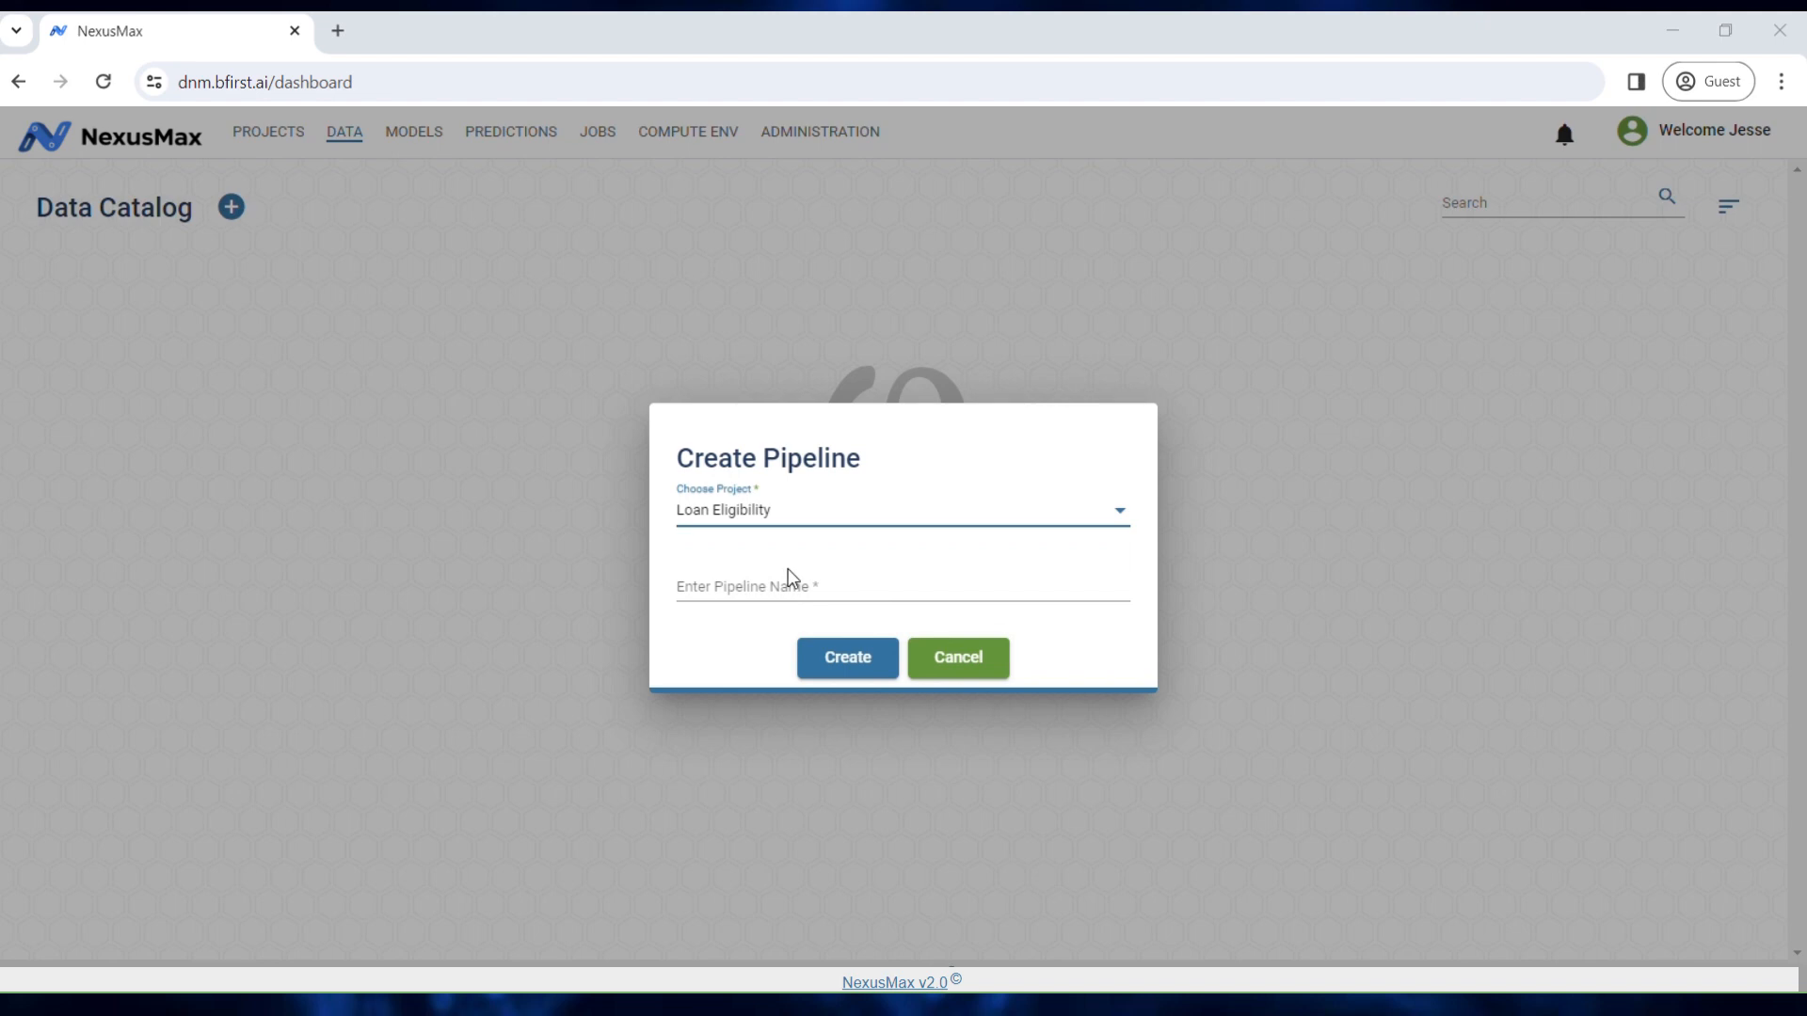
pyautogui.click(799, 591)
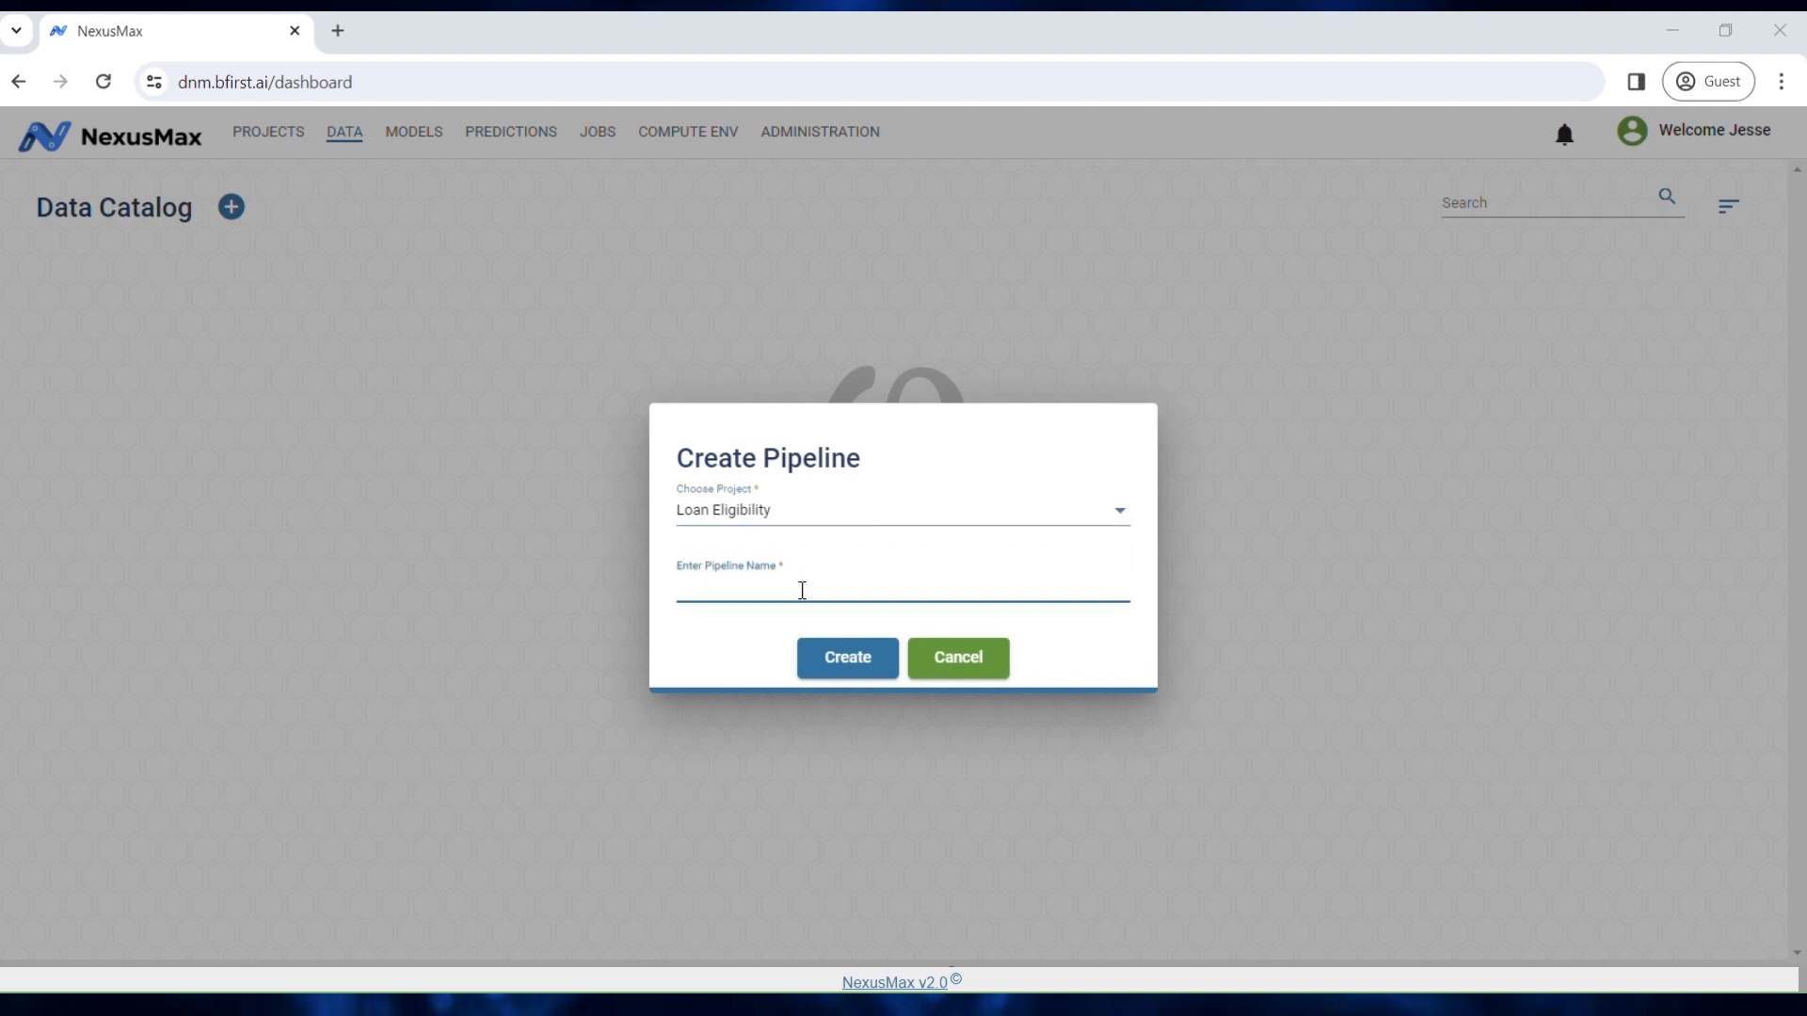
pyautogui.write('Customer Eligibility')
pyautogui.click(1054, 653)
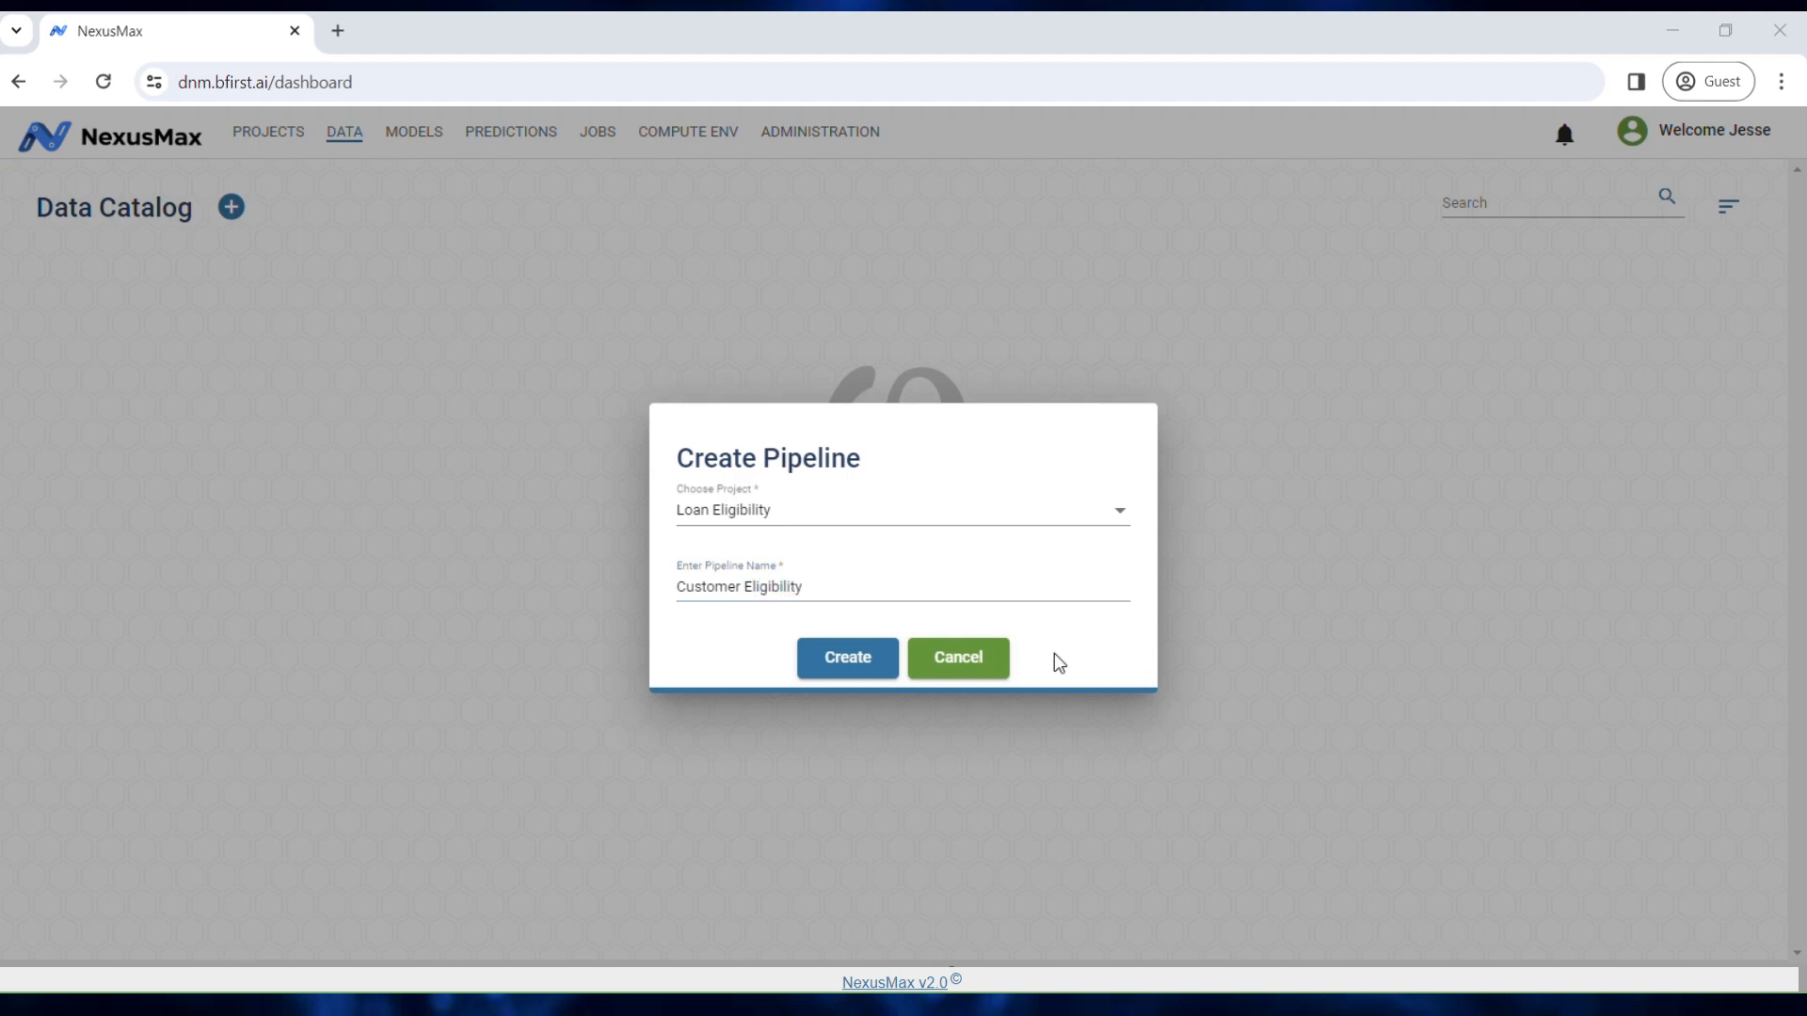
pyautogui.click(847, 659)
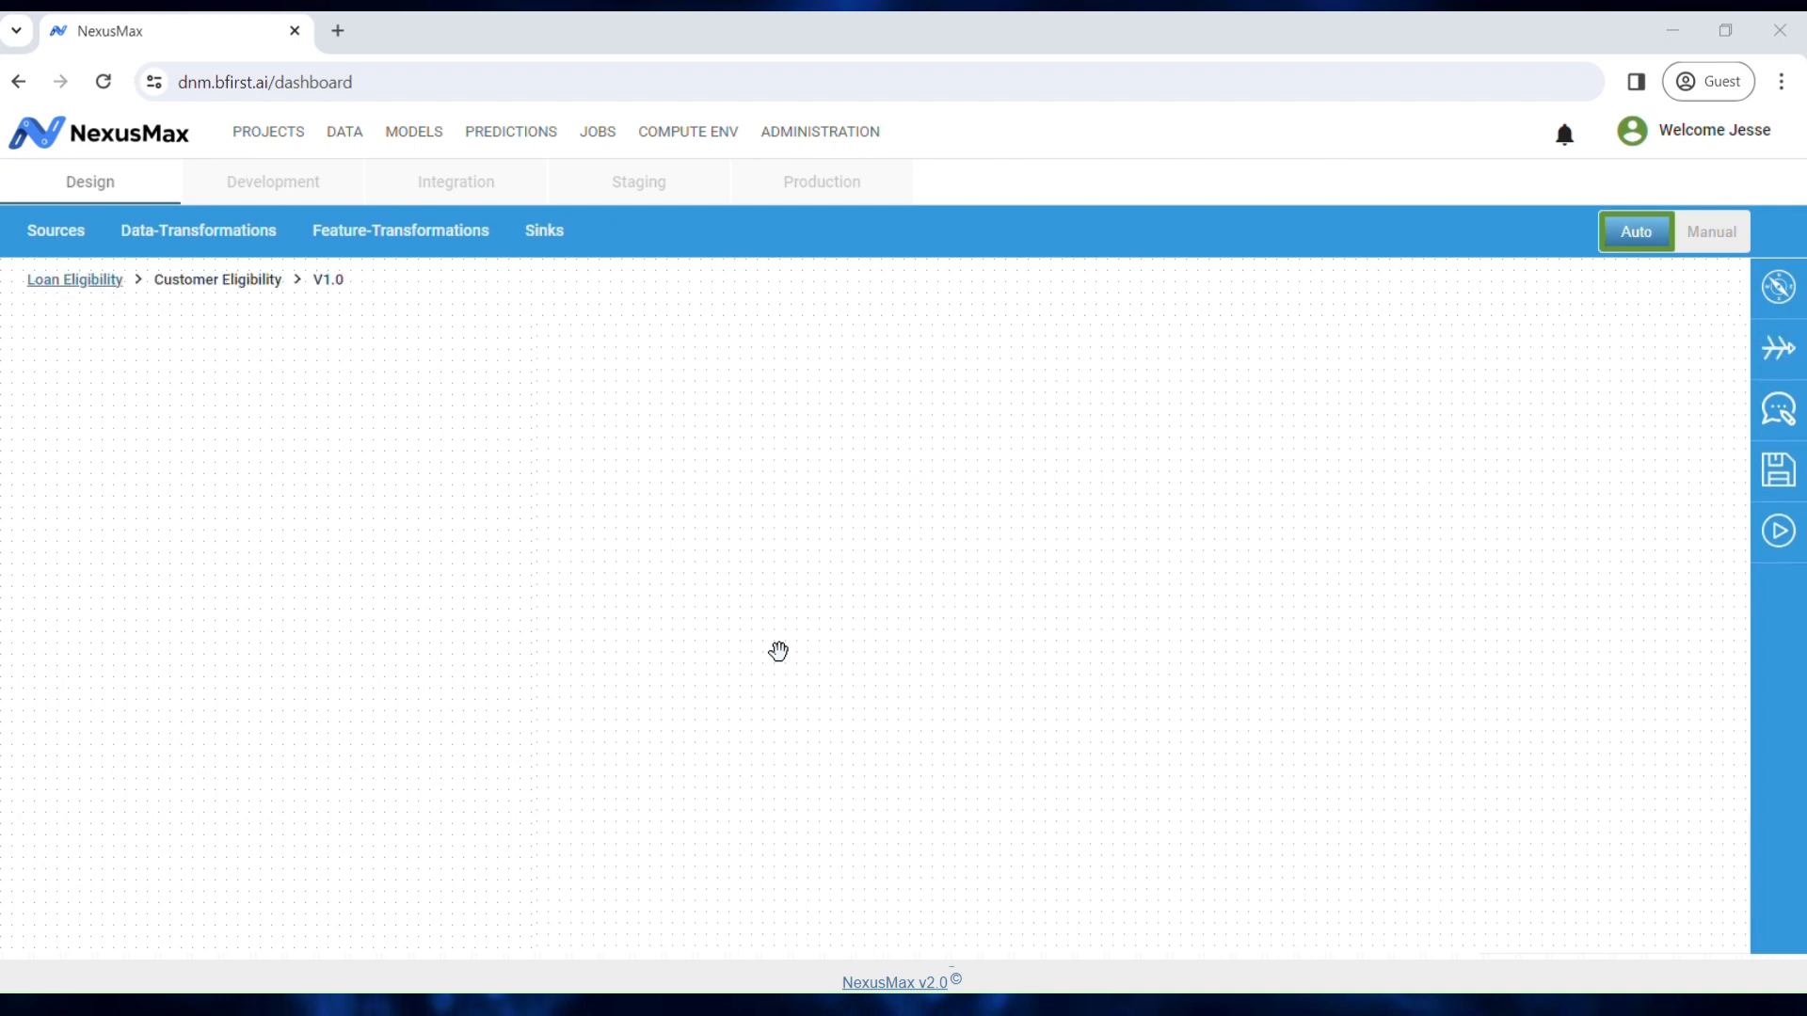
pyautogui.click(422, 137)
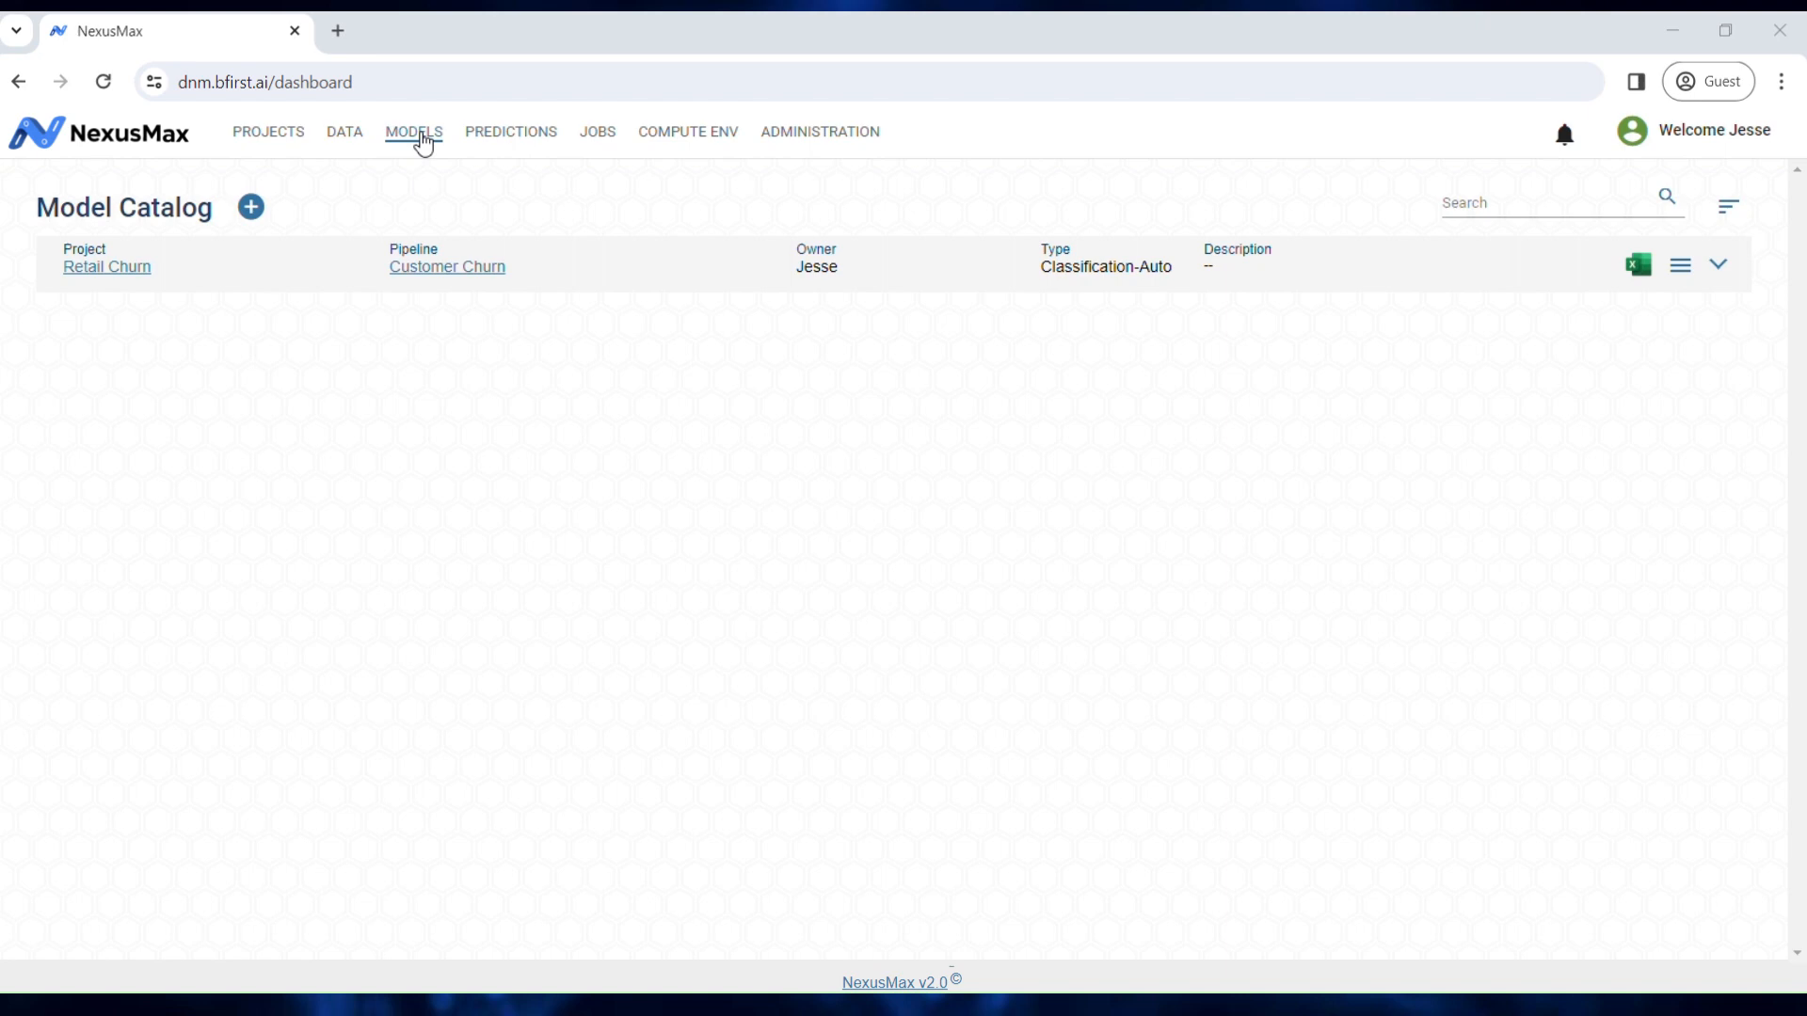
# Step: Download Customer Churn's entry as xlsx, then open Share With Group and cancel sharing
pyautogui.click(1653, 273)
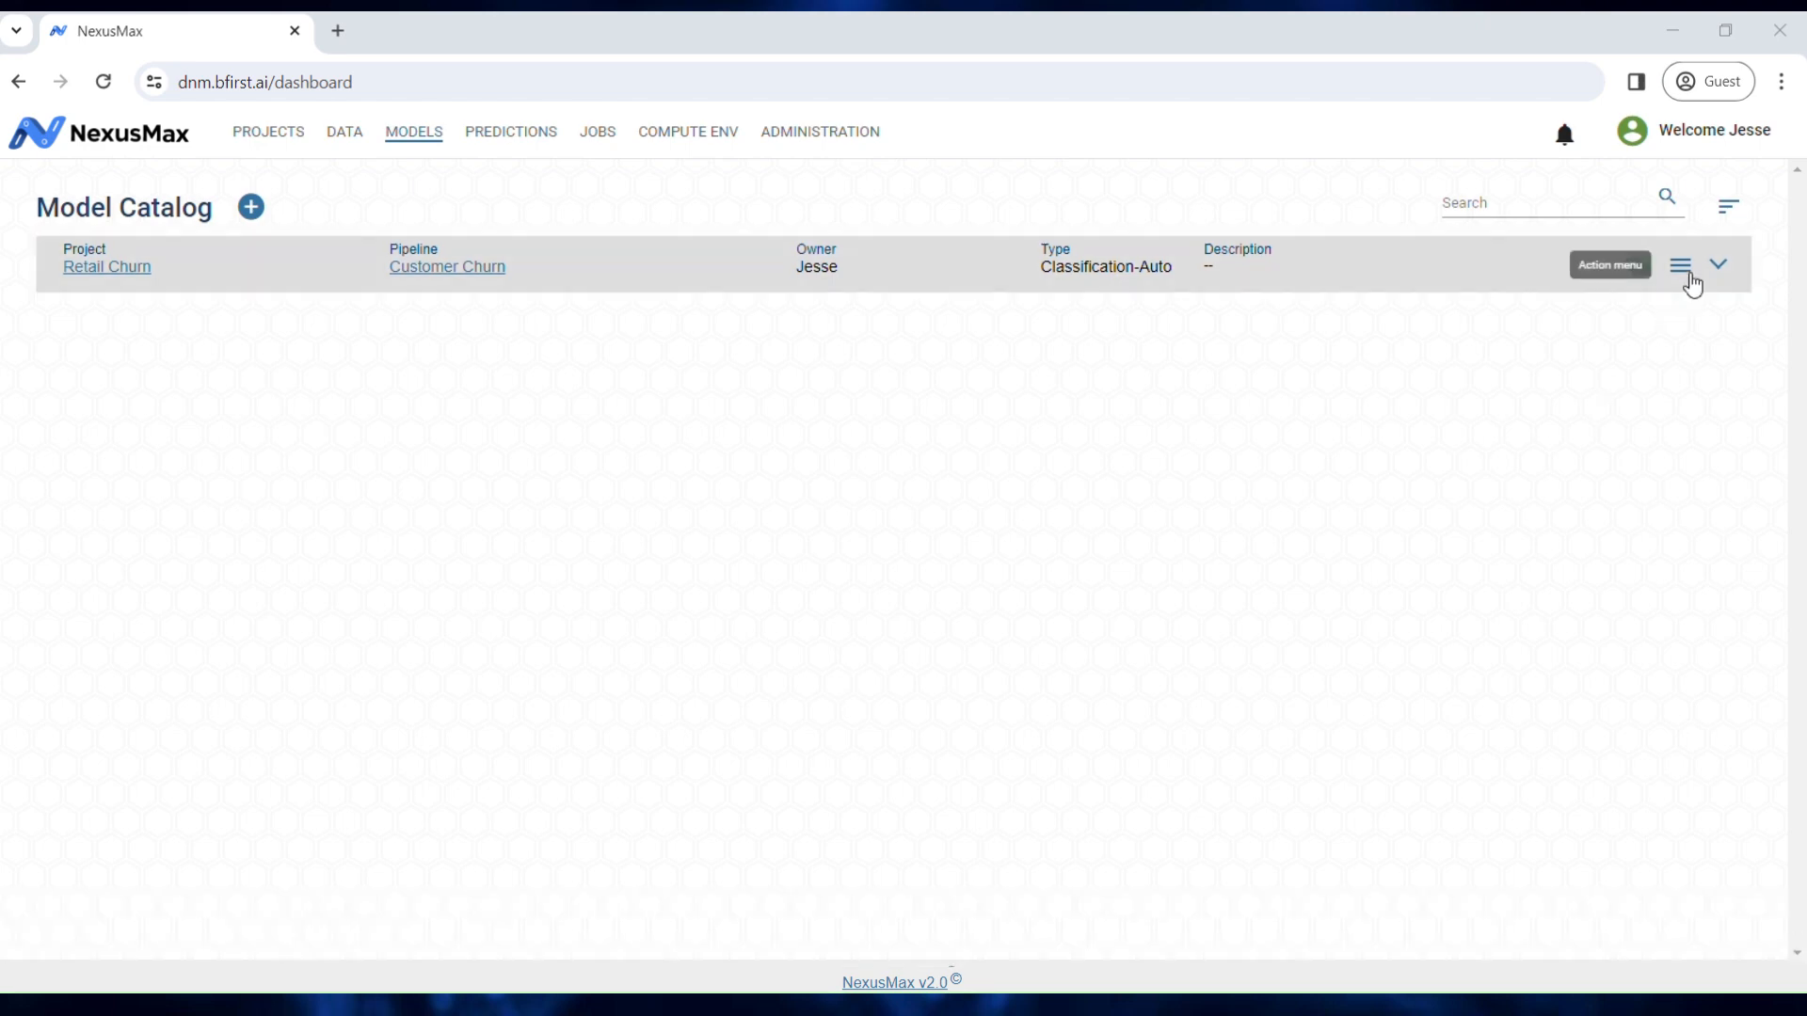
pyautogui.click(1682, 268)
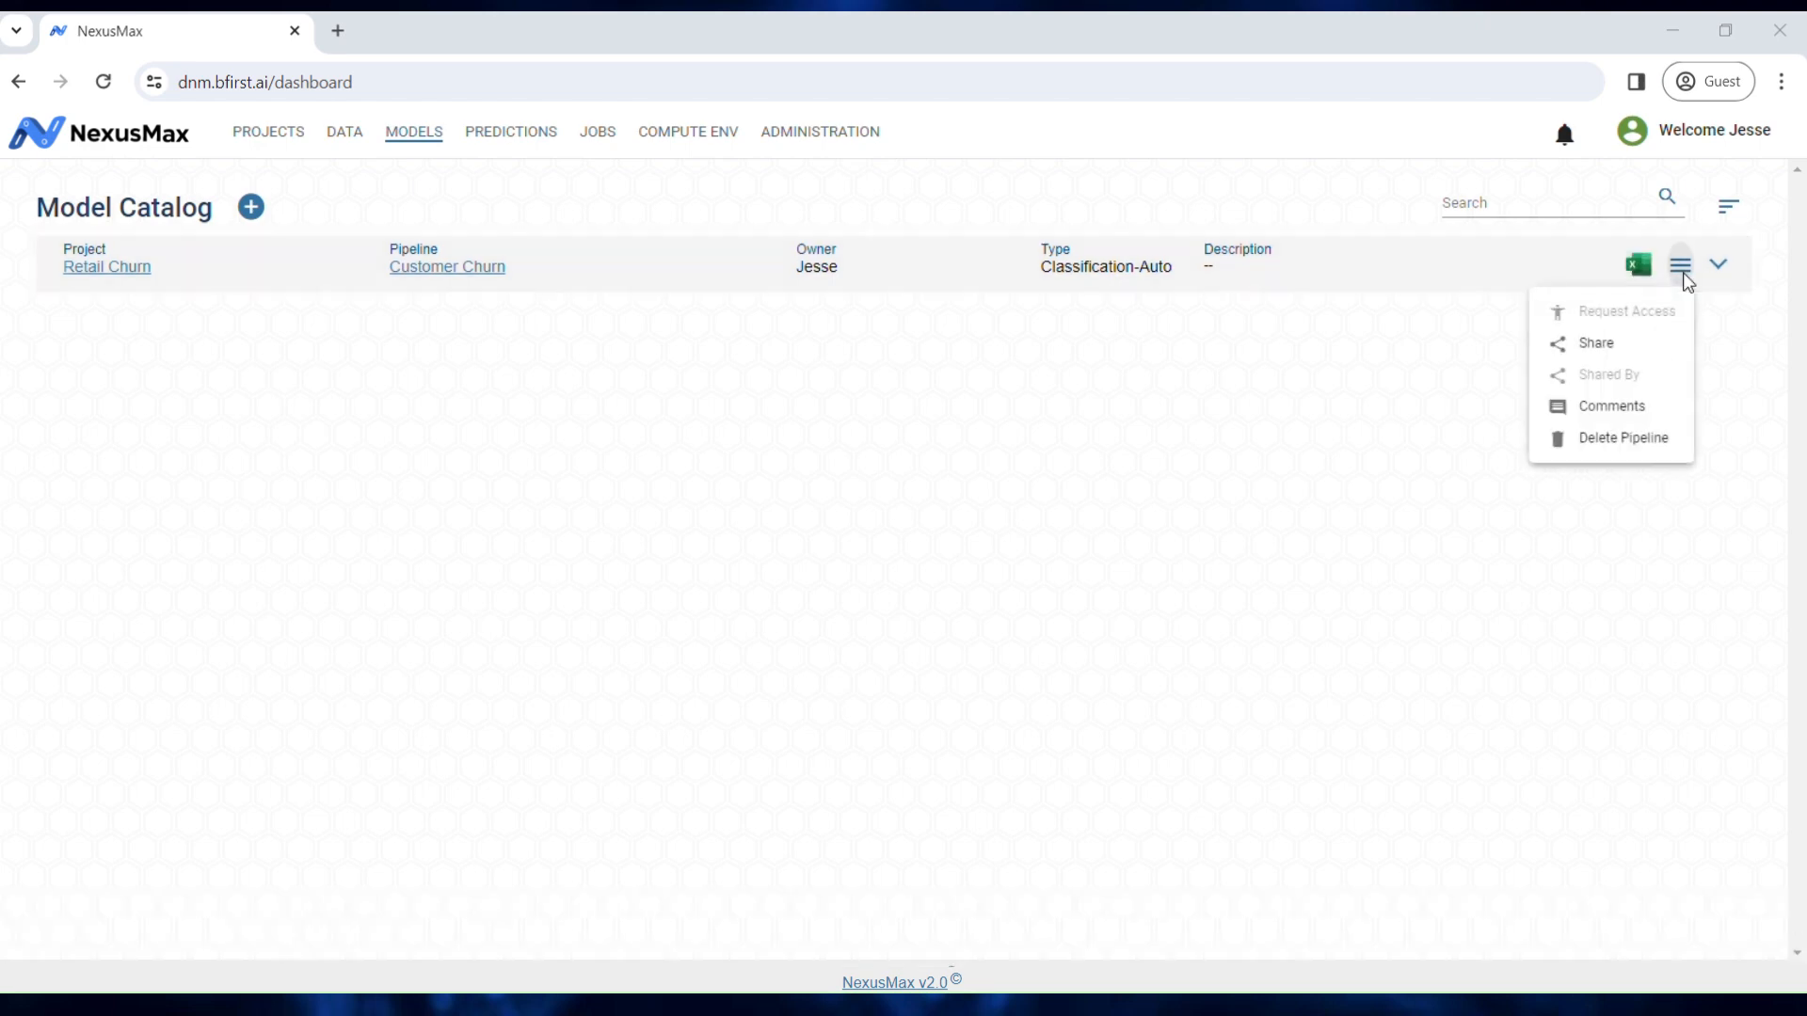
pyautogui.click(1640, 350)
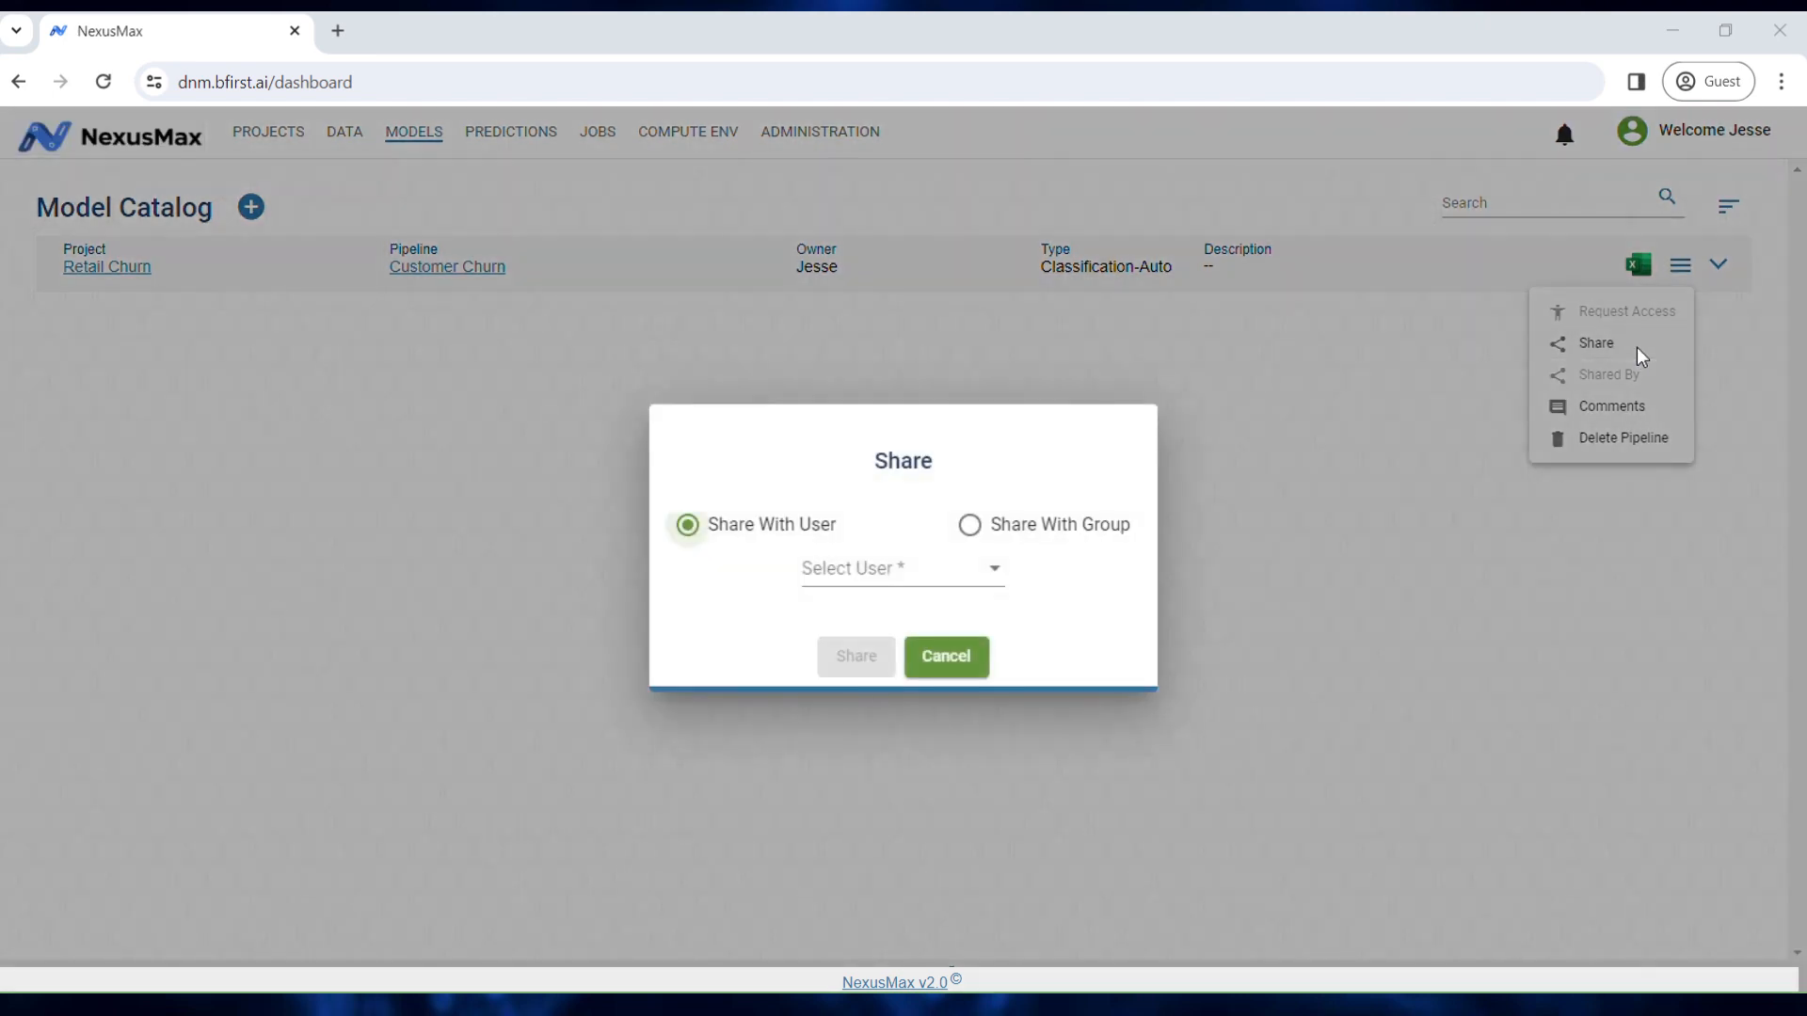
pyautogui.click(971, 527)
pyautogui.click(964, 656)
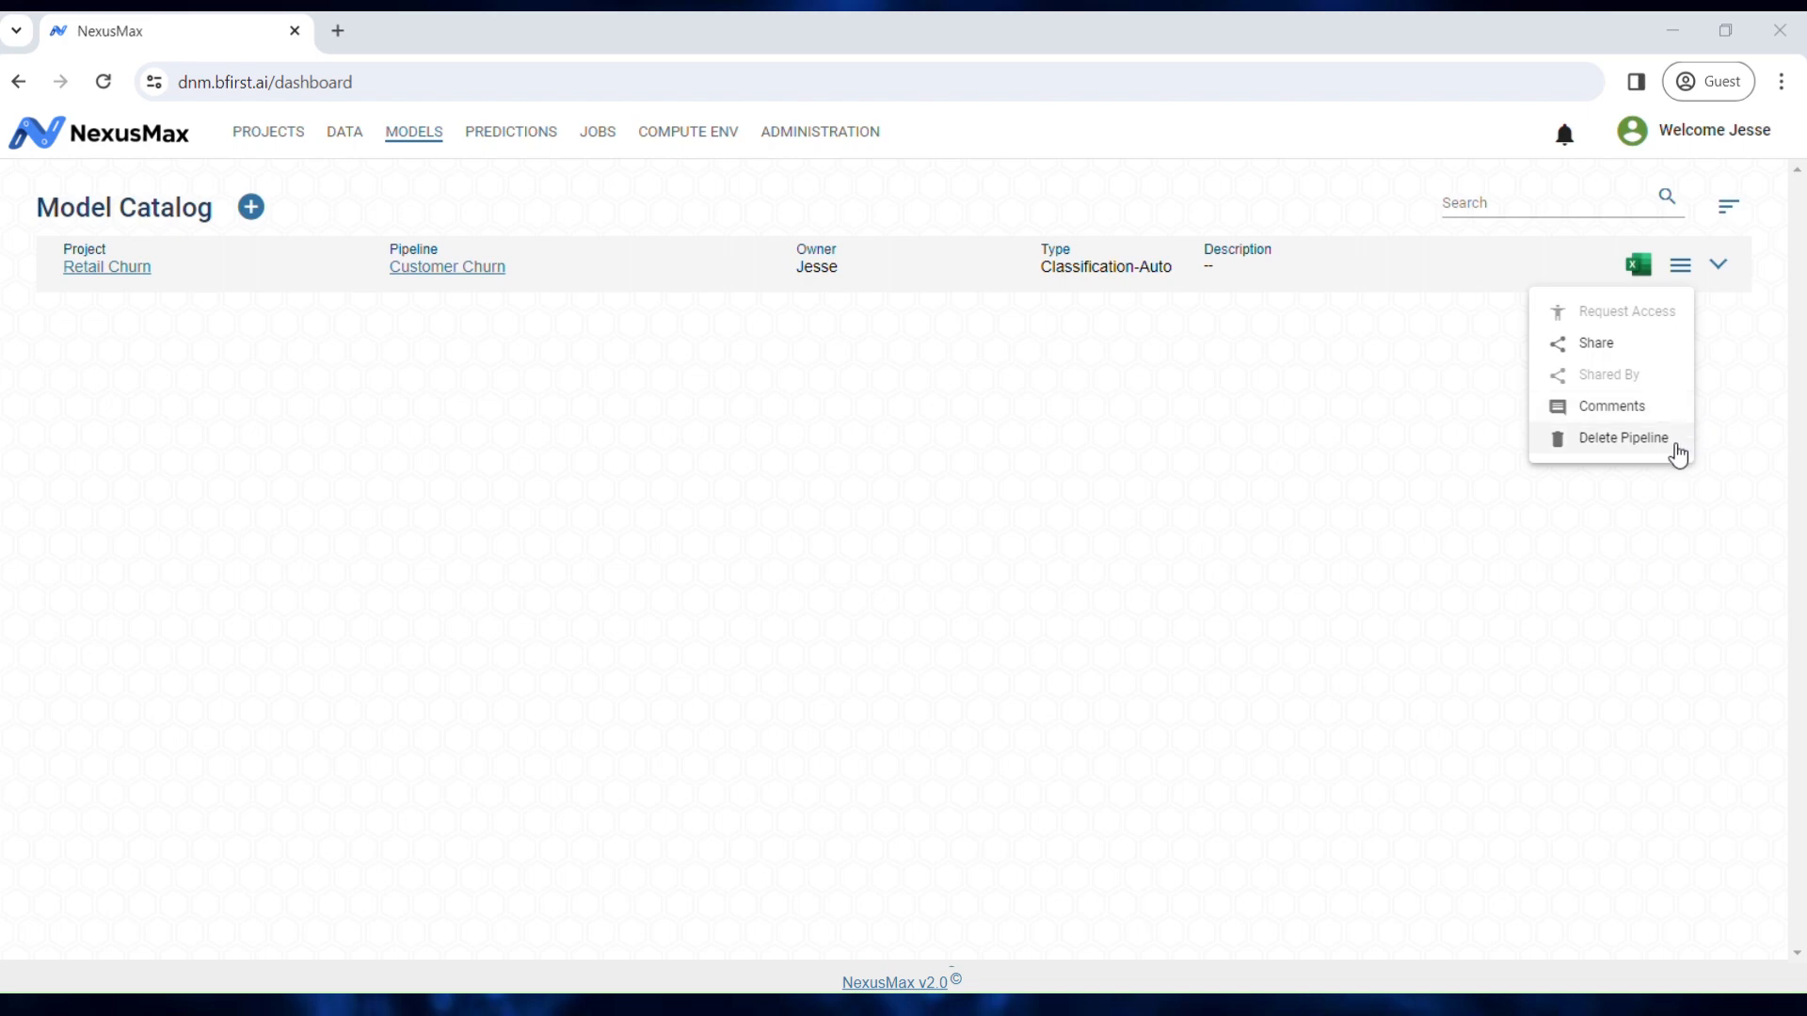
pyautogui.click(1736, 273)
# Step: Expand Customer Churn and view the RandomForestClassifier model's best hyperparameters from its actions menu
pyautogui.click(1739, 279)
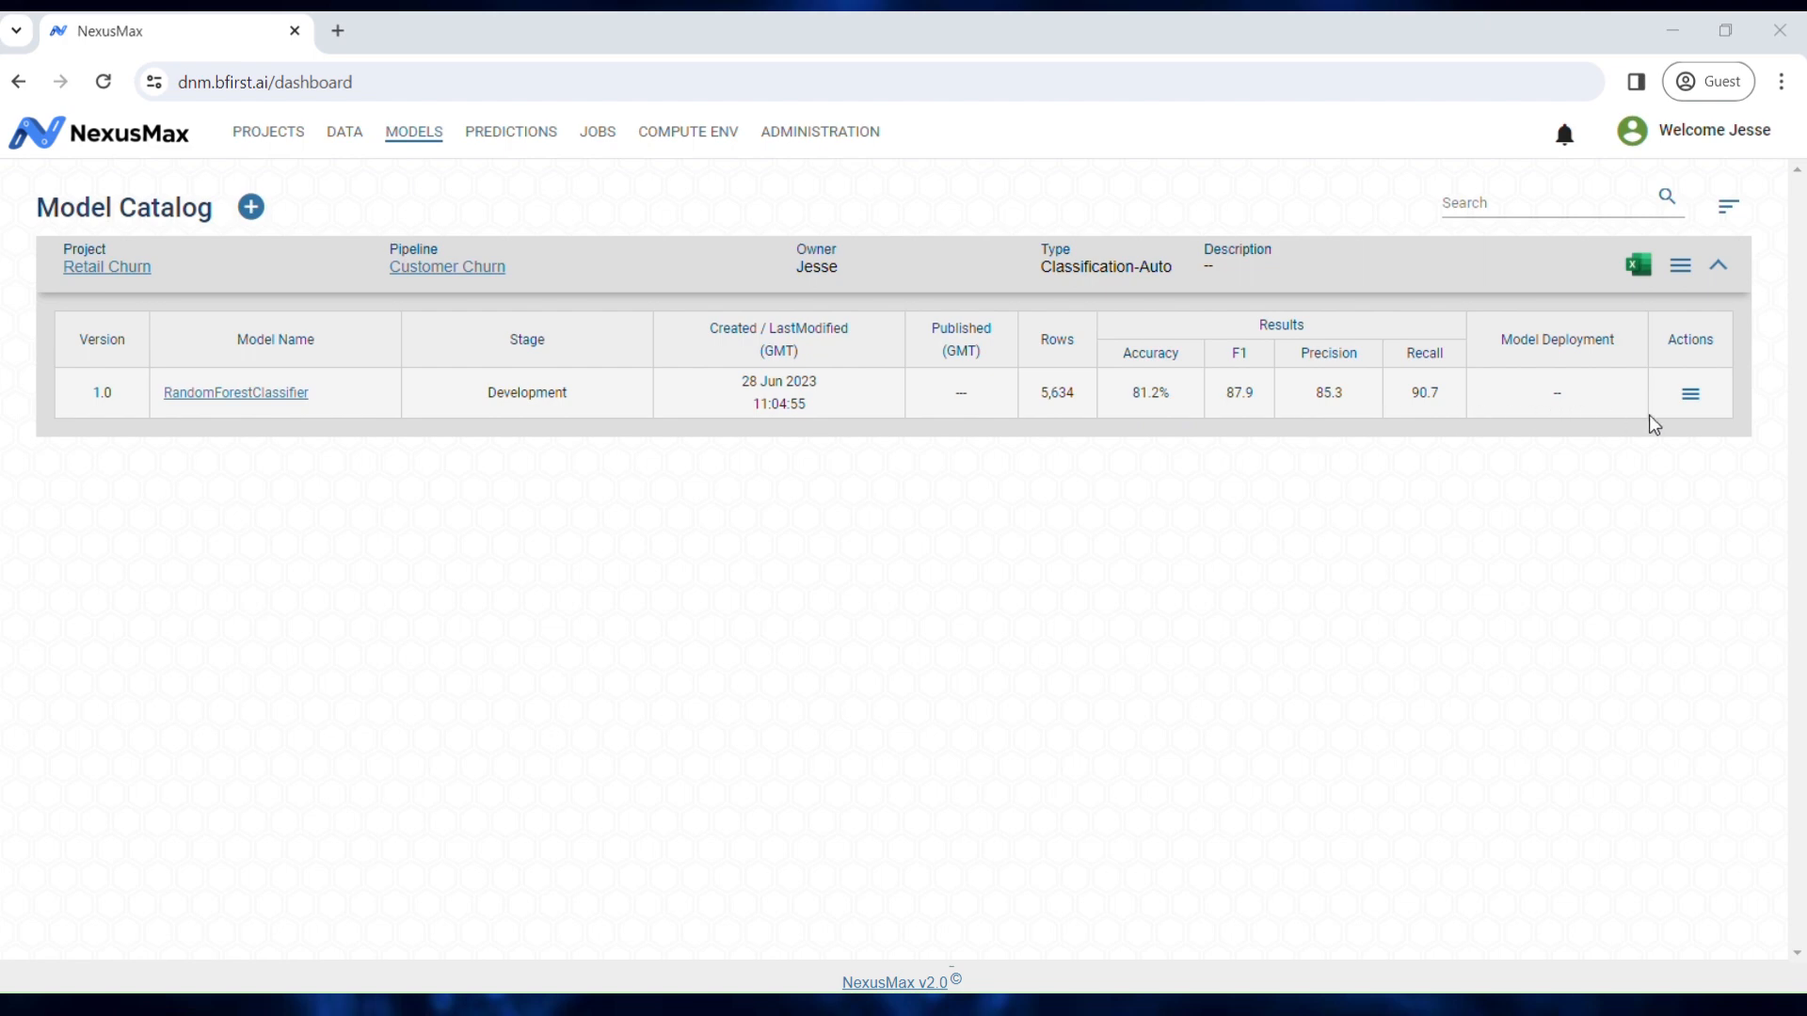
pyautogui.click(1689, 396)
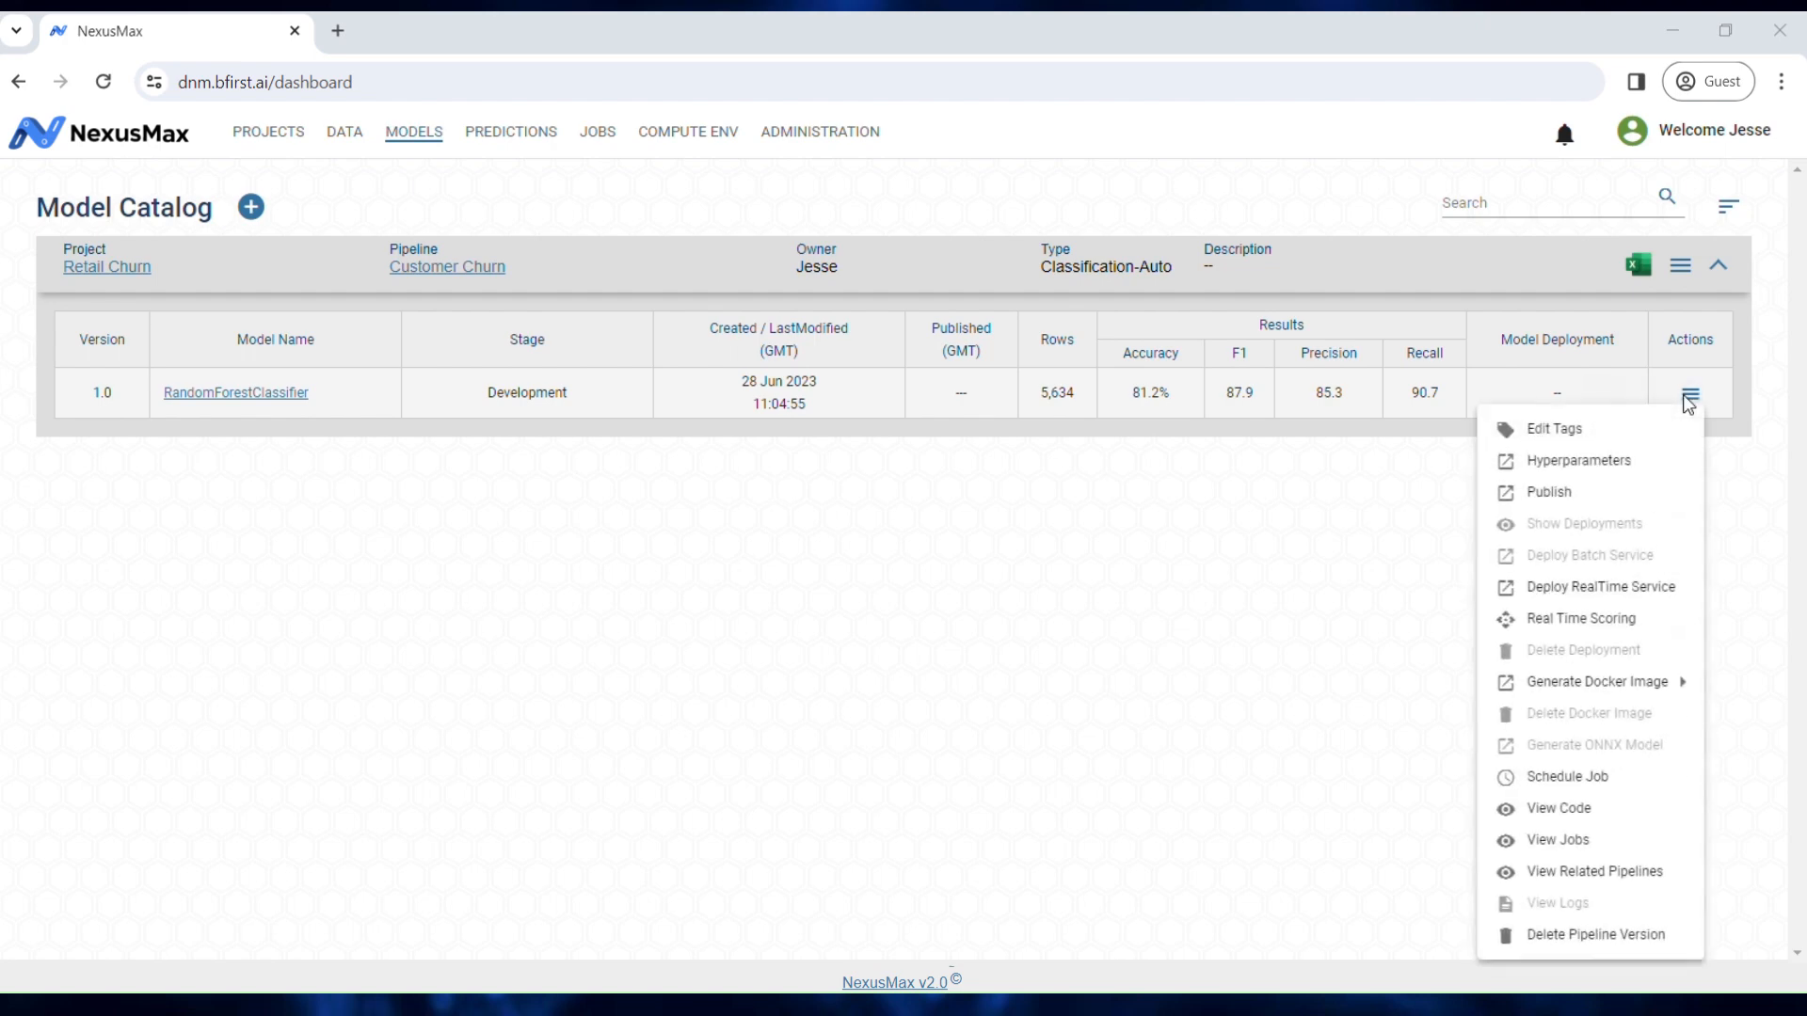
pyautogui.click(1626, 470)
pyautogui.click(1617, 469)
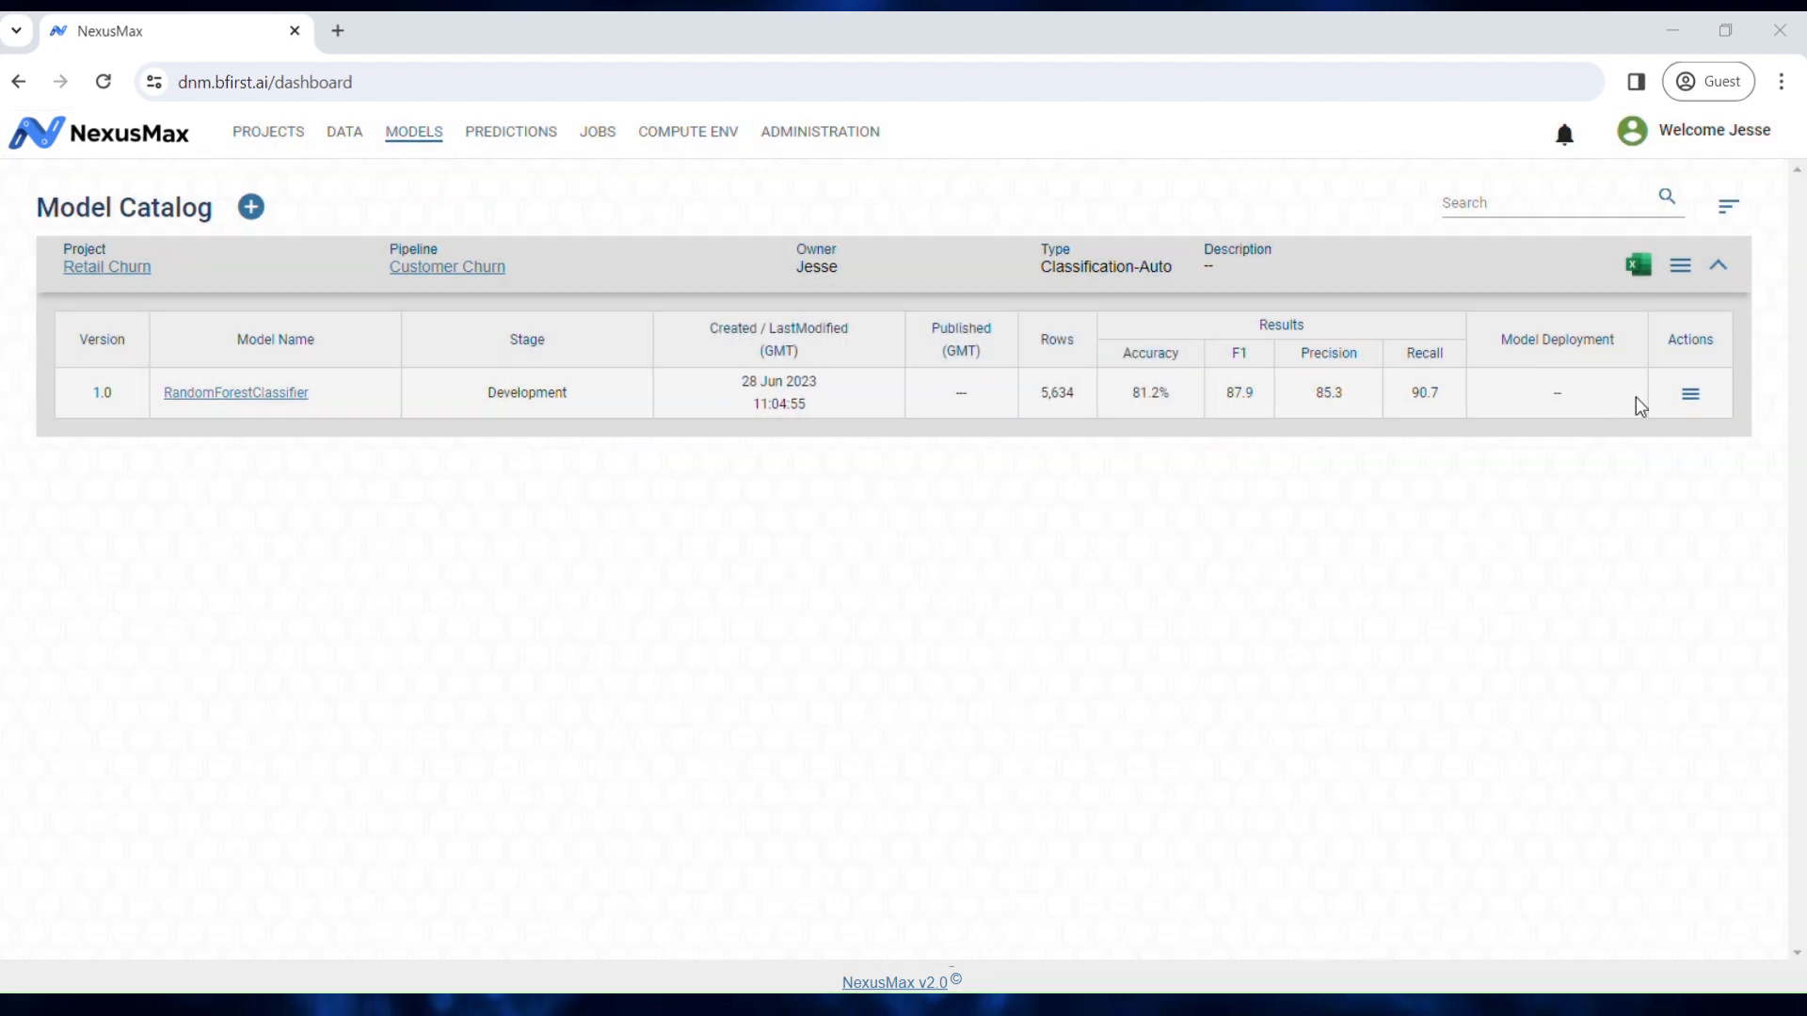
pyautogui.click(1689, 393)
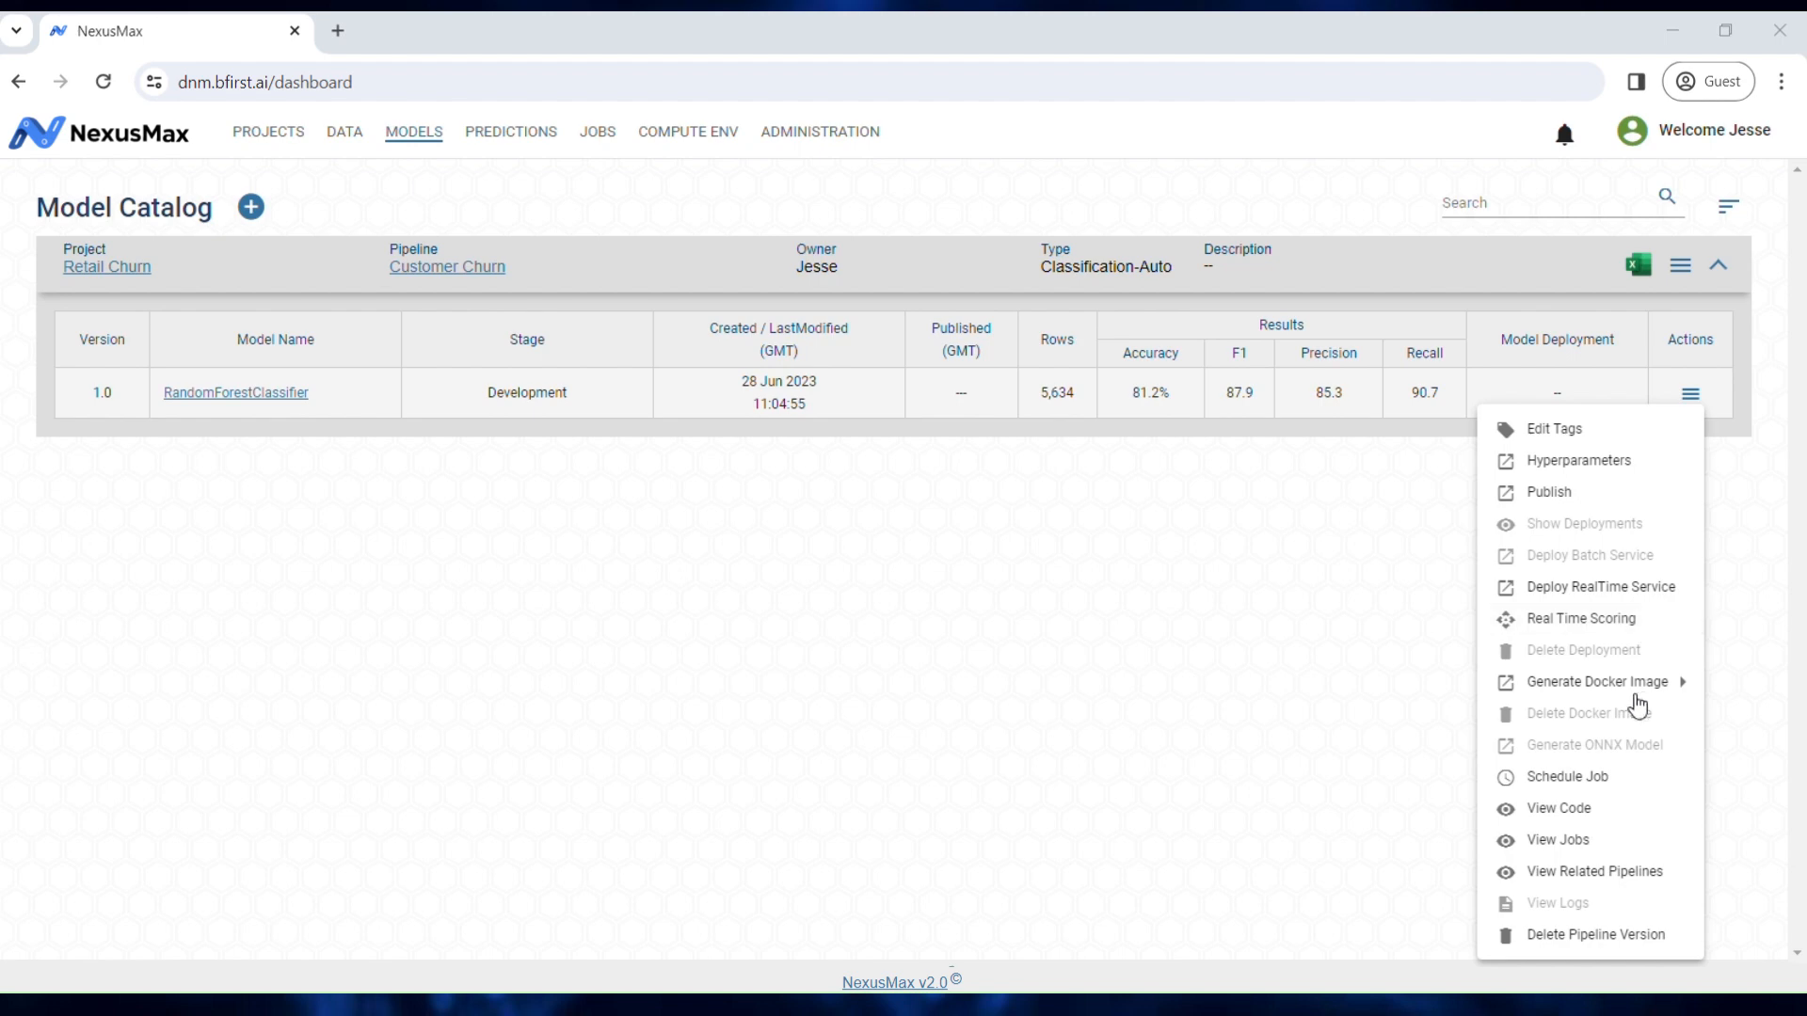
pyautogui.moveTo(1637, 696)
pyautogui.click(1590, 216)
pyautogui.write('C')
pyautogui.press('BackSpace')
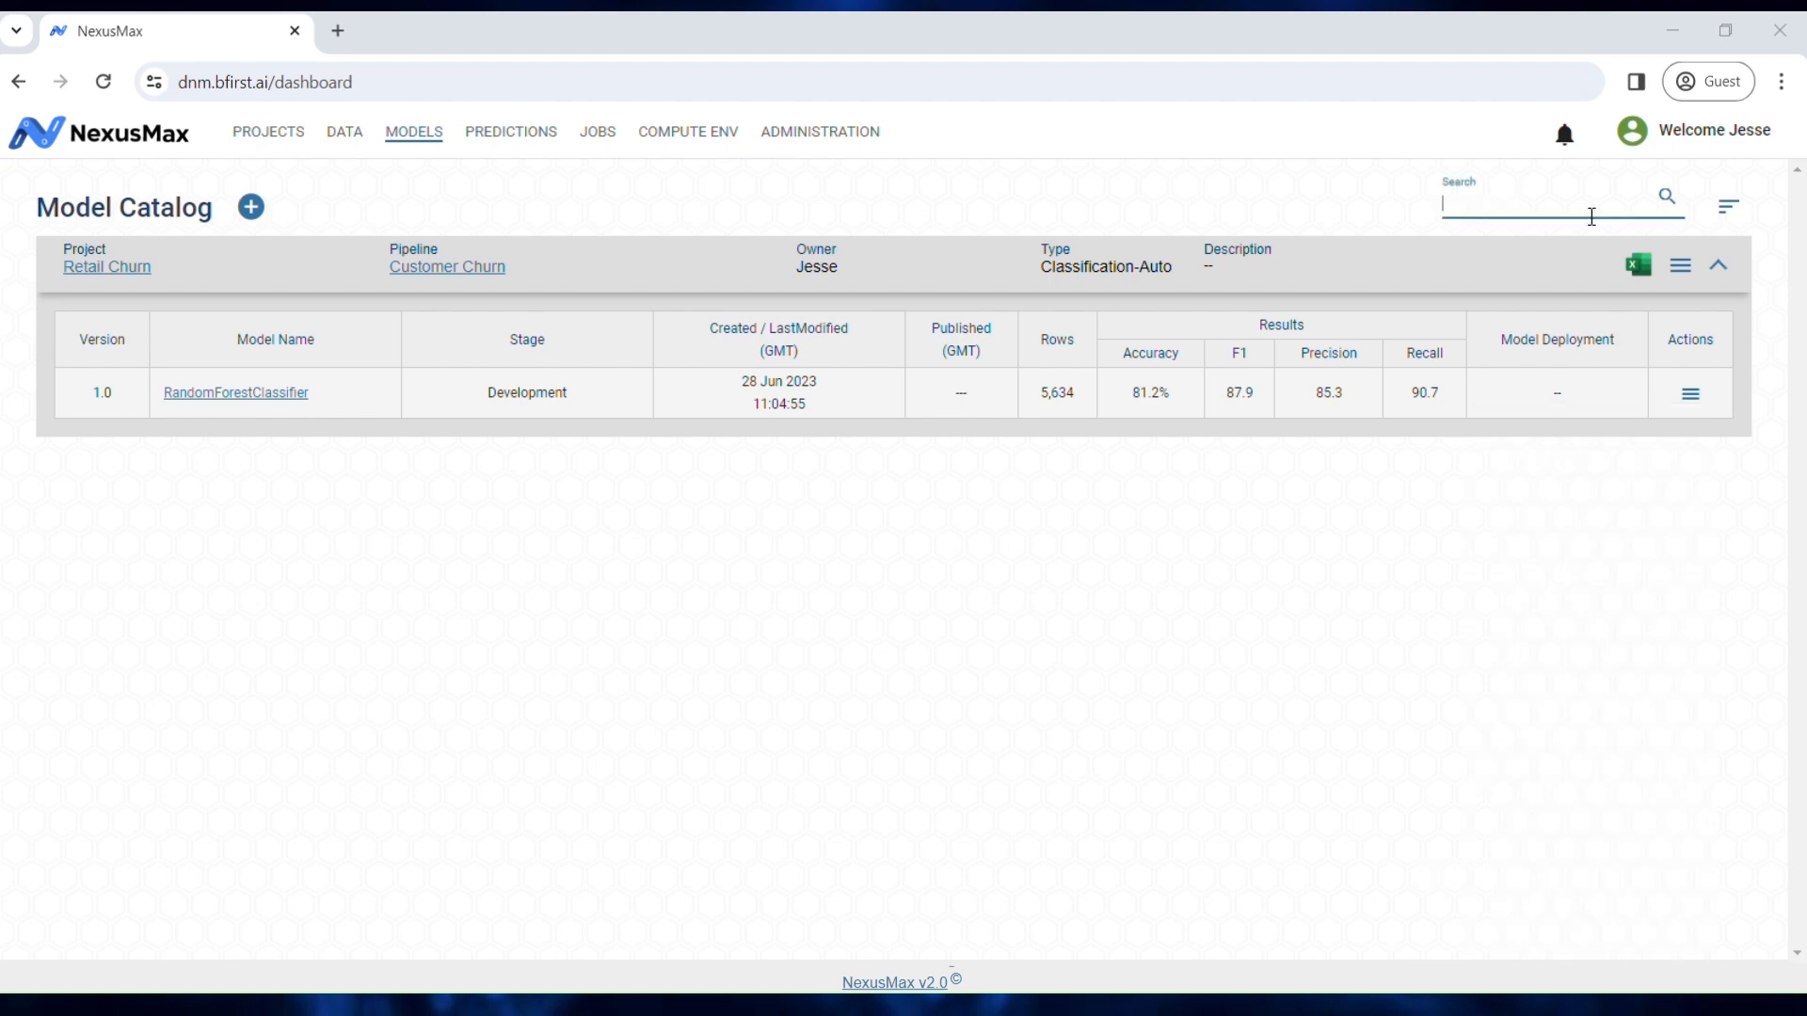
pyautogui.click(1731, 209)
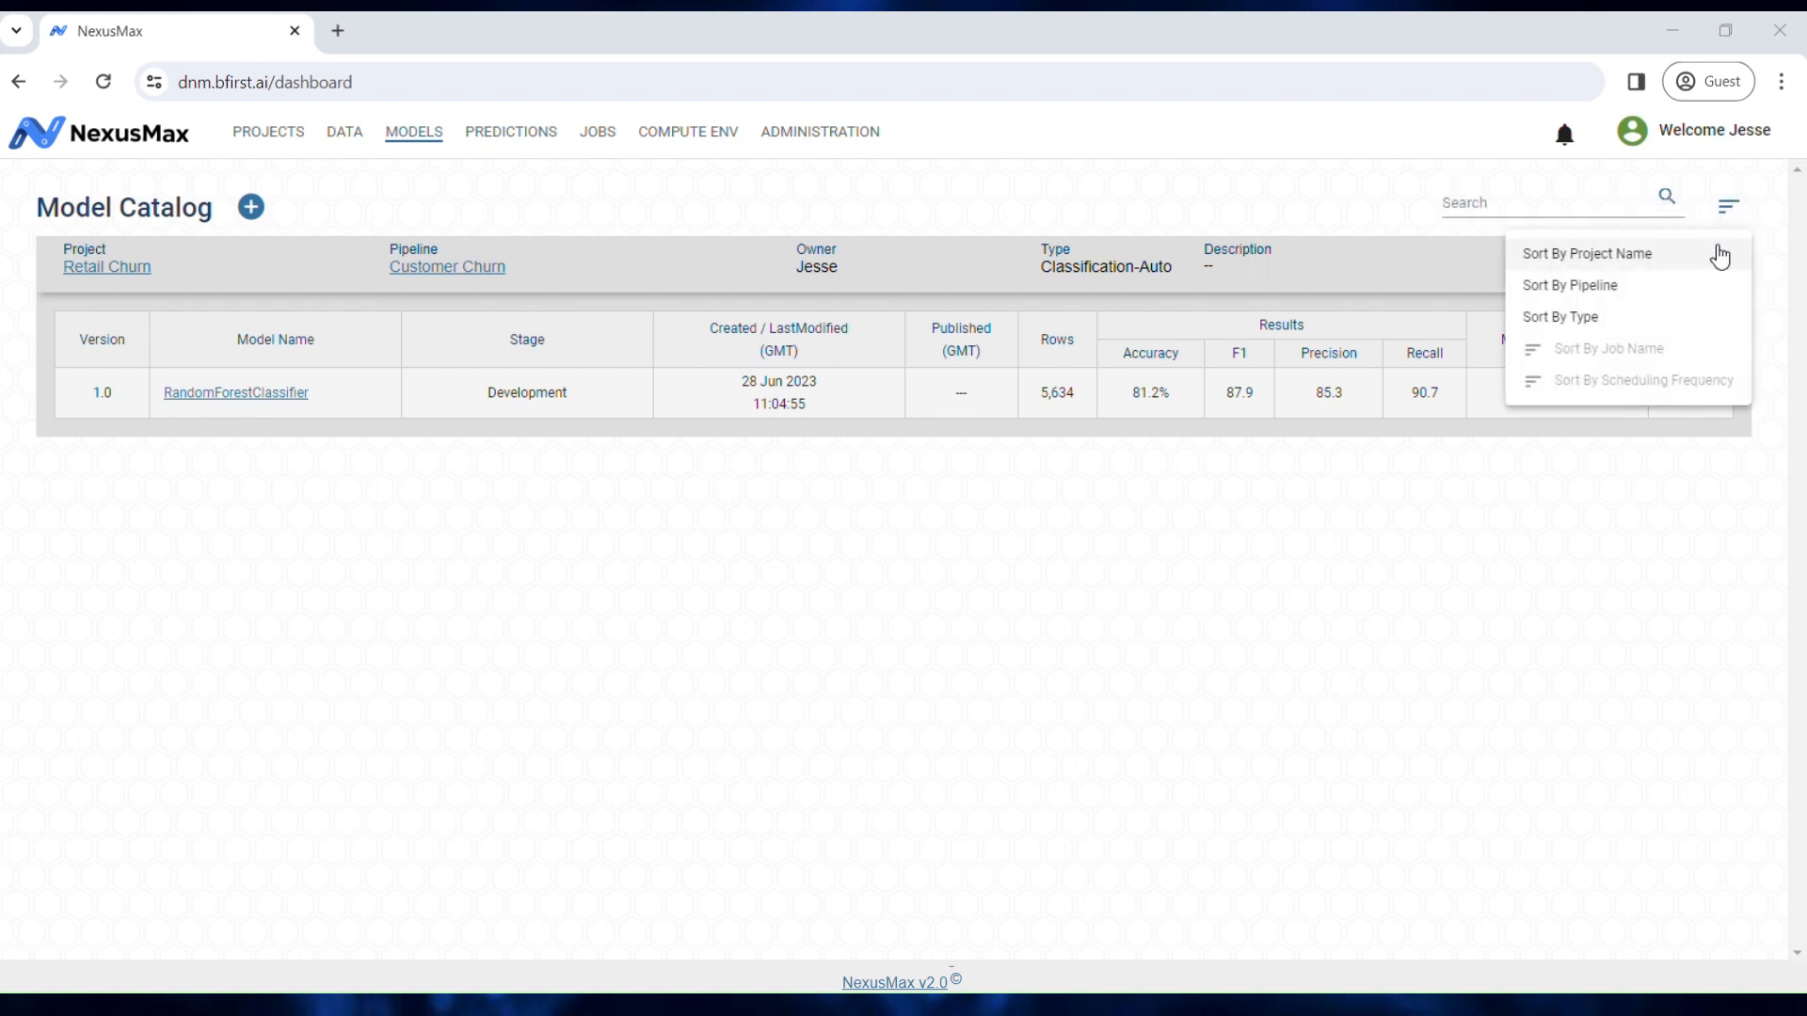
pyautogui.click(1684, 328)
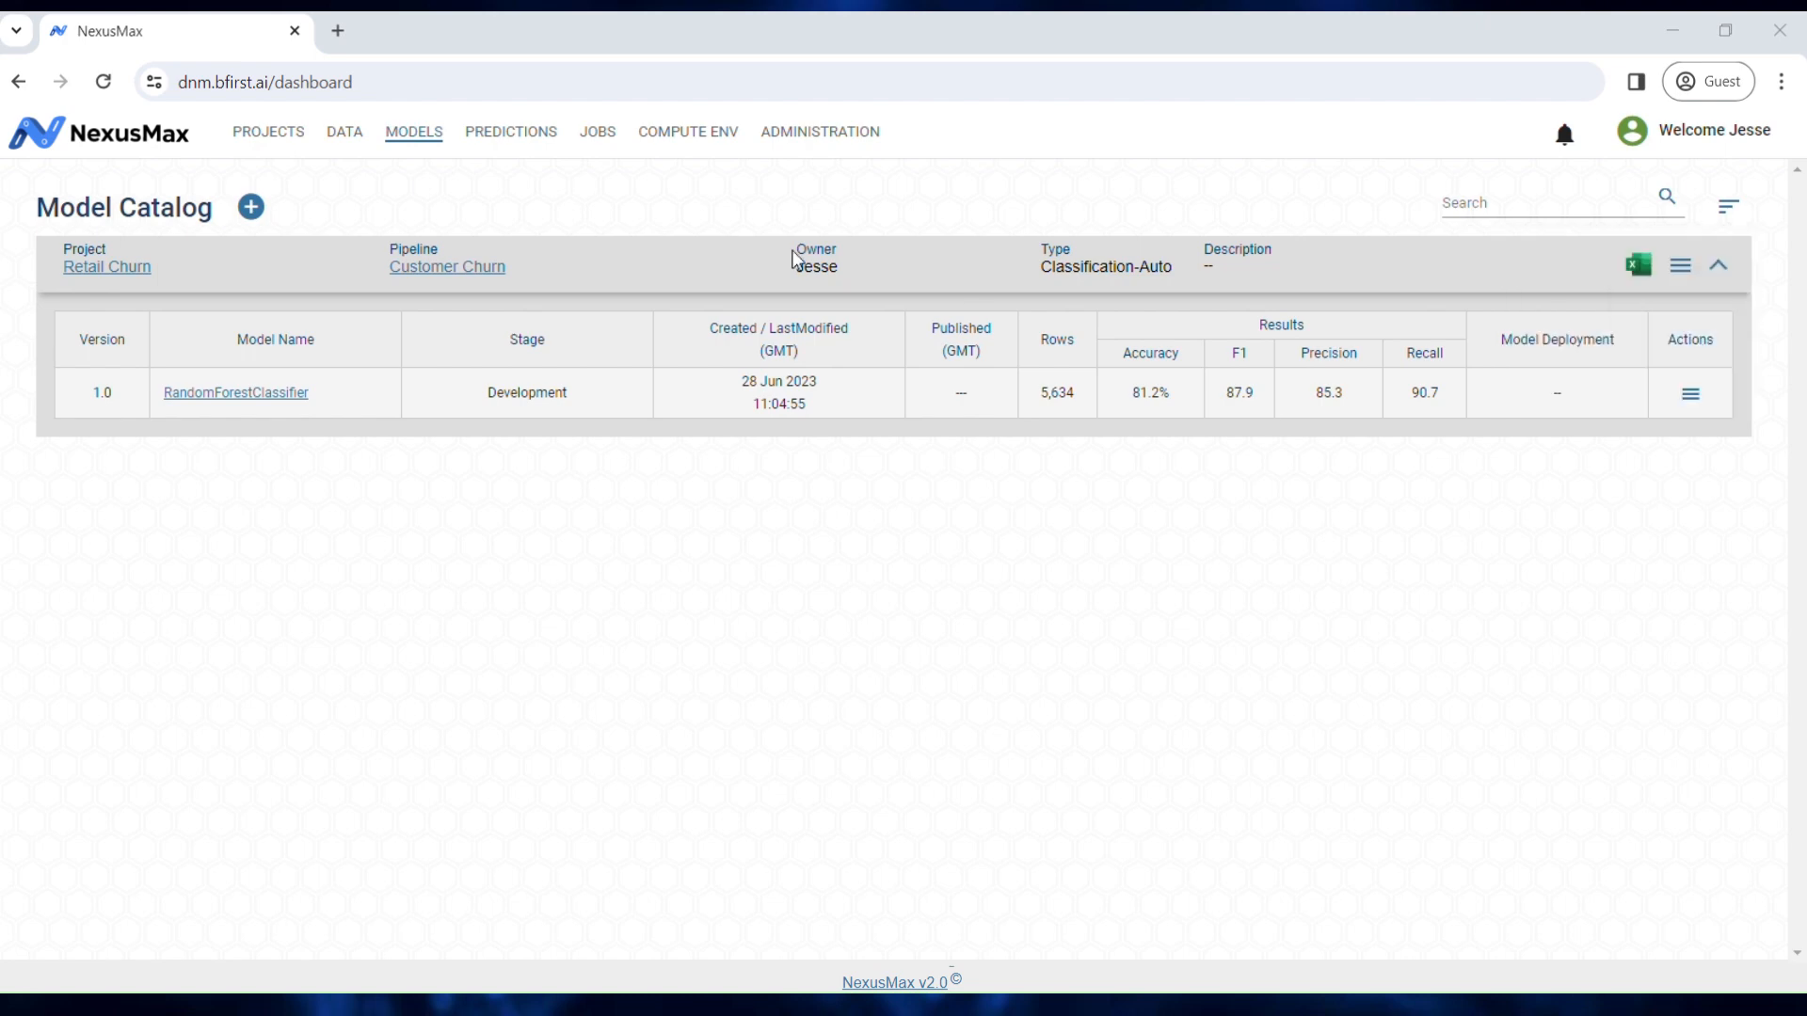
pyautogui.click(252, 209)
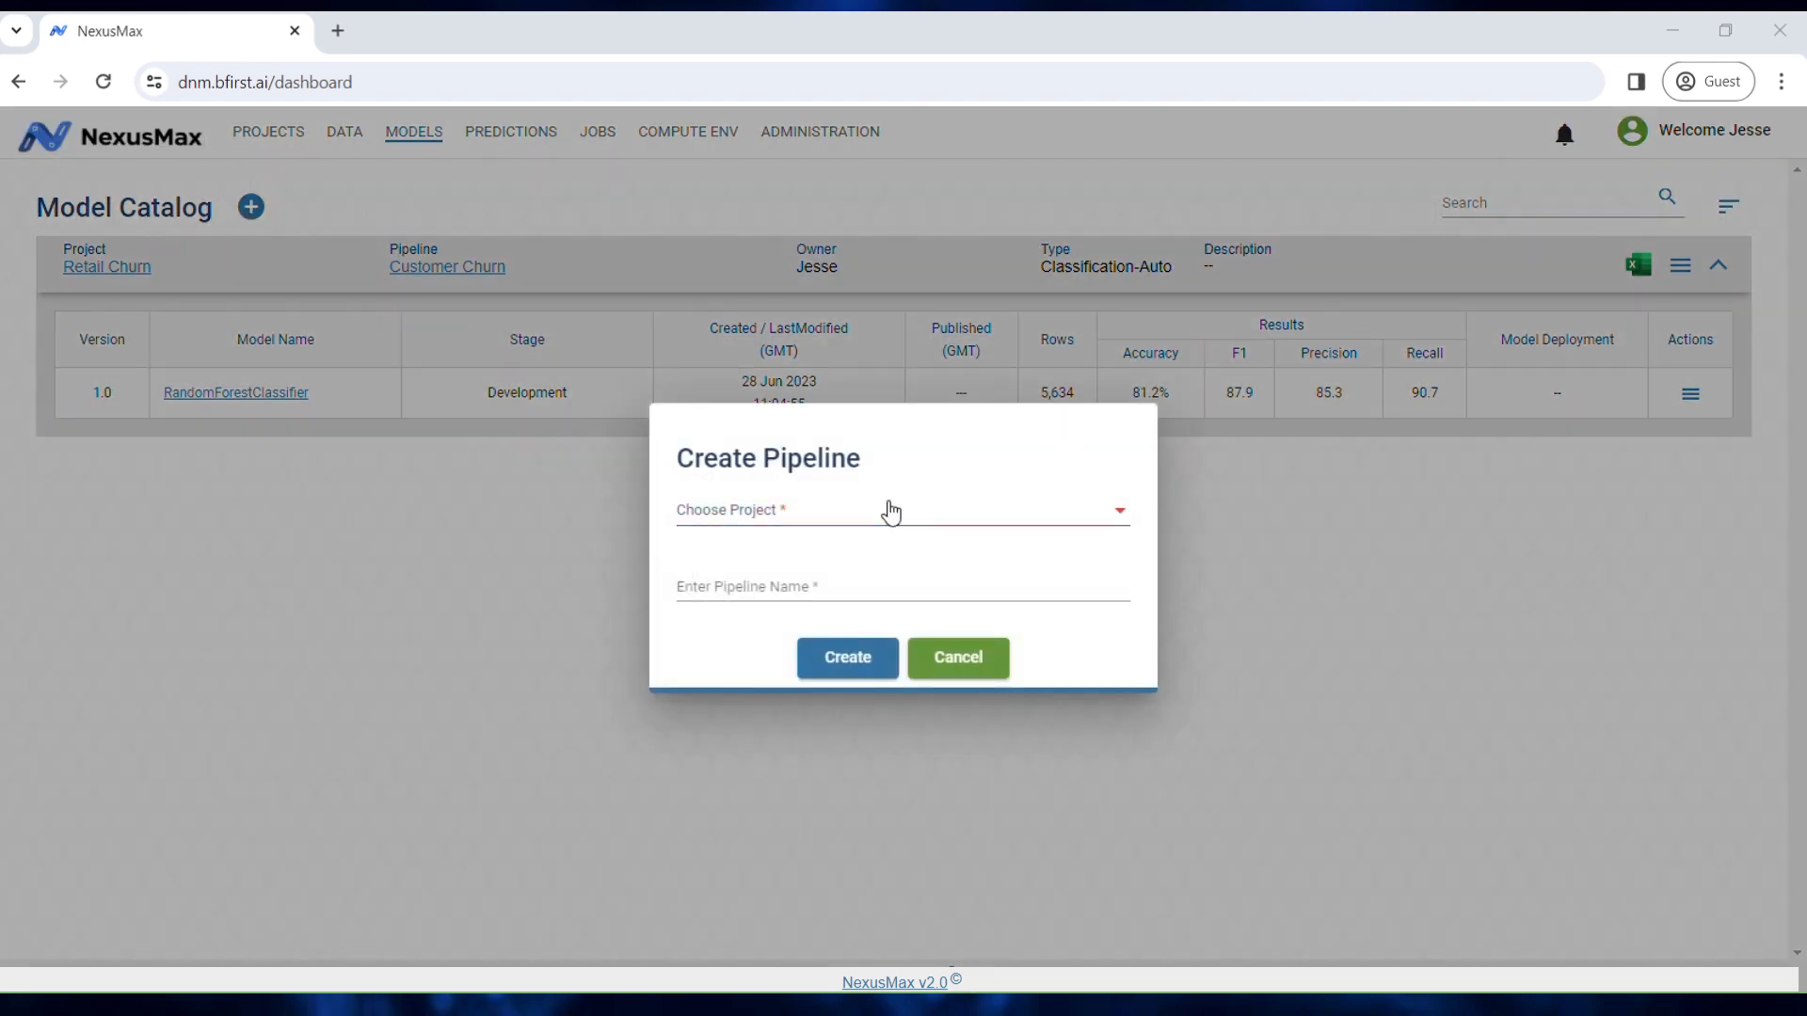
pyautogui.click(888, 510)
pyautogui.click(878, 557)
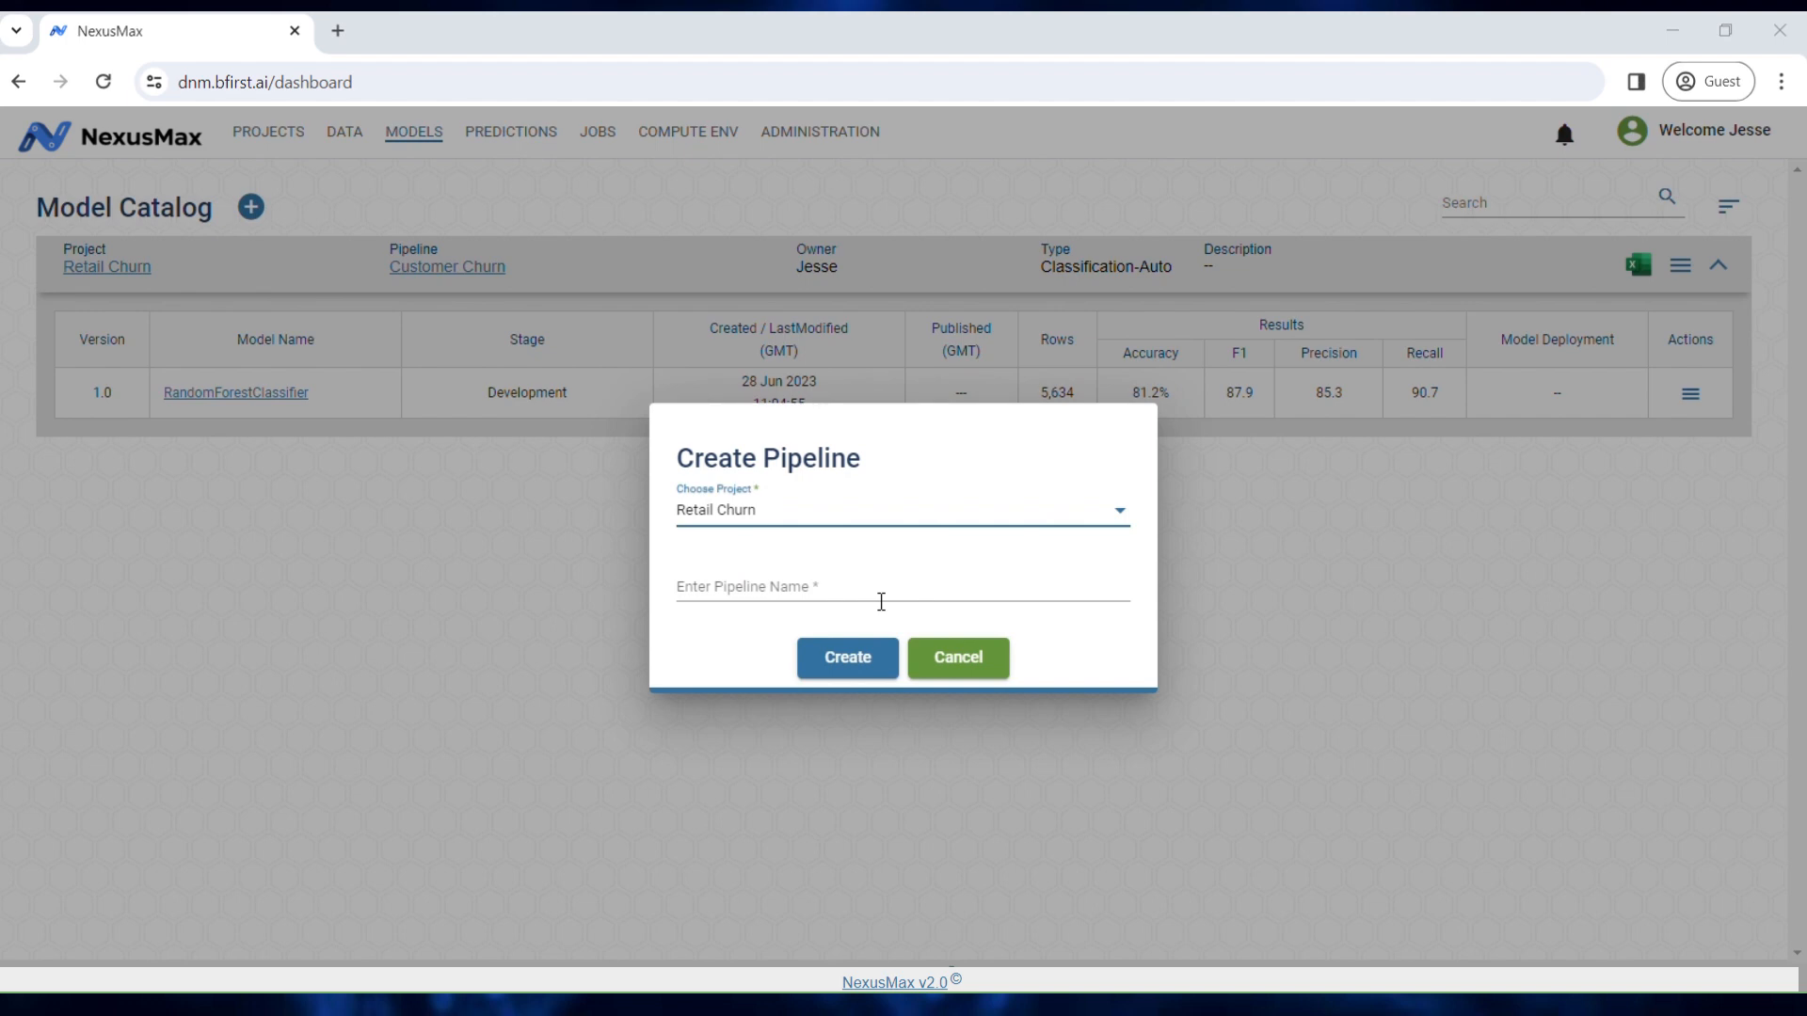
pyautogui.click(956, 659)
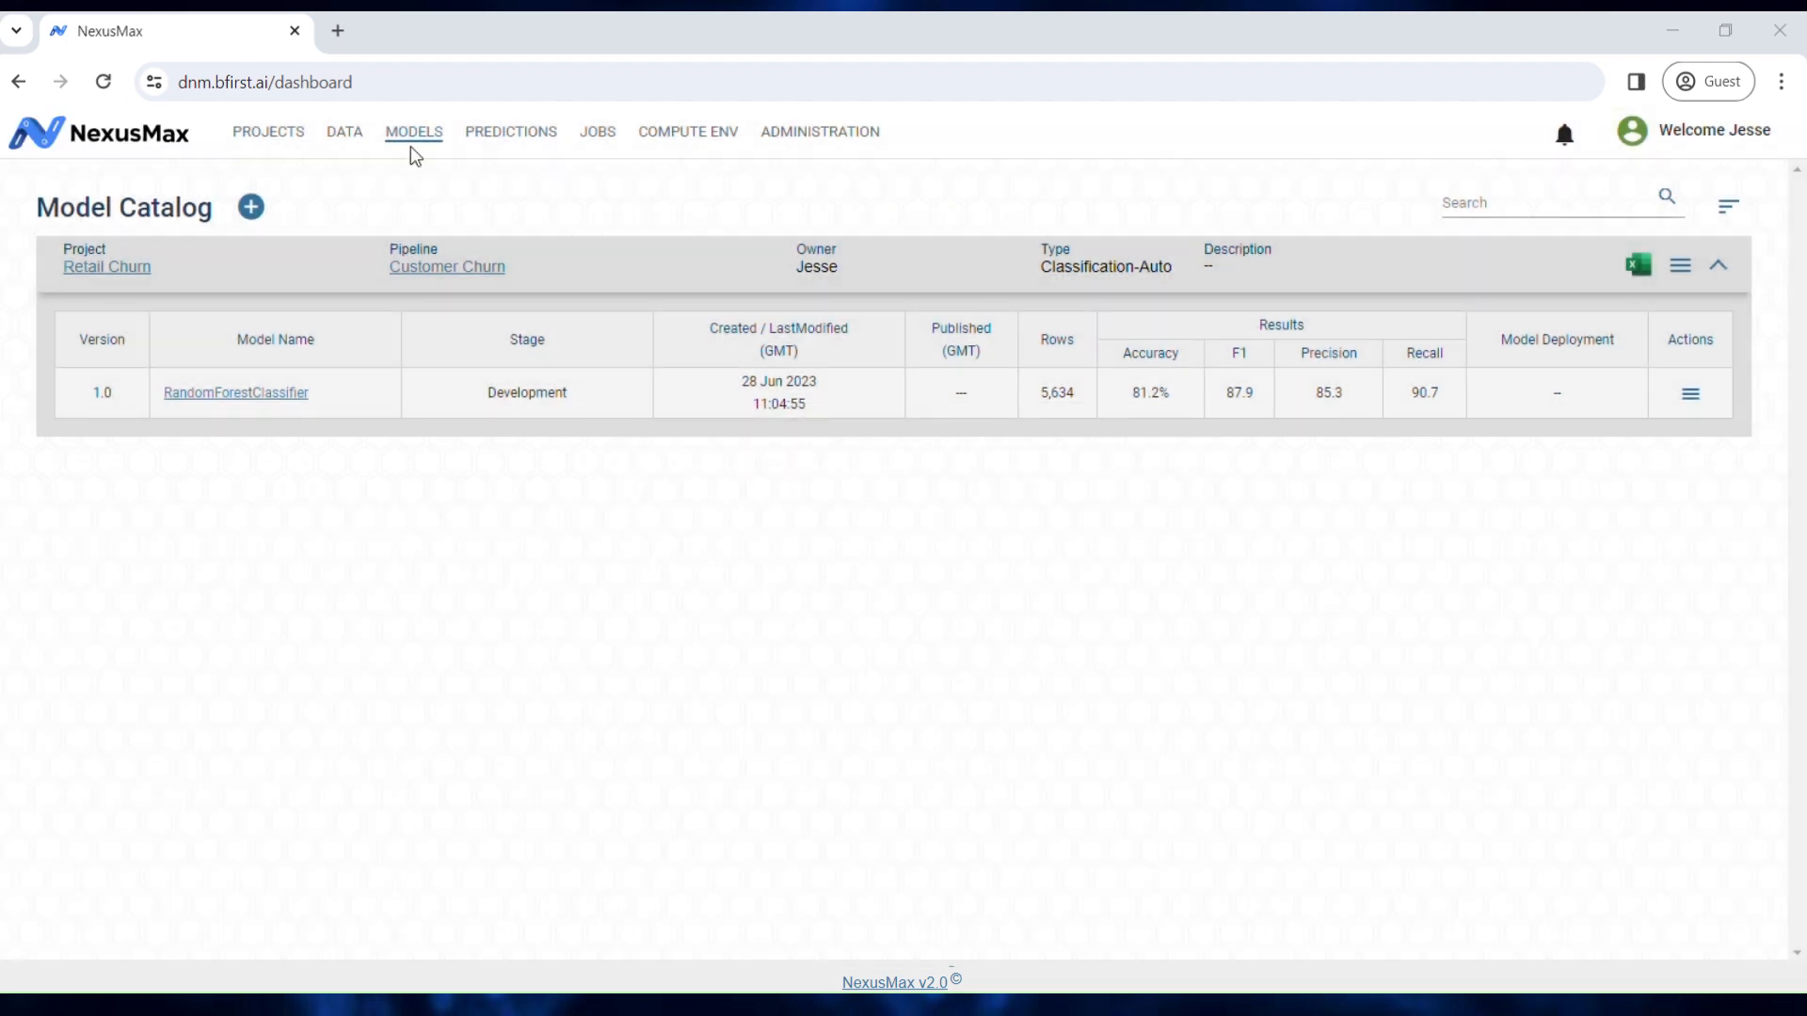
# Step: Create a 'Current Customers Prediction' pipeline in Retail Churn, then open the Jobs catalog
pyautogui.click(499, 137)
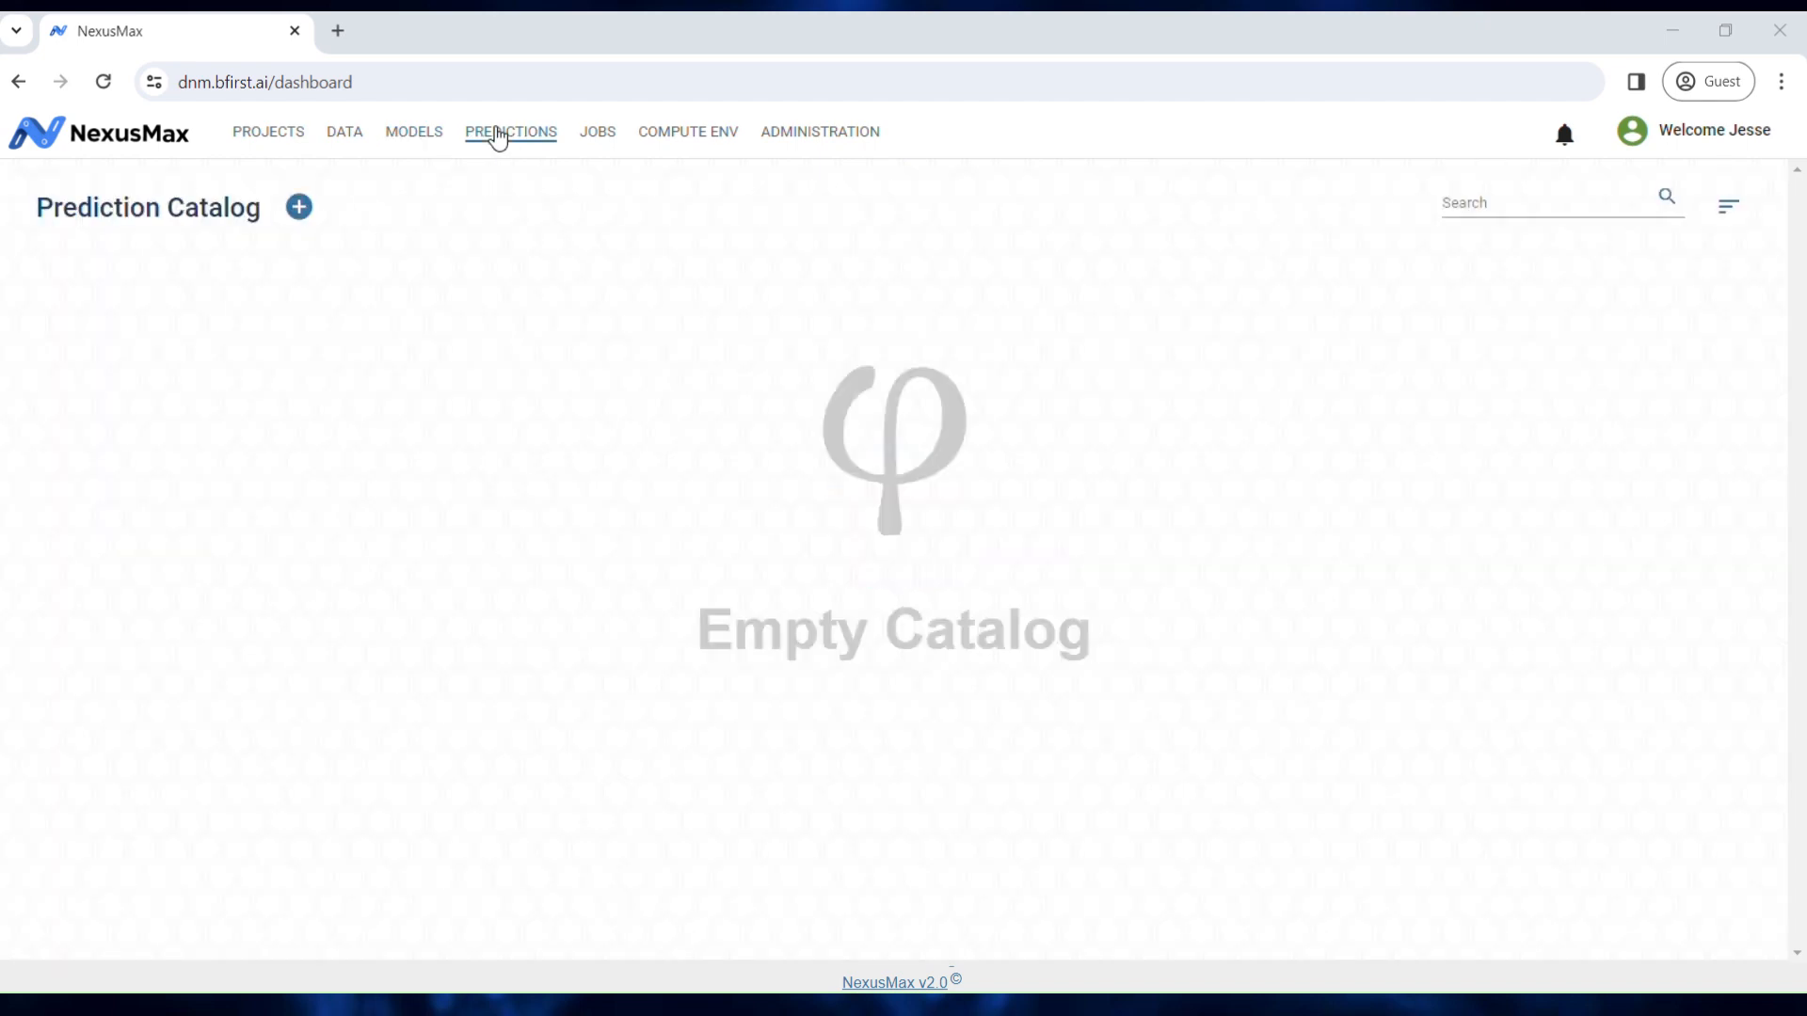
pyautogui.click(301, 209)
pyautogui.click(816, 516)
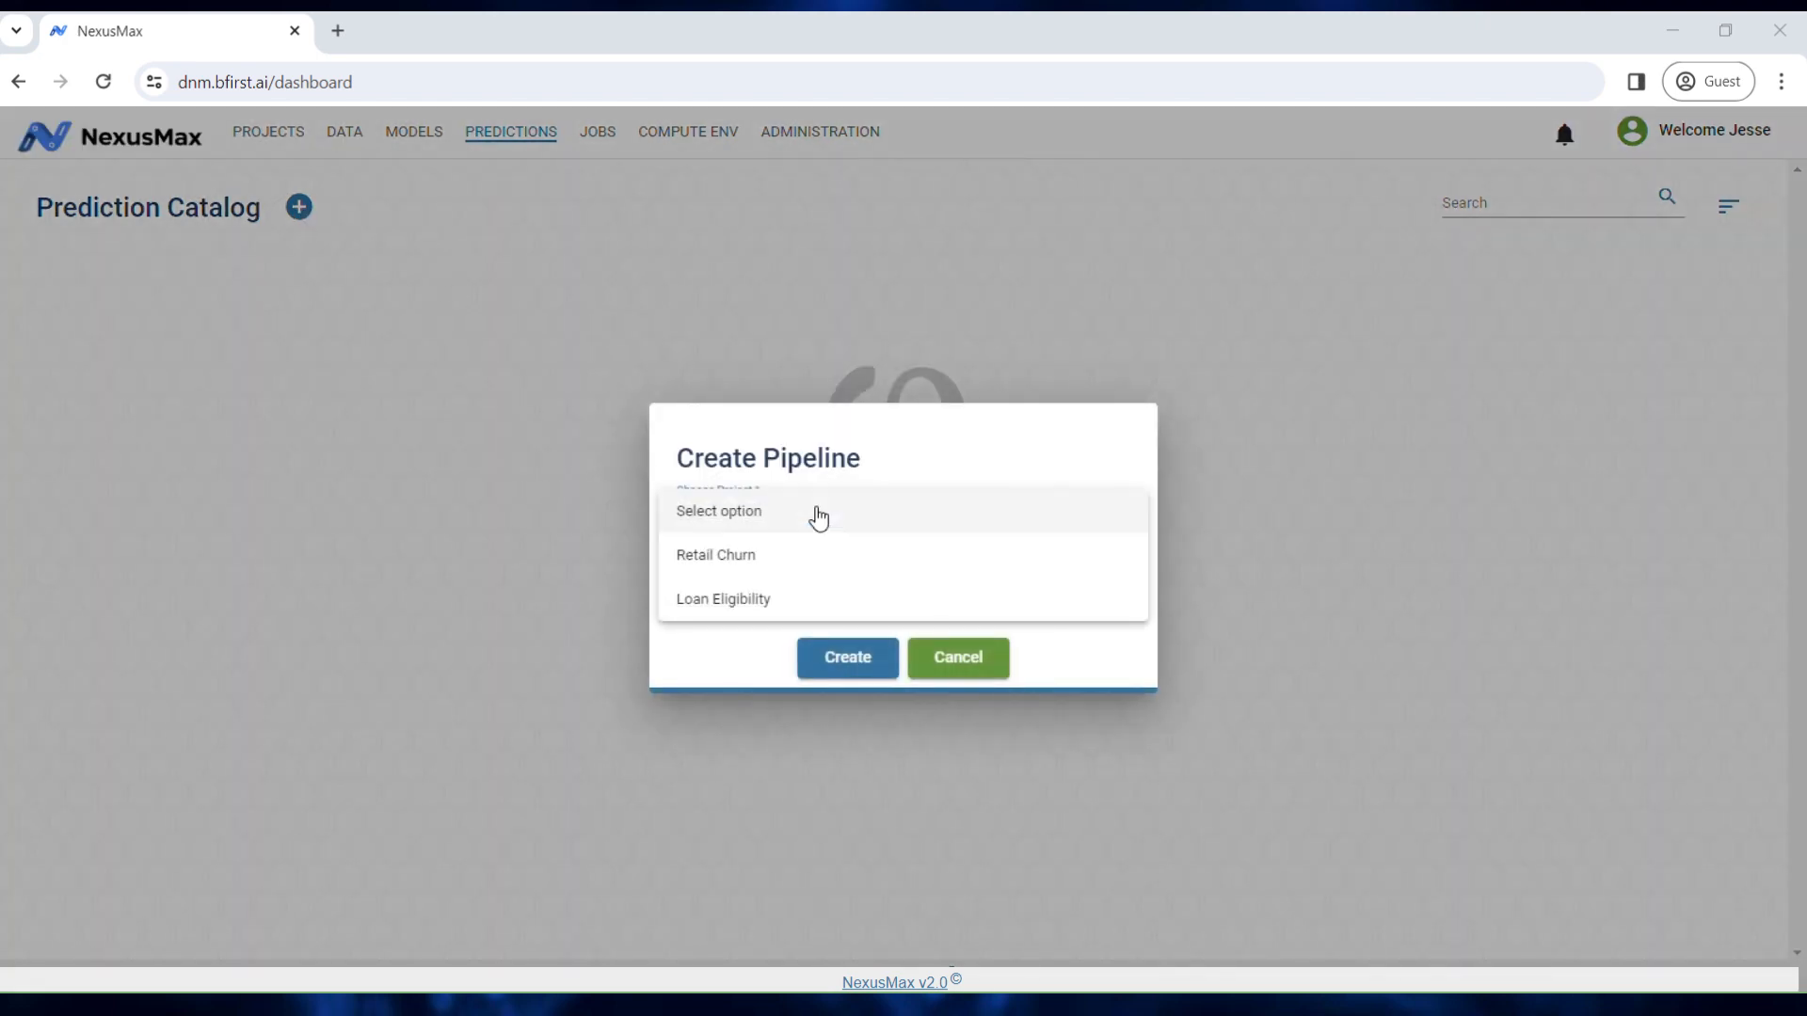
pyautogui.click(793, 562)
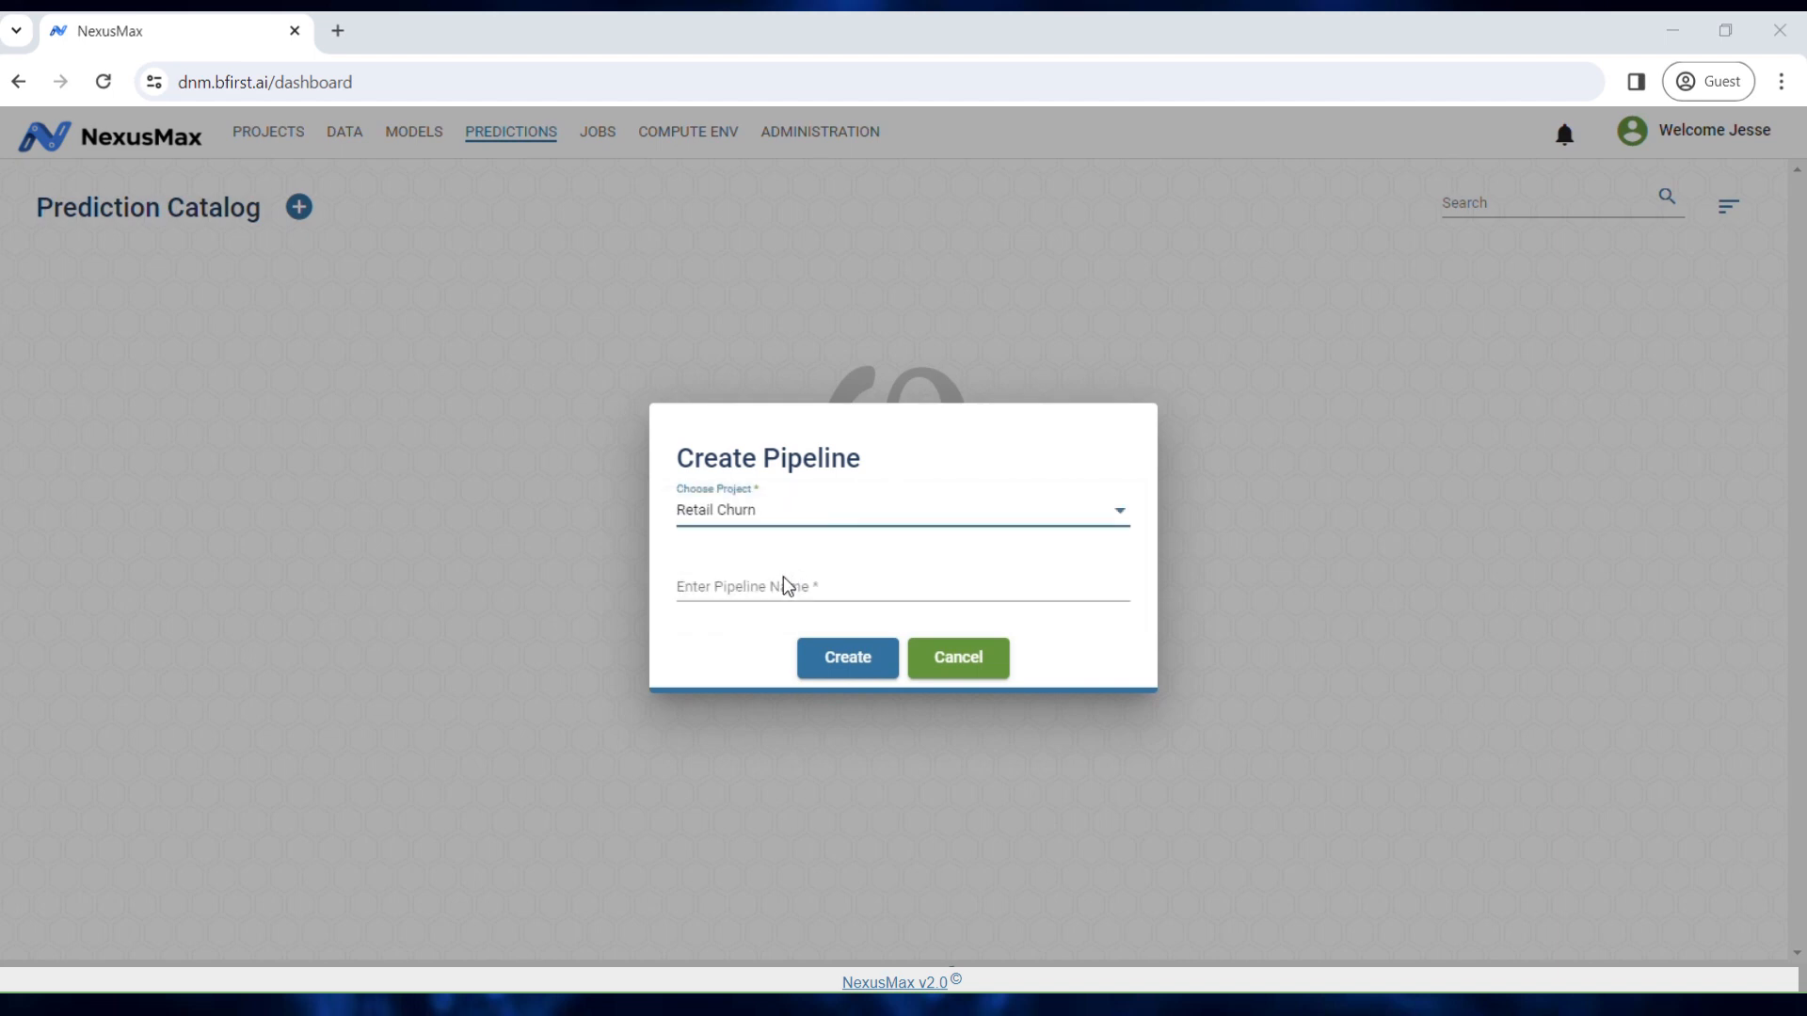
pyautogui.click(793, 590)
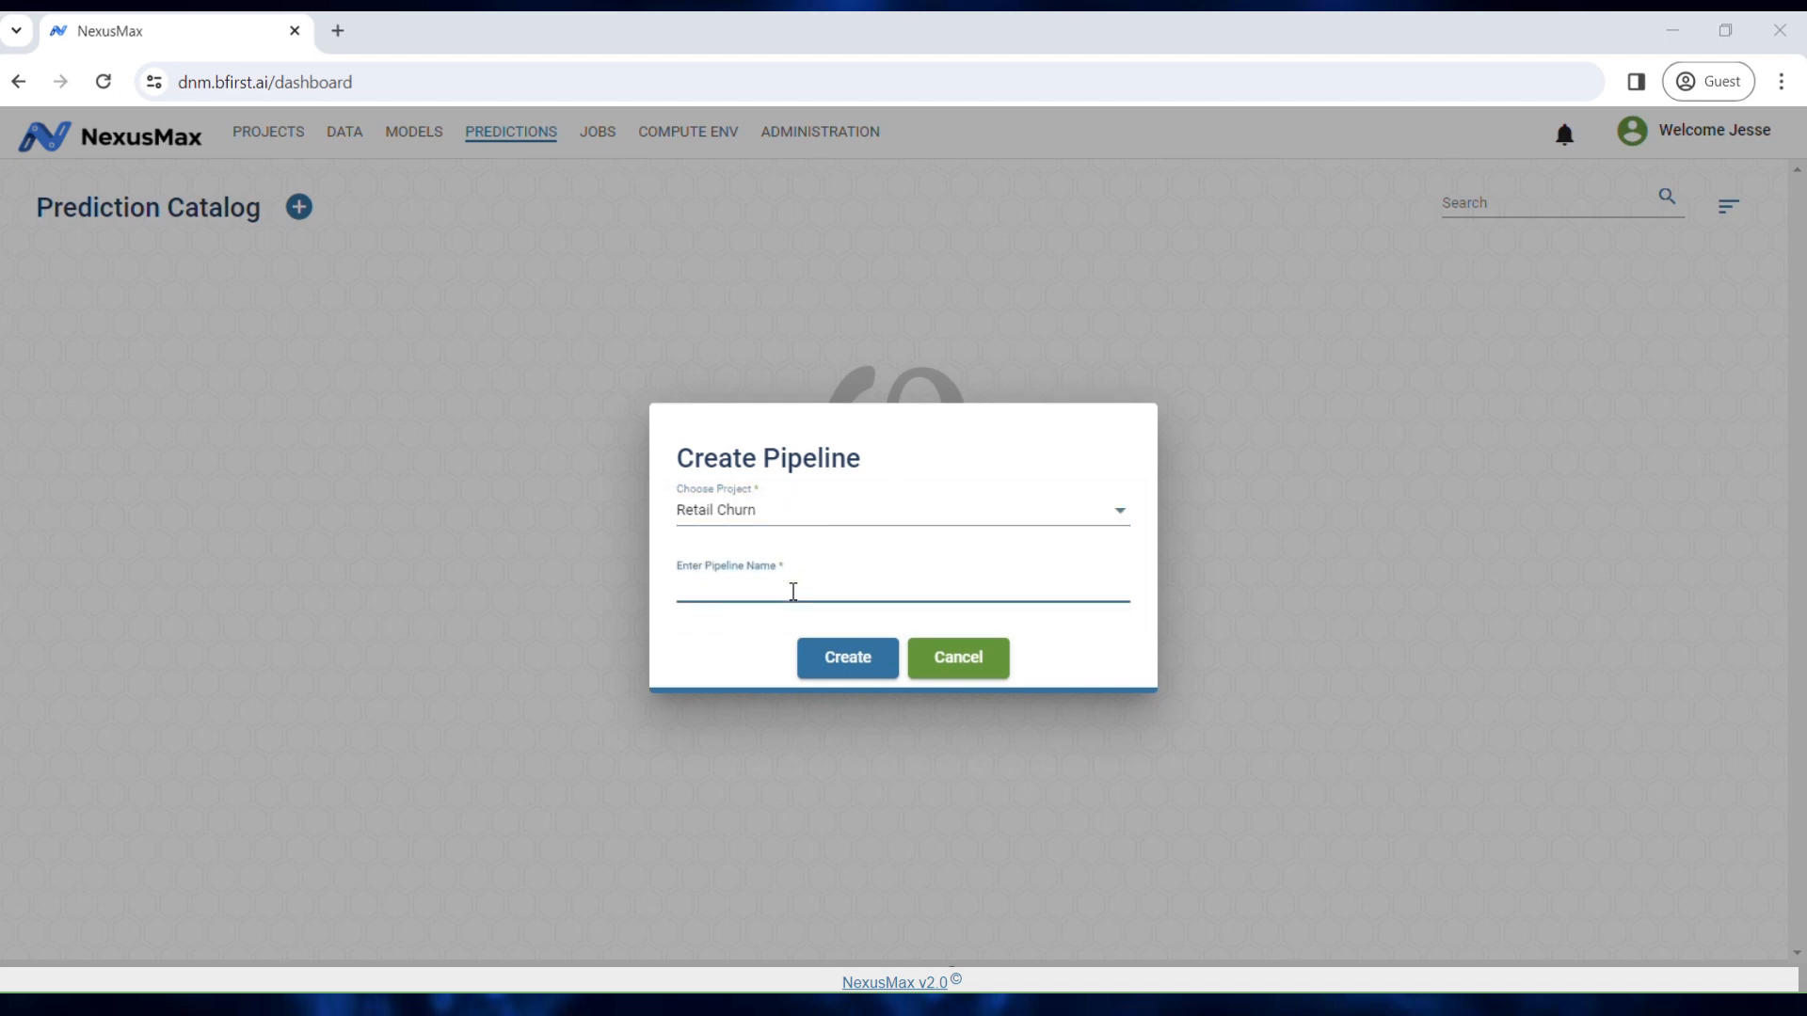
pyautogui.write('Current Customers Prediction')
pyautogui.click(856, 663)
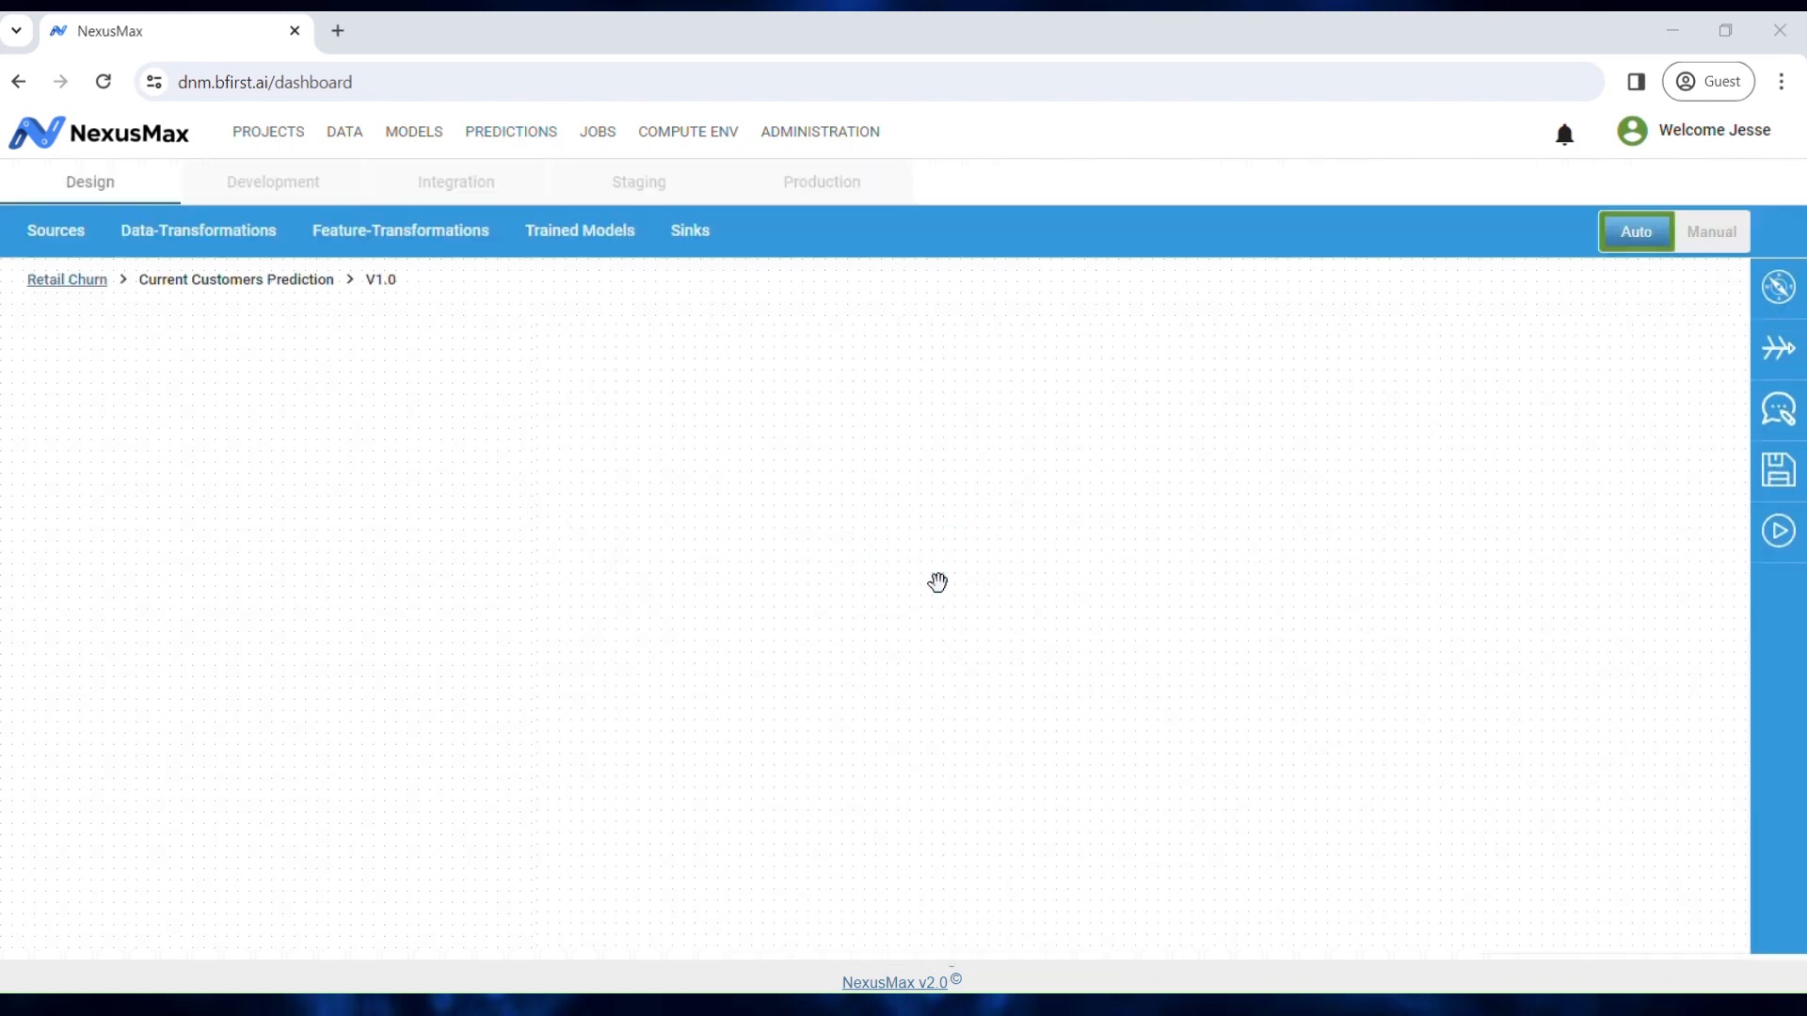
pyautogui.click(599, 133)
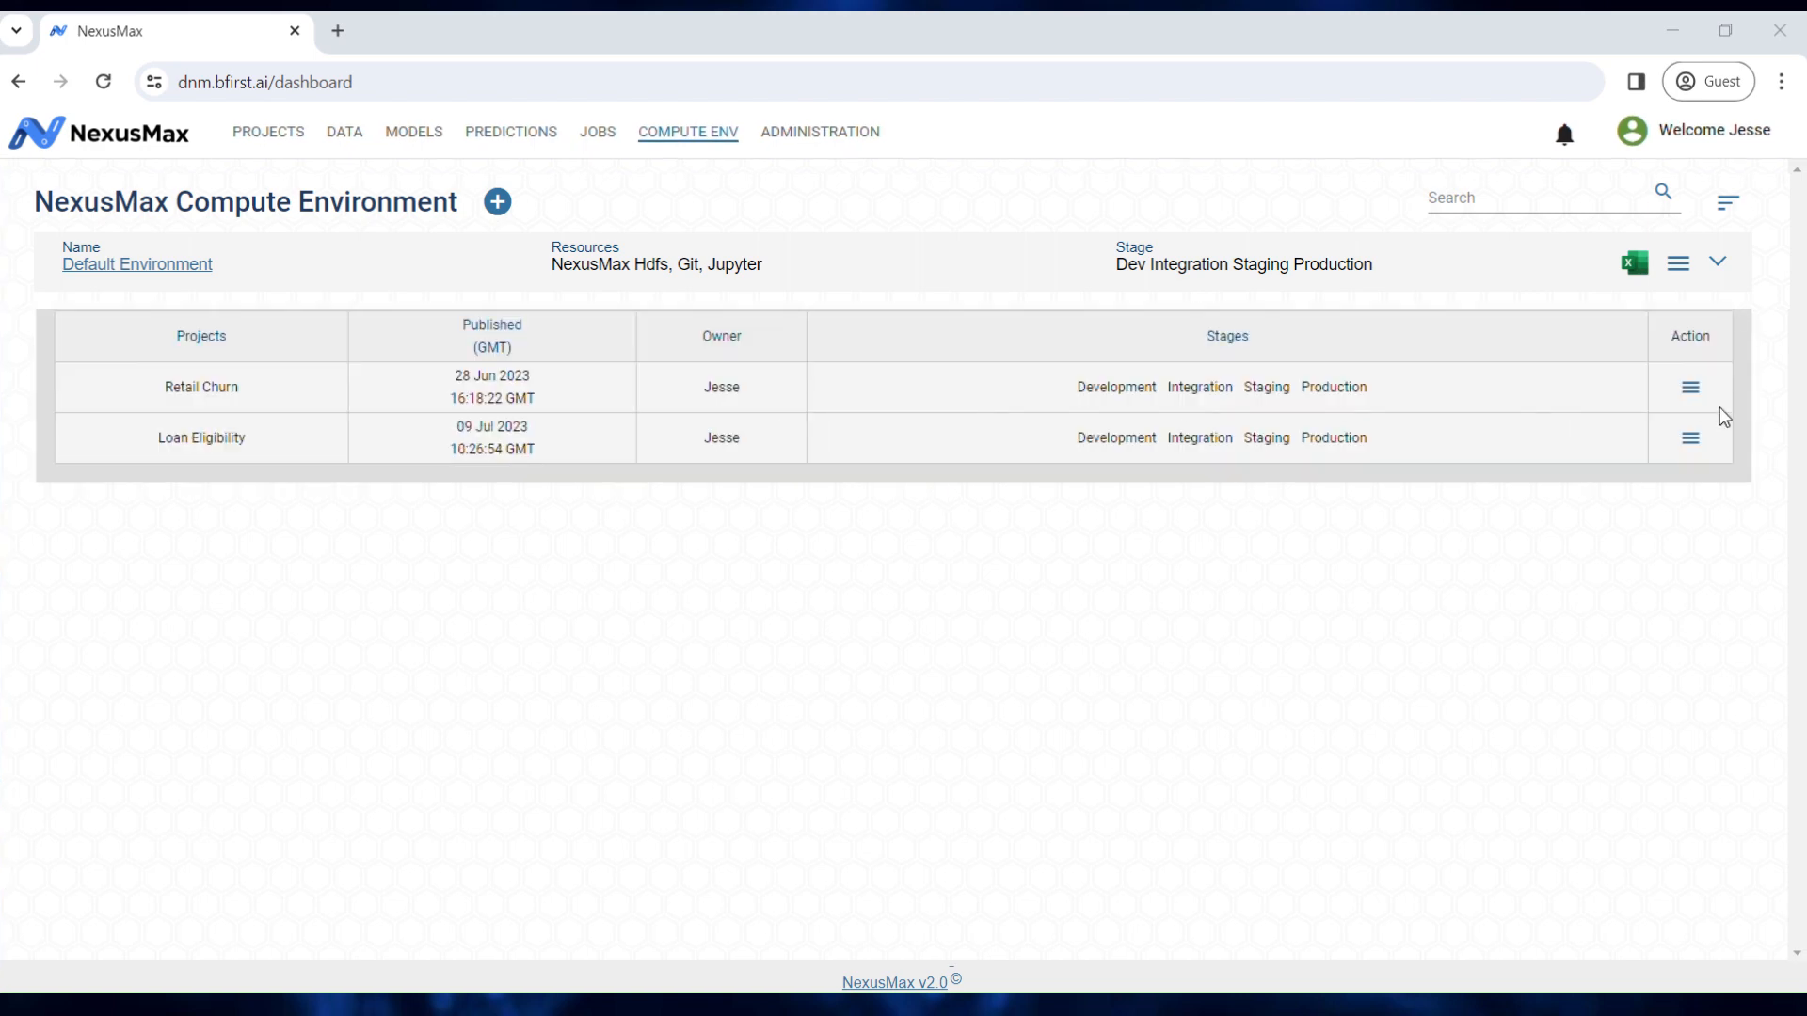
pyautogui.click(1692, 390)
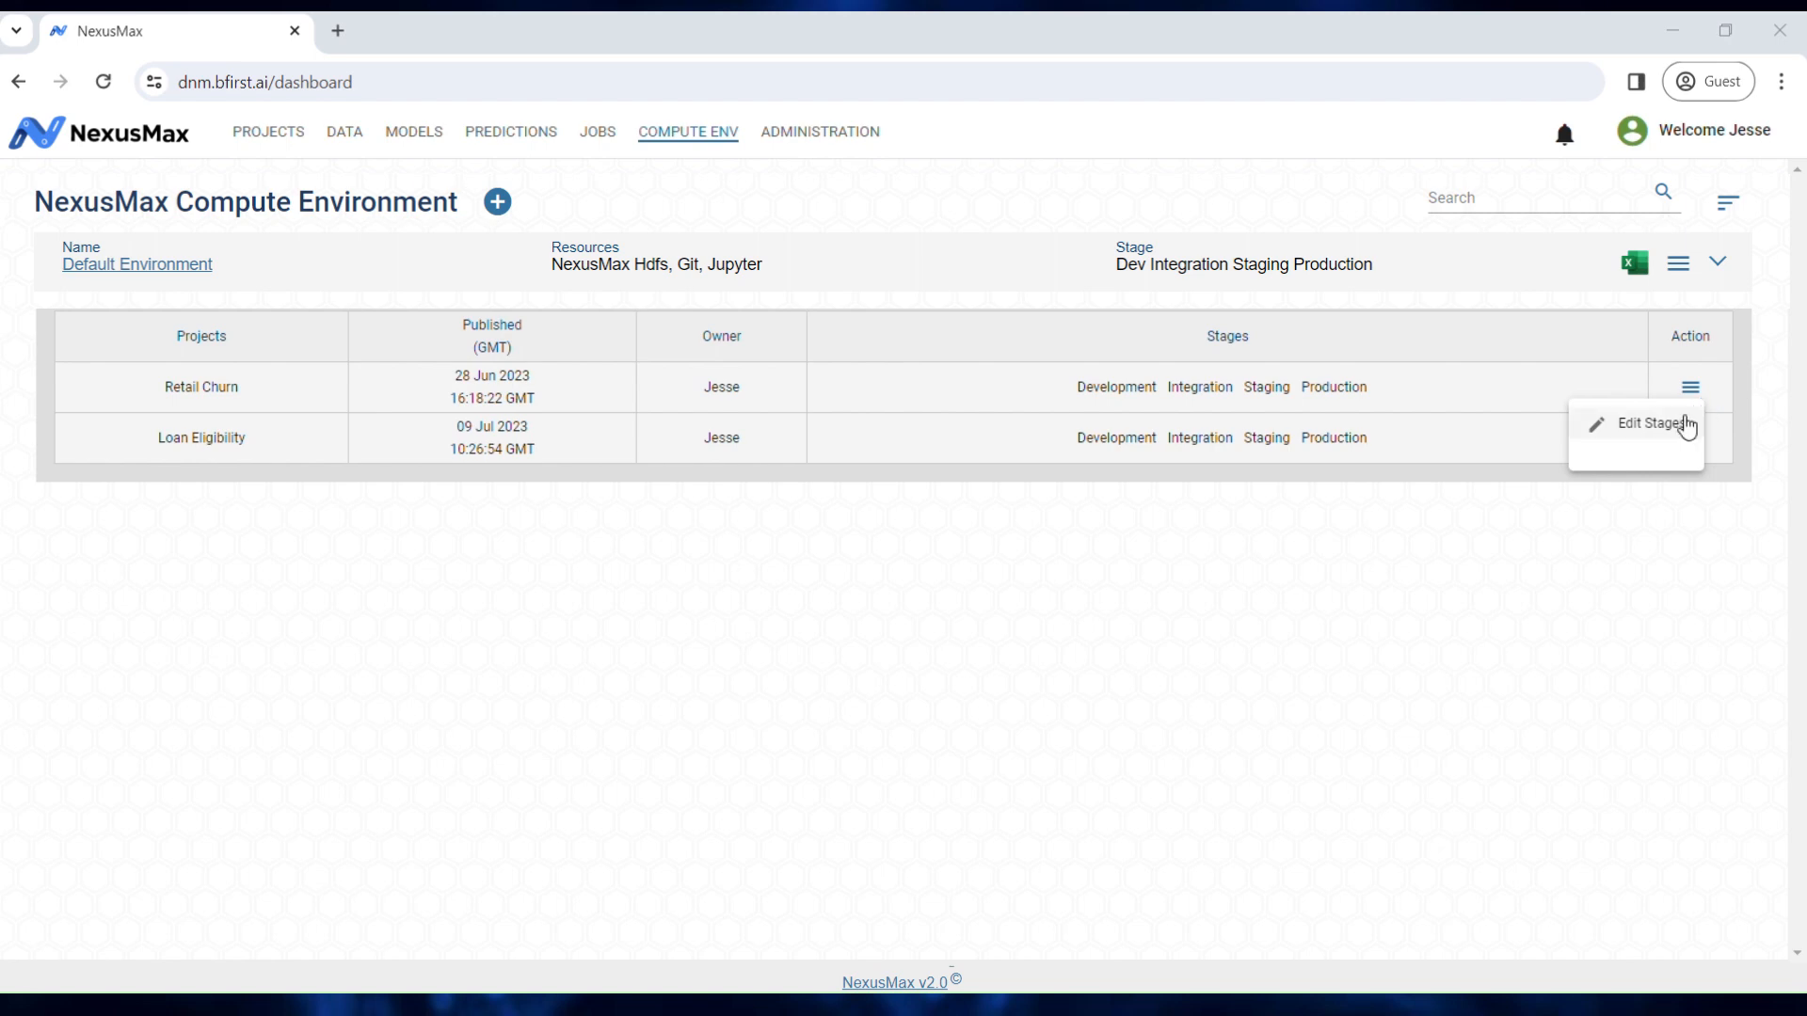
pyautogui.click(1687, 428)
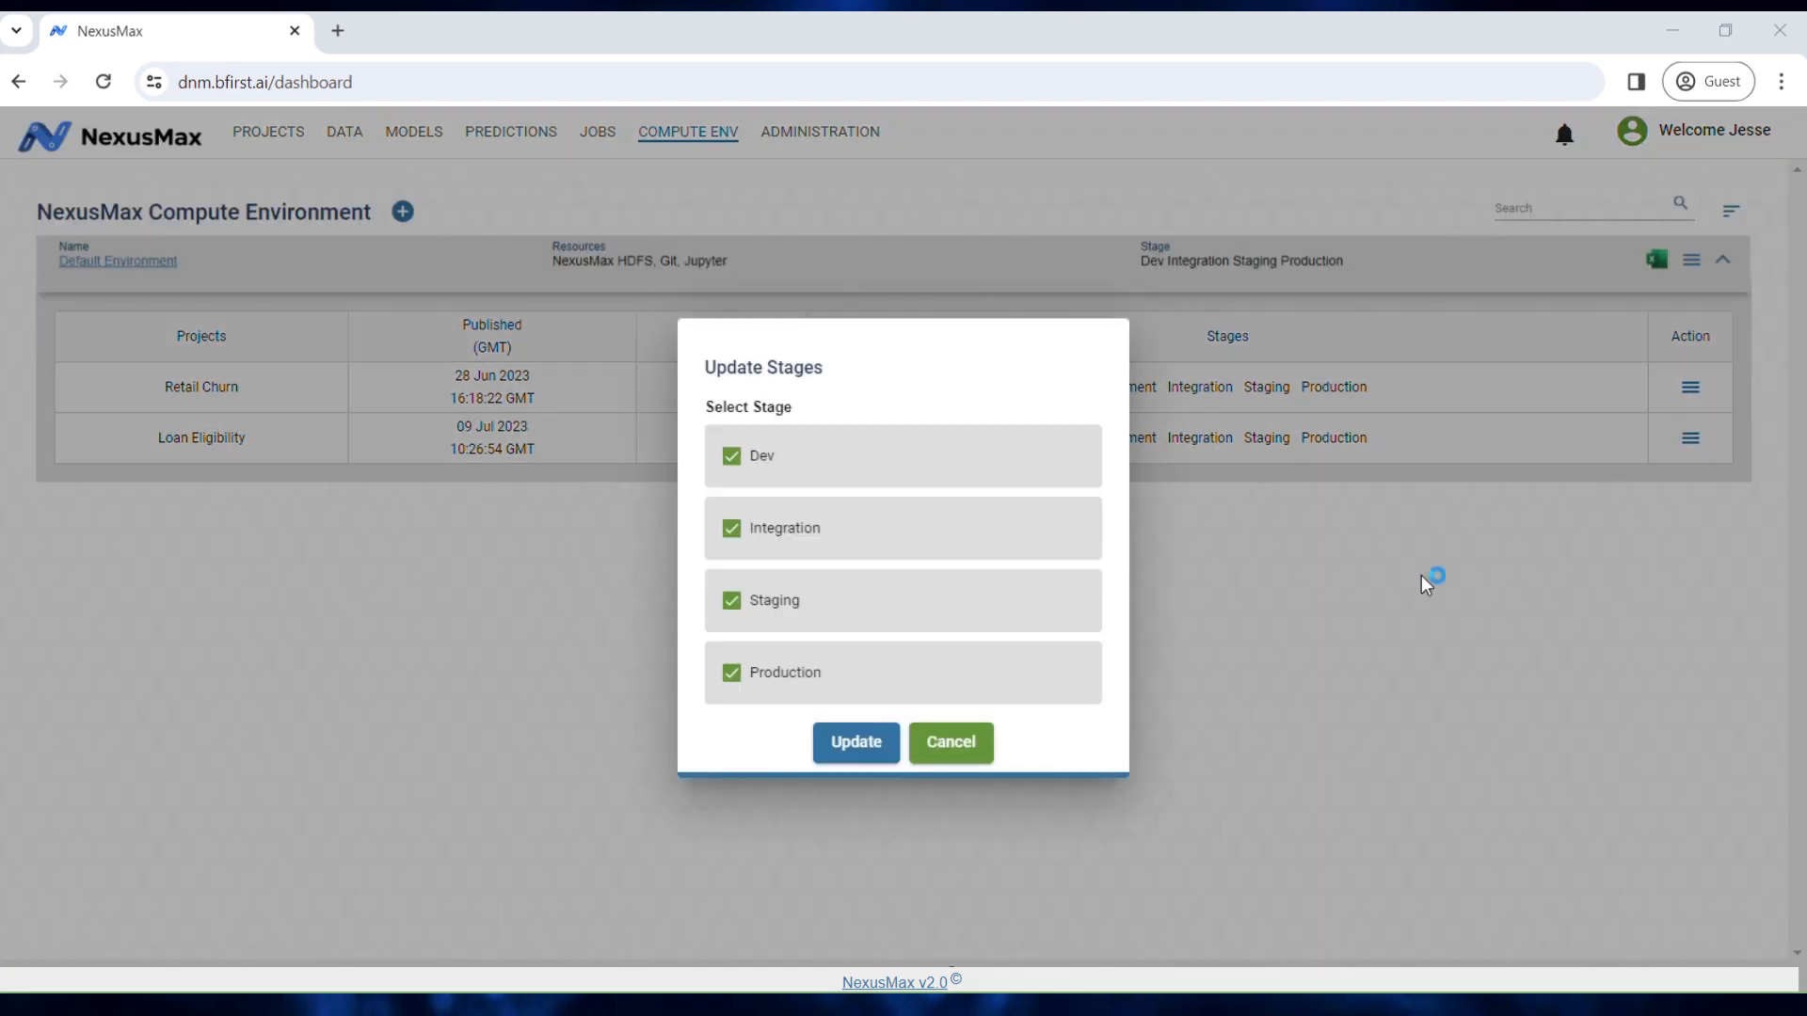
pyautogui.click(732, 529)
pyautogui.click(732, 528)
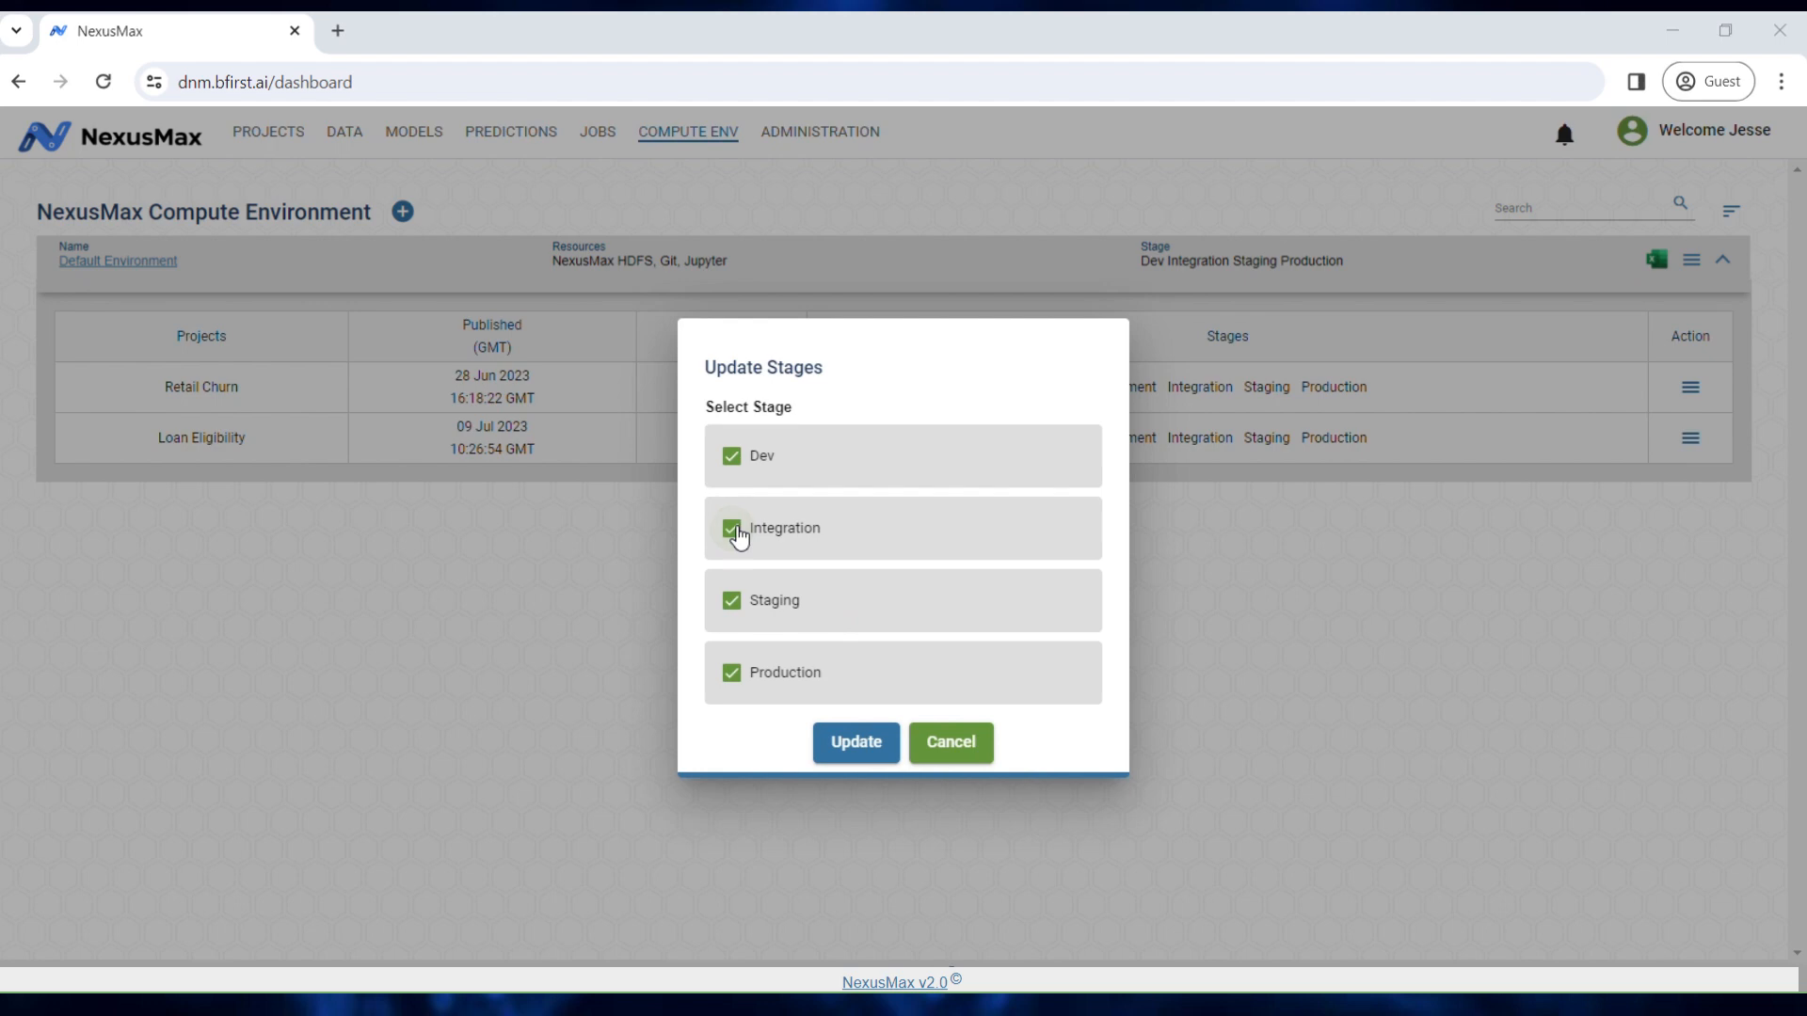
pyautogui.click(744, 607)
pyautogui.click(743, 607)
pyautogui.click(952, 743)
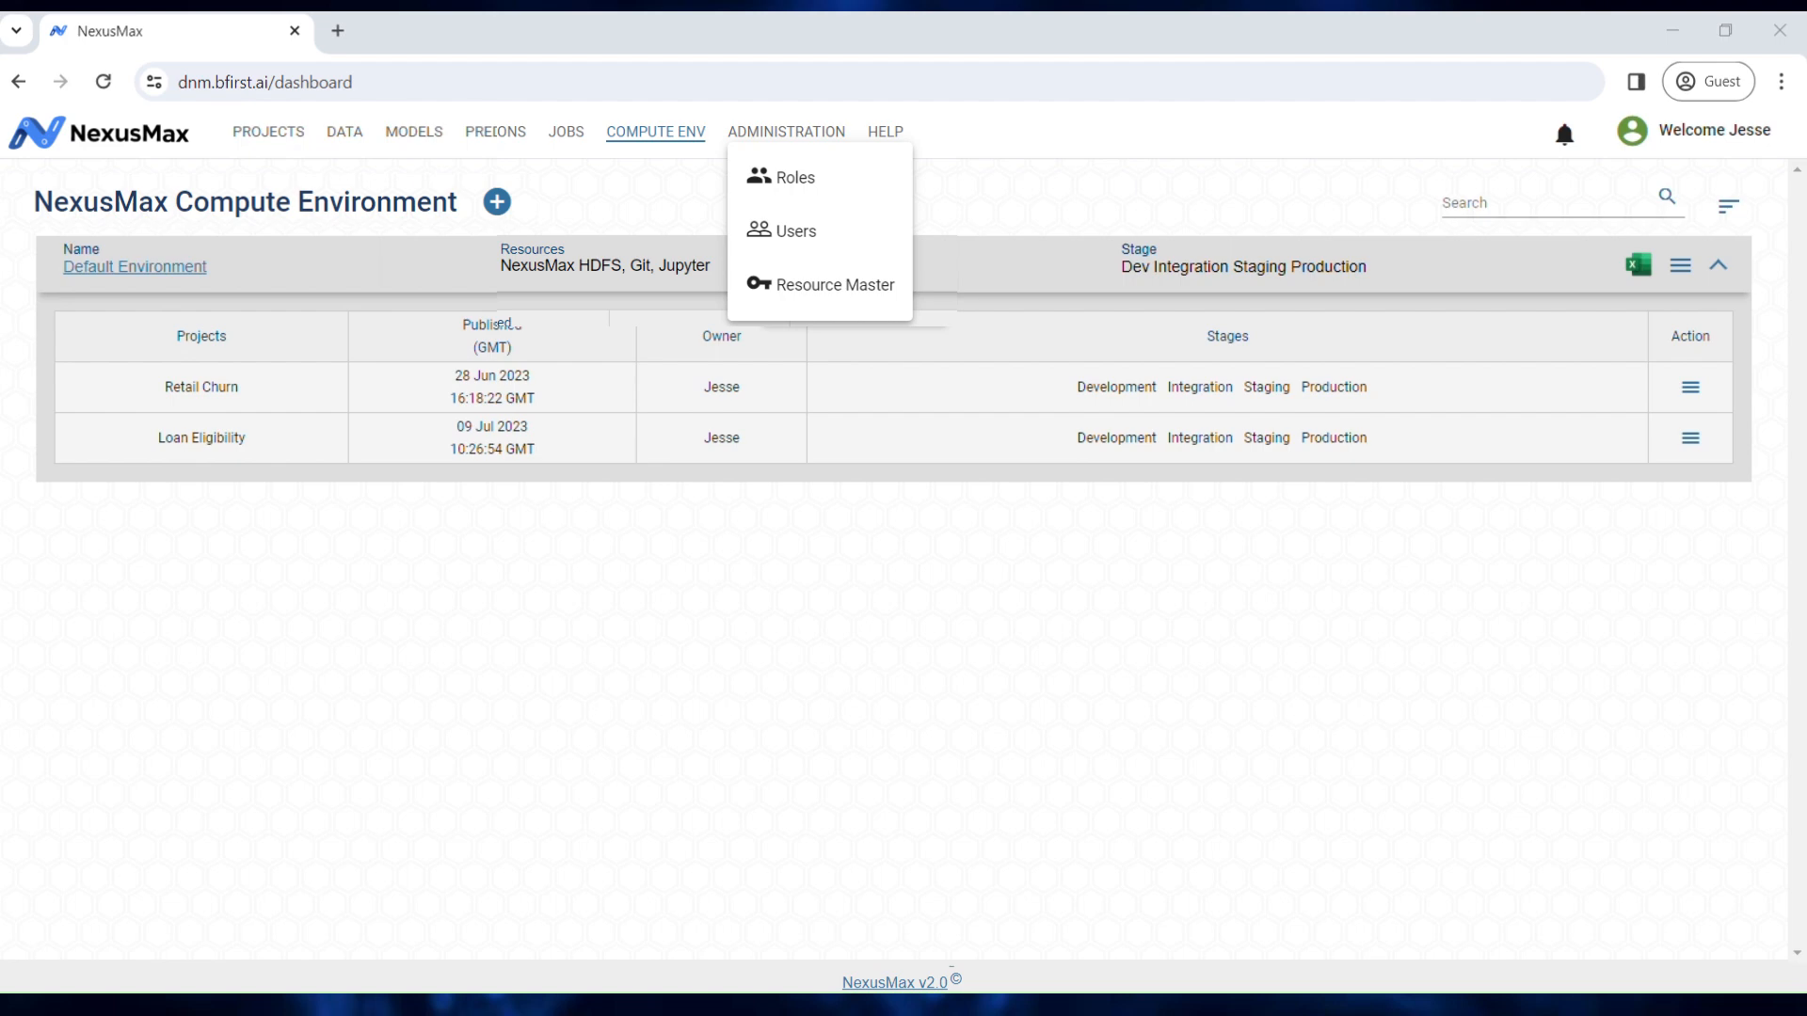
# Step: Open Profiles, check the Administrator profile's actions, and cancel adding a new profile
pyautogui.click(845, 184)
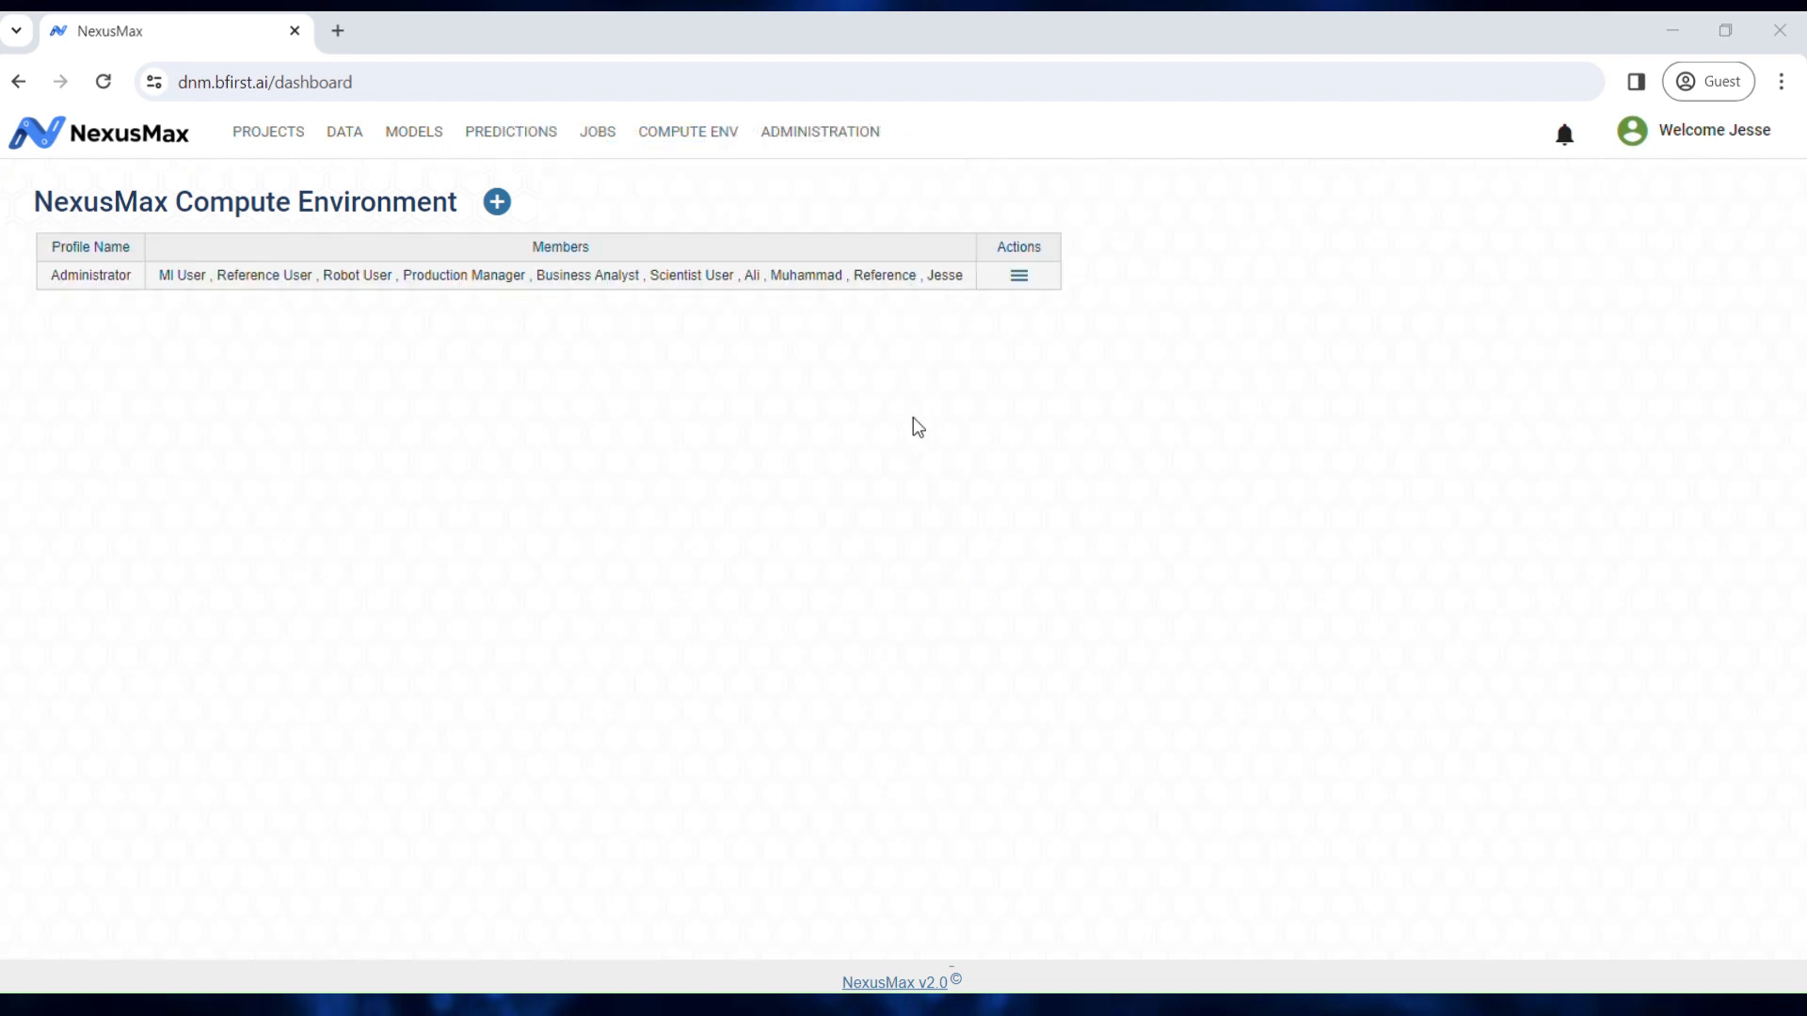
pyautogui.click(1021, 277)
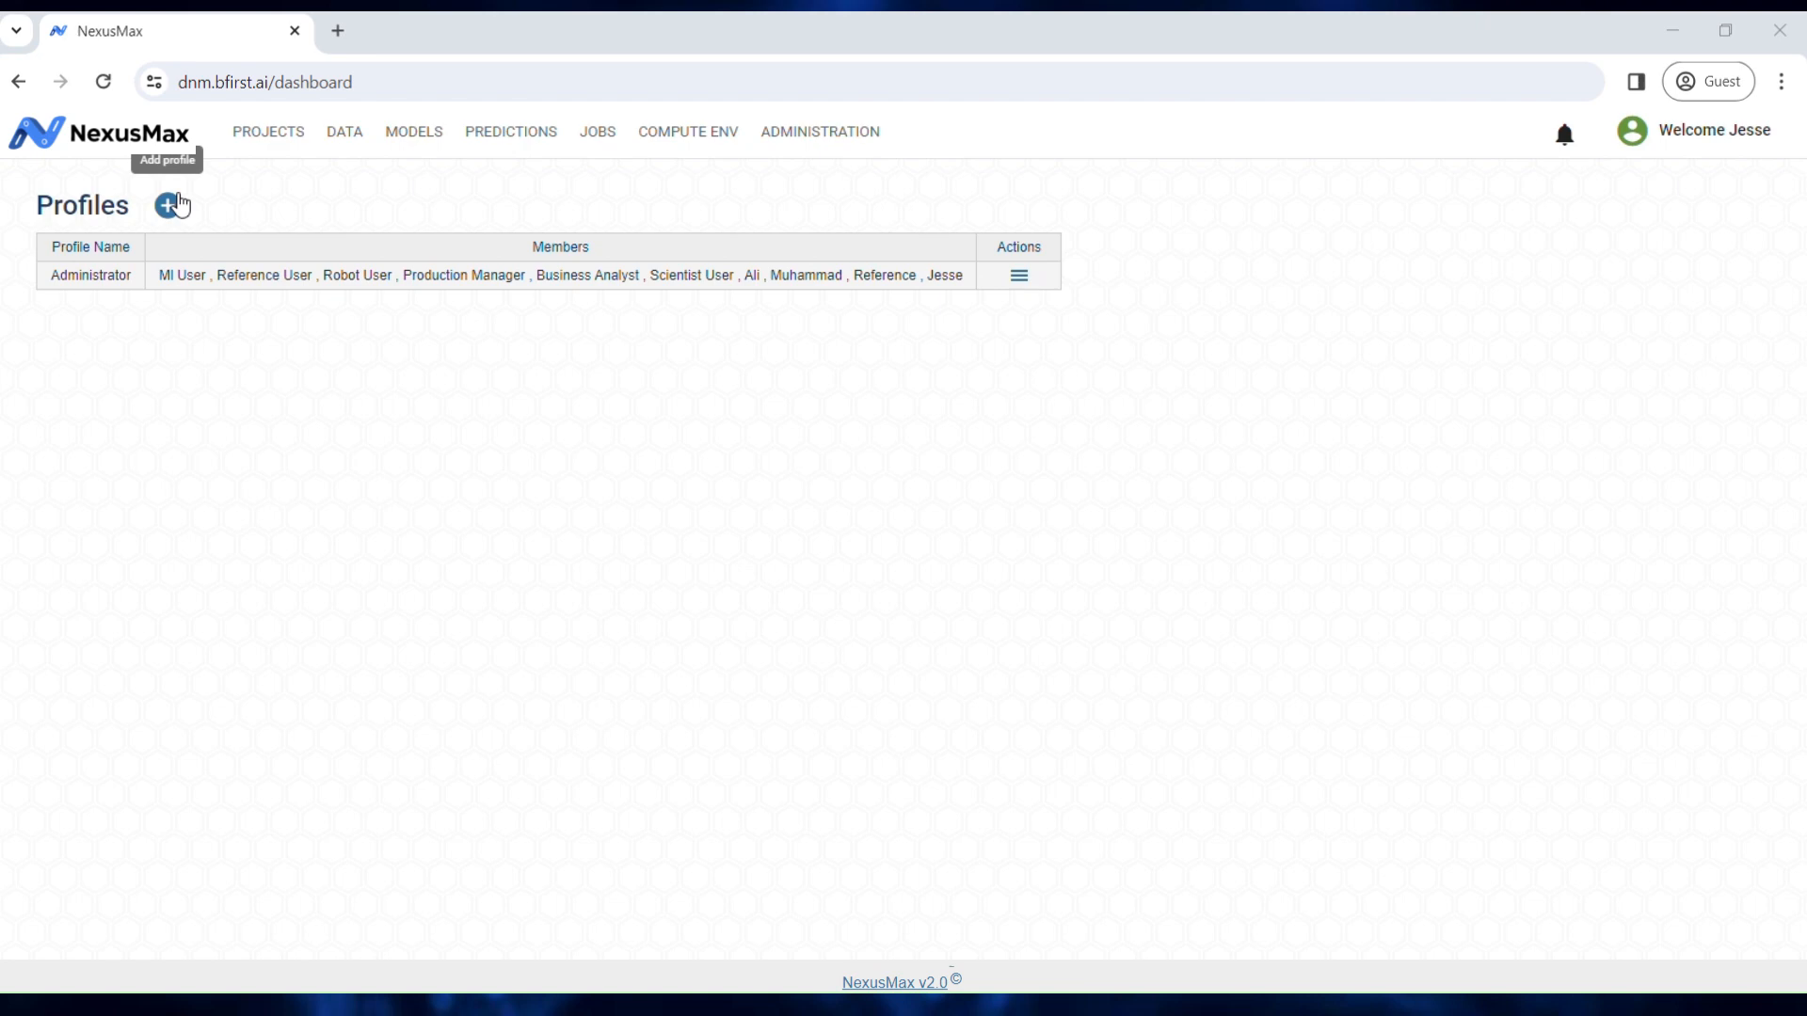
pyautogui.click(170, 205)
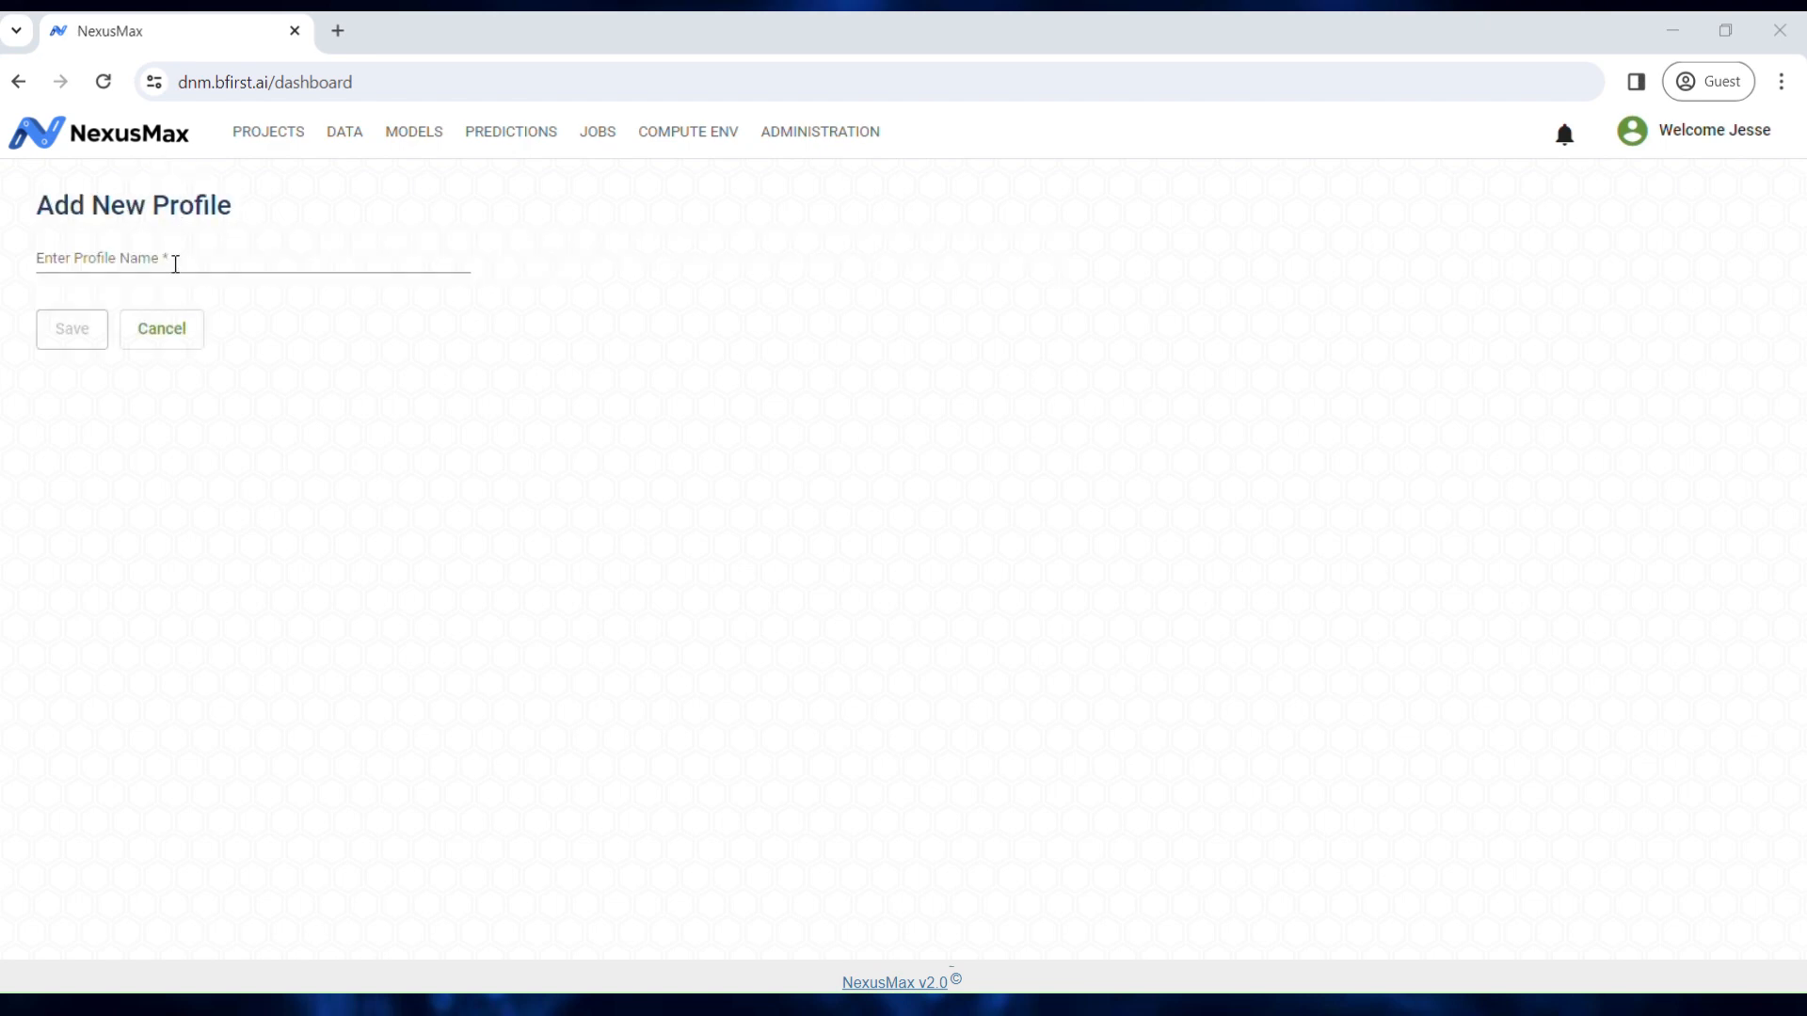
pyautogui.click(183, 345)
pyautogui.click(824, 138)
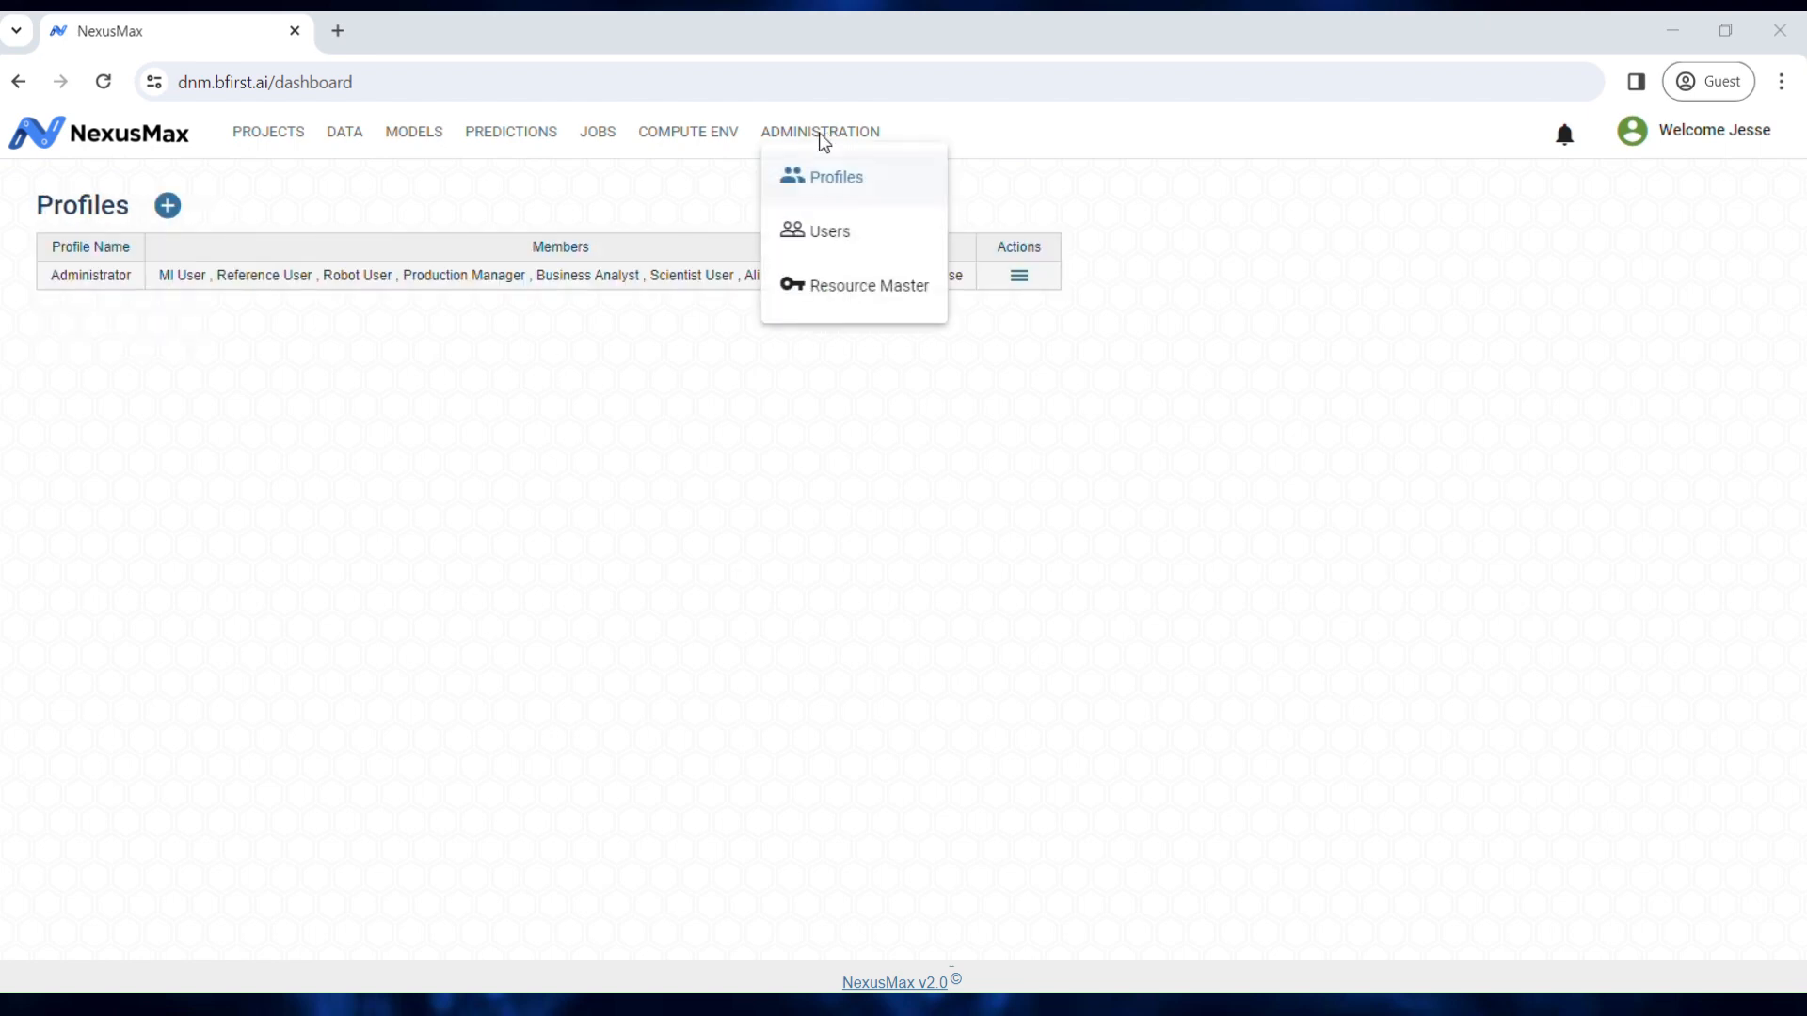
# Step: Open the Users list and check the last user's actions menu, then dismiss it
pyautogui.click(817, 235)
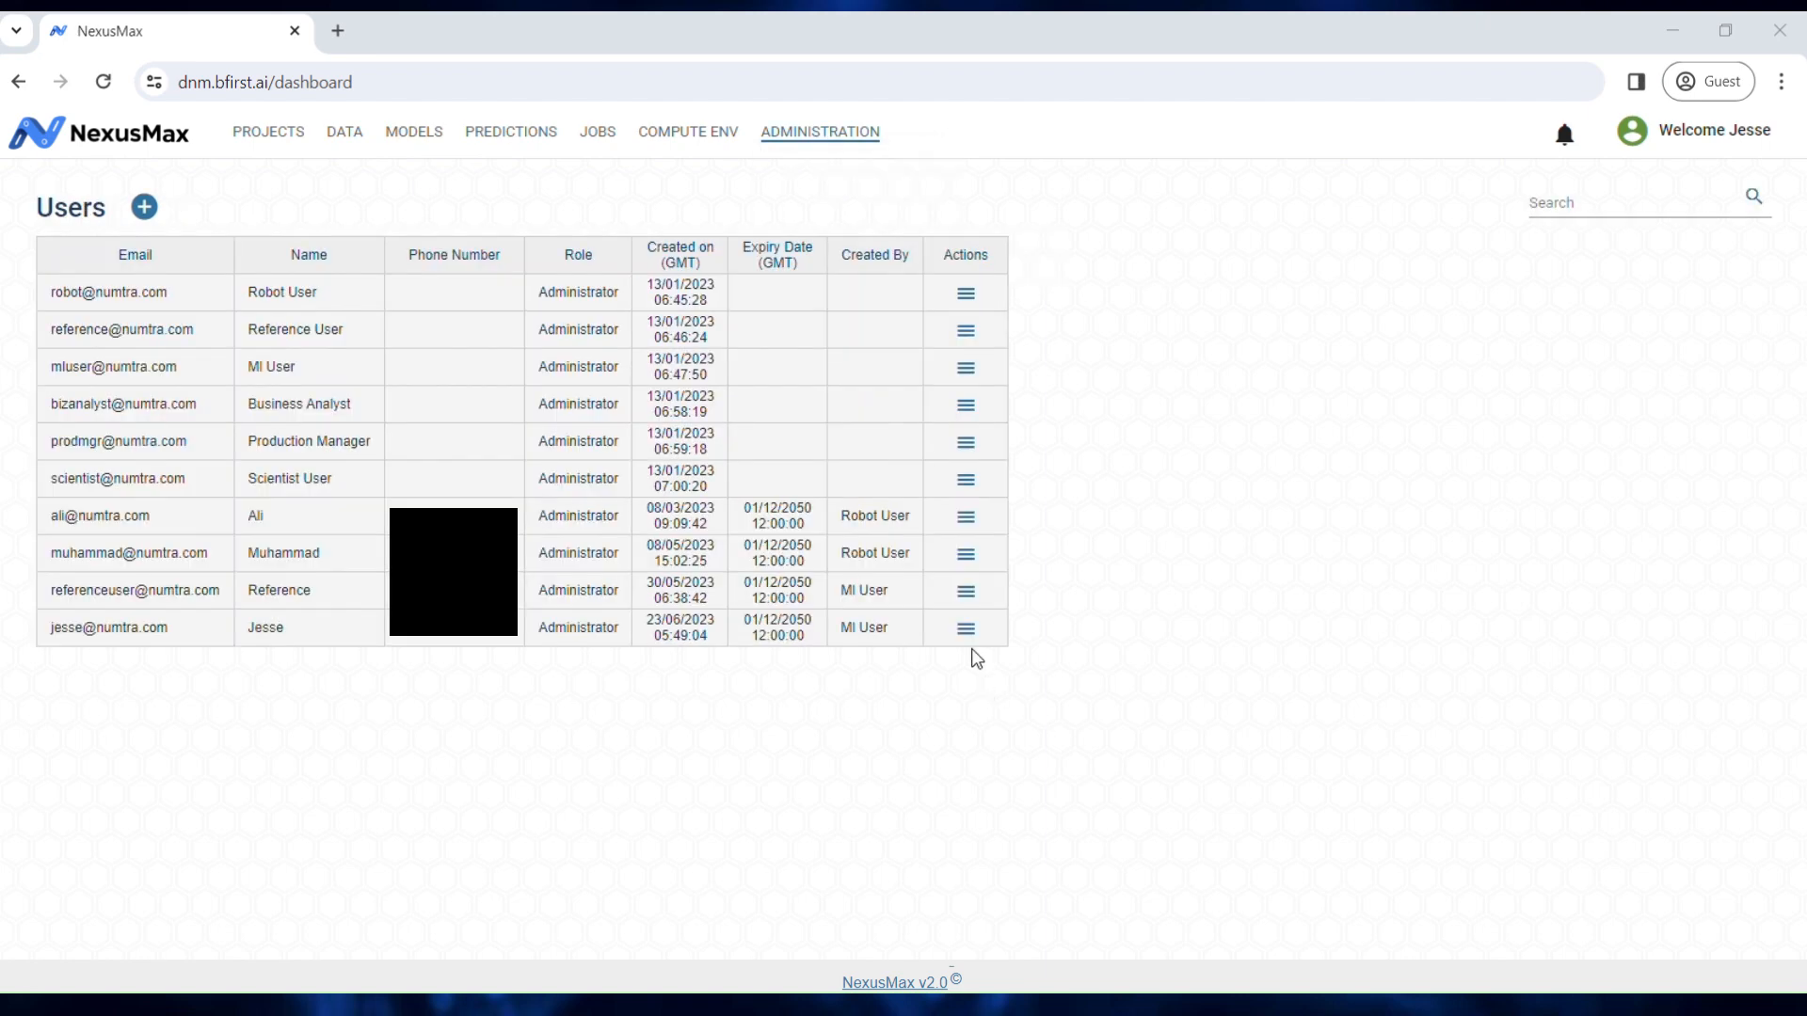
pyautogui.click(969, 632)
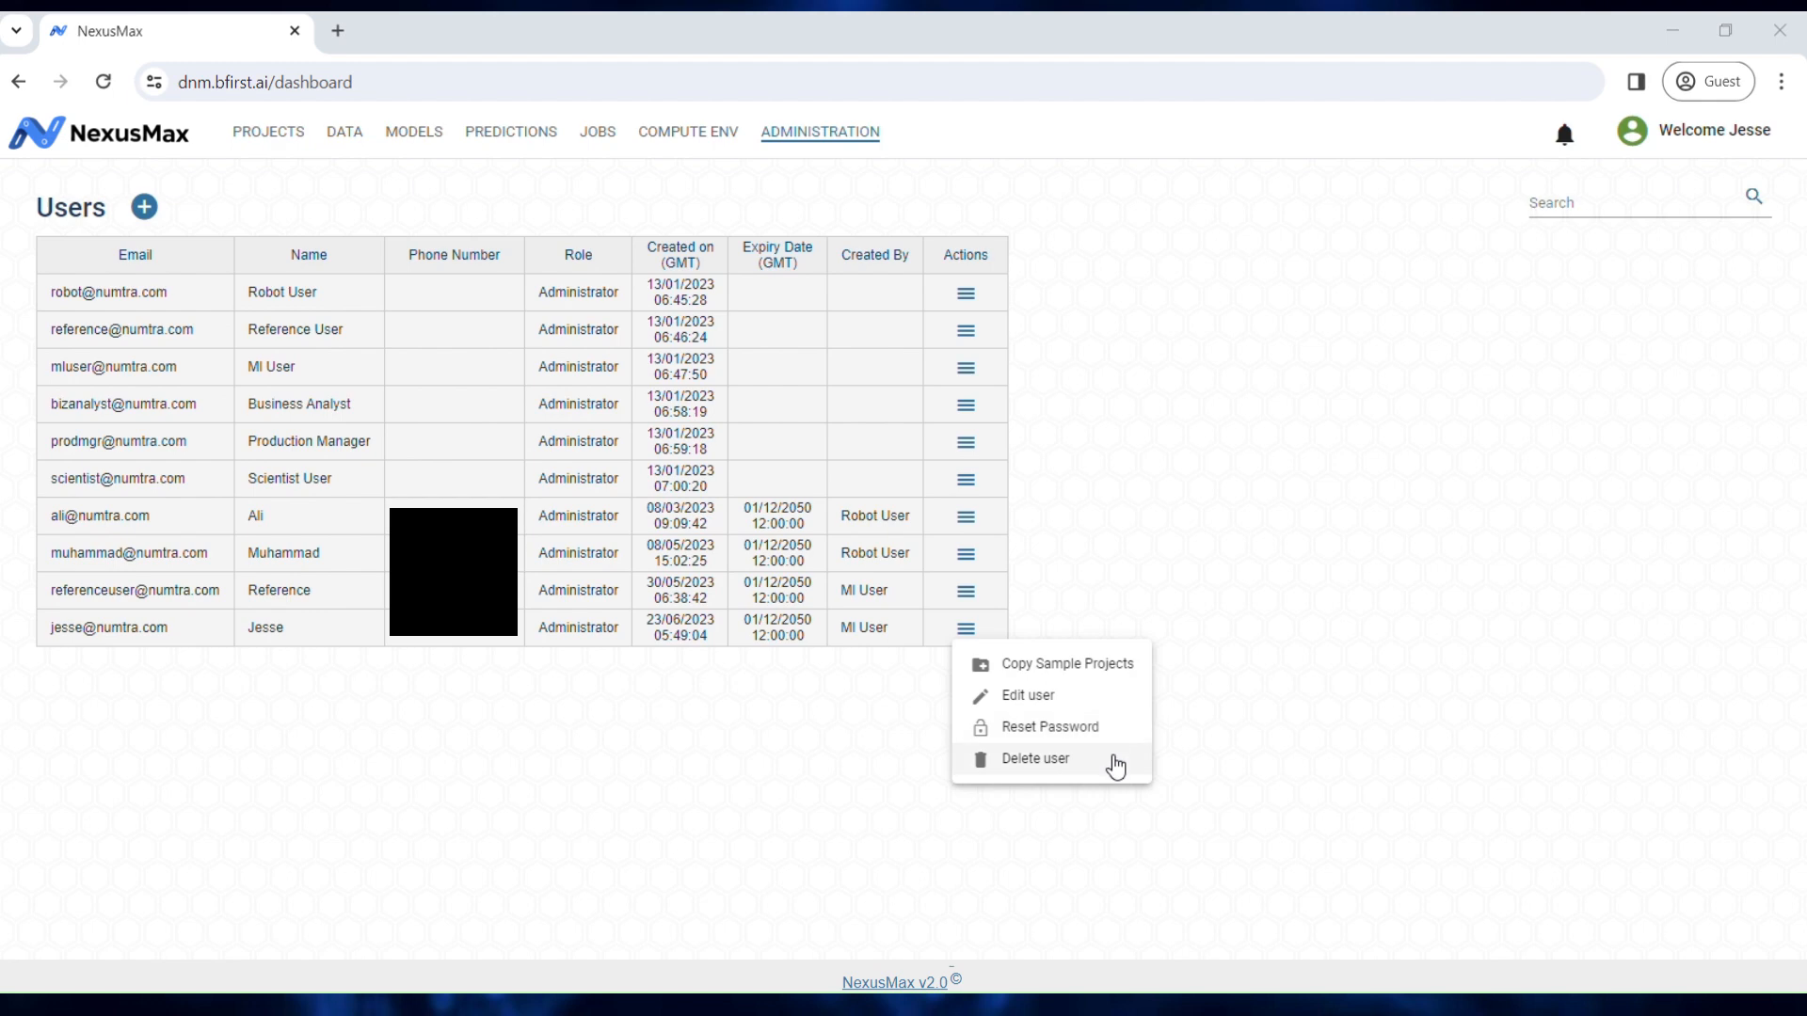
pyautogui.click(1308, 749)
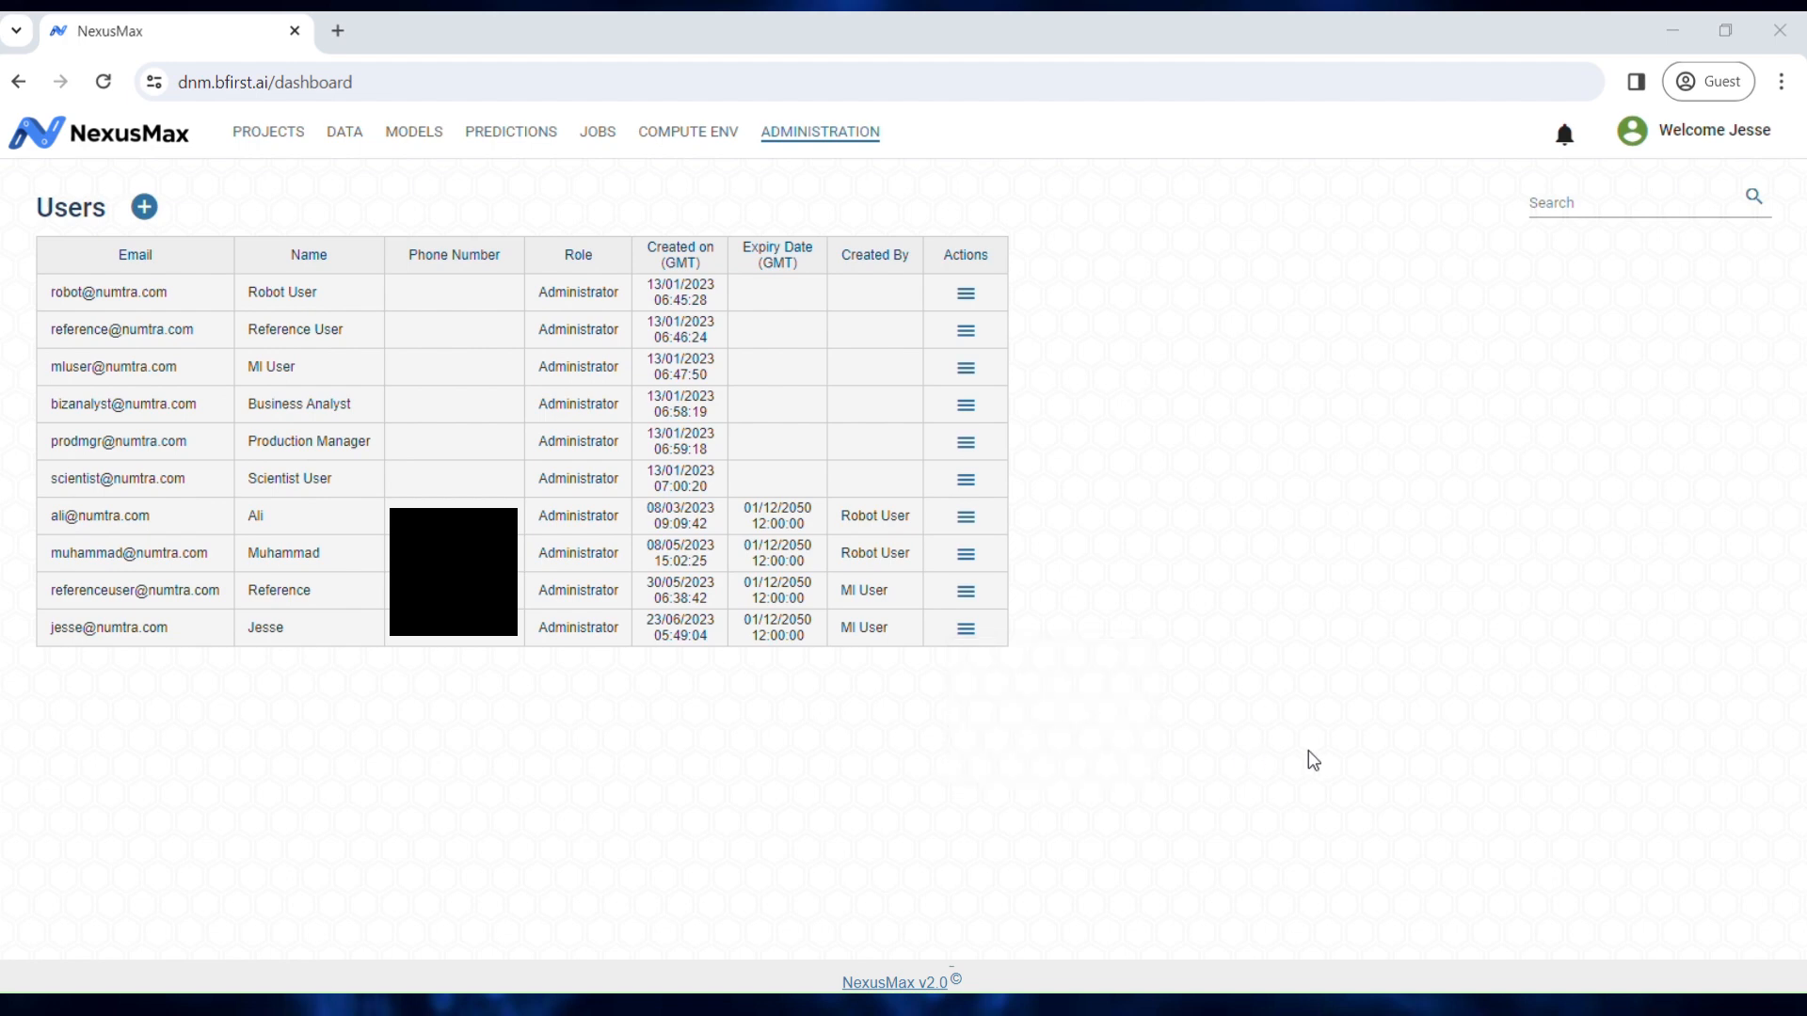
pyautogui.click(847, 132)
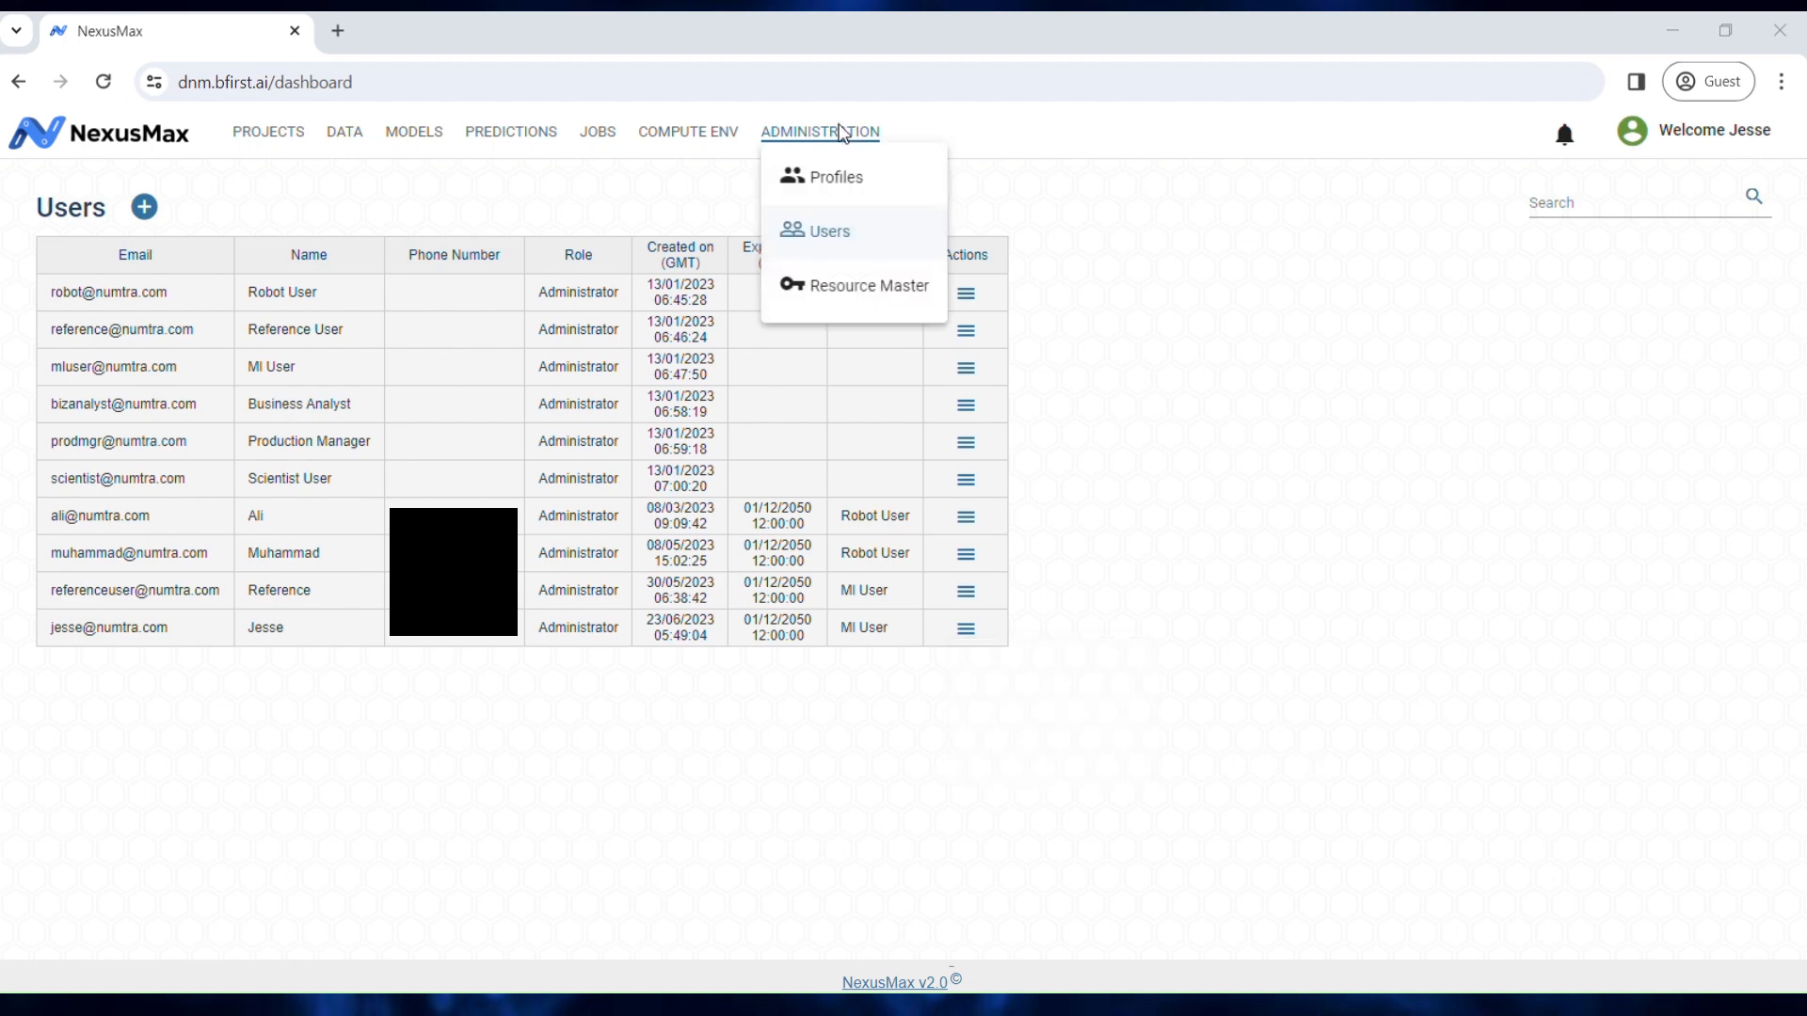
# Step: Open Resource Management, check NexusMax Hdfs actions, cancel a new resource, and open account options
pyautogui.click(866, 294)
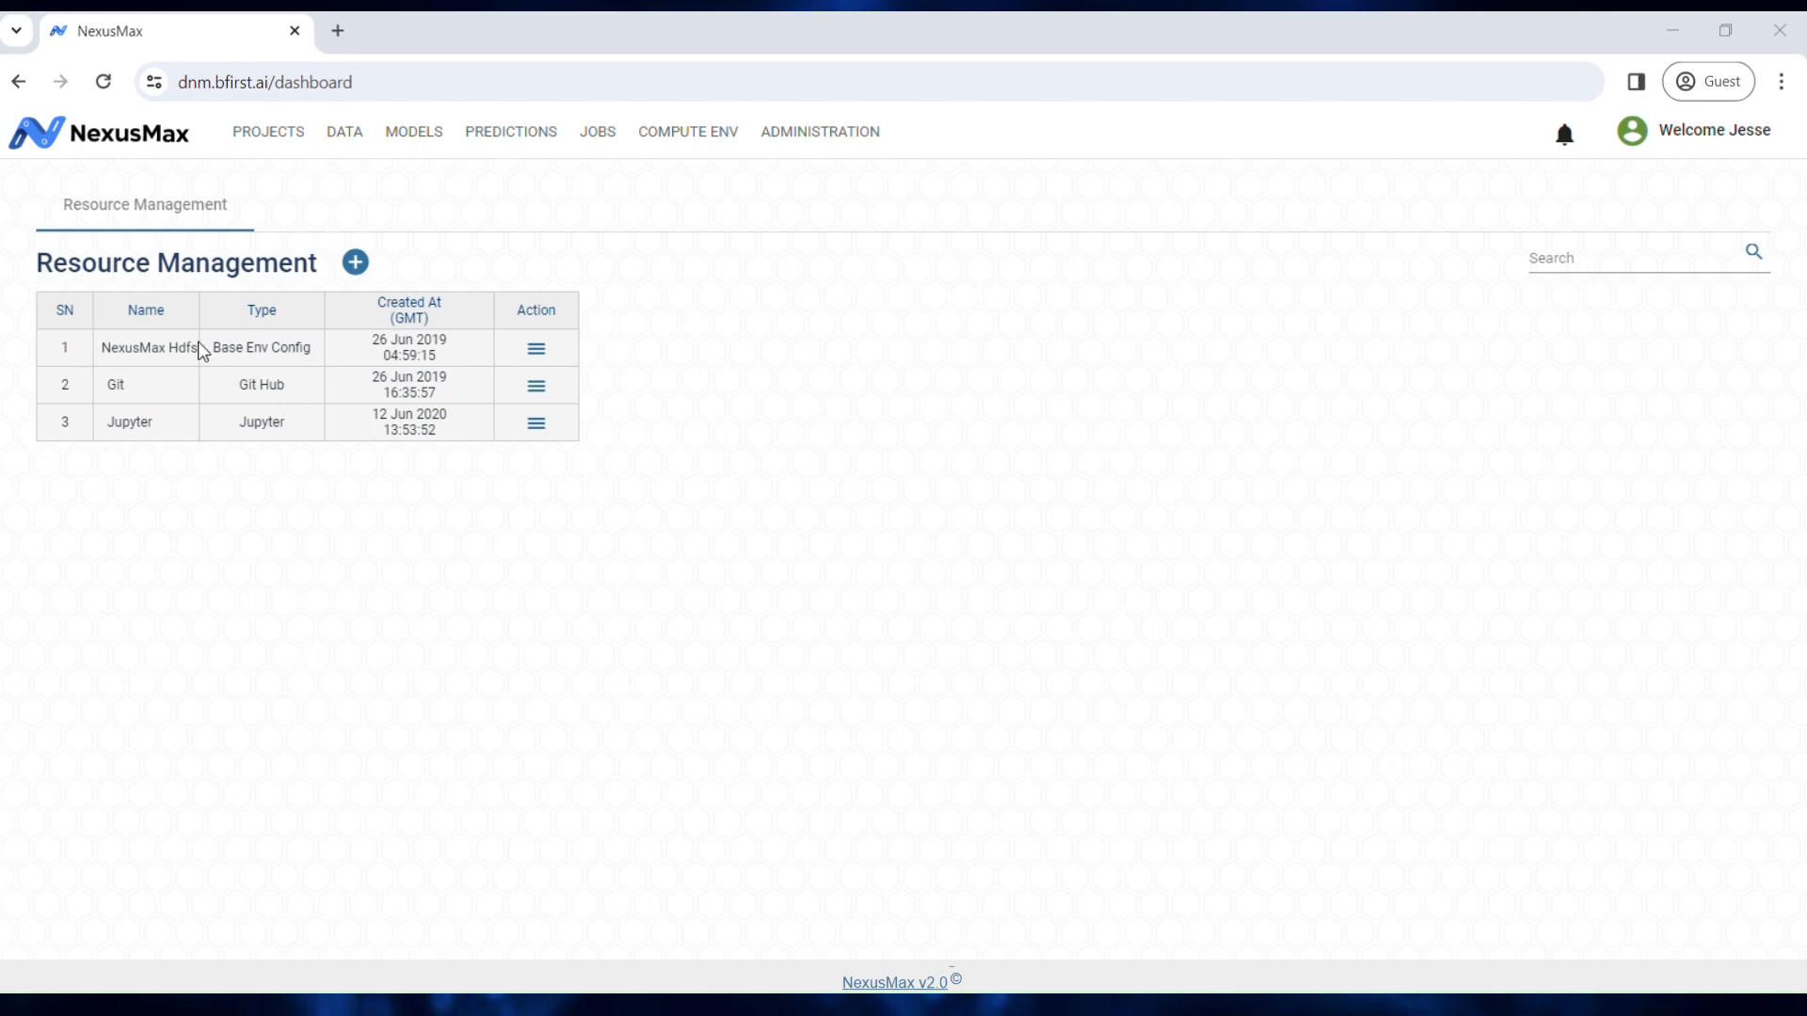
pyautogui.click(536, 350)
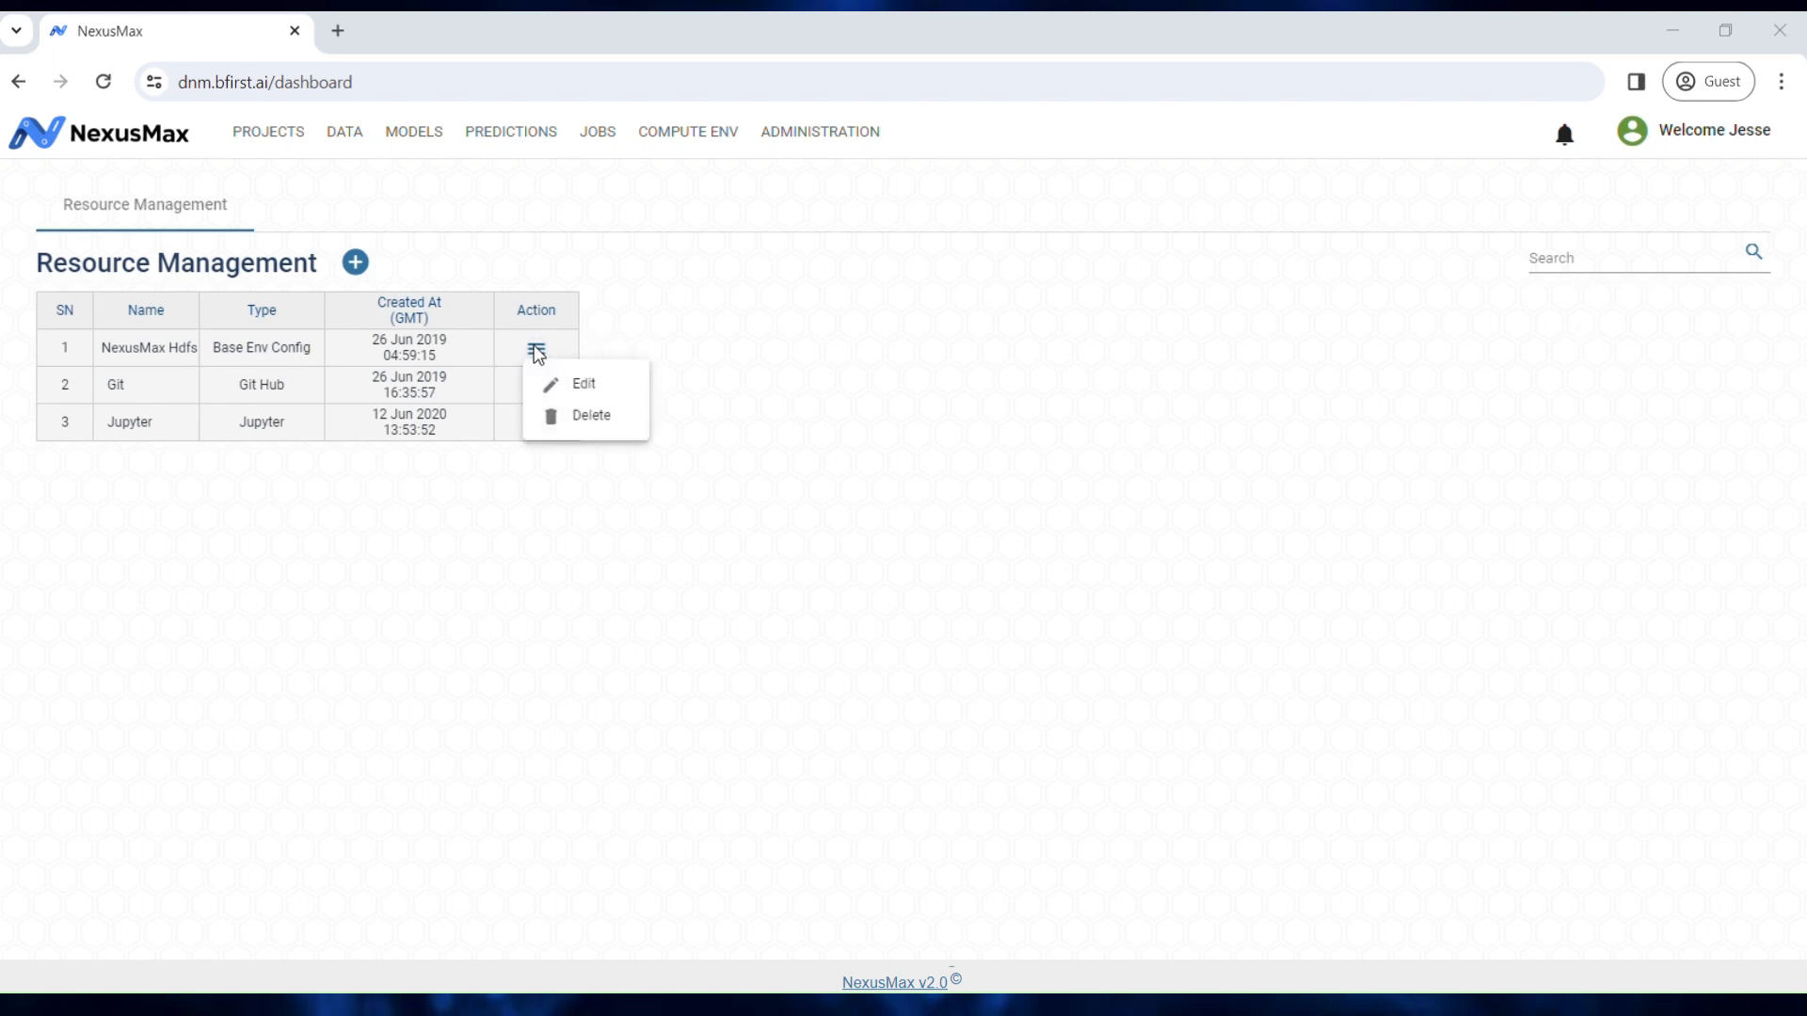
pyautogui.click(642, 331)
pyautogui.click(356, 263)
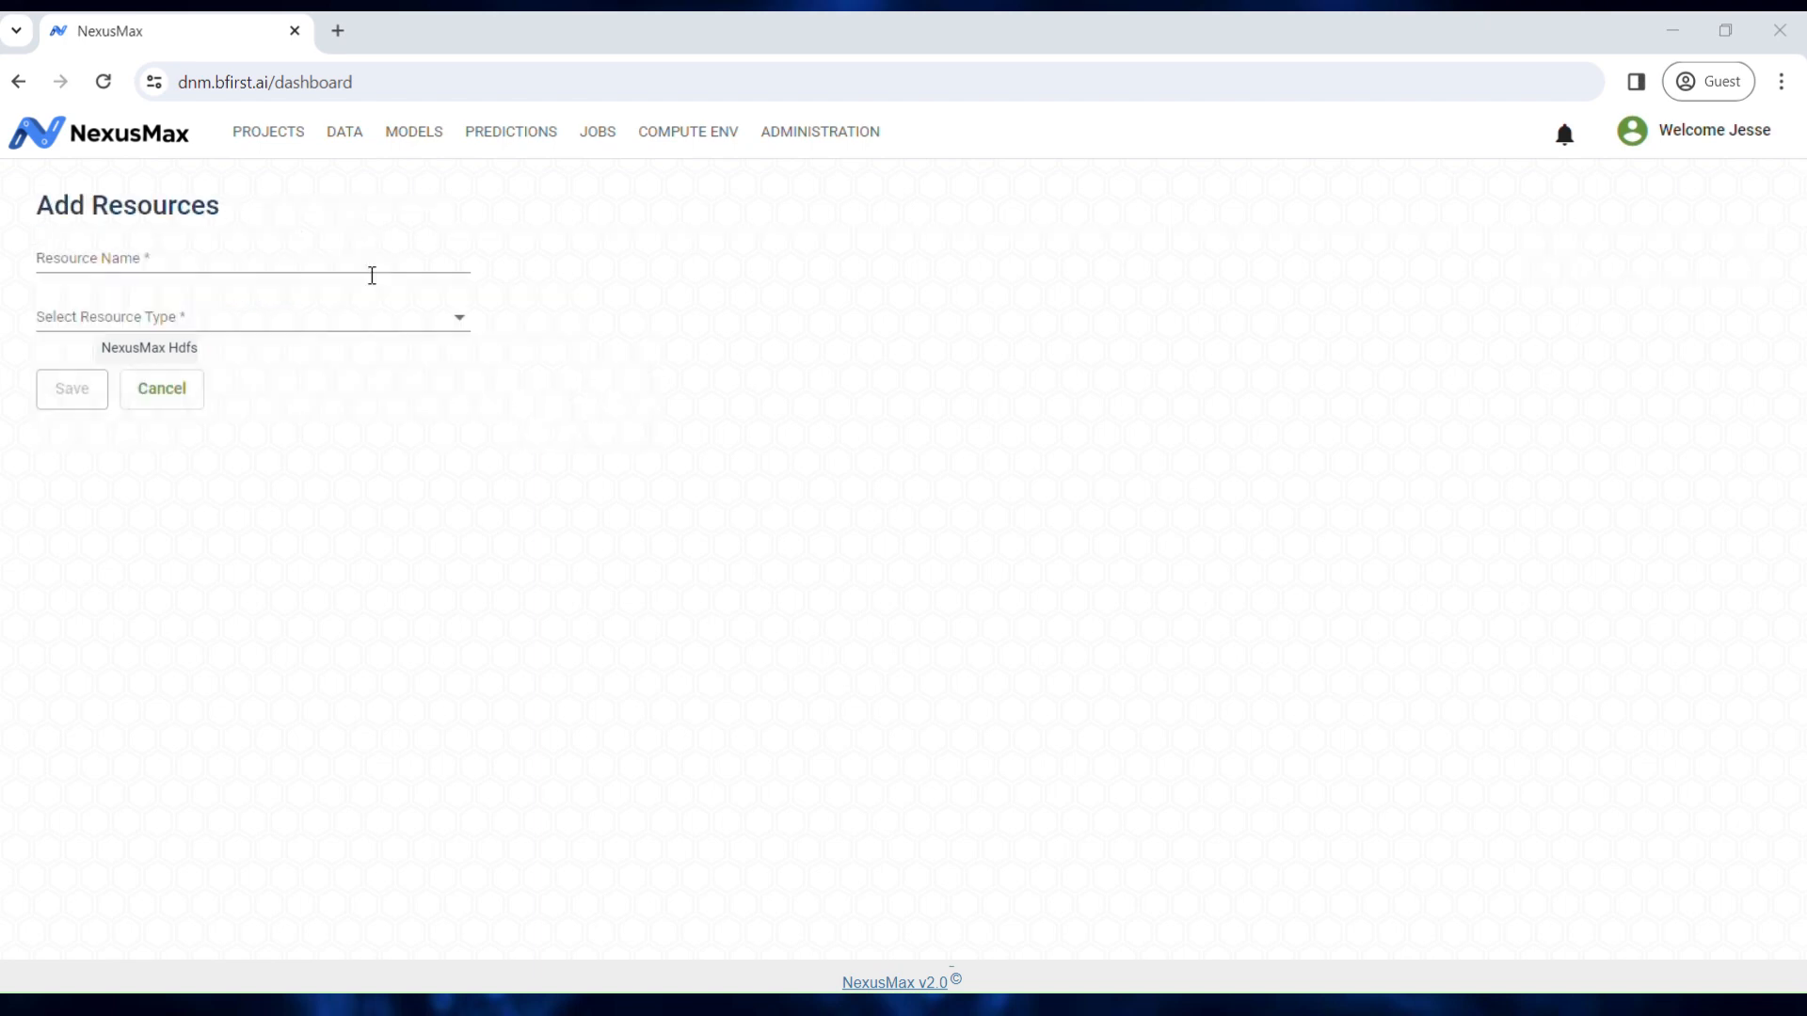
pyautogui.click(360, 317)
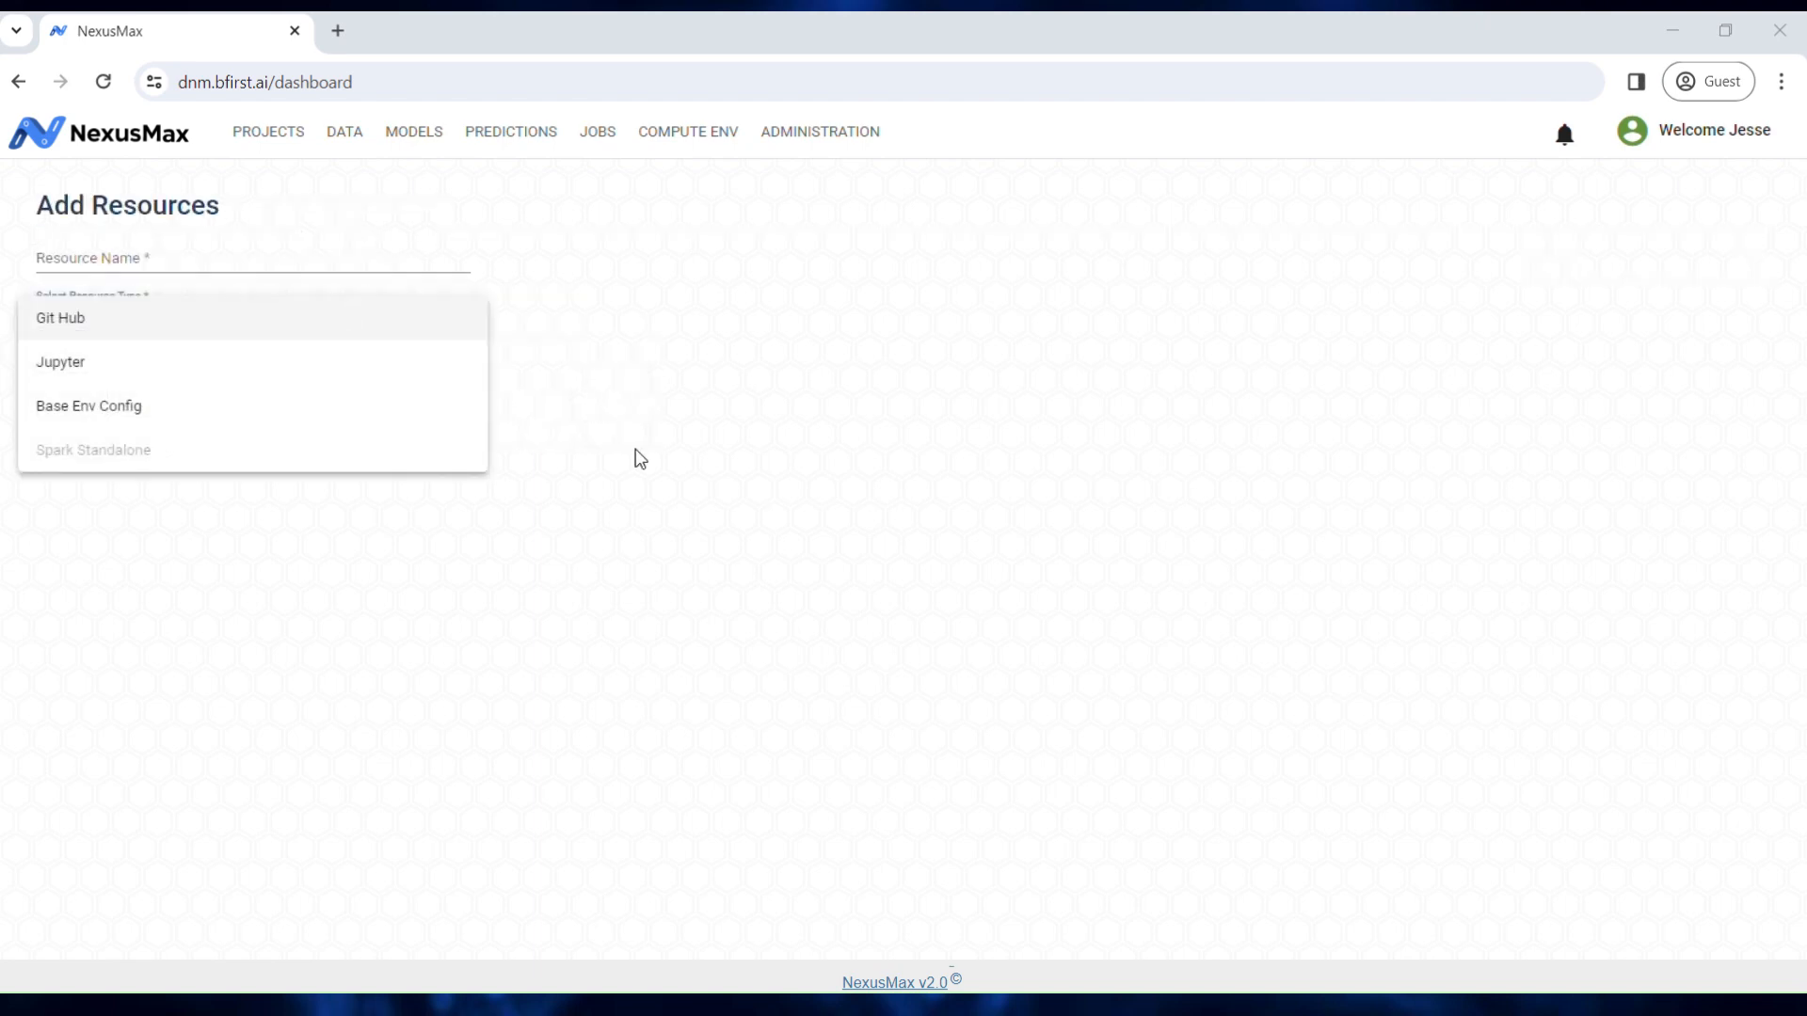
pyautogui.click(636, 458)
pyautogui.click(179, 392)
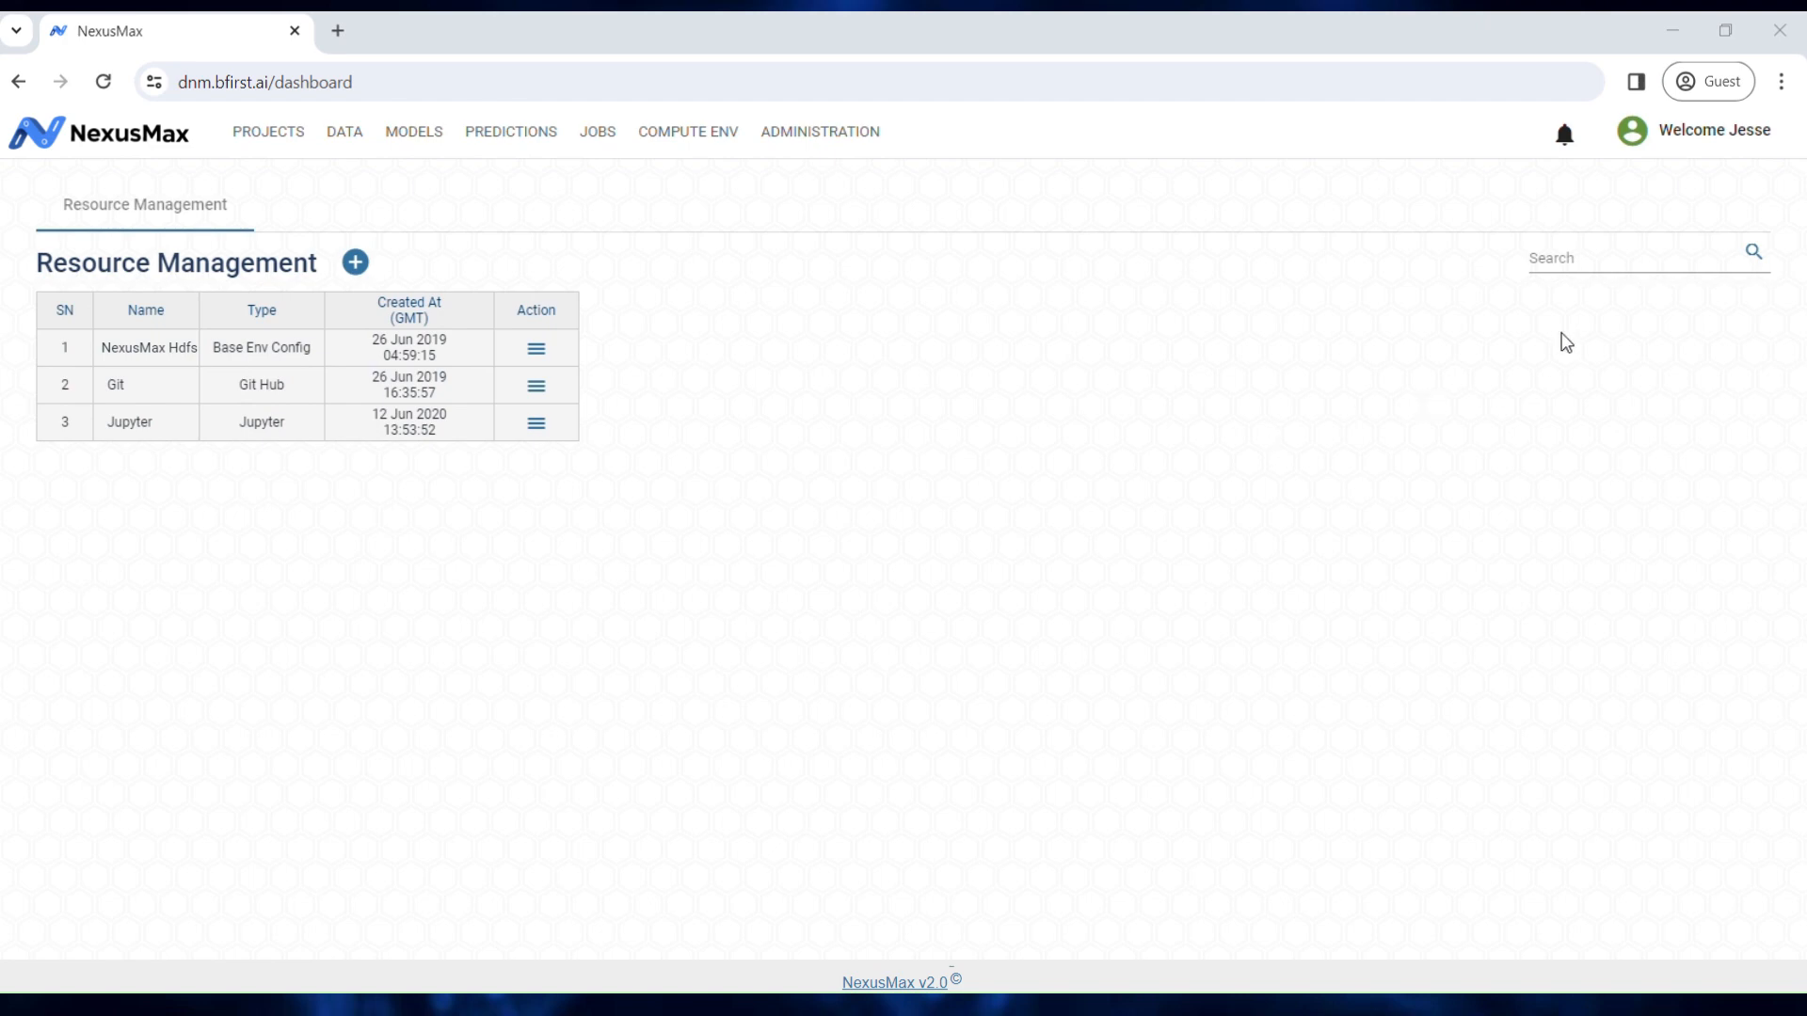
pyautogui.click(1668, 129)
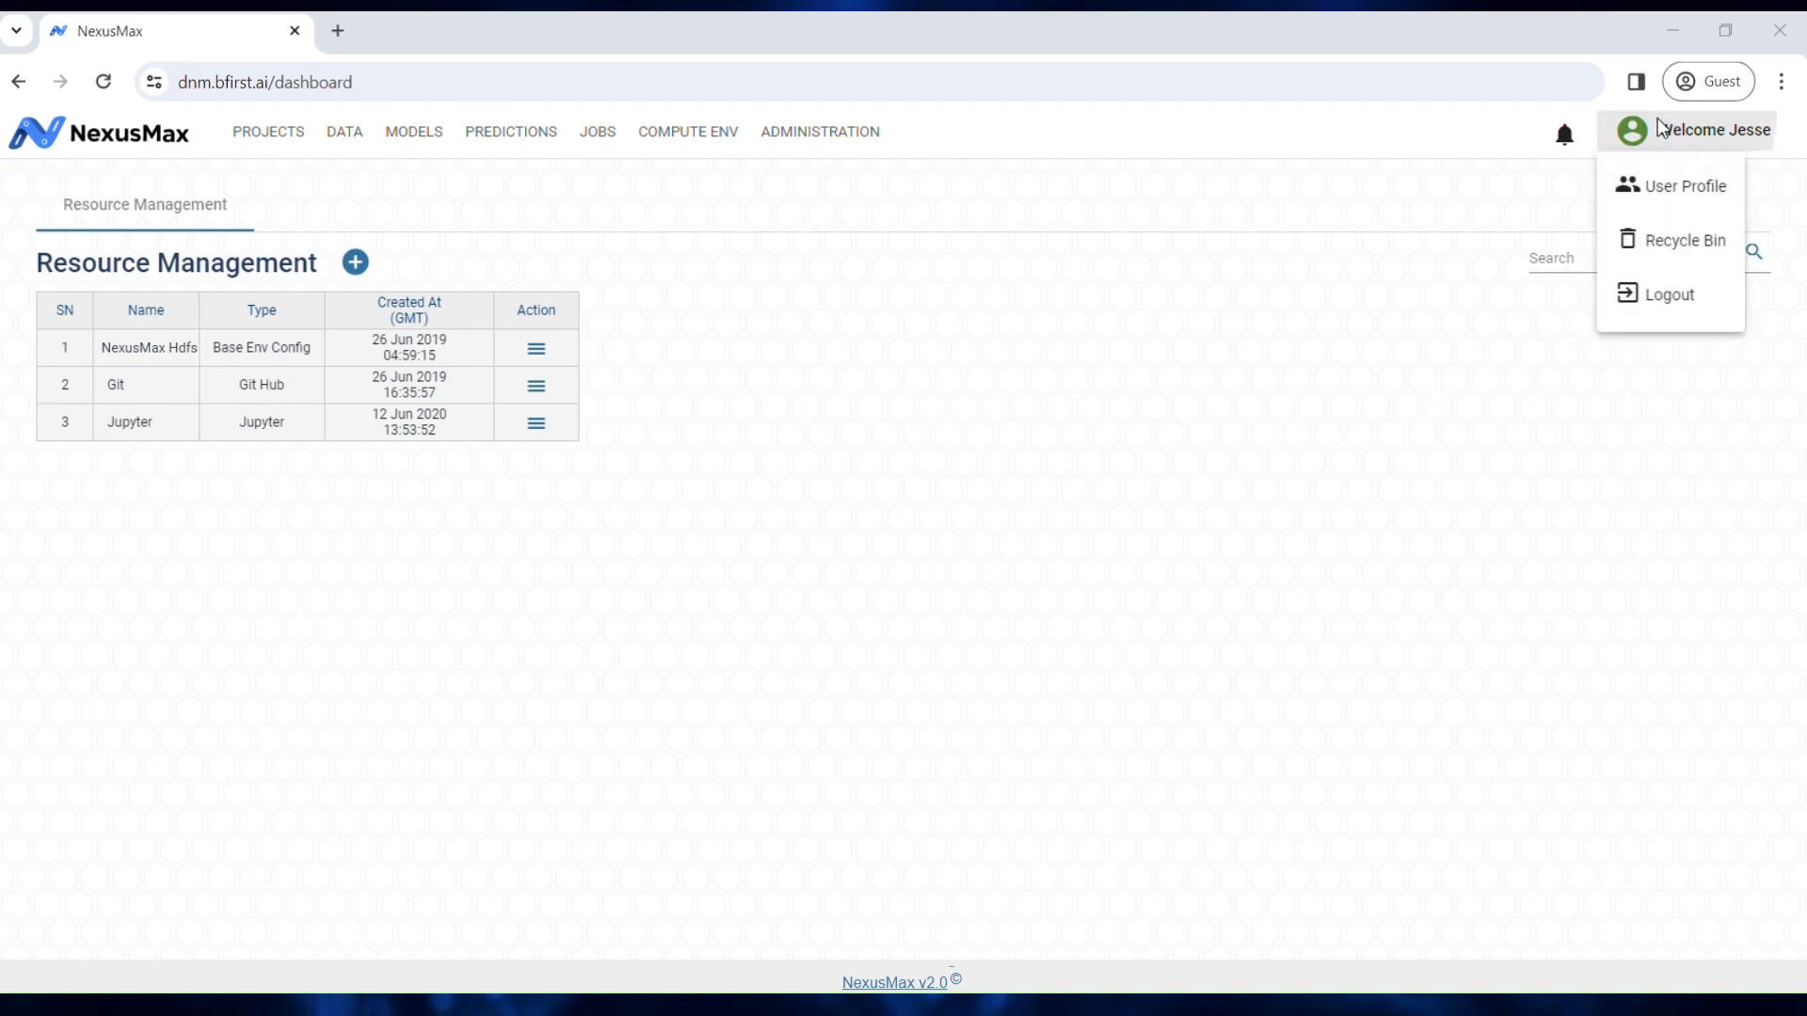